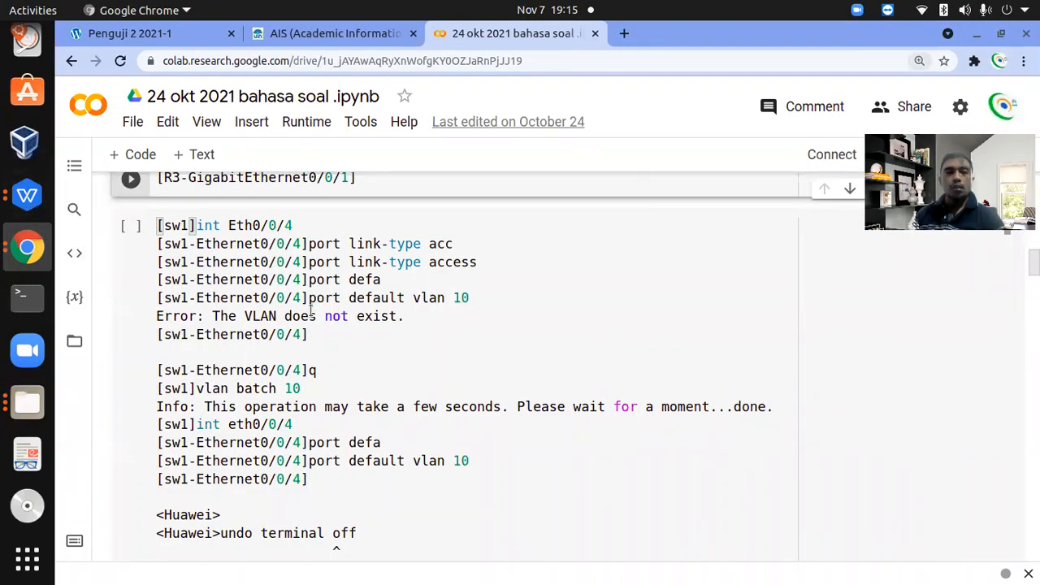
# Switch to the eNSP remote session and place three S5700 switches in a row on the empty topology.
pyautogui.click(28, 247)
pyautogui.click(116, 303)
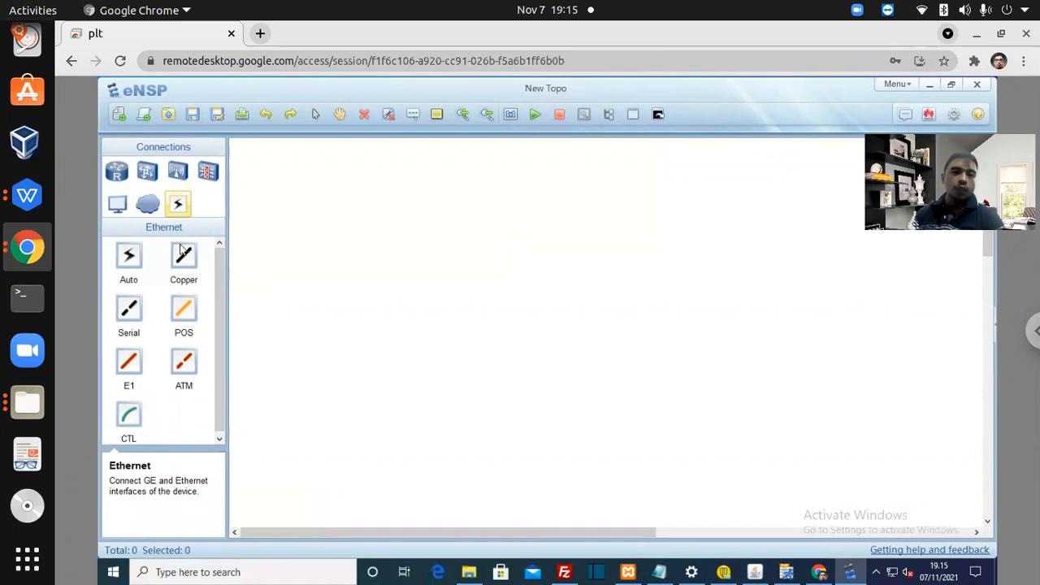
pyautogui.click(146, 174)
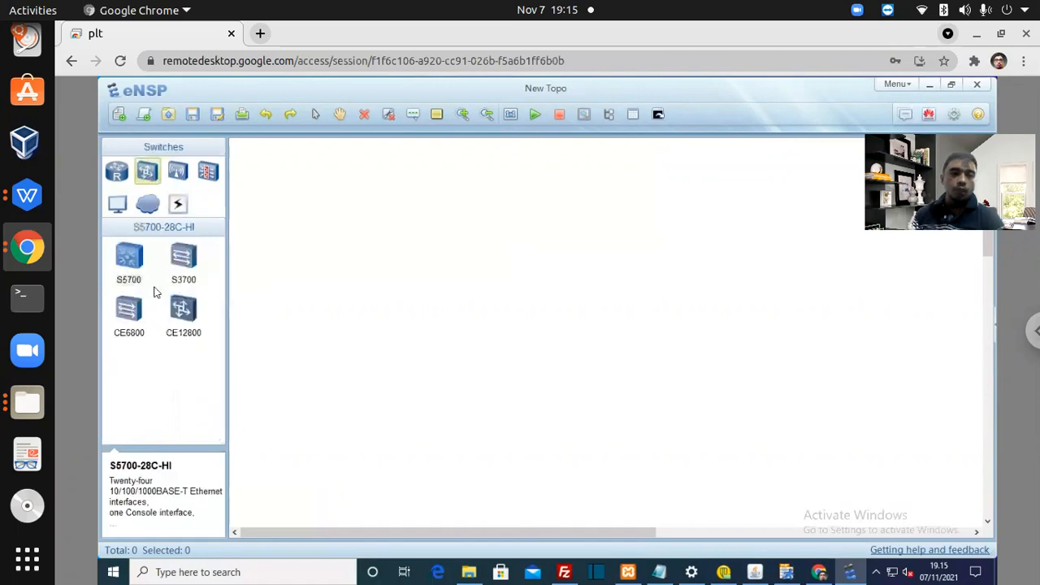
pyautogui.click(128, 257)
pyautogui.click(463, 242)
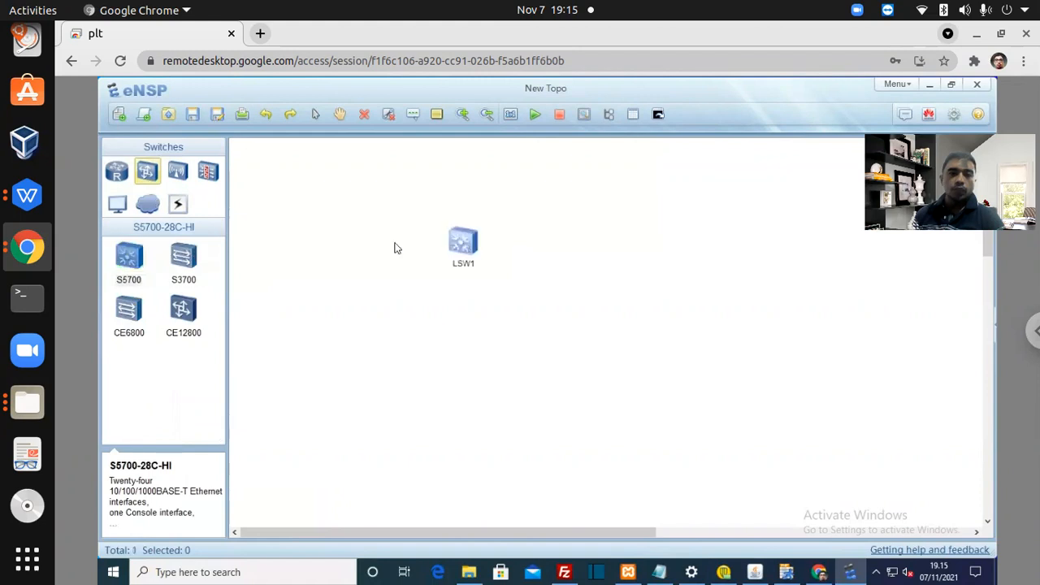
pyautogui.click(128, 258)
pyautogui.click(577, 246)
pyautogui.click(128, 256)
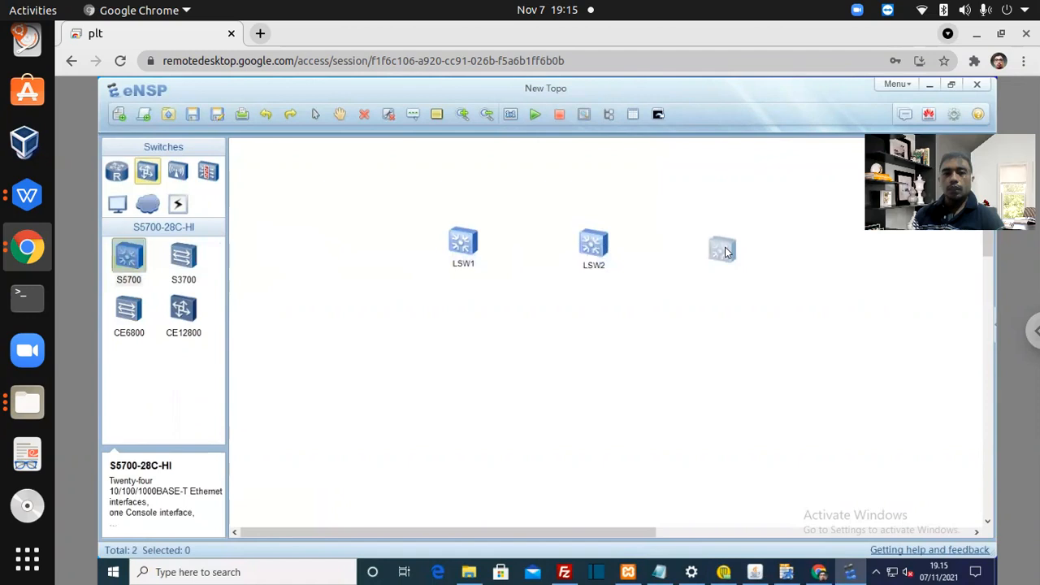
pyautogui.click(709, 243)
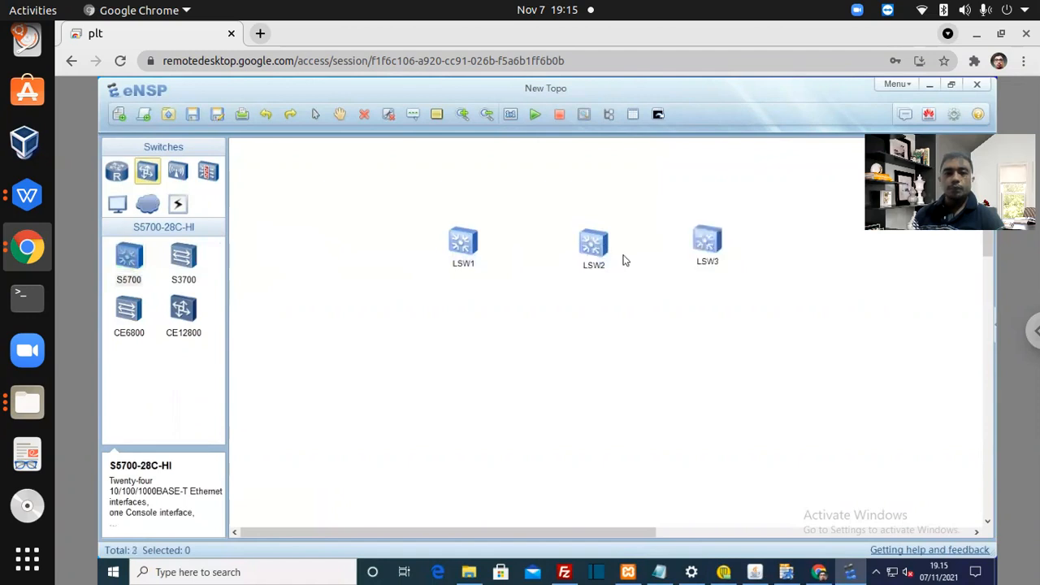
# Add two PCs to the topology, one above and one below LSW1.
pyautogui.click(118, 205)
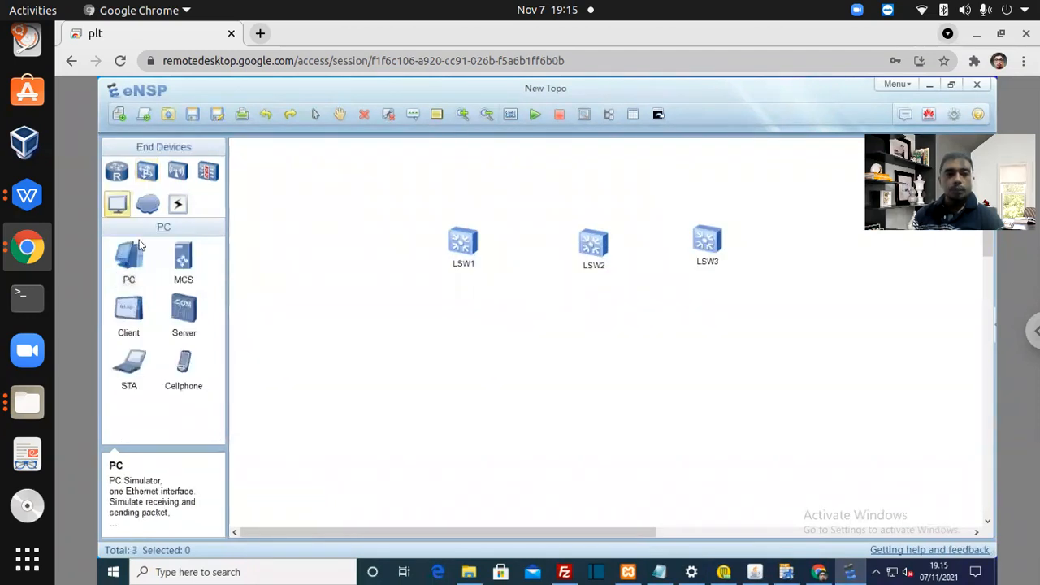
pyautogui.click(122, 272)
pyautogui.click(399, 202)
pyautogui.click(135, 264)
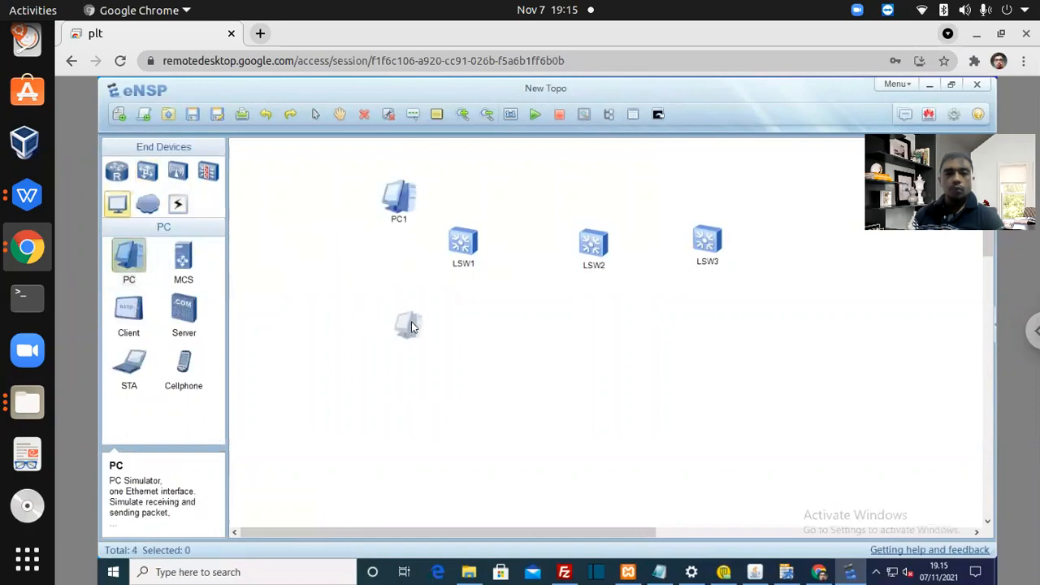
pyautogui.click(405, 304)
# Add four more PCs, one above and one below each of LSW2 and LSW3.
pyautogui.click(128, 258)
pyautogui.click(605, 185)
pyautogui.click(130, 260)
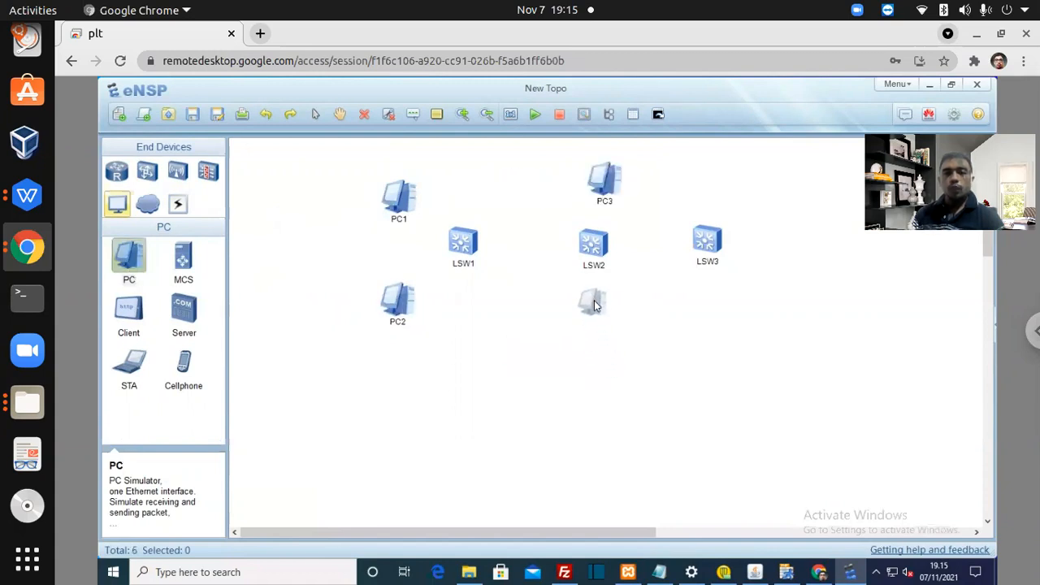
pyautogui.click(596, 305)
pyautogui.click(128, 258)
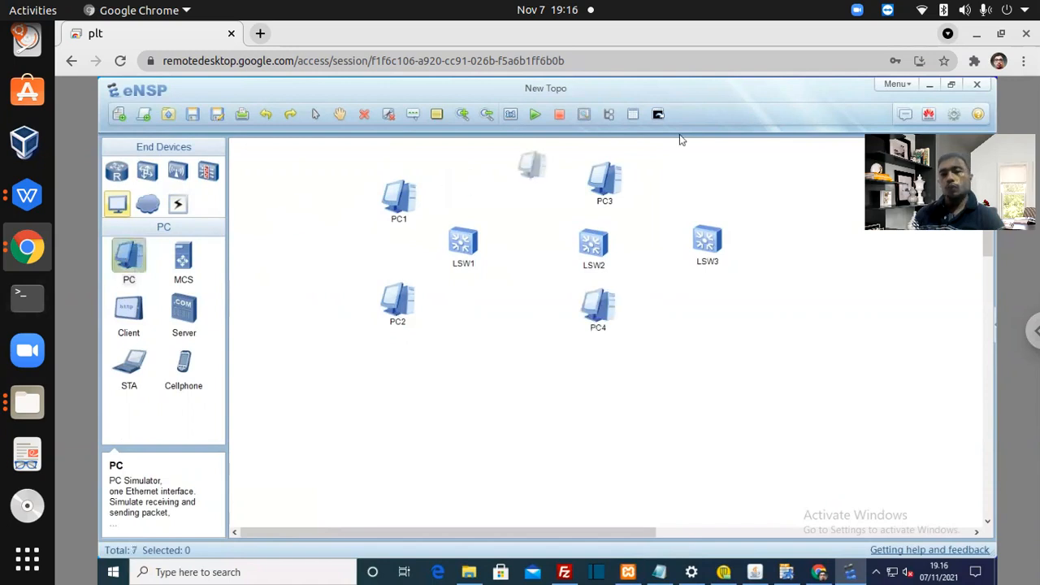
pyautogui.click(726, 177)
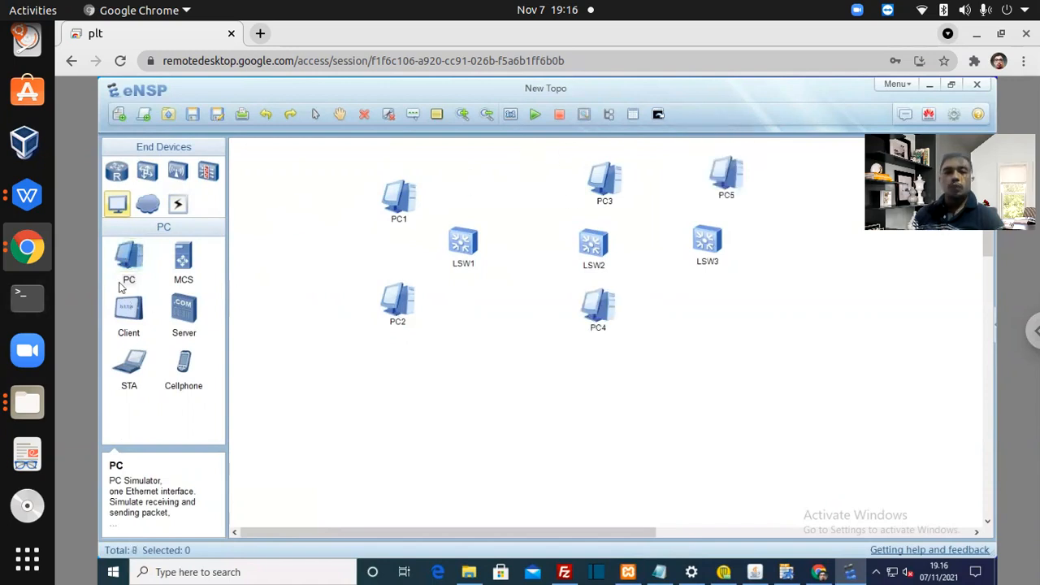
pyautogui.click(120, 257)
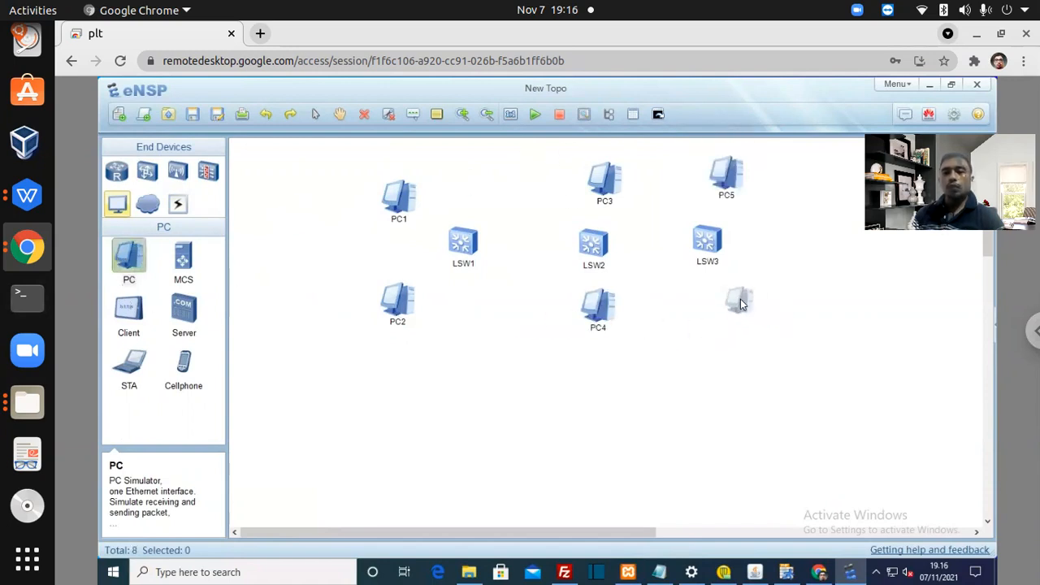
pyautogui.click(740, 302)
# Connect PC1 and PC2 to LSW1 using Auto connections.
pyautogui.click(178, 205)
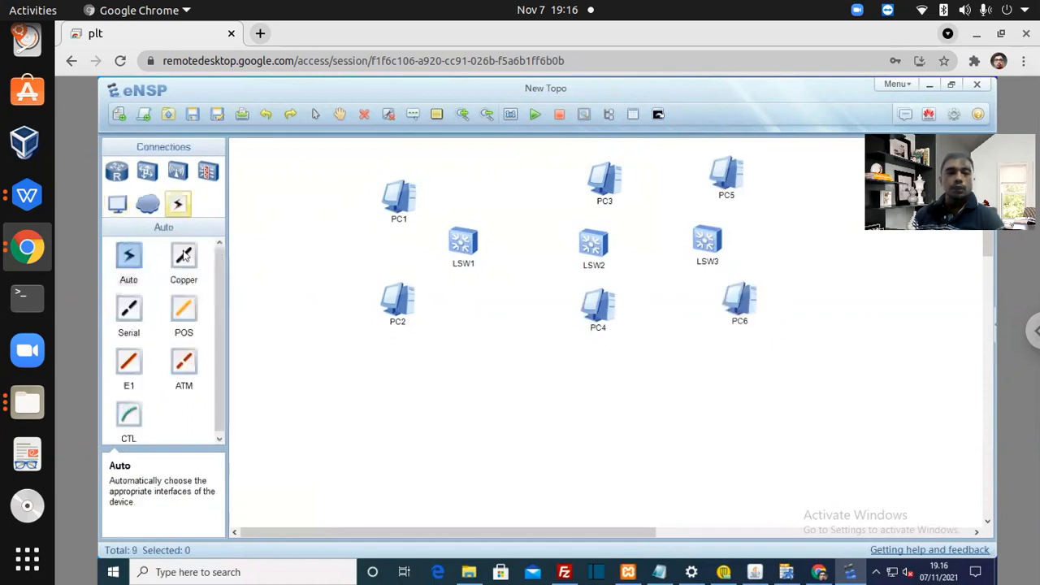
pyautogui.click(138, 261)
pyautogui.click(400, 196)
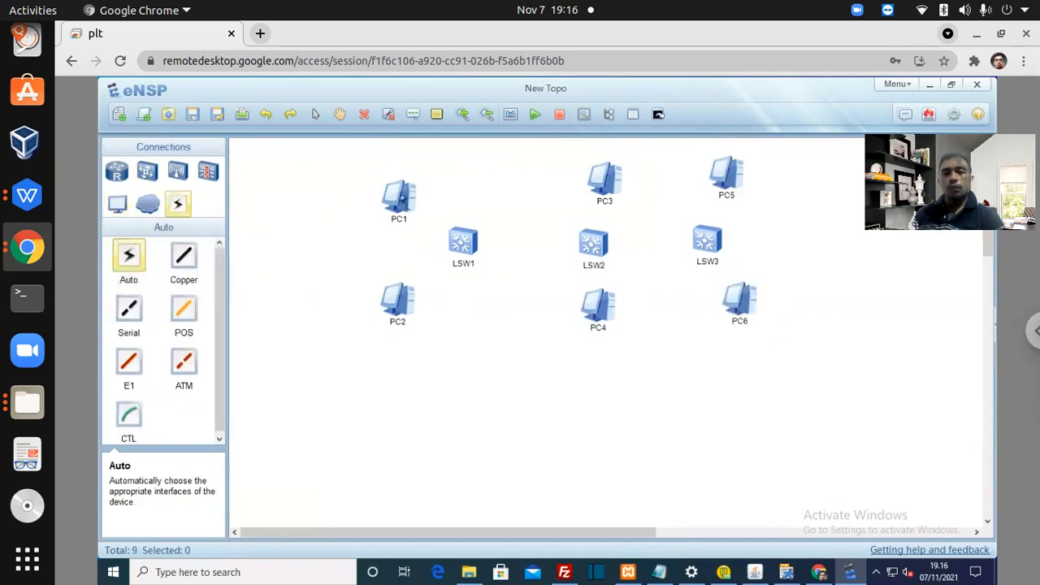
pyautogui.click(462, 236)
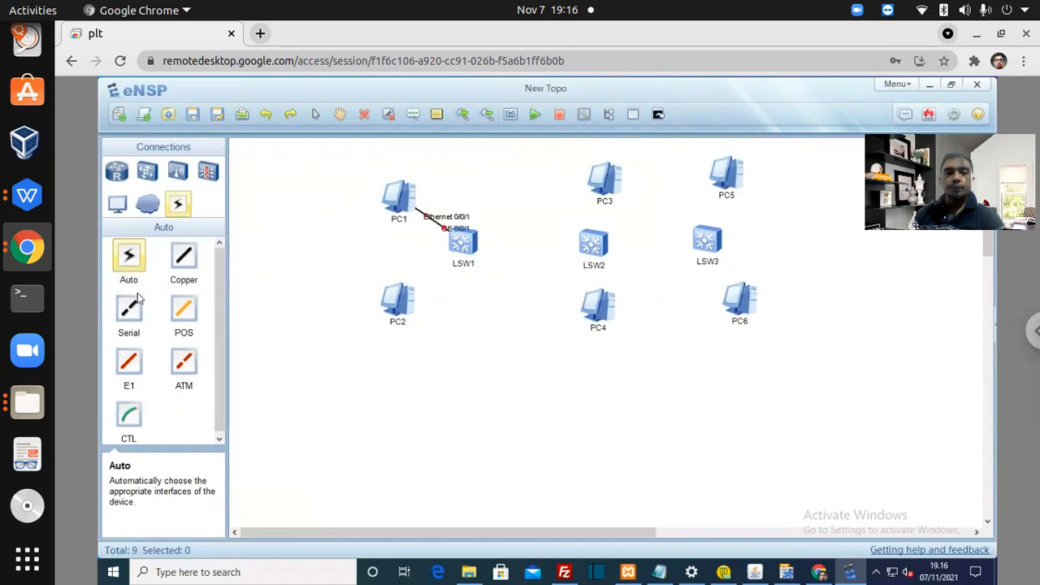
pyautogui.click(132, 261)
pyautogui.click(398, 305)
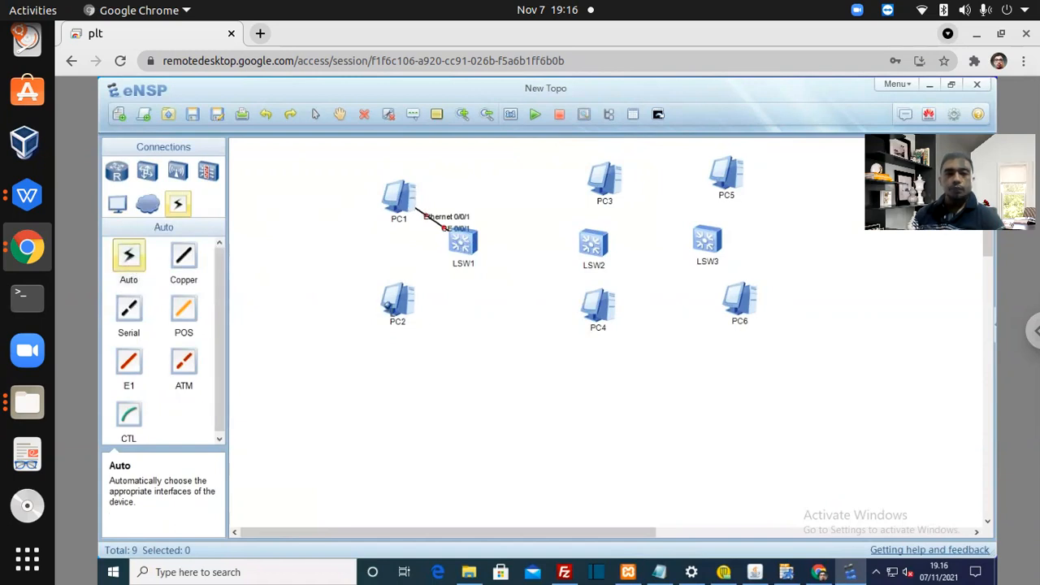
pyautogui.click(460, 245)
# Connect LSW2 to LSW1, PC4 and PC3 using Auto connections.
pyautogui.click(135, 260)
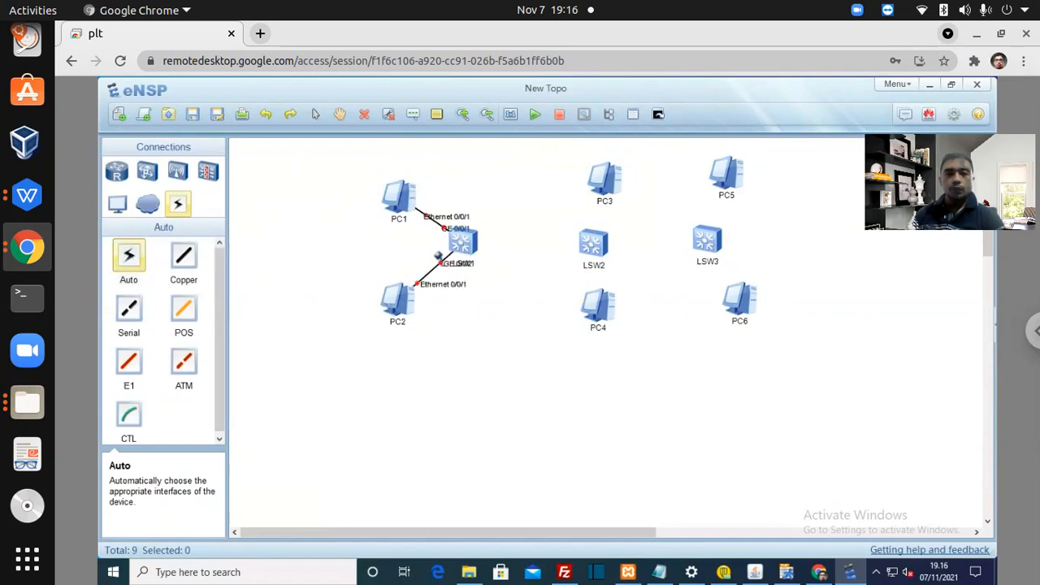
pyautogui.click(464, 243)
pyautogui.click(587, 243)
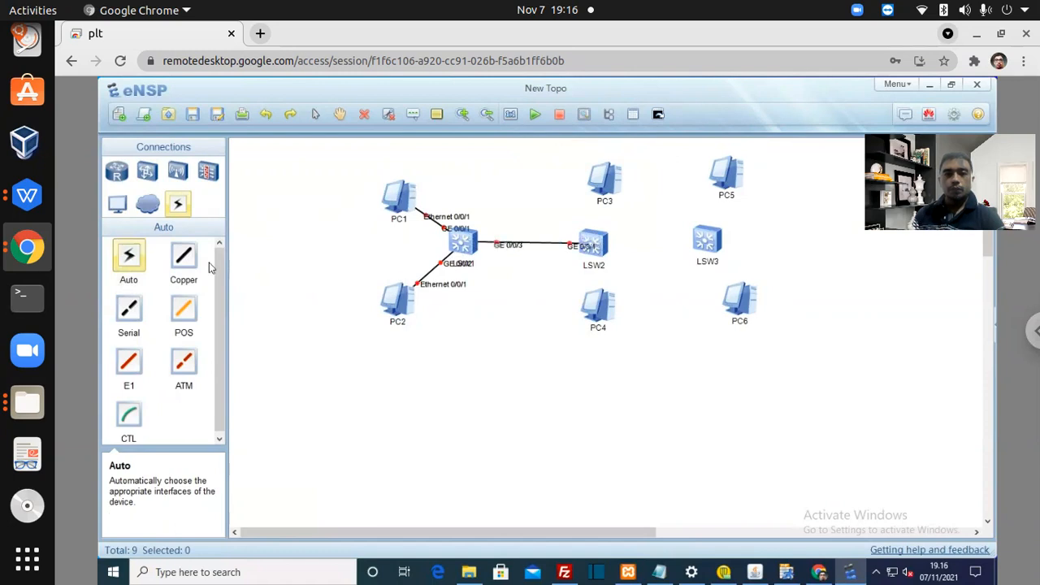
pyautogui.click(135, 258)
pyautogui.click(597, 304)
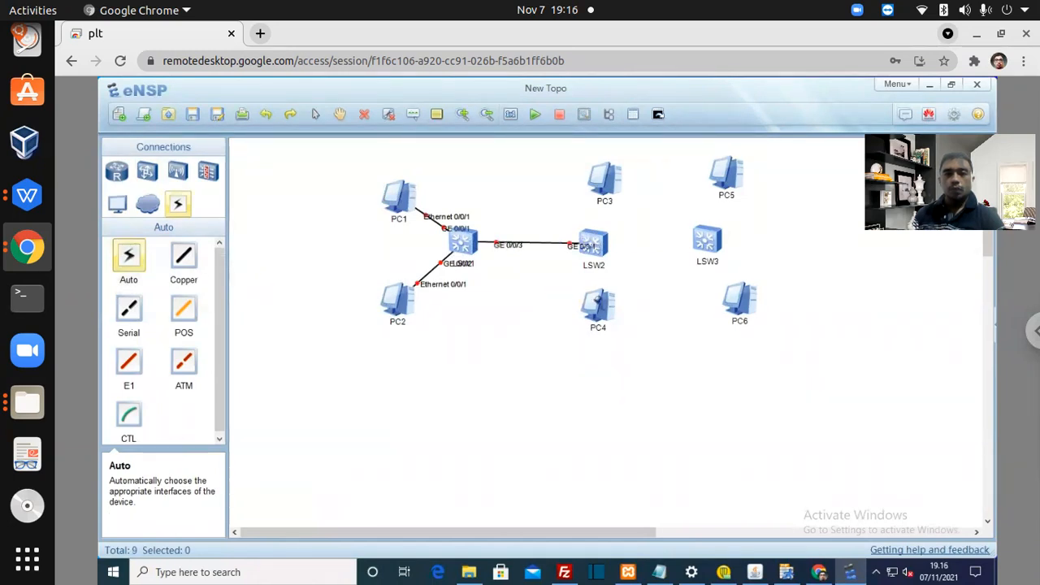
pyautogui.click(595, 242)
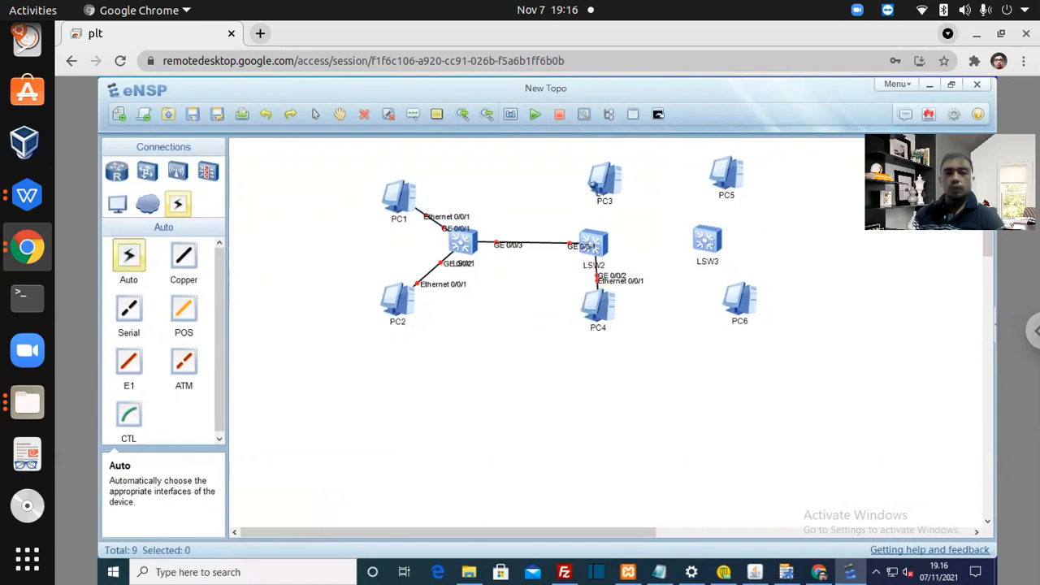
pyautogui.click(611, 201)
pyautogui.click(601, 242)
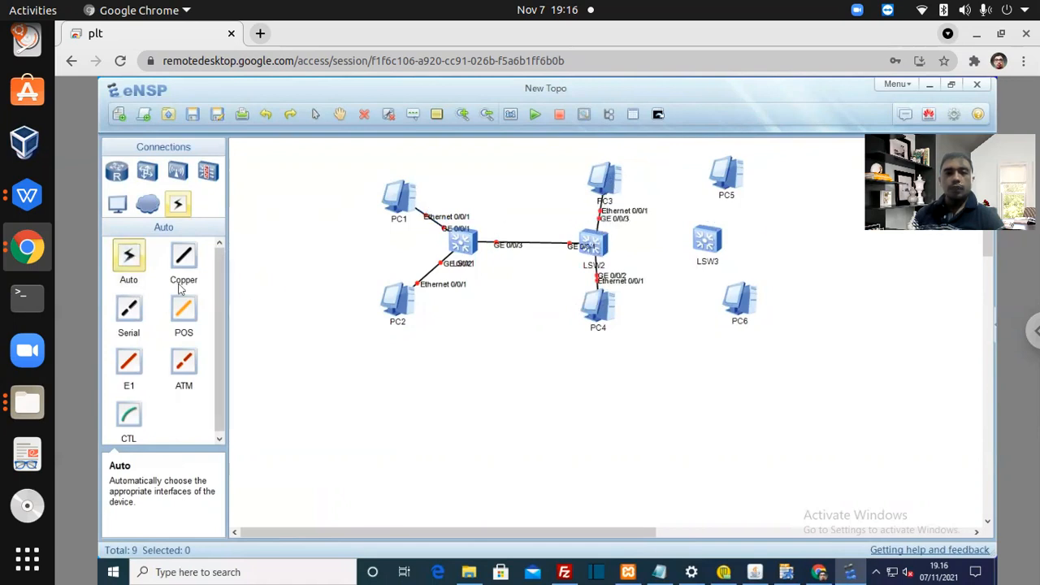
# Connect LSW3 to PC5, PC6 and LSW2 using Auto connections.
pyautogui.click(707, 238)
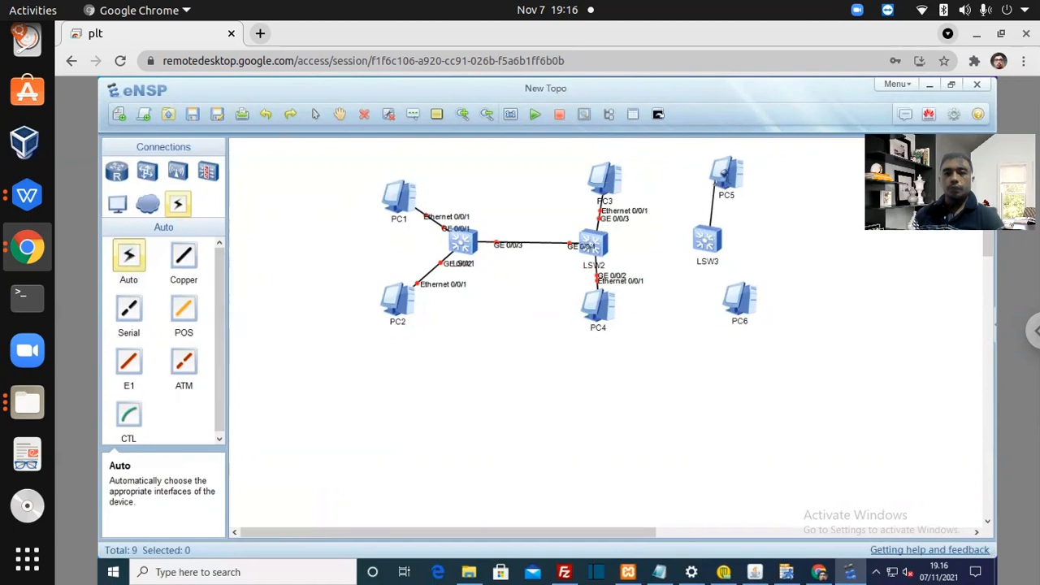
pyautogui.click(726, 173)
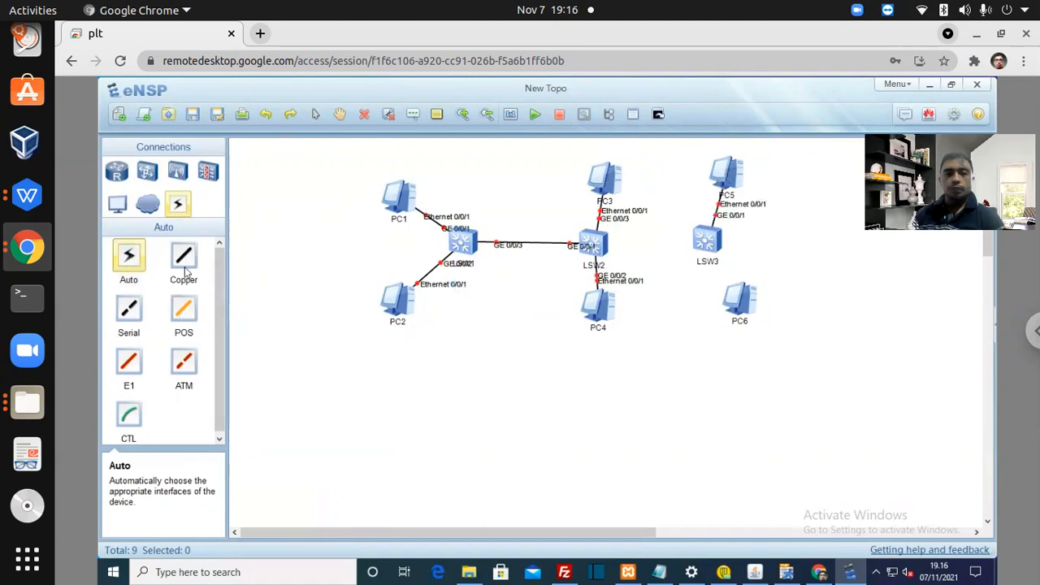
pyautogui.click(701, 245)
pyautogui.click(740, 303)
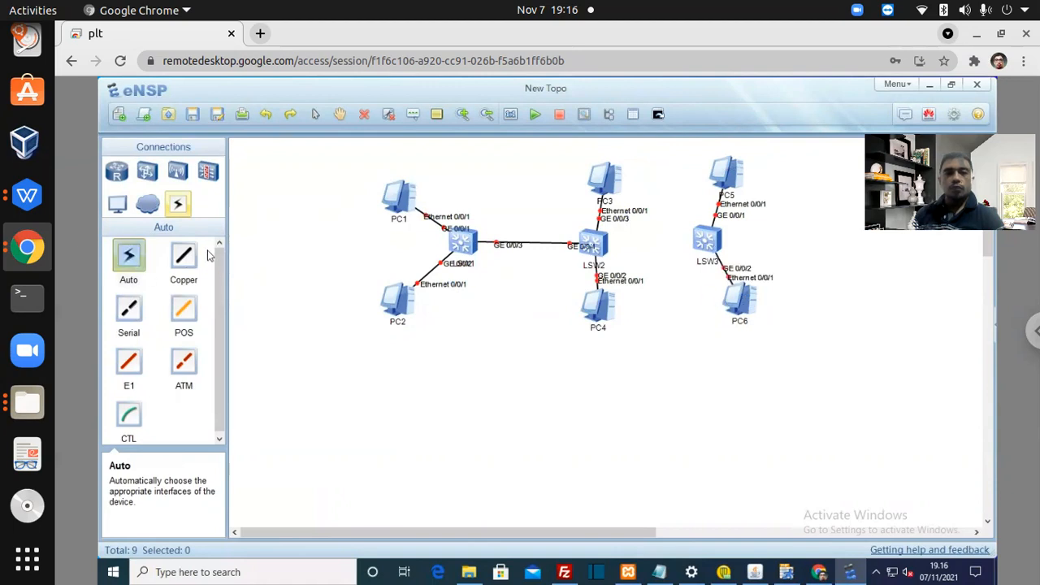
pyautogui.click(592, 246)
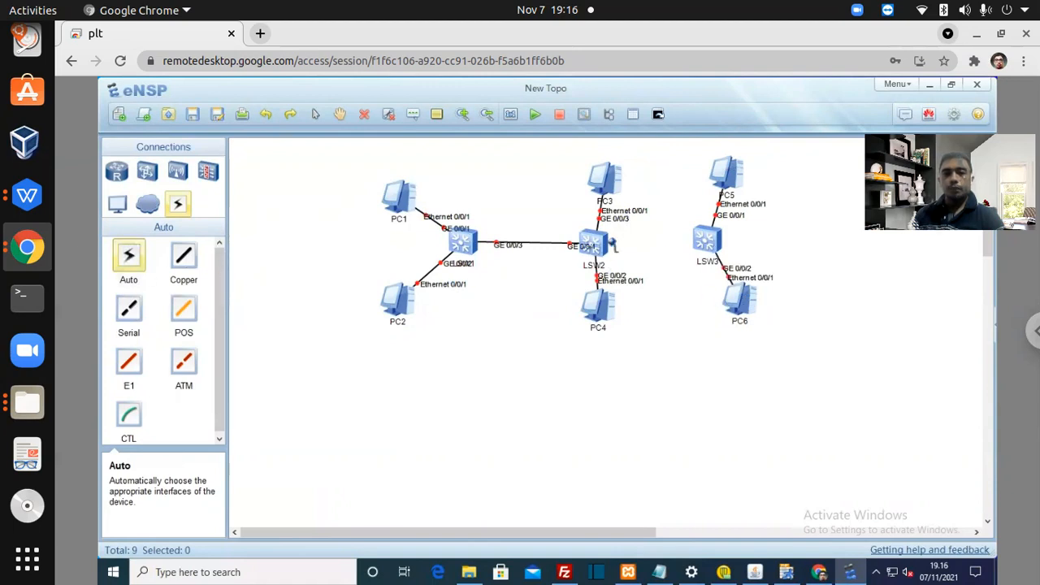
pyautogui.click(721, 244)
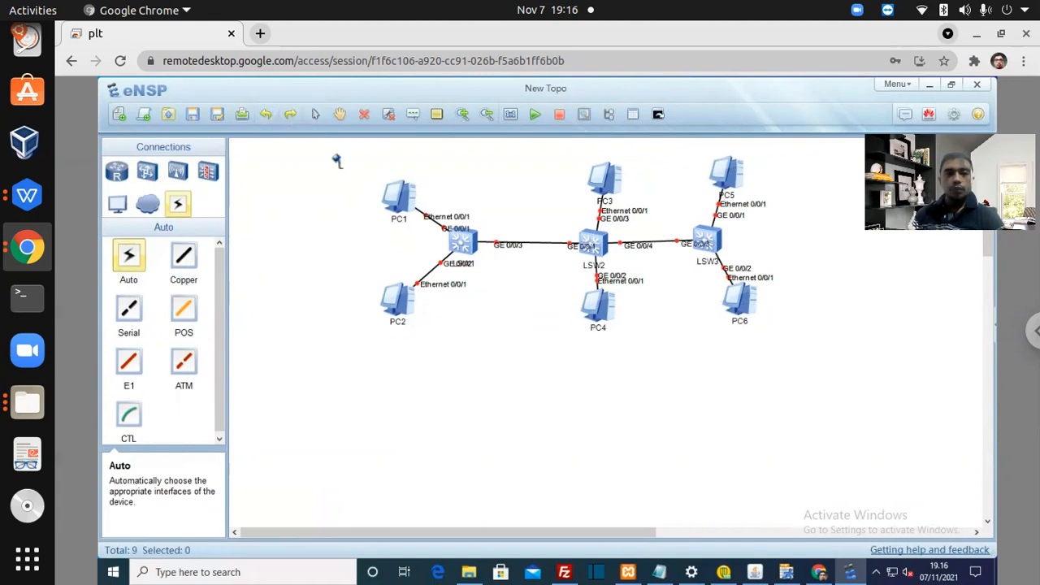
# Select all the switches and PCs in the topology and start them together.
pyautogui.click(317, 118)
pyautogui.moveTo(352, 152); pyautogui.dragTo(812, 367)
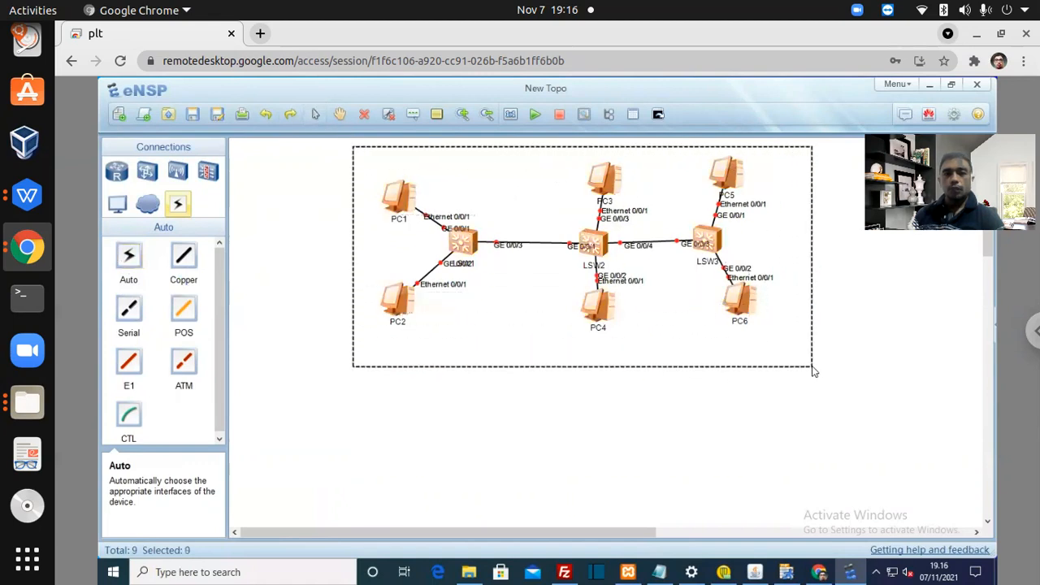
pyautogui.rightClick(549, 253)
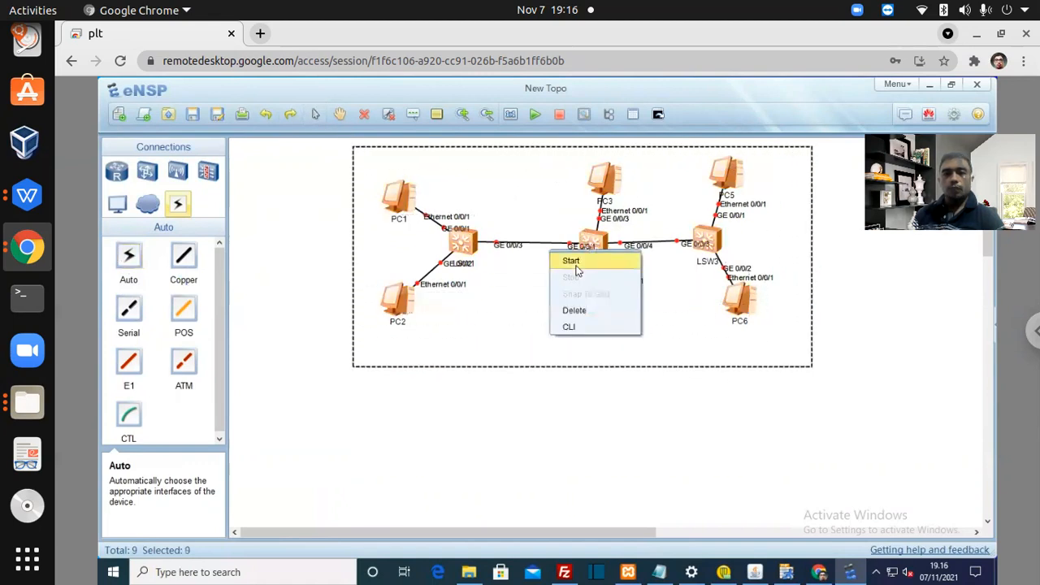
pyautogui.click(573, 263)
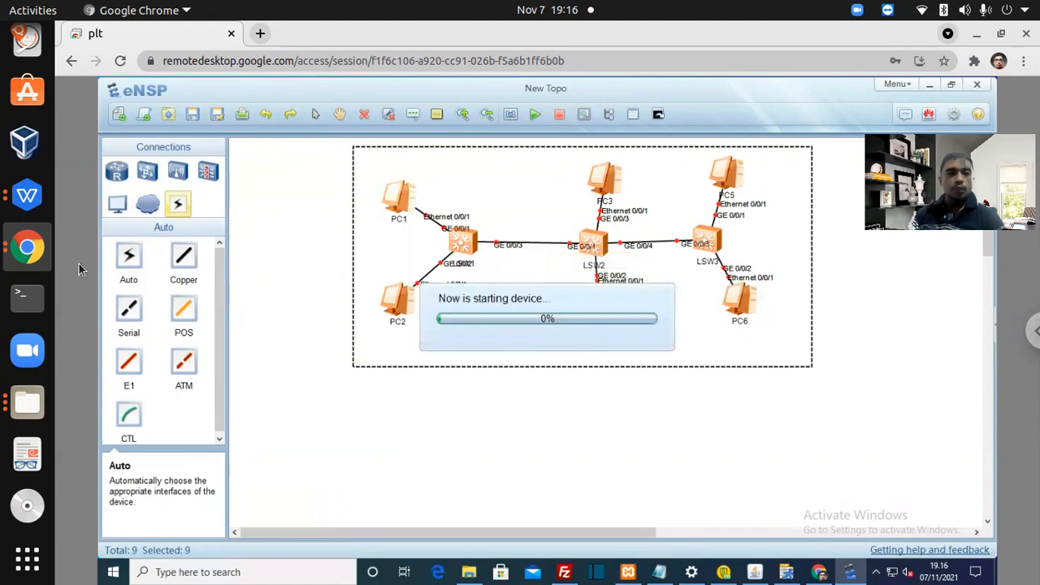
# Switch to the Colab notebook window and create a new notebook.
pyautogui.click(27, 248)
pyautogui.click(203, 146)
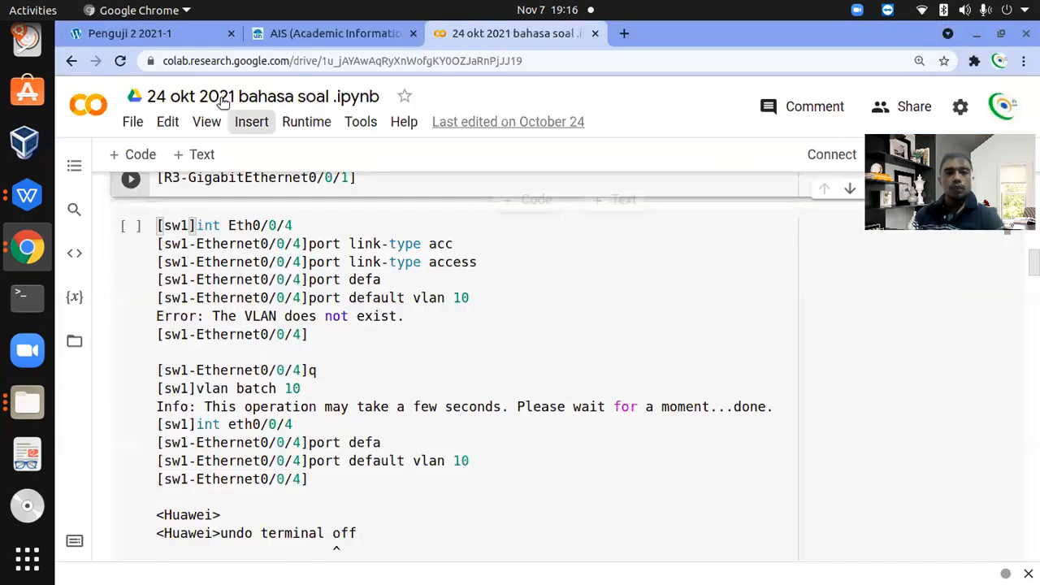
pyautogui.click(133, 121)
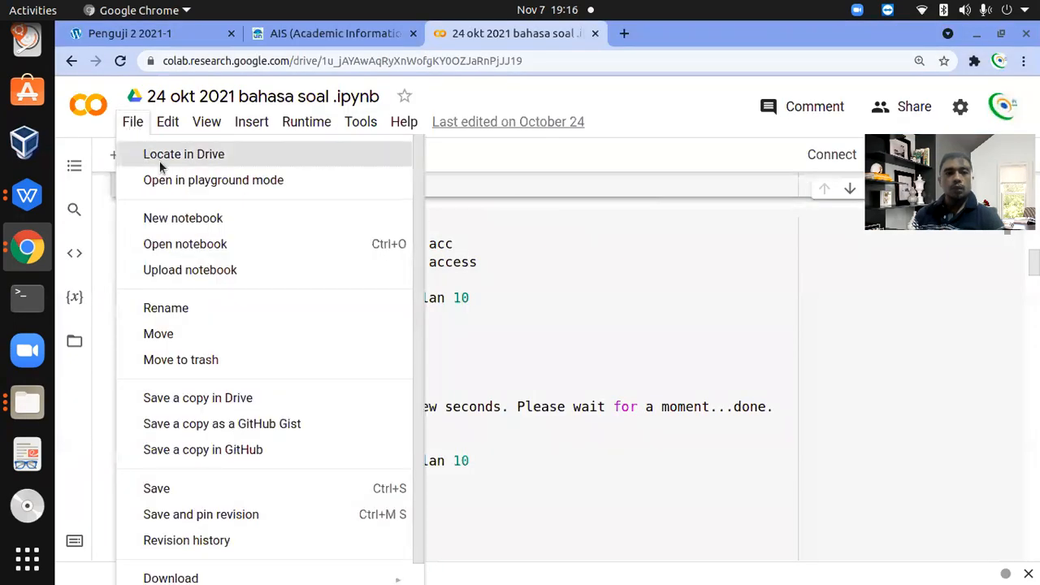
pyautogui.click(181, 218)
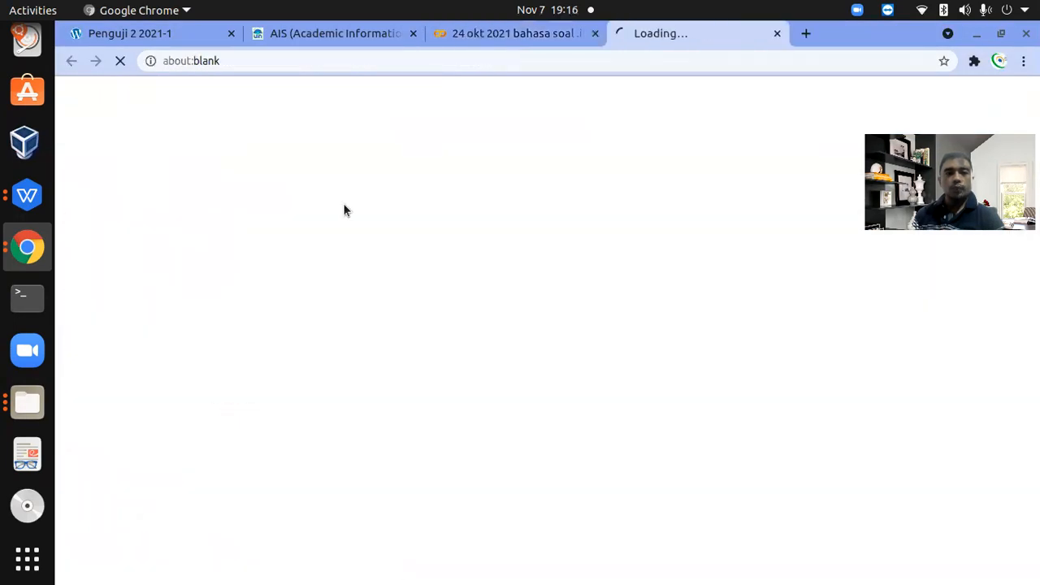
# Return to eNSP and add a text note below the topology reading "vlan 10 pc atas , 192.168.10.1".
pyautogui.click(975, 34)
pyautogui.click(873, 371)
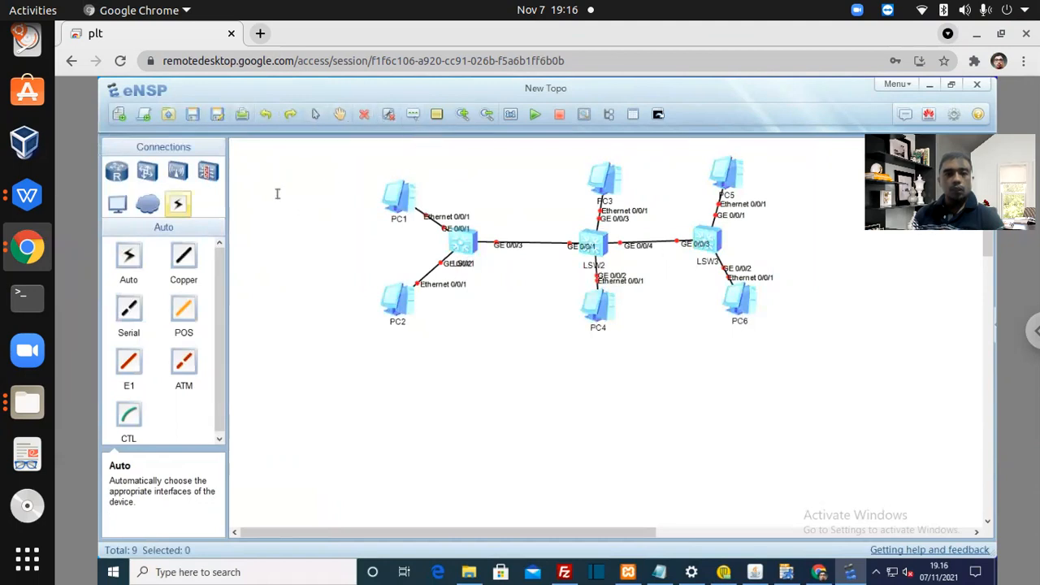
pyautogui.click(344, 382)
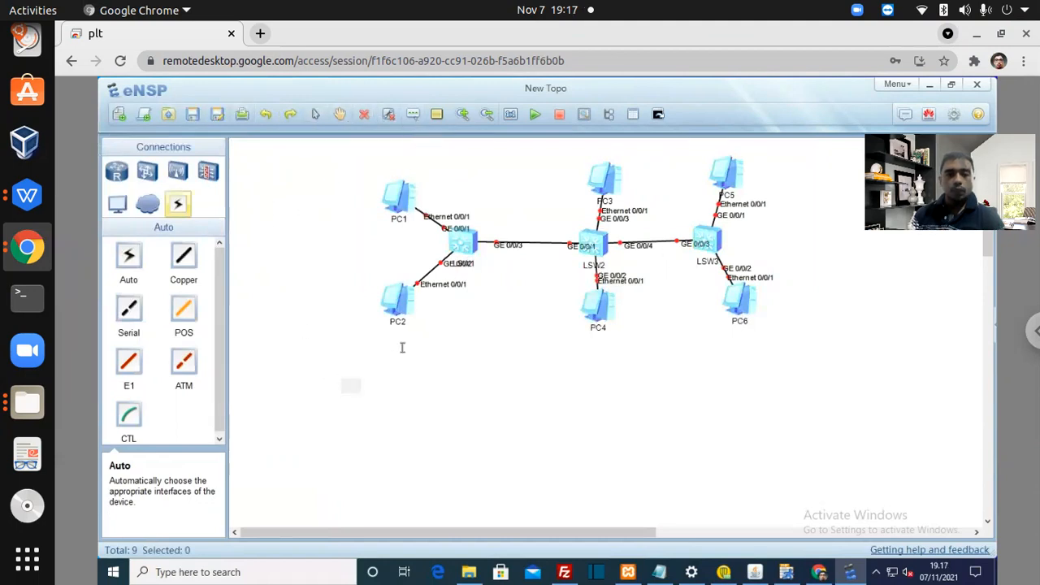
pyautogui.write('vln')
pyautogui.write('an 10 pc ')
pyautogui.write('atas , 1')
pyautogui.write('92.168.10')
pyautogui.write('.1')
pyautogui.press('Return')
# Add the note line "vlan 20 pc bawah , 192.168.20.0/24" and change the first line's address to 192.168.10.0/24.
pyautogui.write('vlan n20')
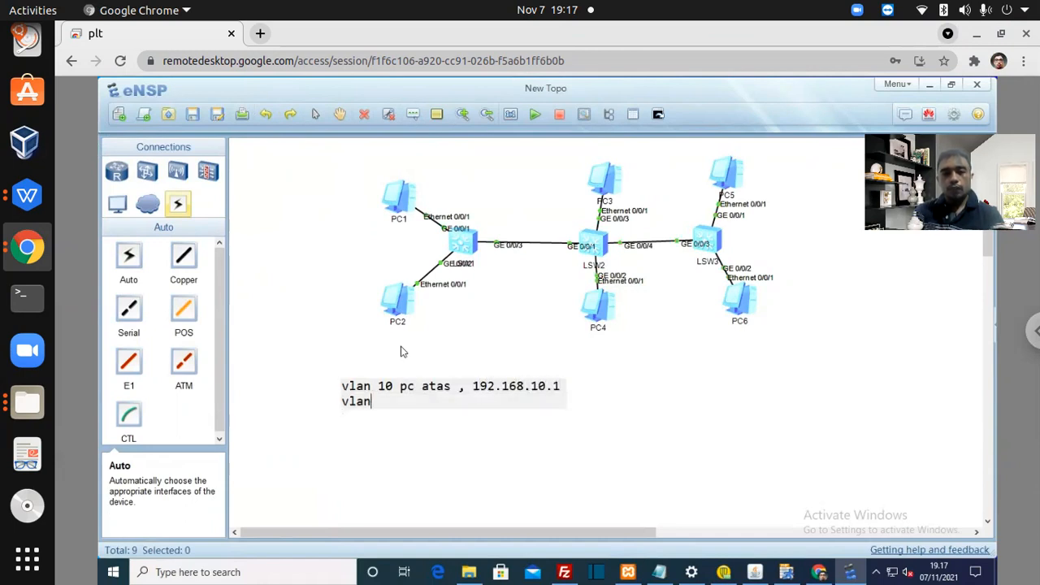
pyautogui.press('BackSpace')
pyautogui.press('BackSpace')
pyautogui.press('BackSpace')
pyautogui.write('20 pc bawah , 192.168.20')
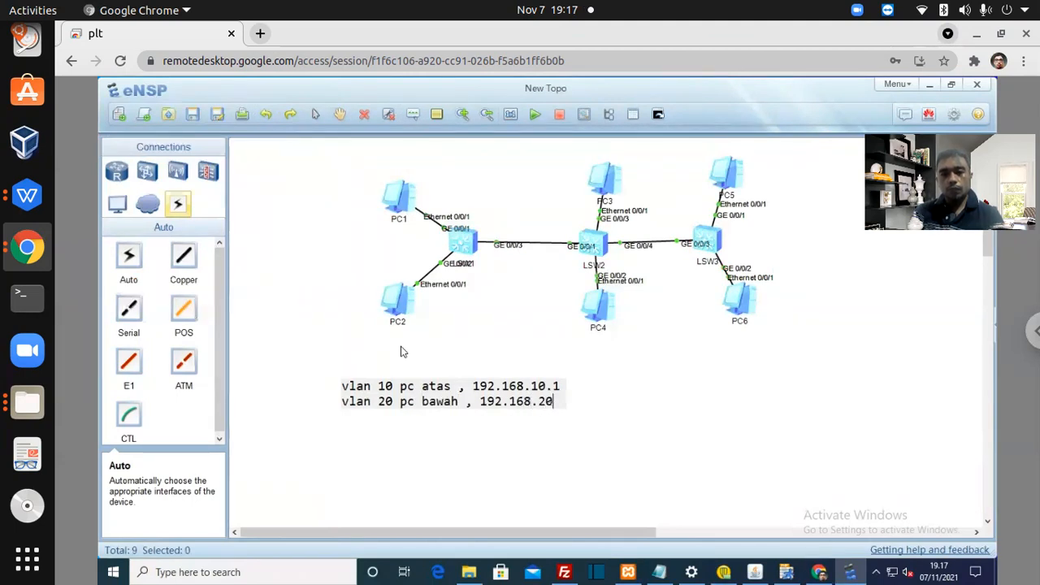
pyautogui.write('.0/24')
pyautogui.press('Up')
pyautogui.write('2')
pyautogui.click(804, 373)
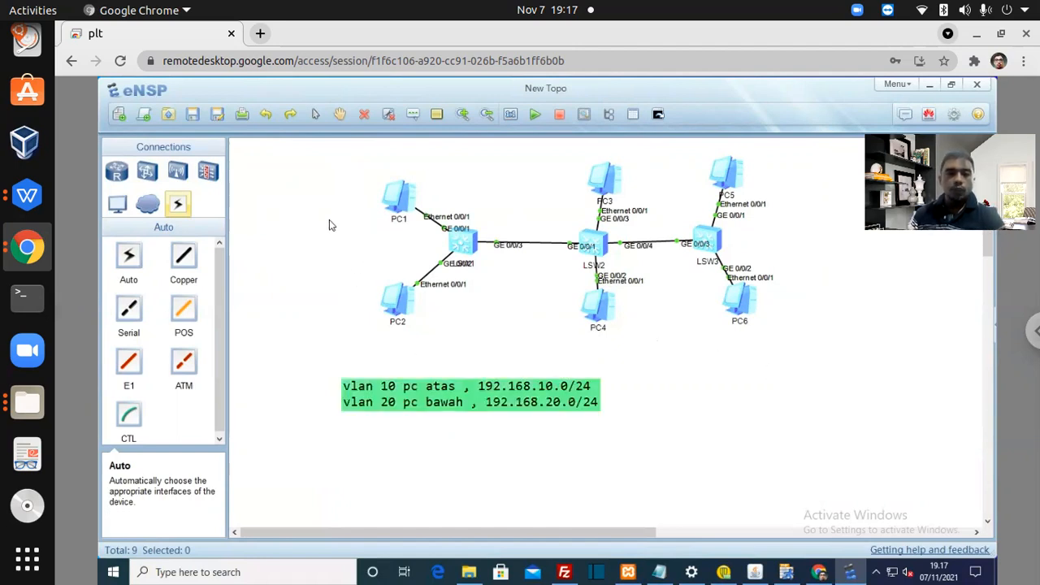
# Open the LSW1 console, move it clear of the switch, and run "undo terminal monitor".
pyautogui.doubleClick(465, 247)
pyautogui.moveTo(514, 194); pyautogui.dragTo(706, 245)
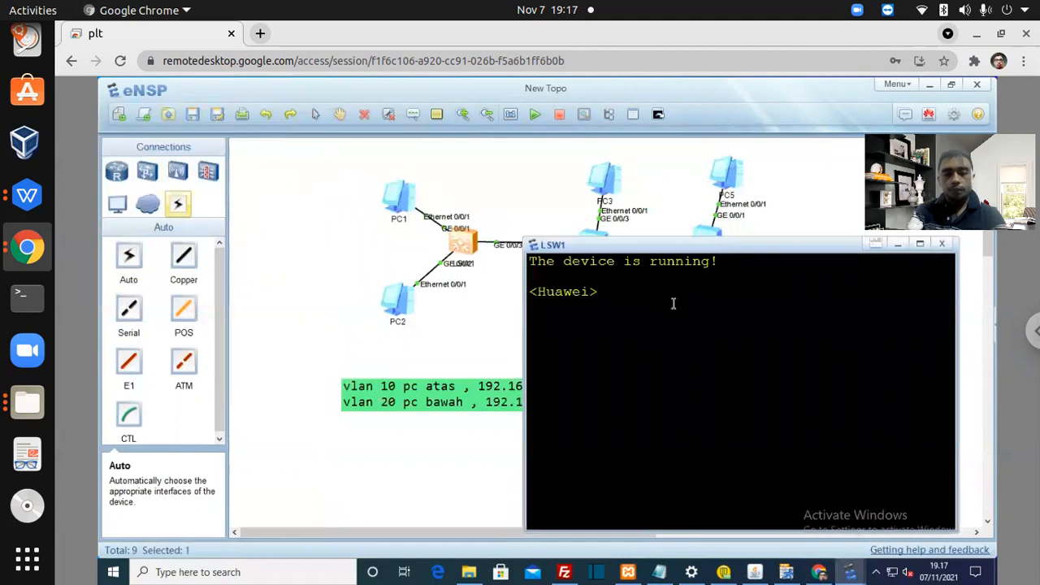
pyautogui.write('undo m')
pyautogui.press('BackSpace')
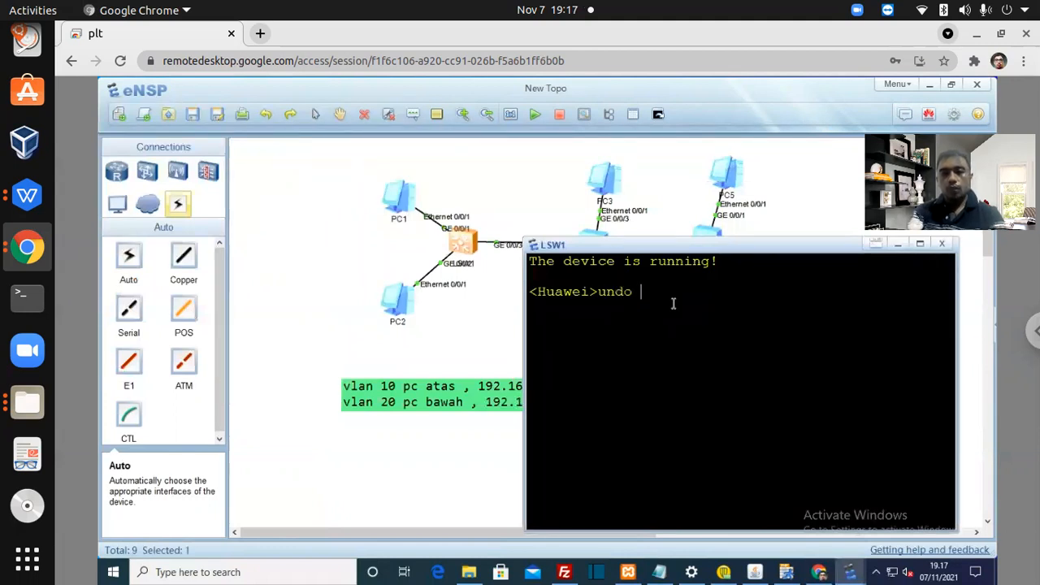
pyautogui.write('terminal monitor')
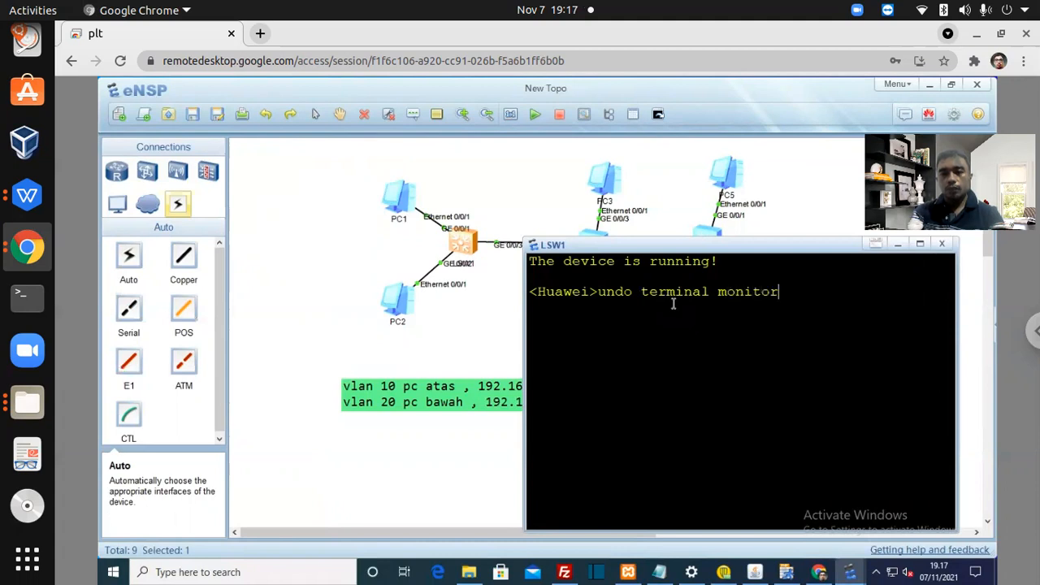
pyautogui.press('Return')
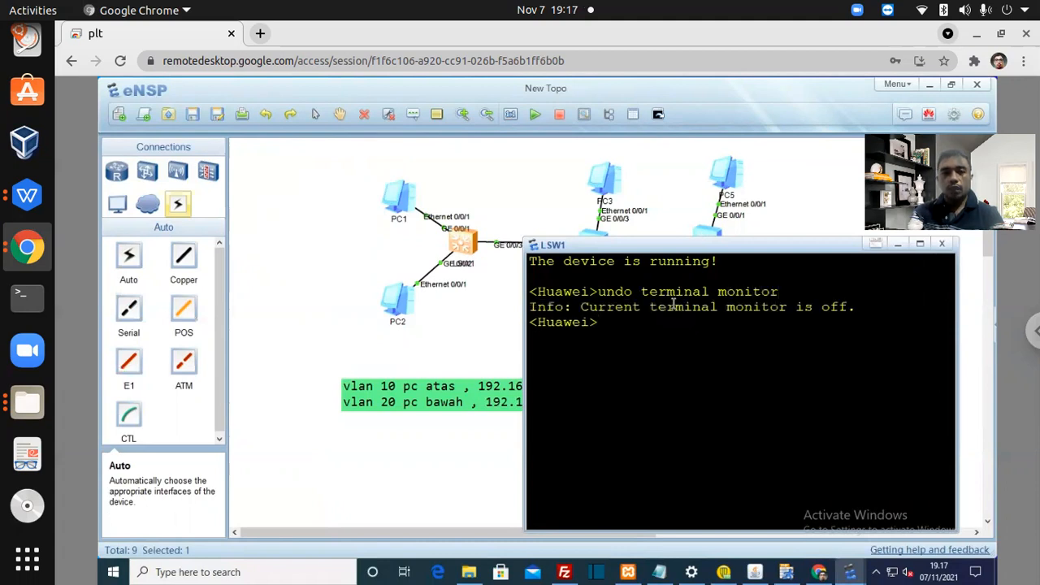
# Enter system view on LSW1 and set the switch's system name to Sw1.
pyautogui.write('sys')
pyautogui.press('Return')
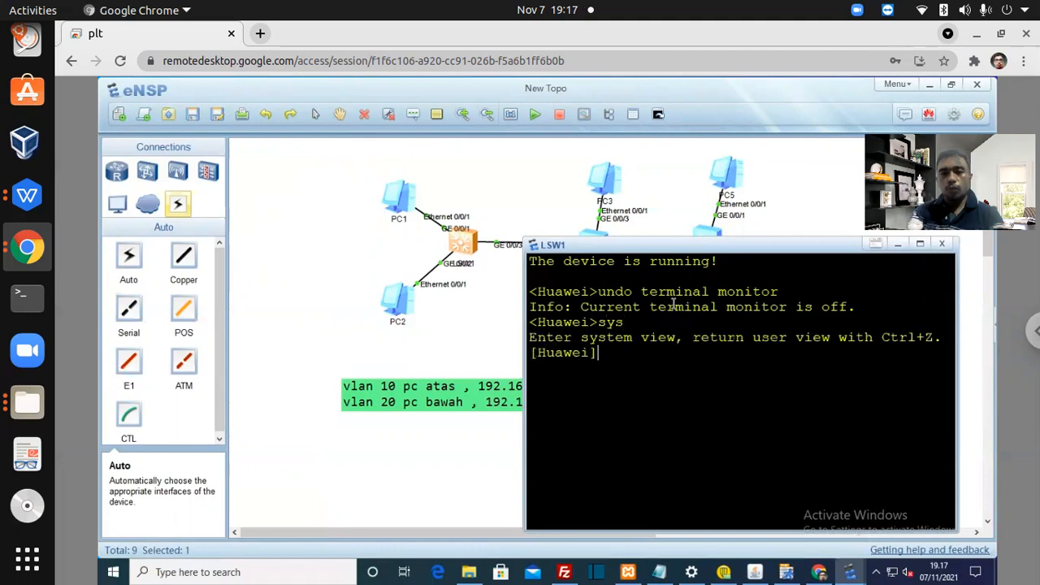
pyautogui.write('sys ')
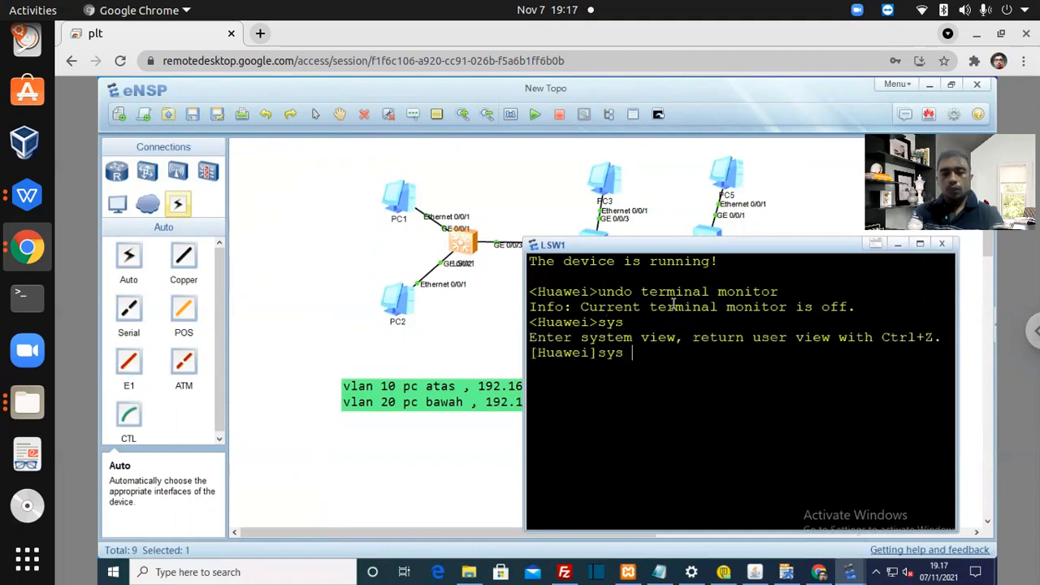
pyautogui.write('Sw1')
pyautogui.press('Return')
# Create VLANs 10 and 20 on Sw1 with a single "vlan batch 10 20" command.
pyautogui.write('vlan ba')
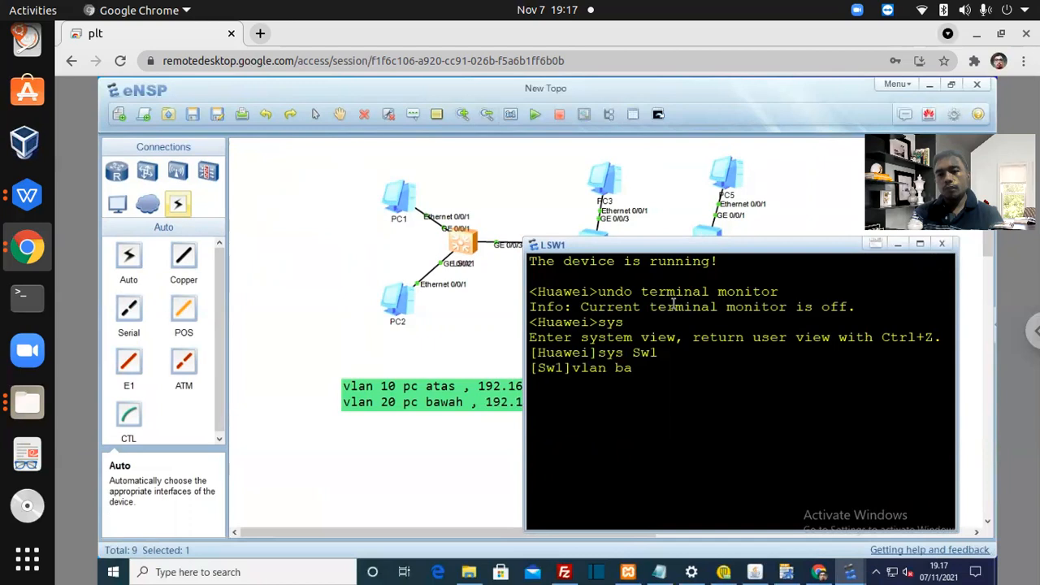
pyautogui.write('tch 10 ')
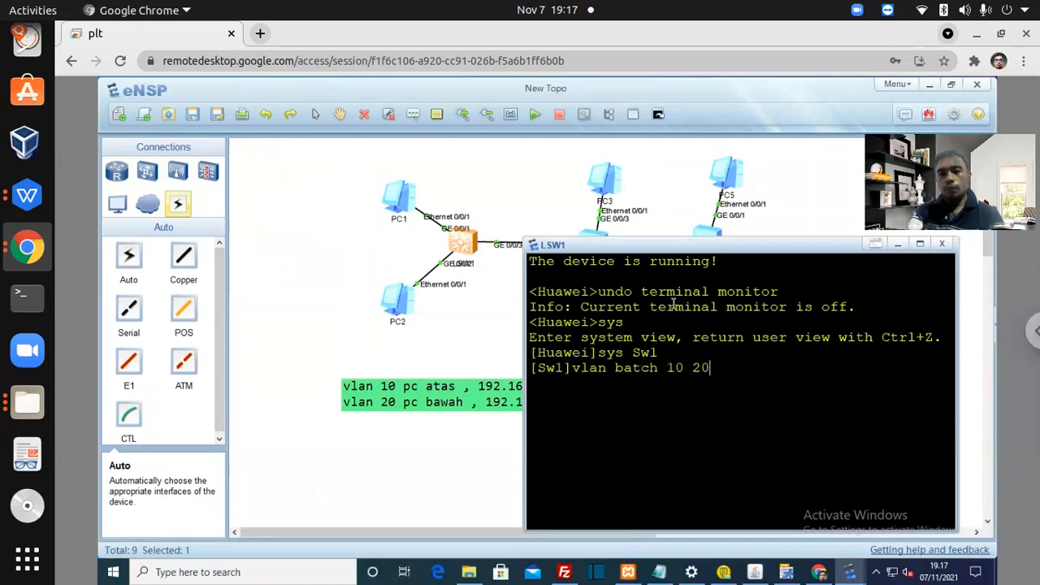
pyautogui.write('20')
pyautogui.press('Return')
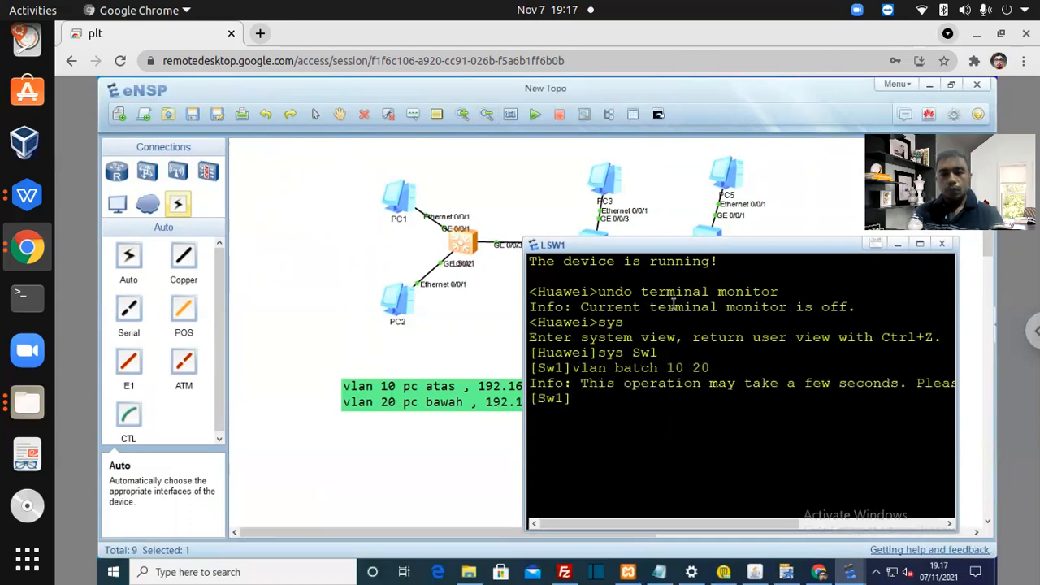
# Assign IP address 192.168.10.1 with mask length 24 to Sw1's VLAN 10 interface and return to system view.
pyautogui.write('int vlan ')
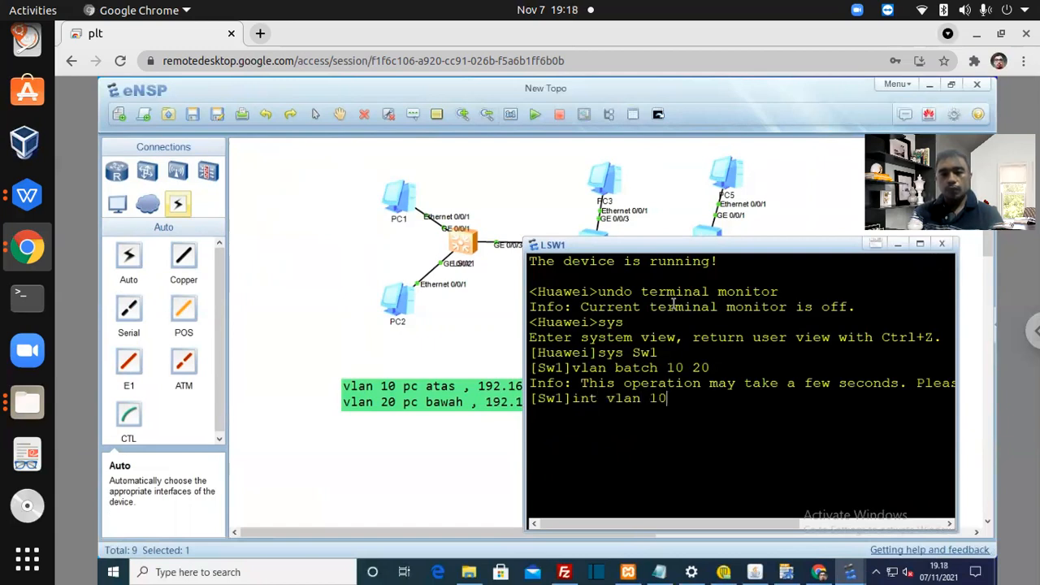
pyautogui.write('10')
pyautogui.press('Return')
pyautogui.write('ip add 192.168.1.1')
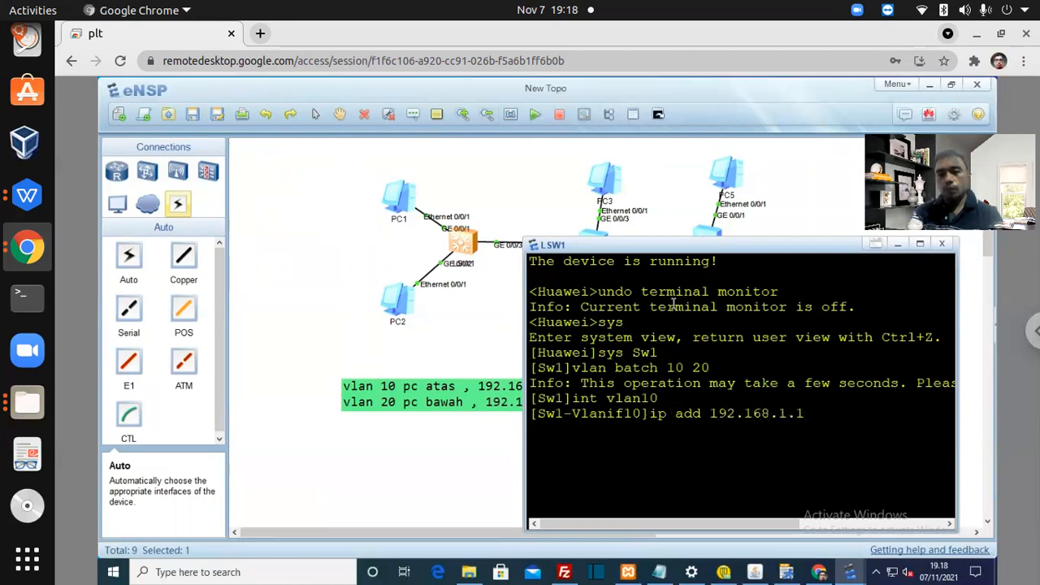
pyautogui.write('01')
pyautogui.press('Return')
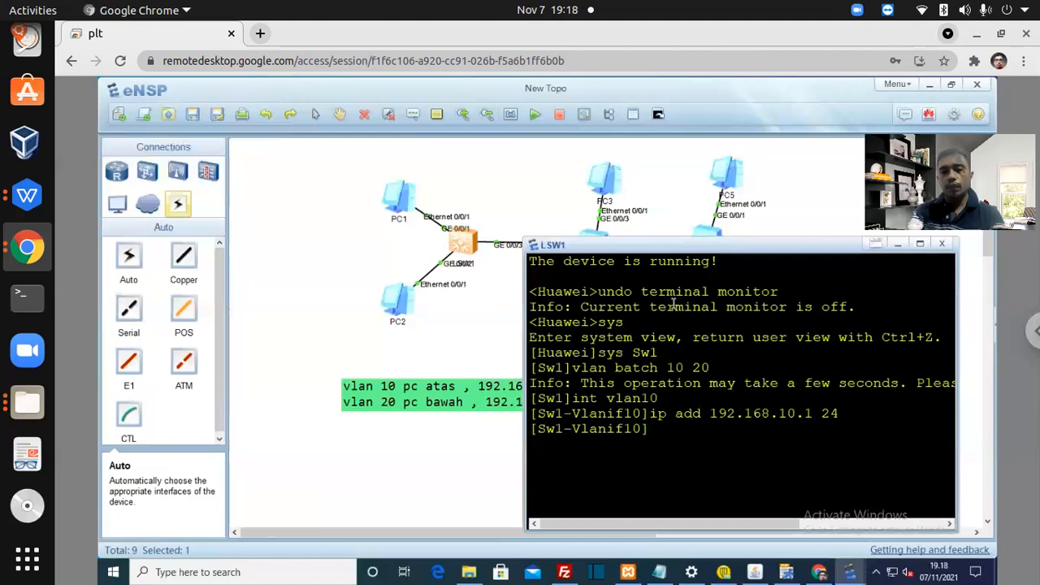
pyautogui.write('q')
pyautogui.press('Return')
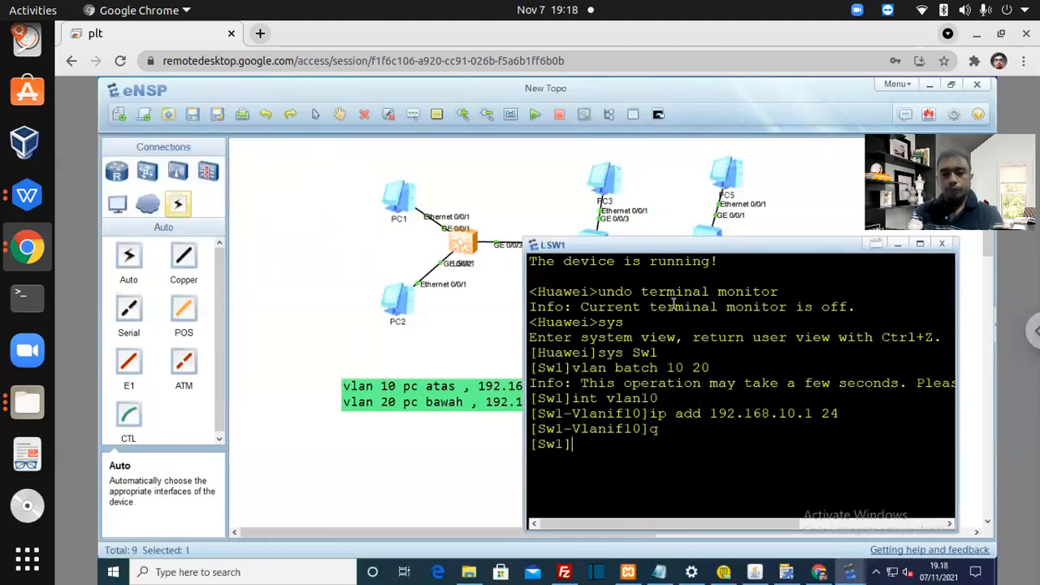
# Assign IP address 192.168.20.1 with mask length 24 to Sw1's VLAN 20 interface and return to system view.
pyautogui.write('int vlan')
pyautogui.press('BackSpace')
pyautogui.press('BackSpace')
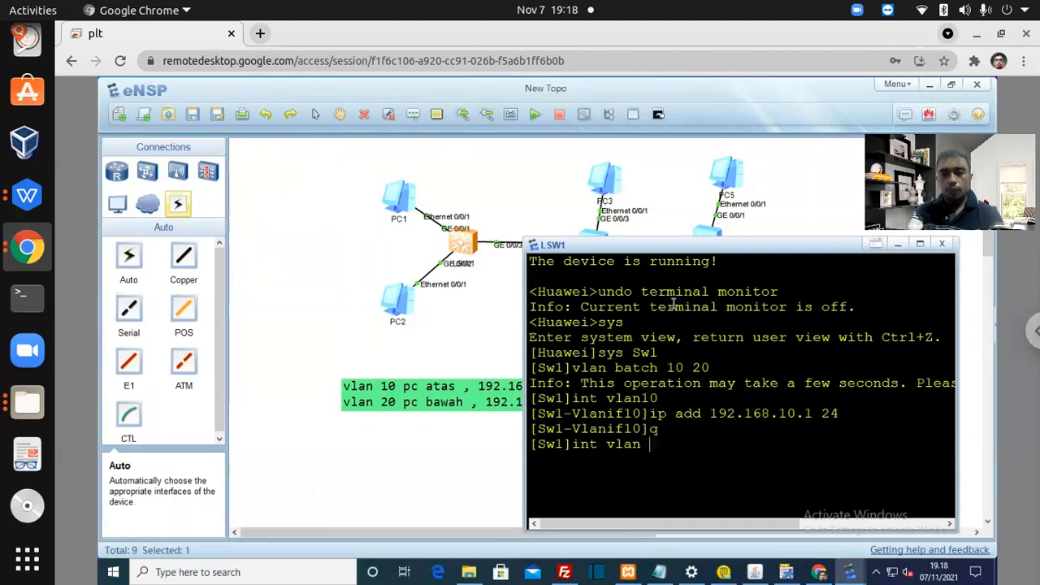
pyautogui.write('20')
pyautogui.press('Return')
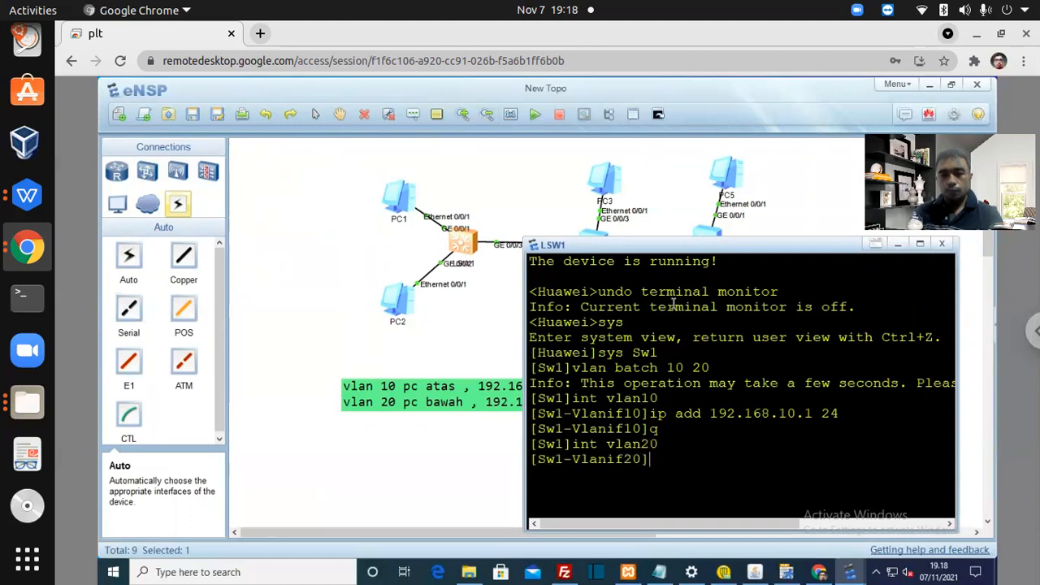
pyautogui.write('ip add 19')
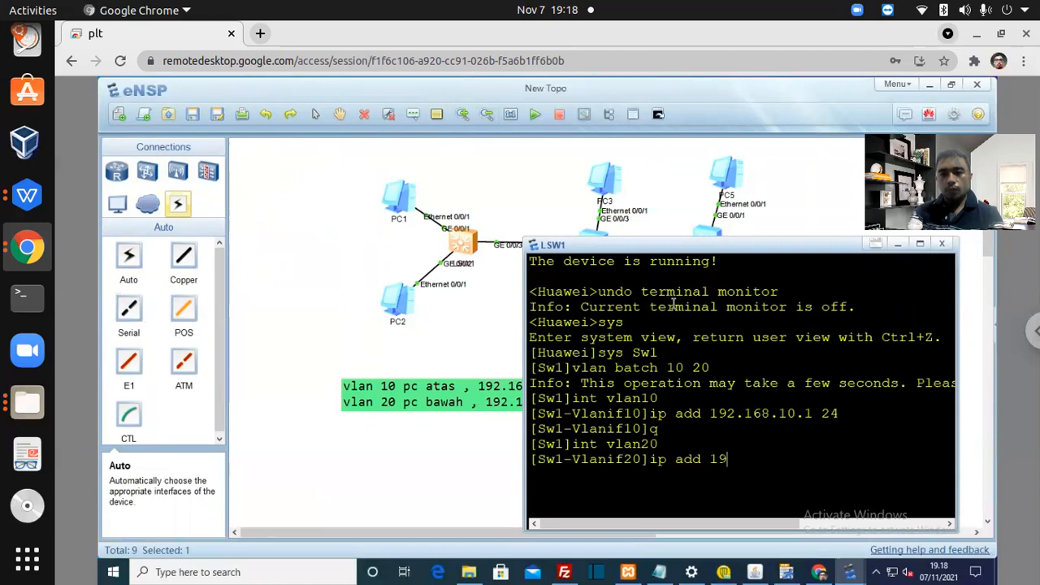
pyautogui.write('2.168.20.1 24')
pyautogui.press('Return')
pyautogui.write('q')
pyautogui.press('Return')
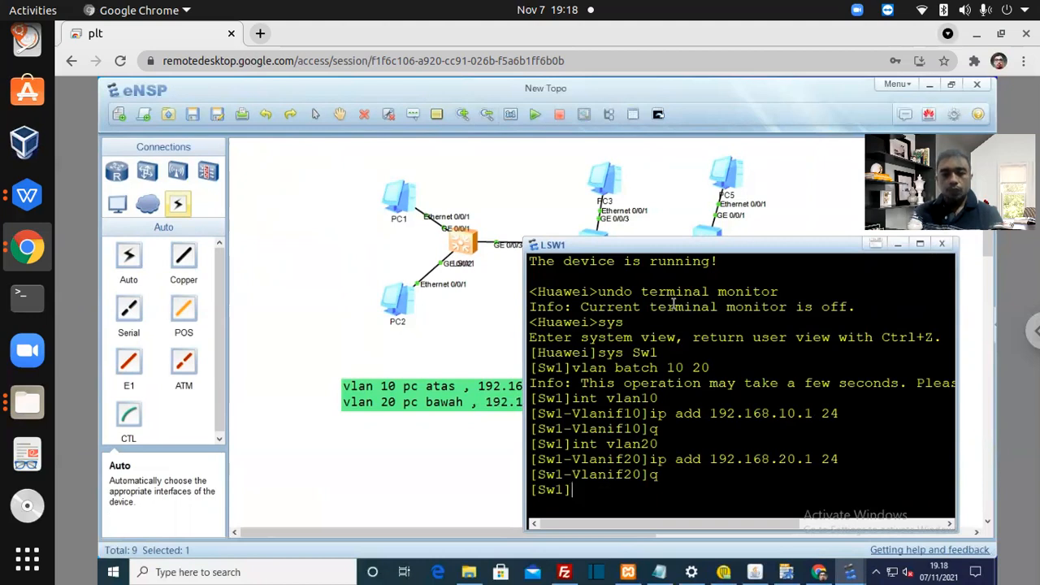
# Run "disp vlan" on Sw1 and enlarge the console to examine the full VLAN table.
pyautogui.write('disp ')
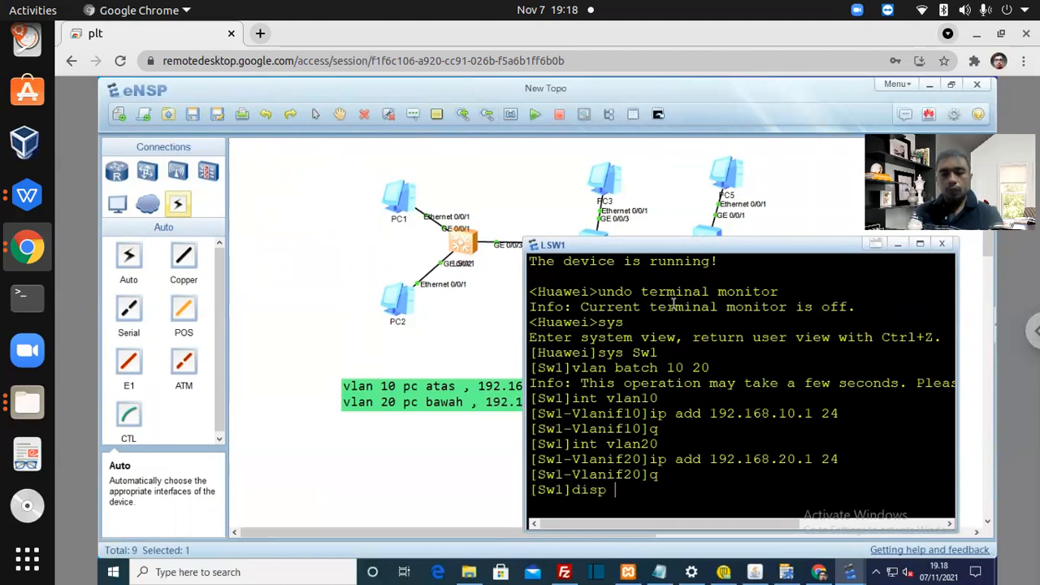
pyautogui.write('vlanlan')
pyautogui.press('Return')
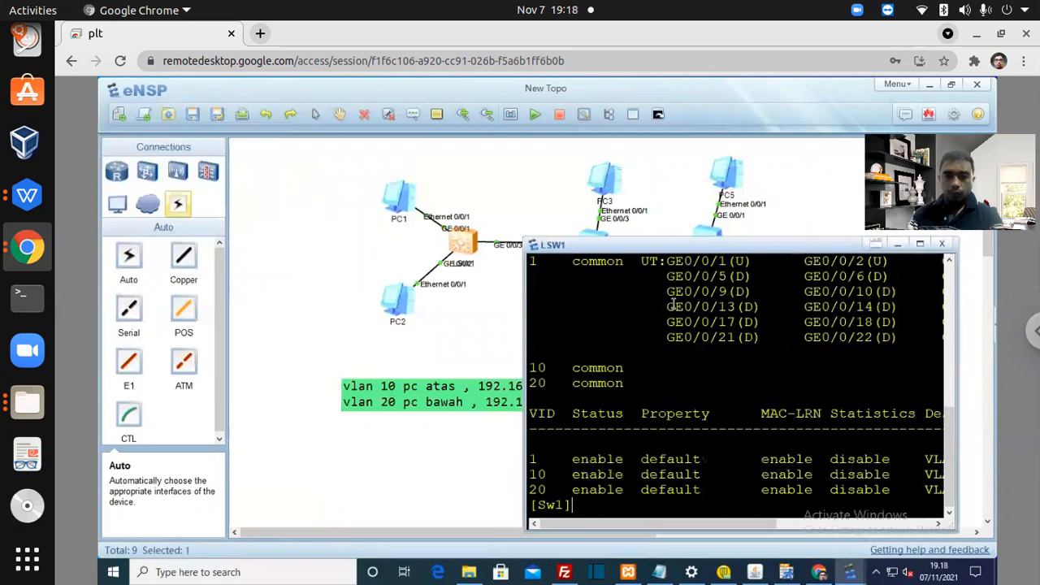
pyautogui.scroll(1, 673, 304)
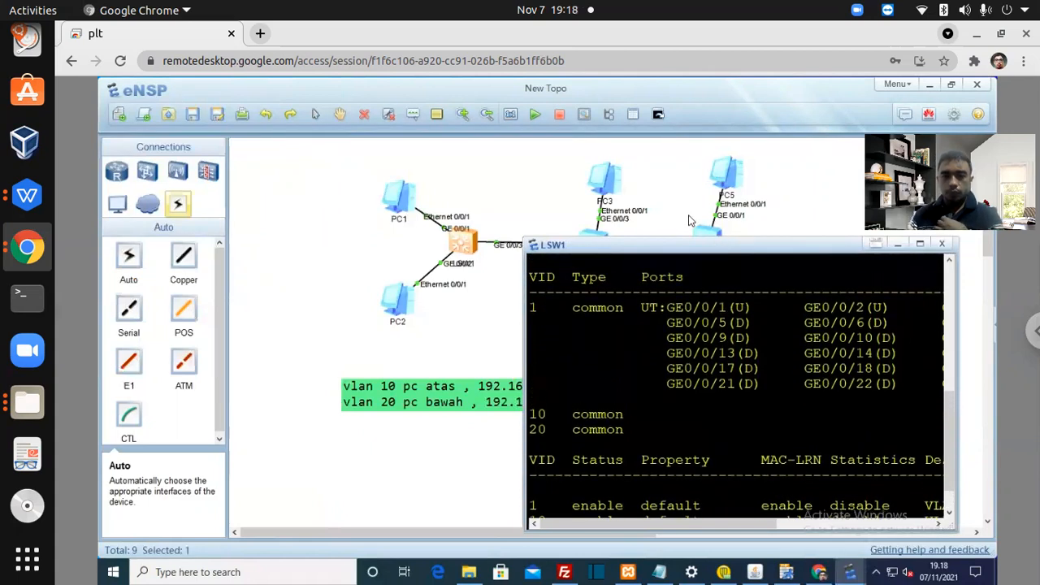
pyautogui.click(916, 244)
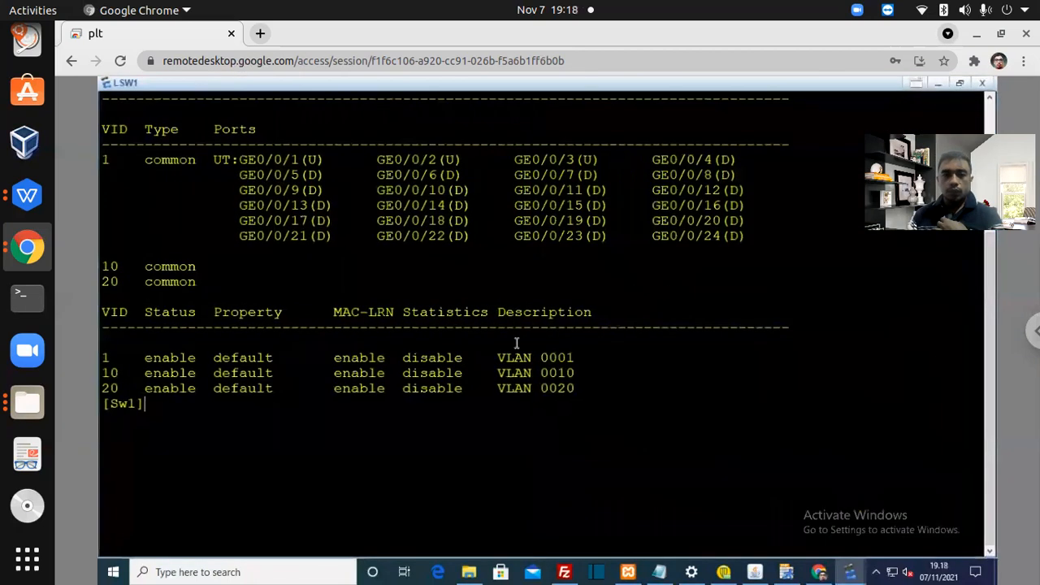
# Copy the Sw1 console session from "undo terminal monitor" onward and paste it into the Colab notebook's empty code cell.
pyautogui.moveTo(145, 449); pyautogui.dragTo(83, 130)
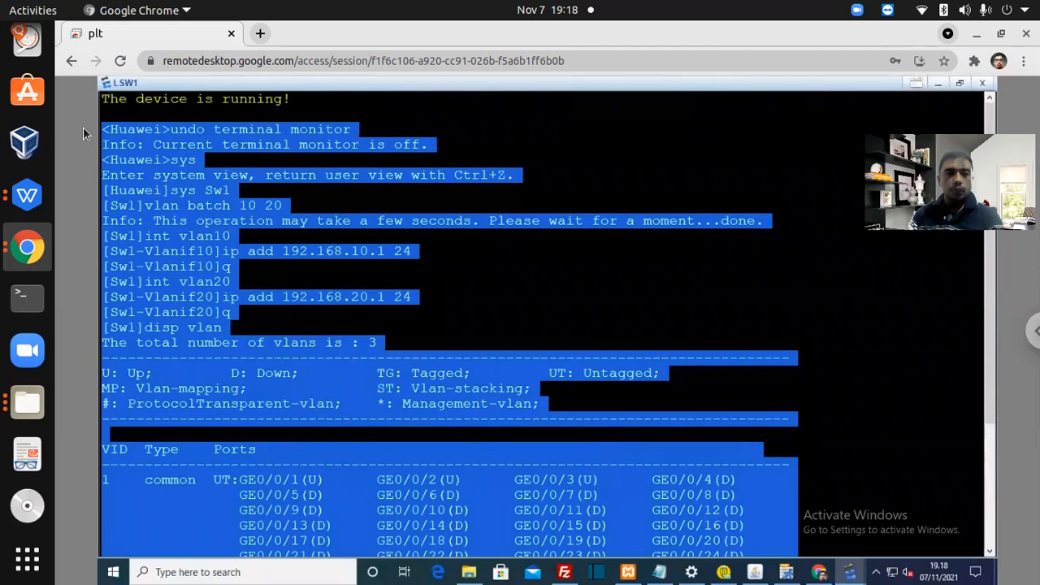
pyautogui.rightClick(193, 164)
pyautogui.click(196, 164)
pyautogui.click(27, 250)
pyautogui.click(120, 185)
pyautogui.click(263, 186)
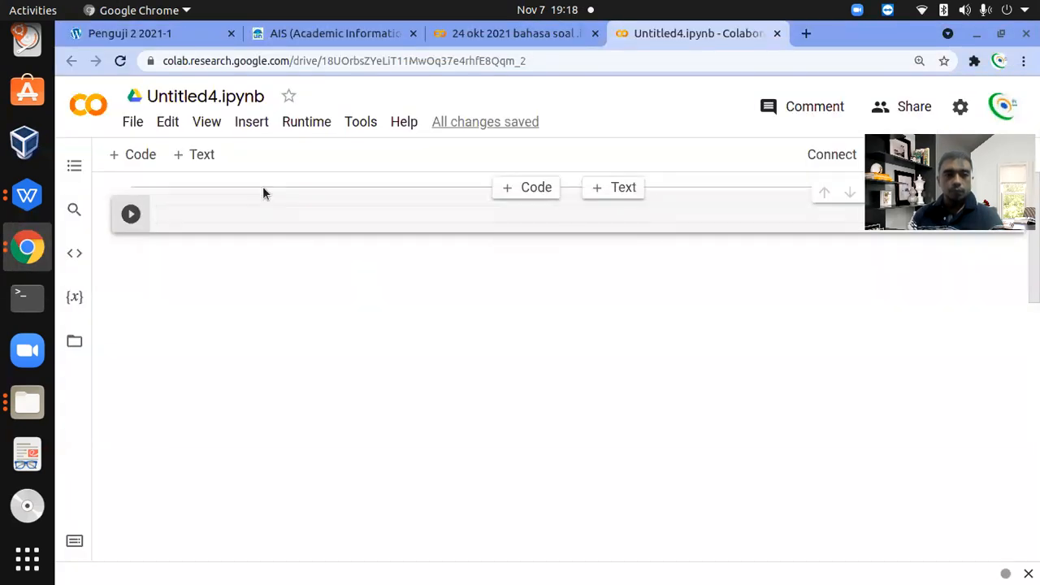
pyautogui.hotkey('ctrl', 'v')
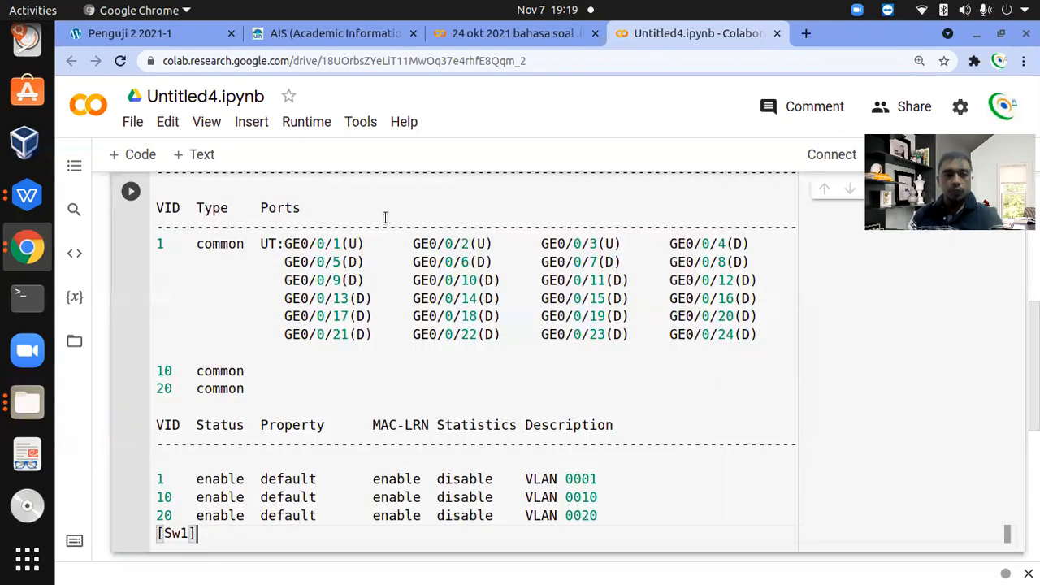
# Return to eNSP, restore the LSW1 console to a smaller window and bring the topology to the front.
pyautogui.click(975, 33)
pyautogui.click(827, 171)
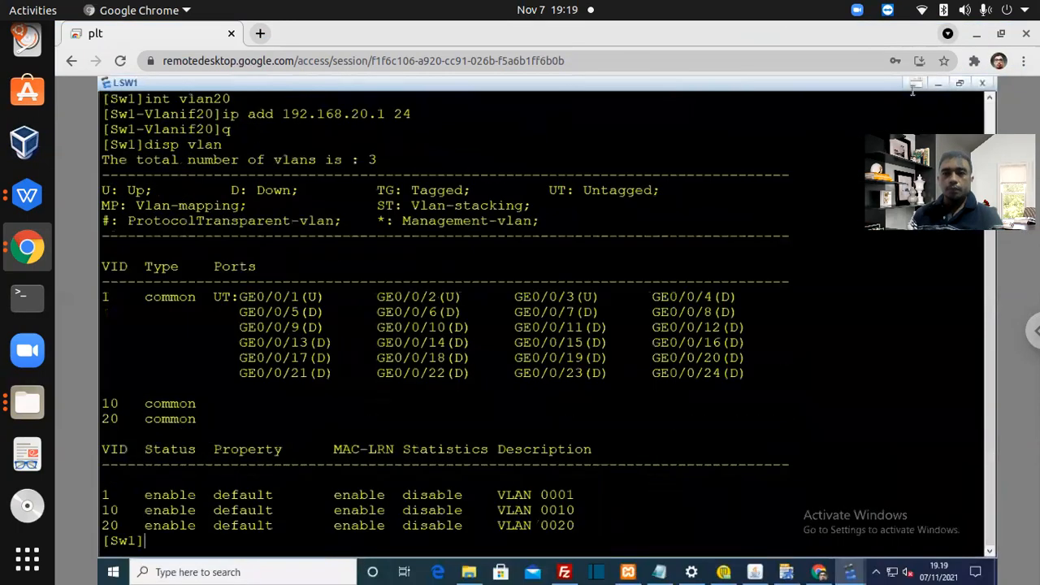
pyautogui.moveTo(872, 86); pyautogui.dragTo(756, 109)
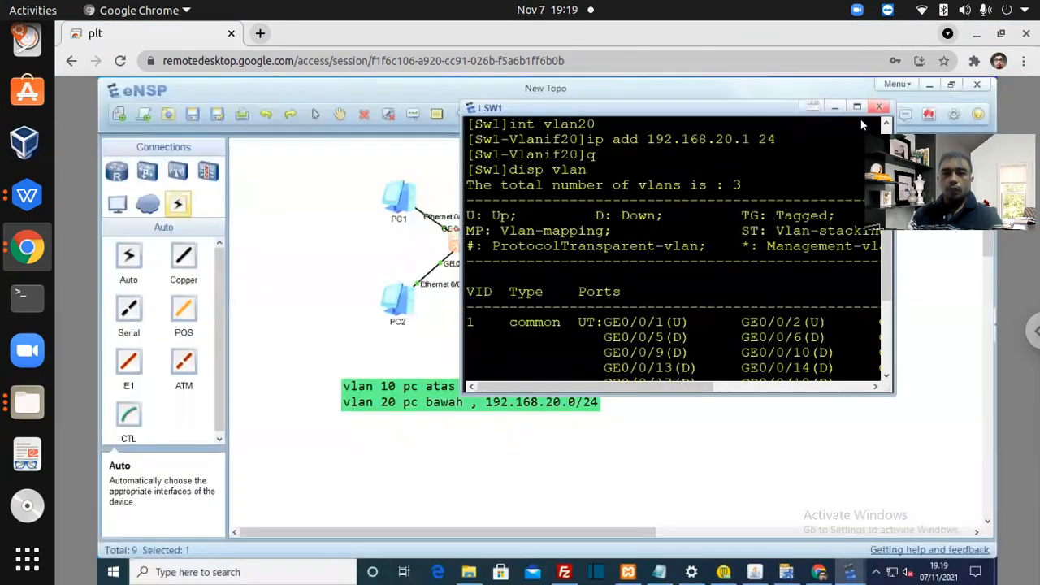
pyautogui.click(325, 241)
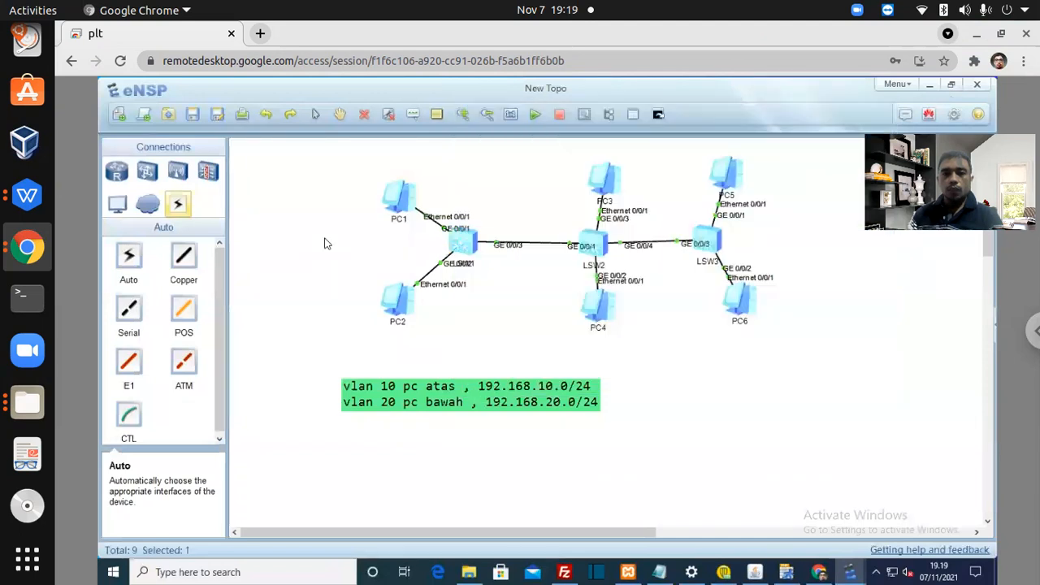
pyautogui.doubleClick(400, 198)
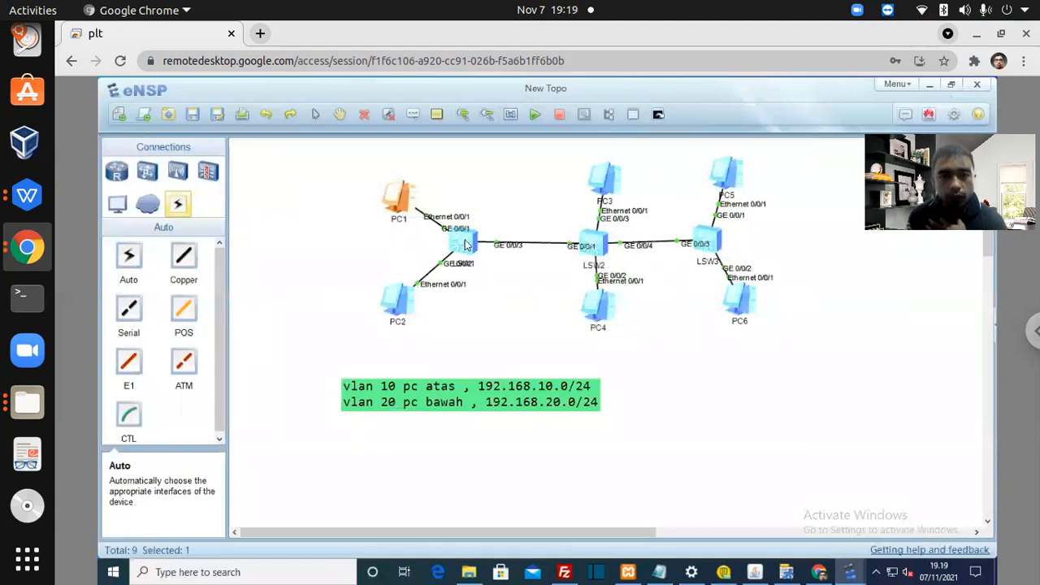
# Open the LSW1 console, move it clear of LSW1 in the topology, and enter interface view for g0/0/1.
pyautogui.doubleClick(466, 244)
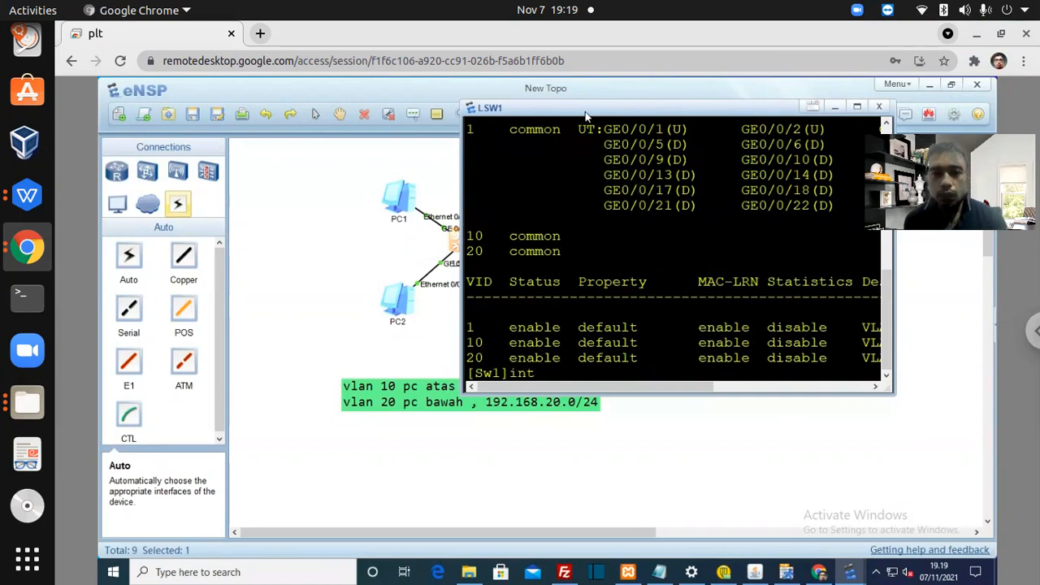
pyautogui.moveTo(669, 94); pyautogui.dragTo(704, 89)
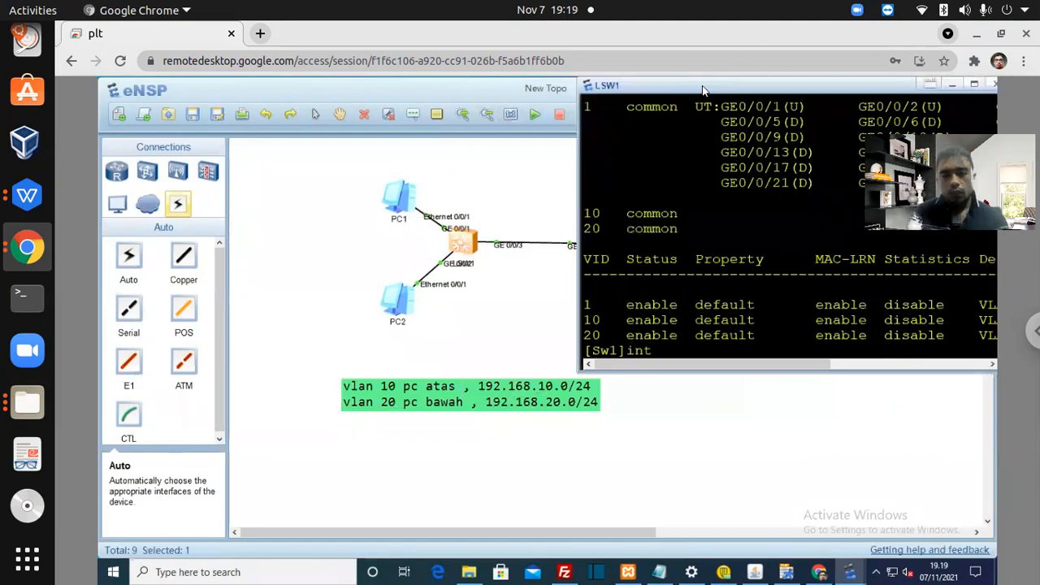
pyautogui.write('0')
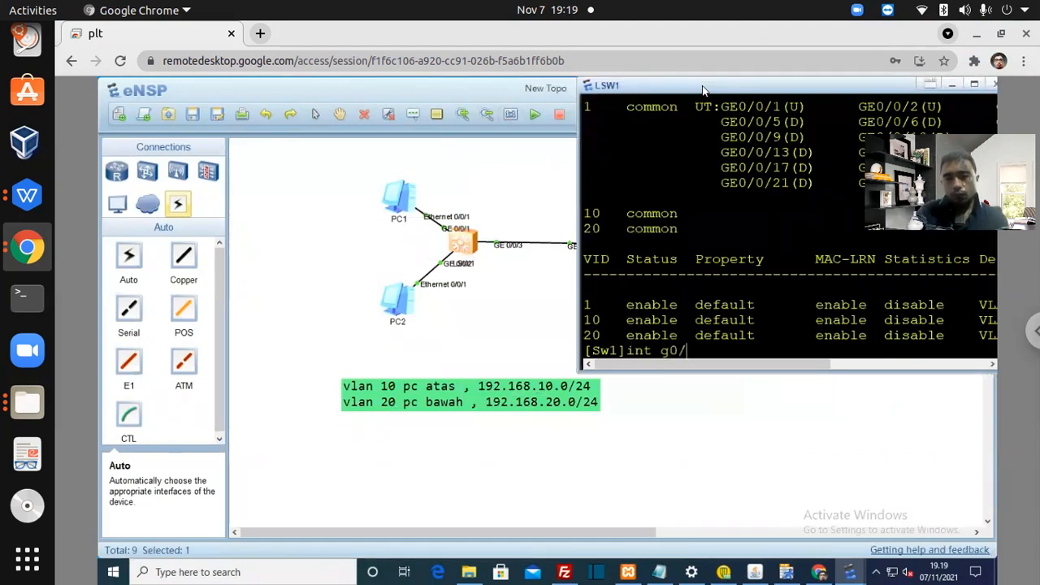
pyautogui.write('/0/1')
pyautogui.press('Return')
pyautogui.write('swi')
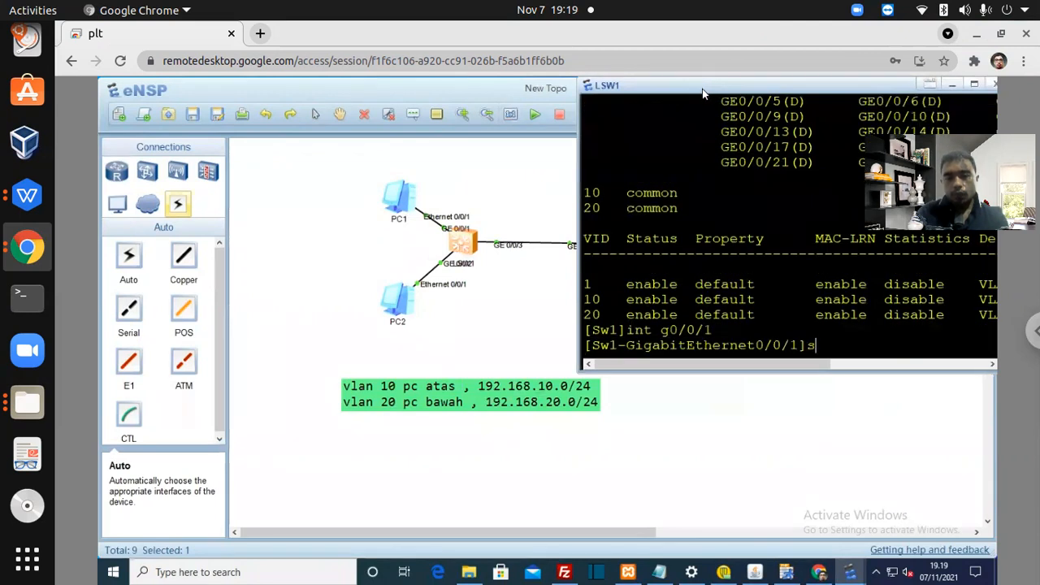
pyautogui.press('Tab')
pyautogui.write('tc')
pyautogui.press('Tab')
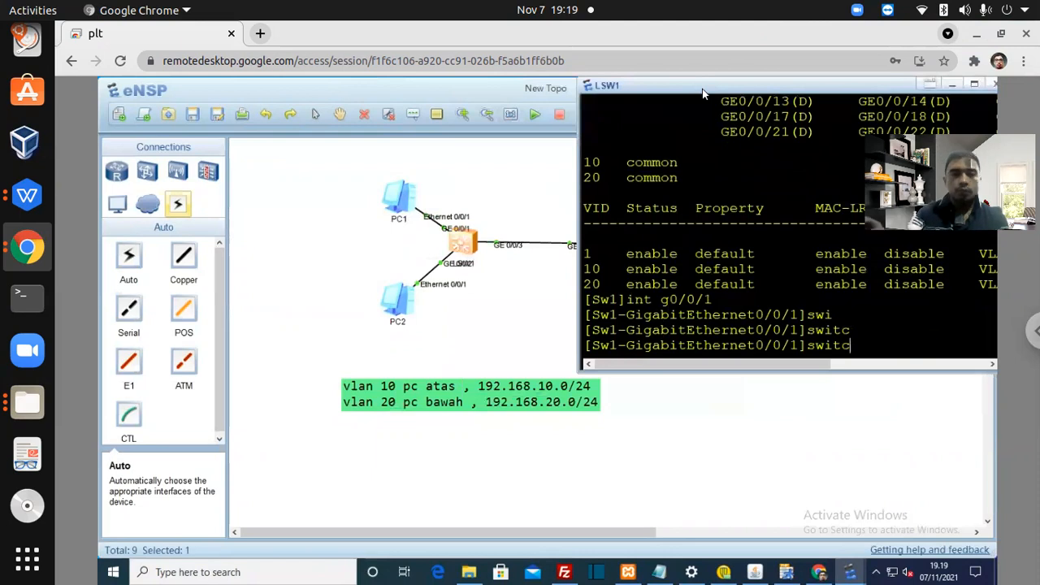
# Switch to Colab and look up the sw1 access-port commands in the "24 okt 2021 bahasa soal .ipynb" notebook.
pyautogui.click(42, 246)
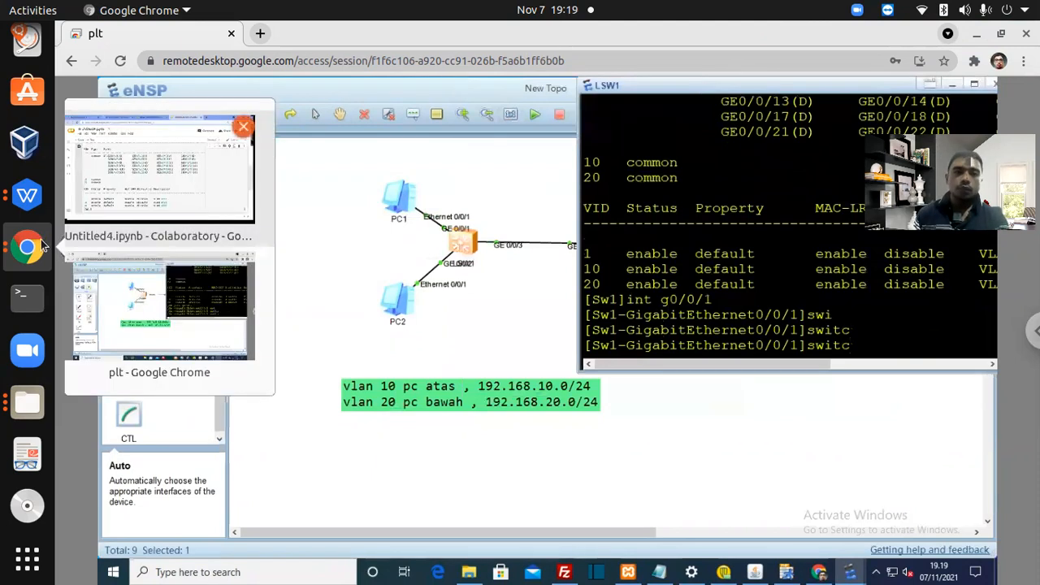
pyautogui.click(167, 150)
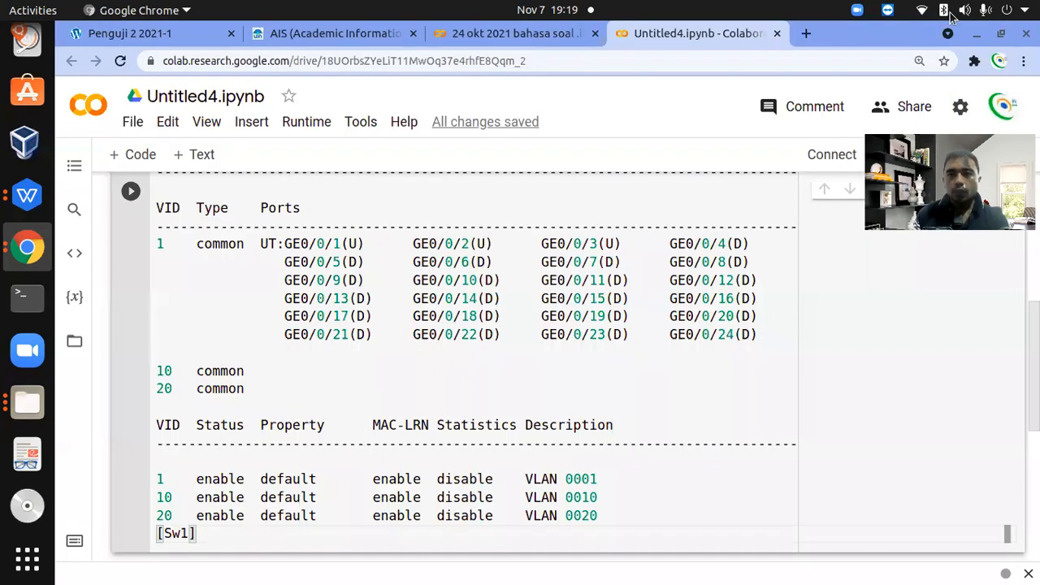
pyautogui.click(1001, 33)
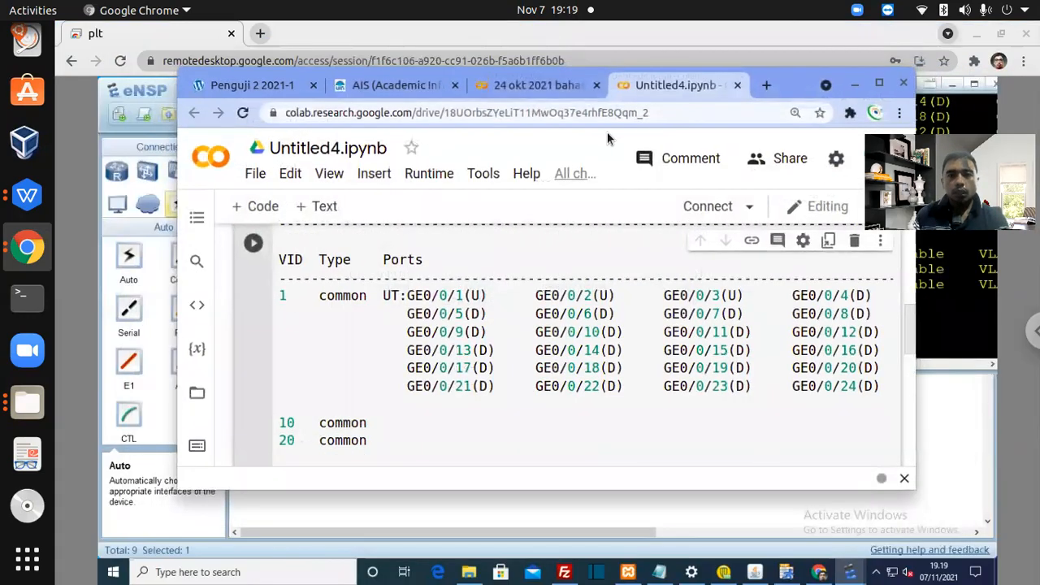
pyautogui.click(546, 86)
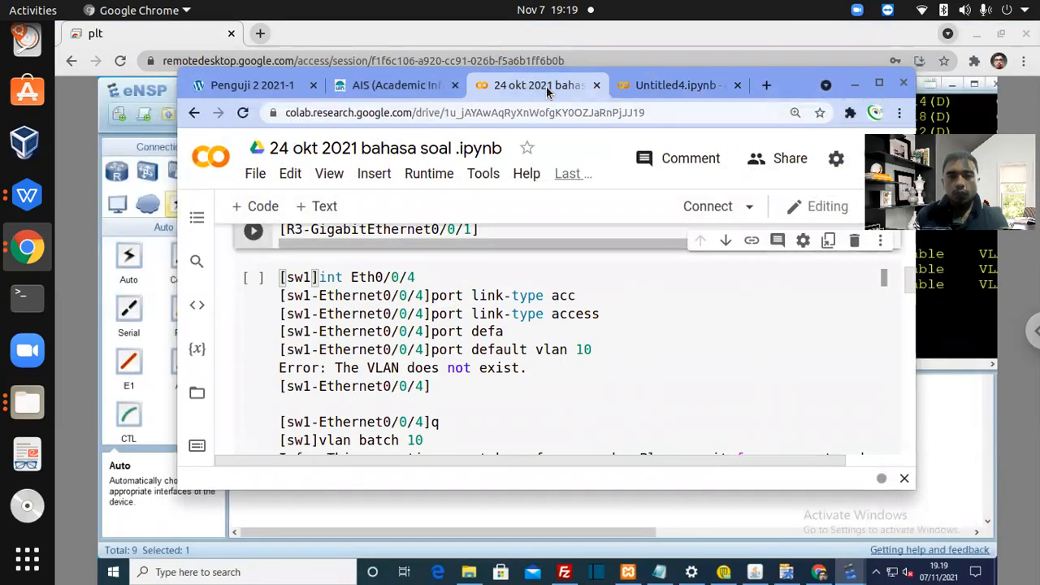
pyautogui.click(881, 87)
pyautogui.scroll(2, 586, 288)
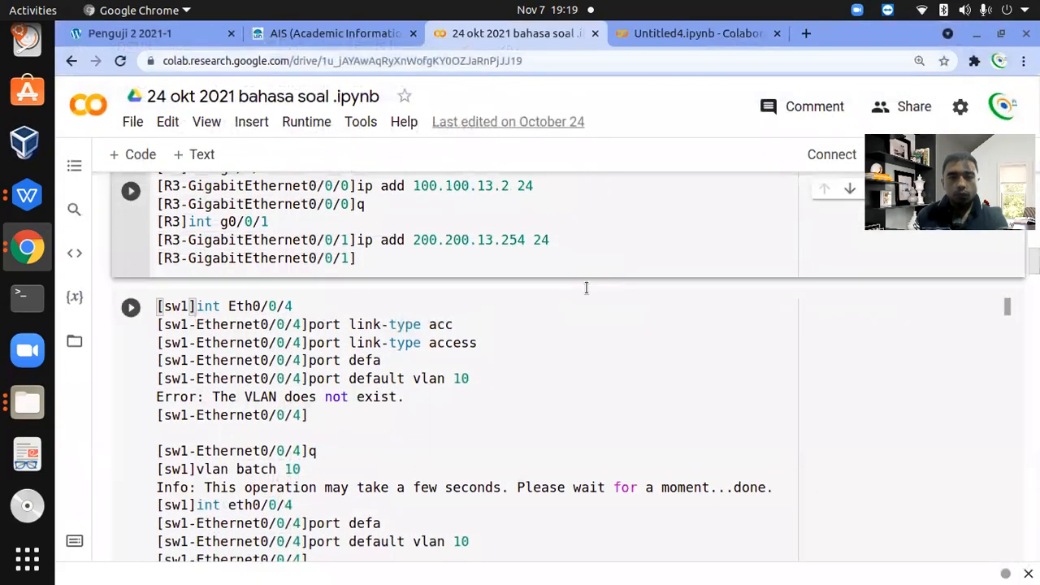
# Return to the Sw1 console, clear the unfinished command, and set GigabitEthernet0/0/1 to link type access.
pyautogui.click(977, 34)
pyautogui.press('BackSpace')
pyautogui.press('BackSpace')
pyautogui.press('BackSpace')
pyautogui.press('BackSpace')
pyautogui.write('port link')
pyautogui.press('Tab')
pyautogui.write('type acc')
pyautogui.press('Tab')
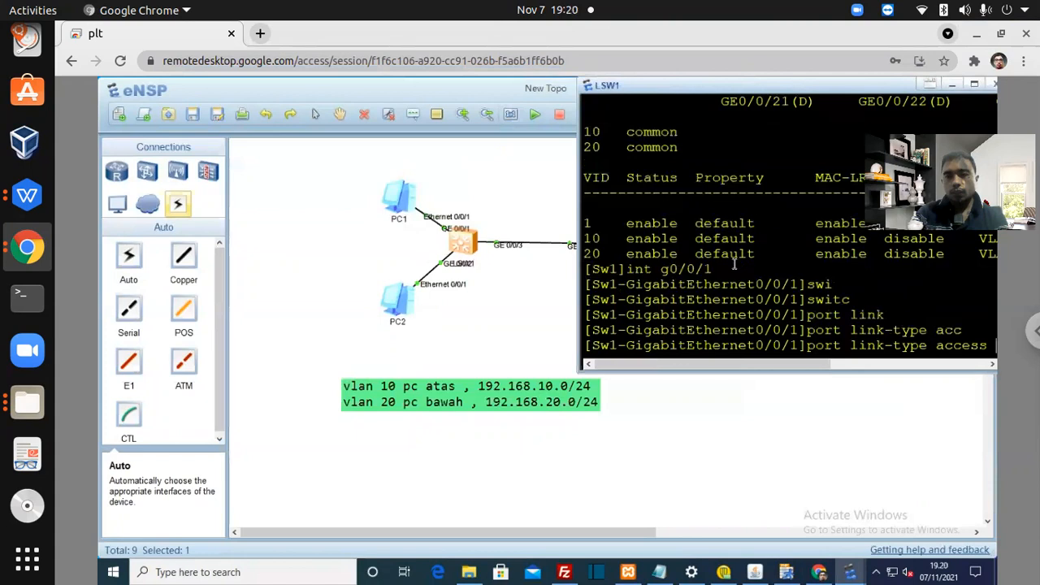
pyautogui.press('Return')
# Check the default VLAN command in the October notebook, and assign Sw1's GigabitEthernet0/0/1 to default VLAN 10.
pyautogui.moveTo(36, 254)
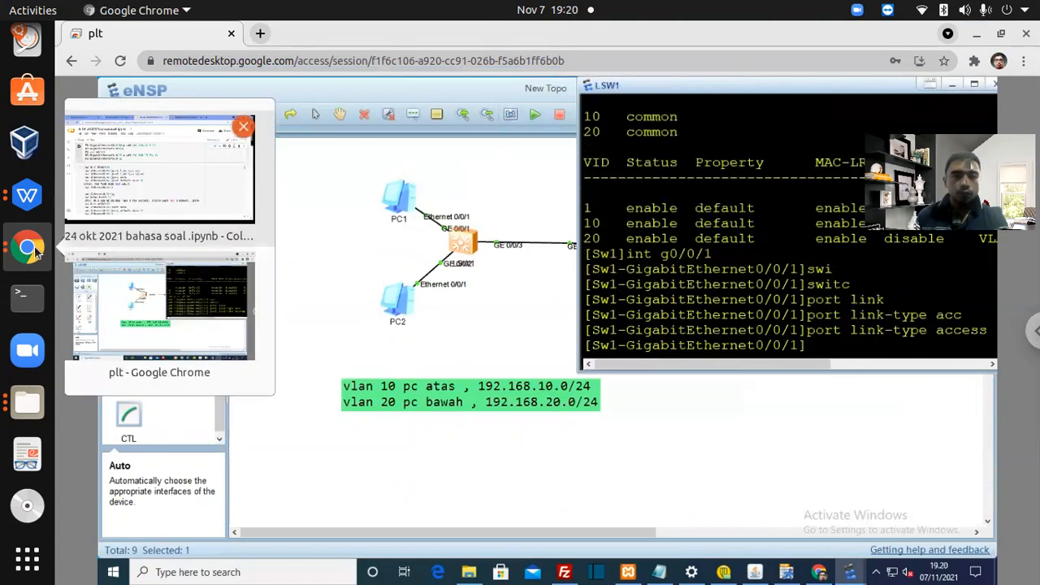
pyautogui.click(106, 191)
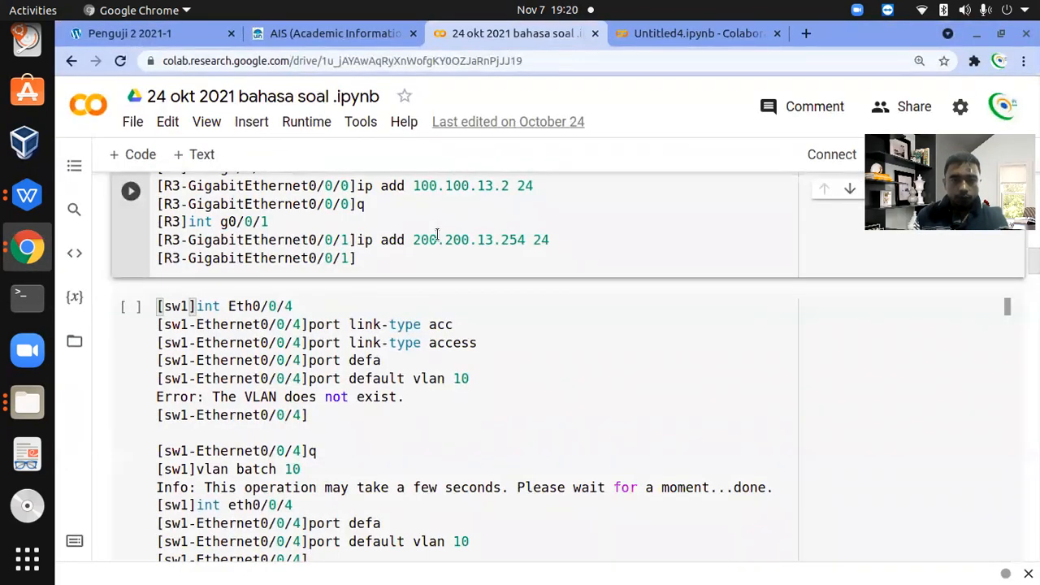
pyautogui.click(977, 34)
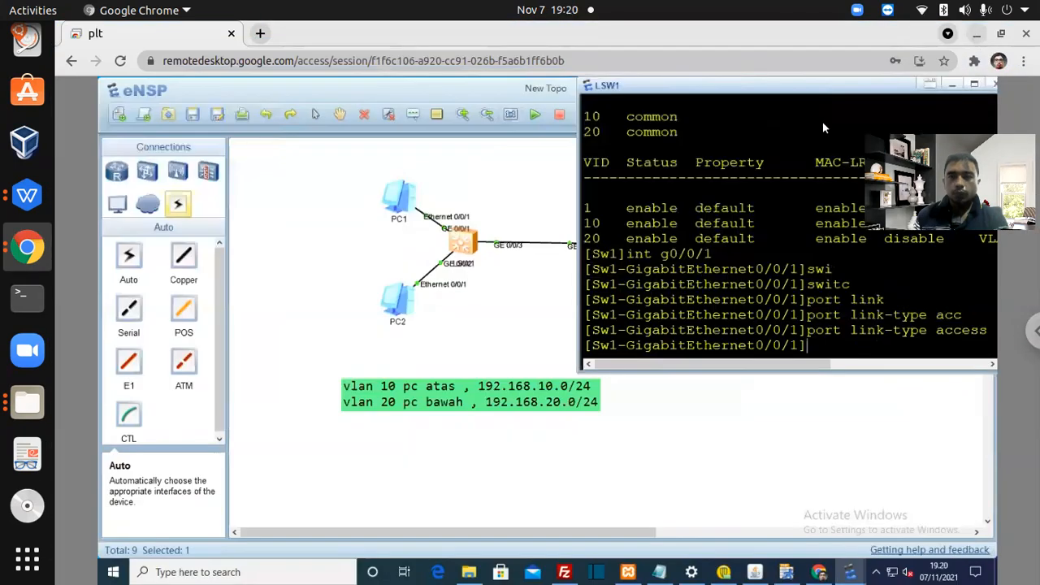
pyautogui.write('def')
pyautogui.press('BackSpace')
pyautogui.press('BackSpace')
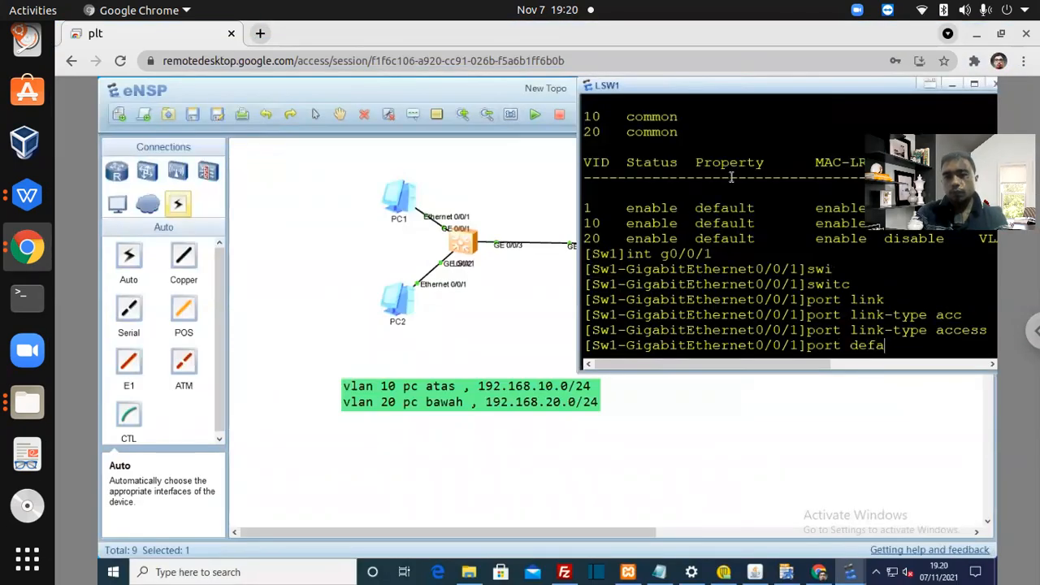
pyautogui.write('ult vlan 10')
pyautogui.press('Return')
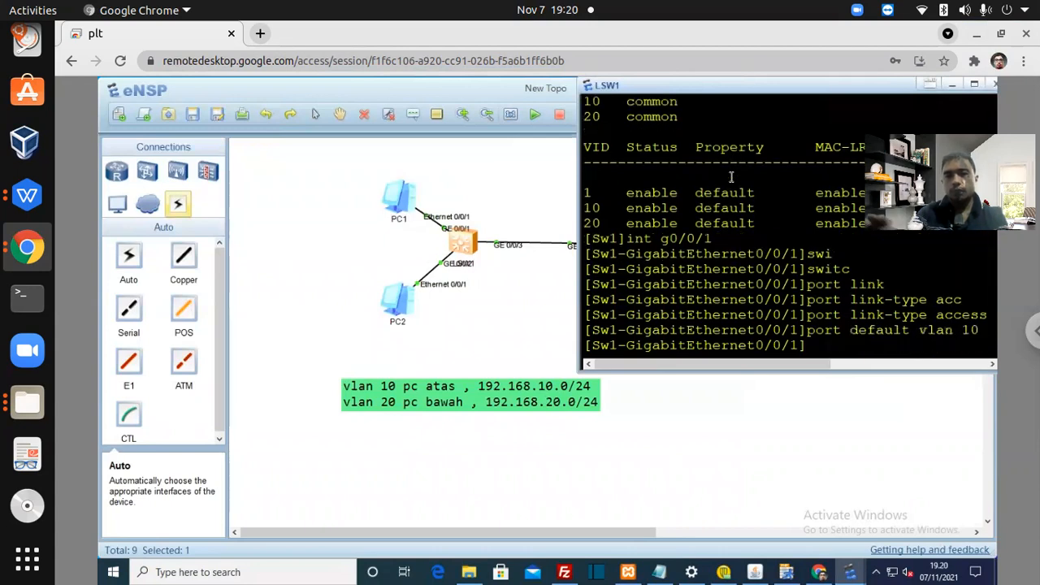
# Copy the Sw1 console lines from "int g0/0/1" onward and paste them below the last [Sw1] prompt in Untitled4.ipynb.
pyautogui.moveTo(807, 345); pyautogui.dragTo(572, 245)
pyautogui.rightClick(663, 268)
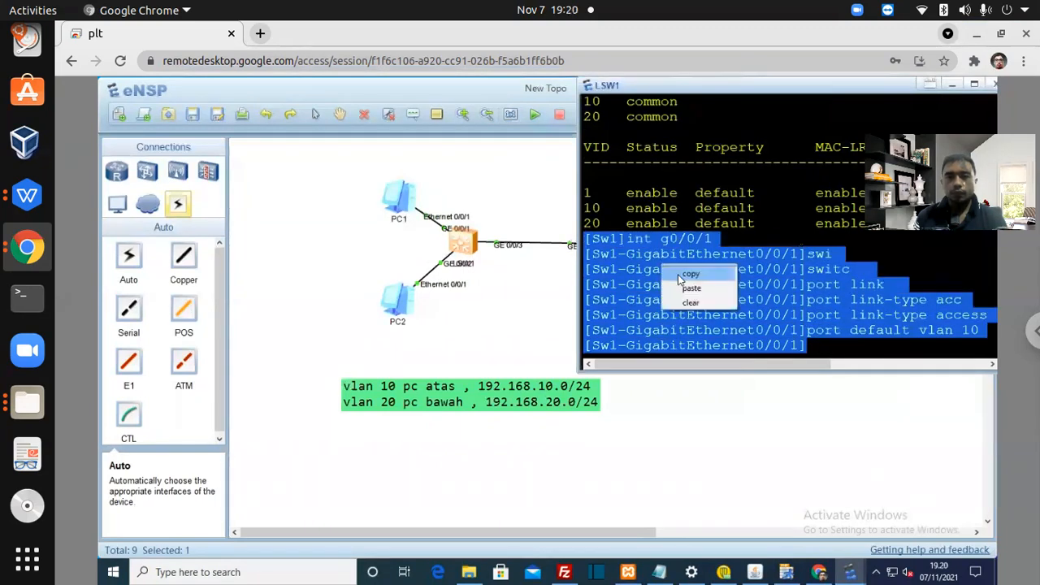
pyautogui.click(690, 274)
pyautogui.click(27, 248)
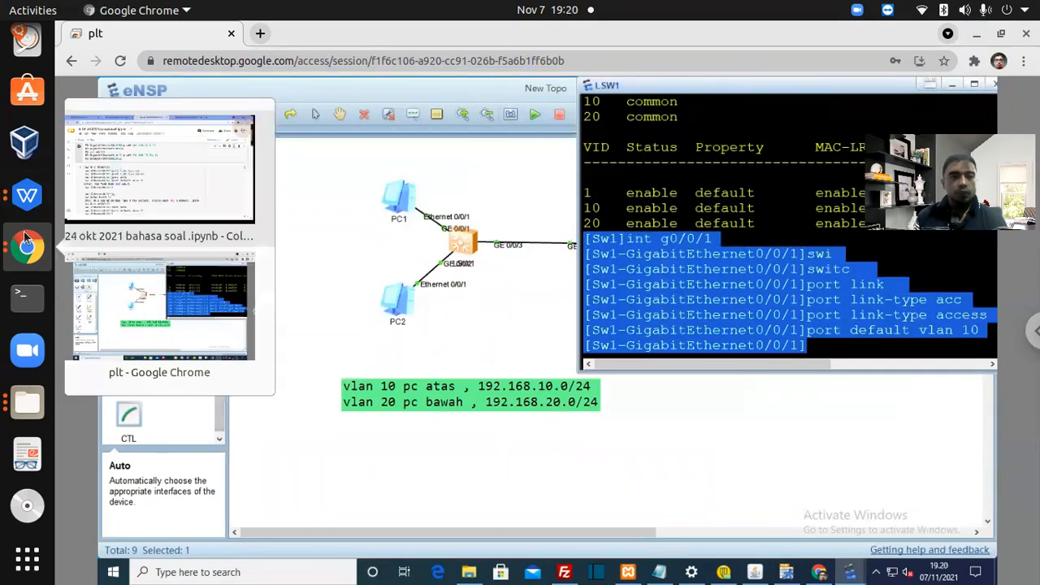
pyautogui.click(165, 173)
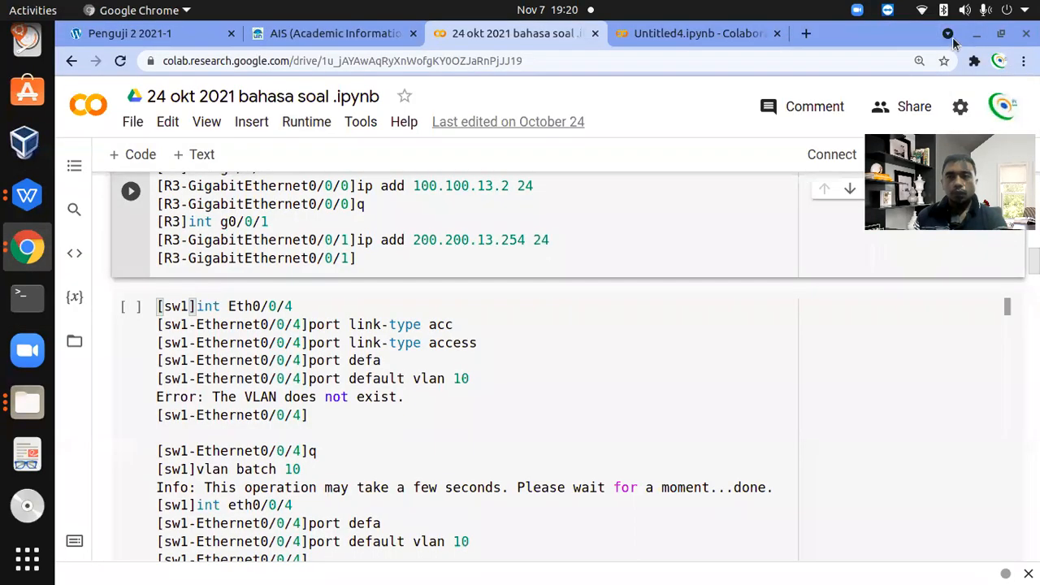
pyautogui.click(1001, 33)
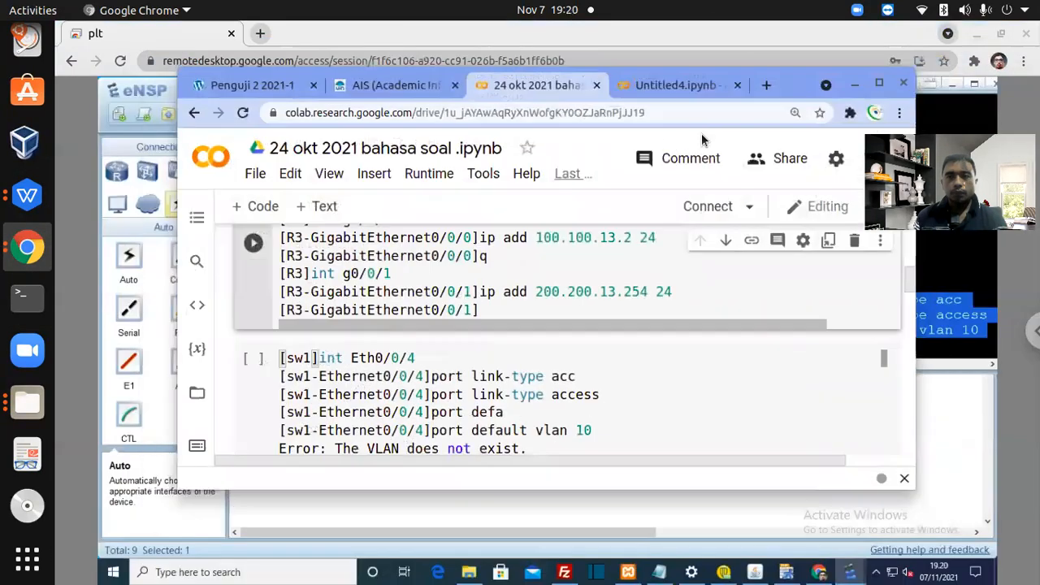
pyautogui.click(650, 87)
pyautogui.scroll(-10, 471, 395)
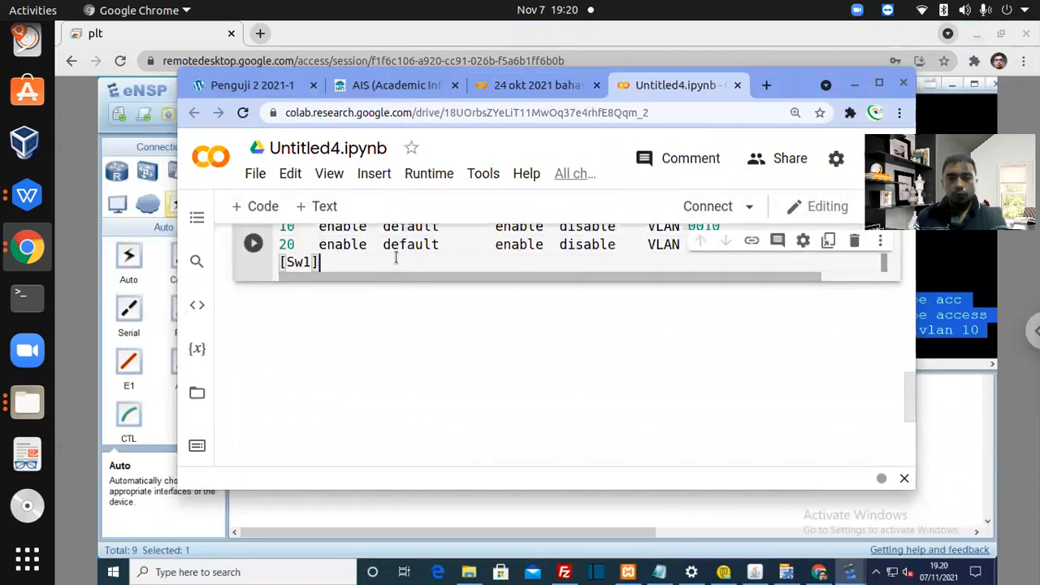
pyautogui.press('Return')
pyautogui.hotkey('ctrl', 'v')
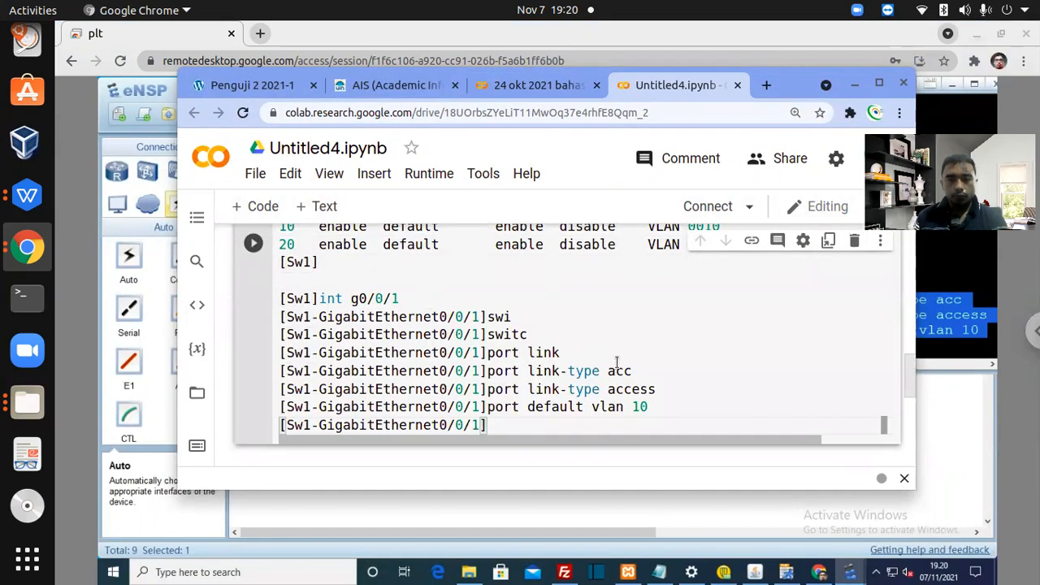
# Delete the incomplete "swi", "switc", "port link" and "port link-type acc" lines from the pasted GigabitEthernet0/0/1 commands.
pyautogui.moveTo(644, 373); pyautogui.dragTo(256, 317)
pyautogui.press('Delete')
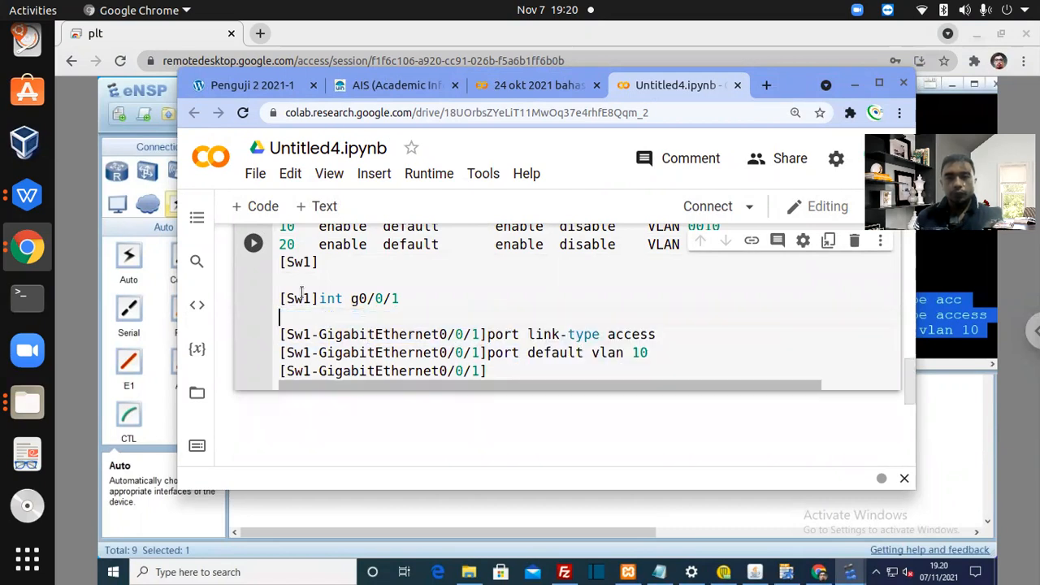
pyautogui.press('Delete')
# Return to eNSP and move PC2 and PC1 farther away from LSW1 in the topology.
pyautogui.click(957, 234)
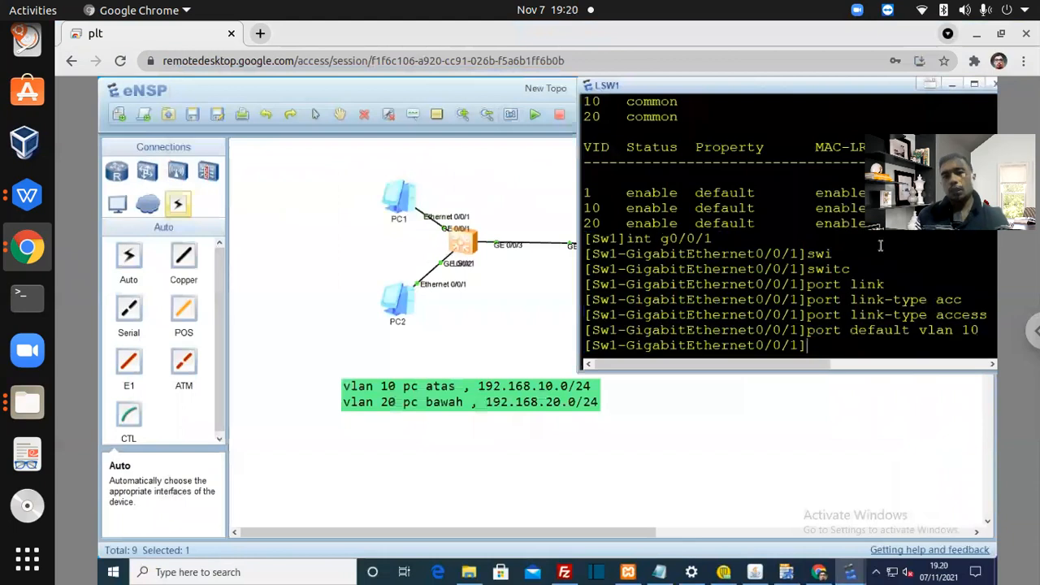
pyautogui.moveTo(391, 307); pyautogui.dragTo(296, 325)
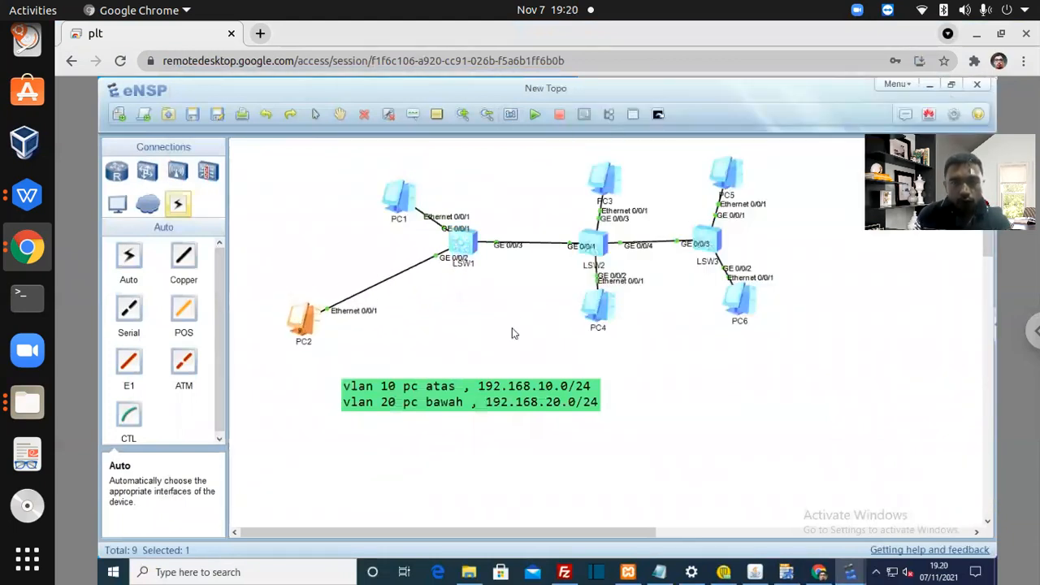
pyautogui.moveTo(400, 193); pyautogui.dragTo(345, 185)
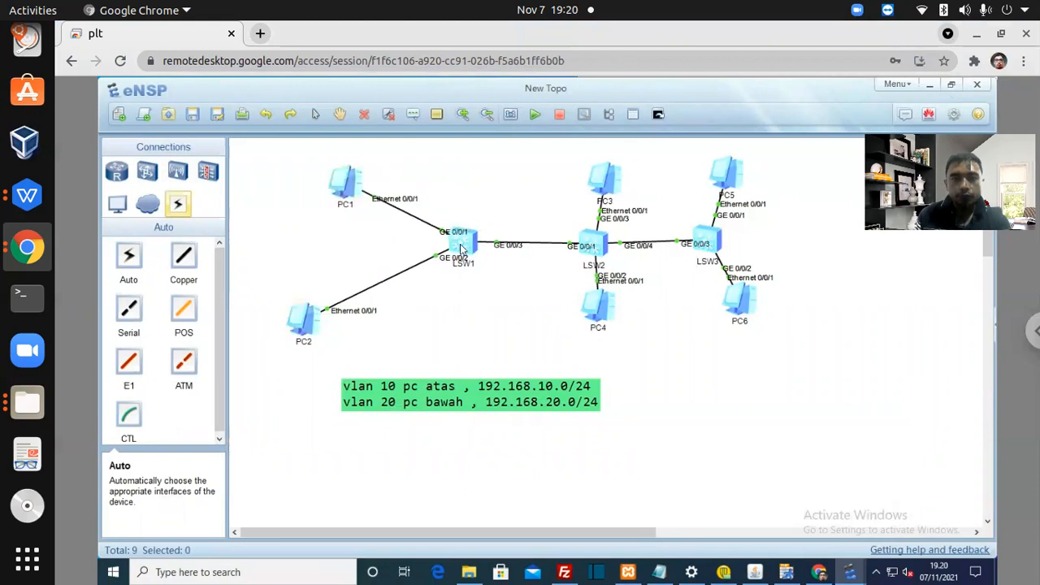
# Reopen the LSW1 console, quit the g0/0/1 interface view and enter interface view for g0/0/2.
pyautogui.doubleClick(461, 245)
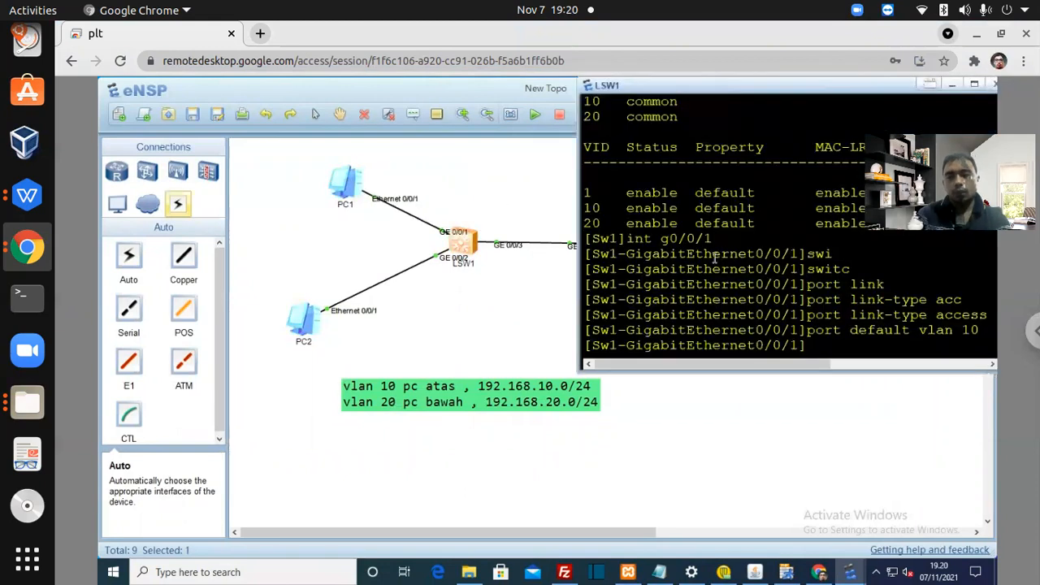
pyautogui.write('q')
pyautogui.press('Return')
pyautogui.write('int g0/0/2')
pyautogui.press('Return')
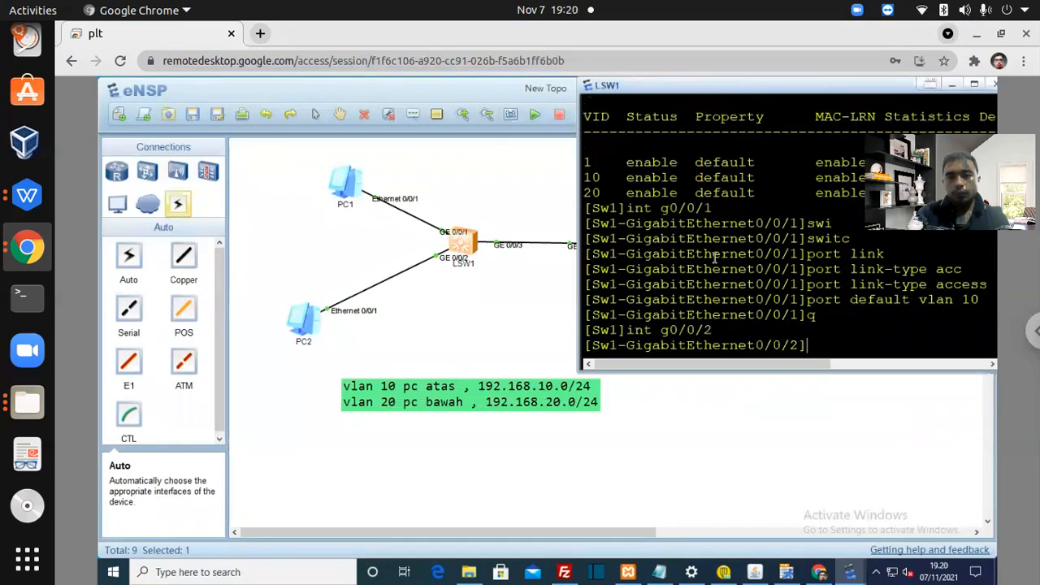
pyautogui.write('switc')
pyautogui.press('BackSpace')
pyautogui.press('BackSpace')
pyautogui.press('BackSpace')
pyautogui.press('BackSpace')
pyautogui.press('BackSpace')
# Set Sw1's GigabitEthernet0/0/2 port to link type access.
pyautogui.write('port link')
pyautogui.press('Tab')
pyautogui.write('-')
pyautogui.write('tu')
pyautogui.press('BackSpace')
pyautogui.write('ype a')
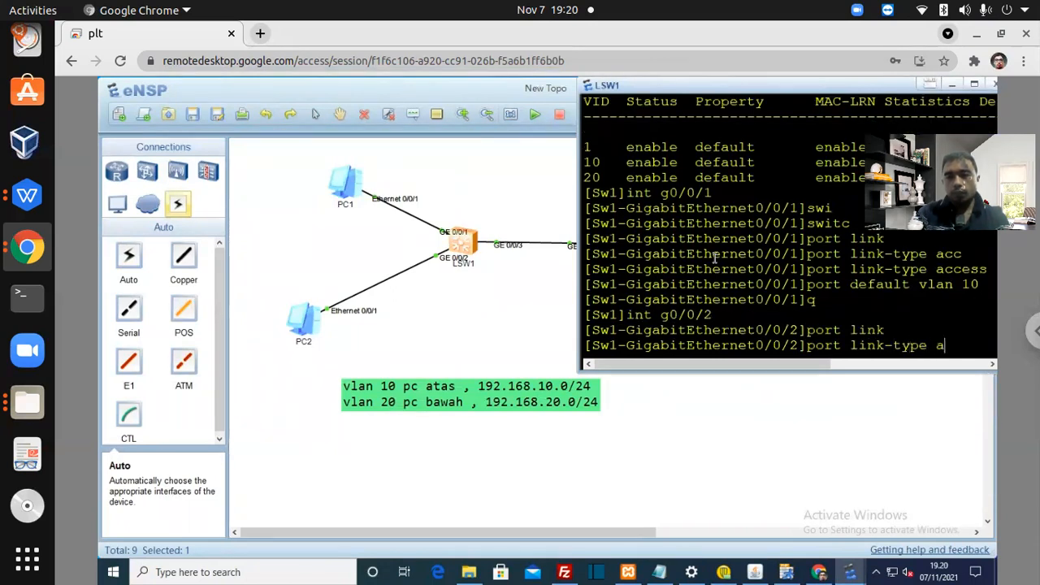
pyautogui.write('cc')
pyautogui.press('Tab')
pyautogui.press('Return')
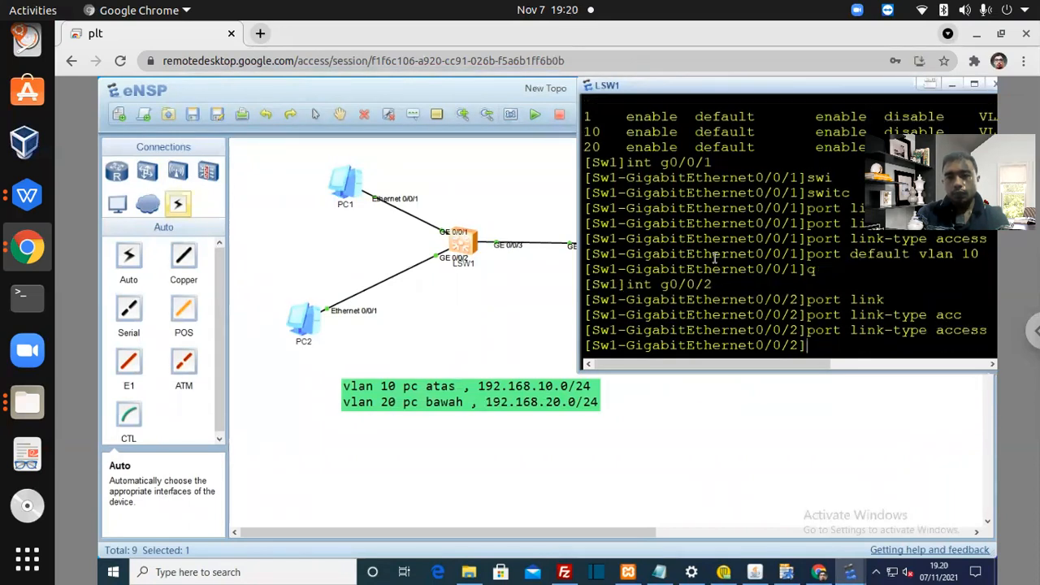
# Assign Sw1's GigabitEthernet0/0/2 port to default VLAN 20.
pyautogui.write('port default vlan 2')
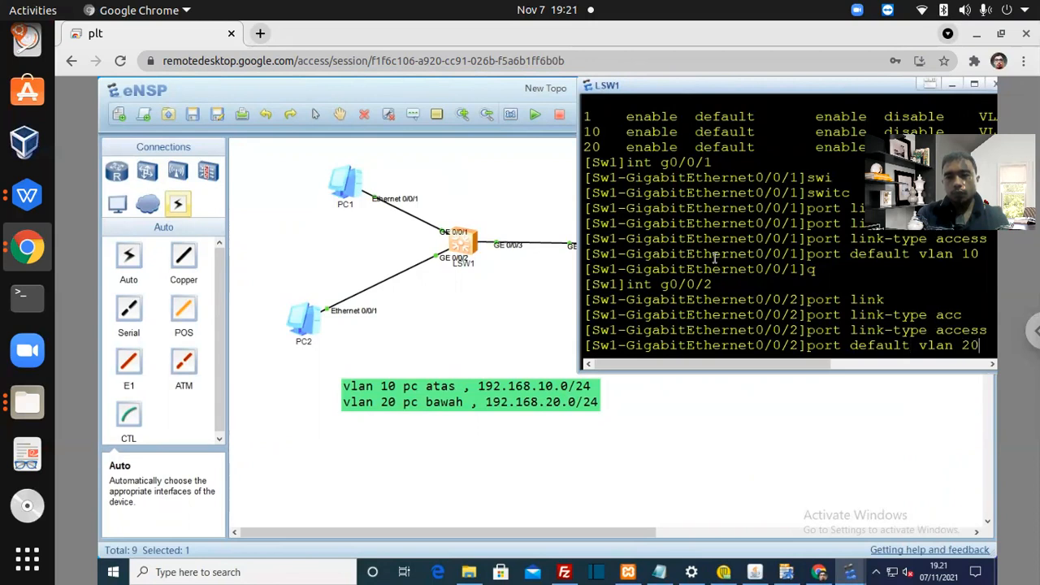
pyautogui.write('0')
pyautogui.press('Return')
# Copy the Sw1 console lines from "int g0/0/2" onward and paste them below the g0/0/1 commands in Untitled4.ipynb.
pyautogui.moveTo(808, 346); pyautogui.dragTo(582, 268)
pyautogui.rightClick(662, 303)
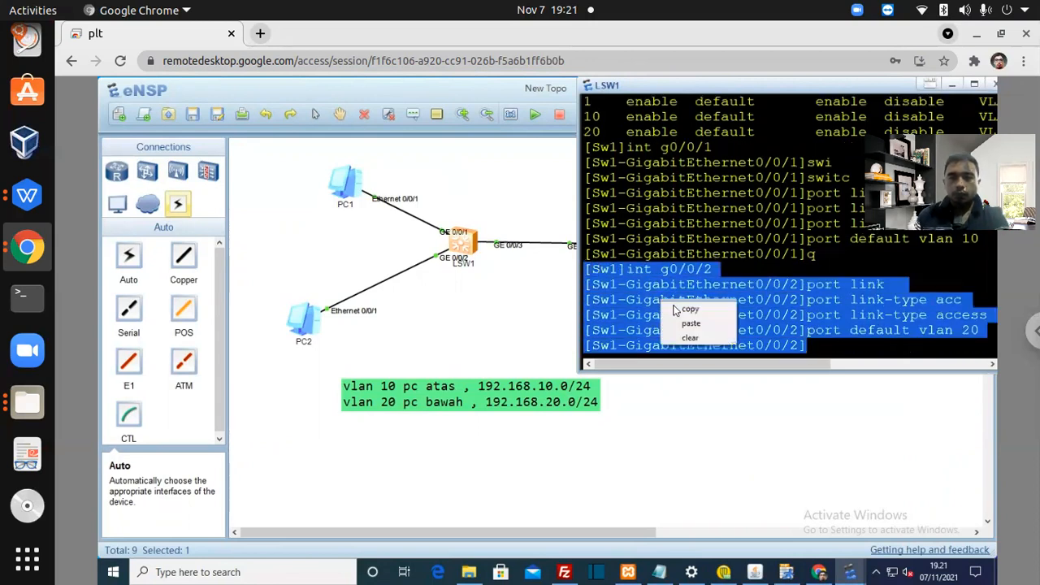
pyautogui.click(683, 309)
pyautogui.click(27, 248)
pyautogui.click(153, 214)
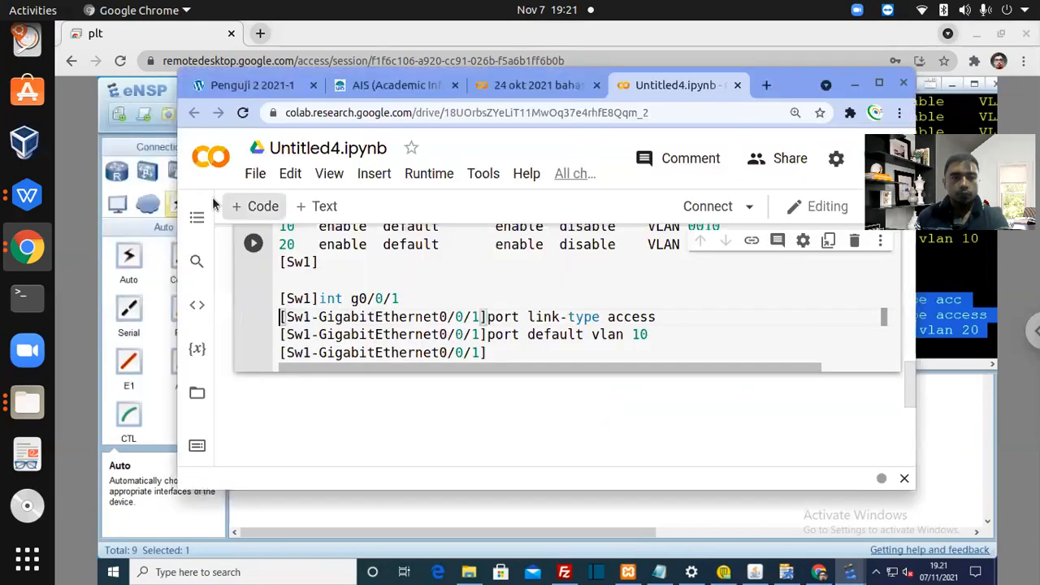
pyautogui.hotkey('ctrl', 'v')
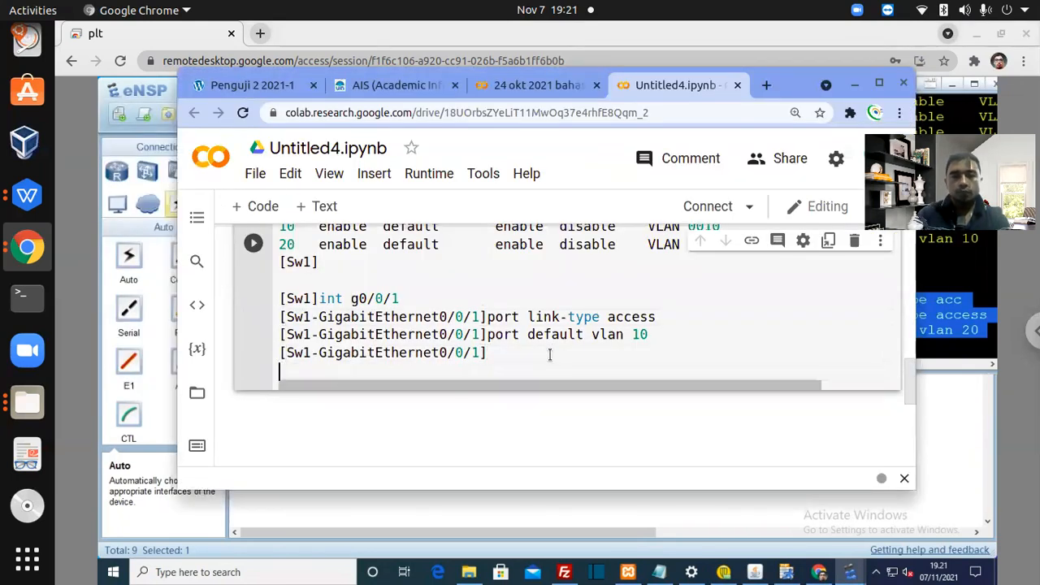
# Delete the incomplete "port link" and "port link-type acc" lines from the pasted GigabitEthernet0/0/2 commands.
pyautogui.moveTo(641, 382); pyautogui.dragTo(217, 363)
pyautogui.press('BackSpace')
pyautogui.press('Delete')
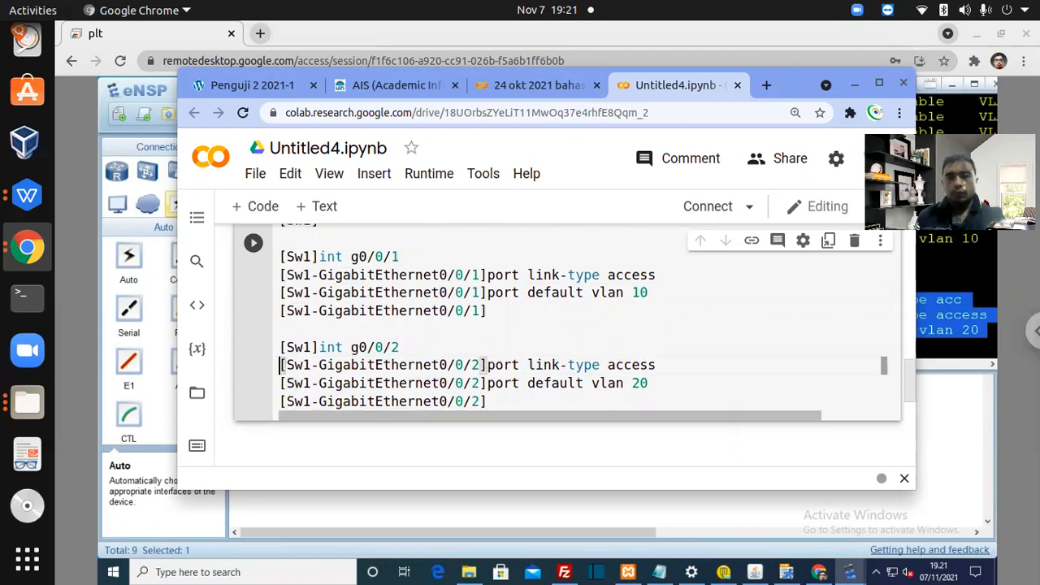
# Leave Sw1's GigabitEthernet0/0/2 interface view and run "disp vlan" in an enlarged LSW1 console.
pyautogui.click(925, 259)
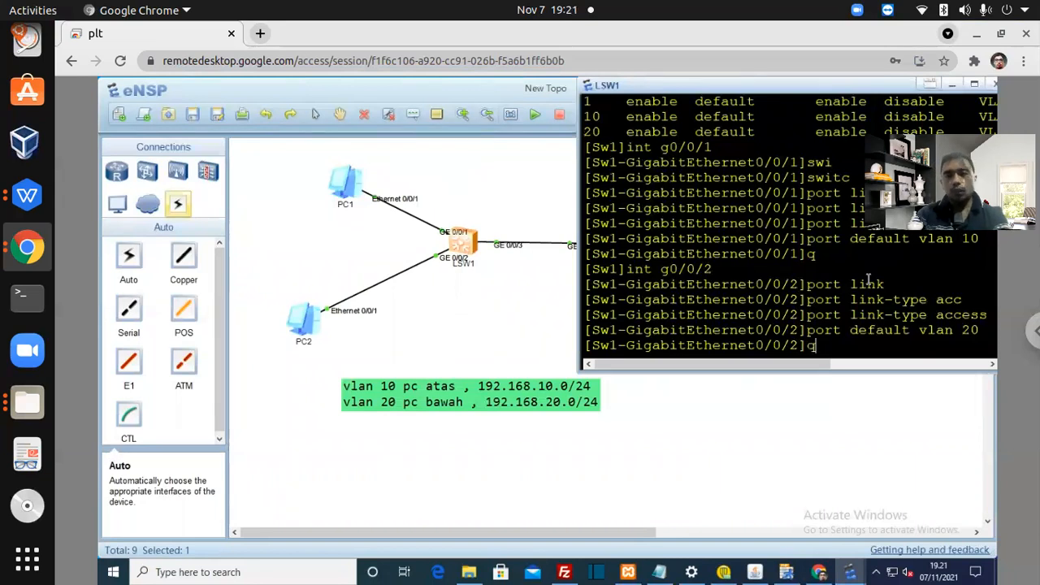
pyautogui.write('q')
pyautogui.press('Return')
pyautogui.write('disp vlan')
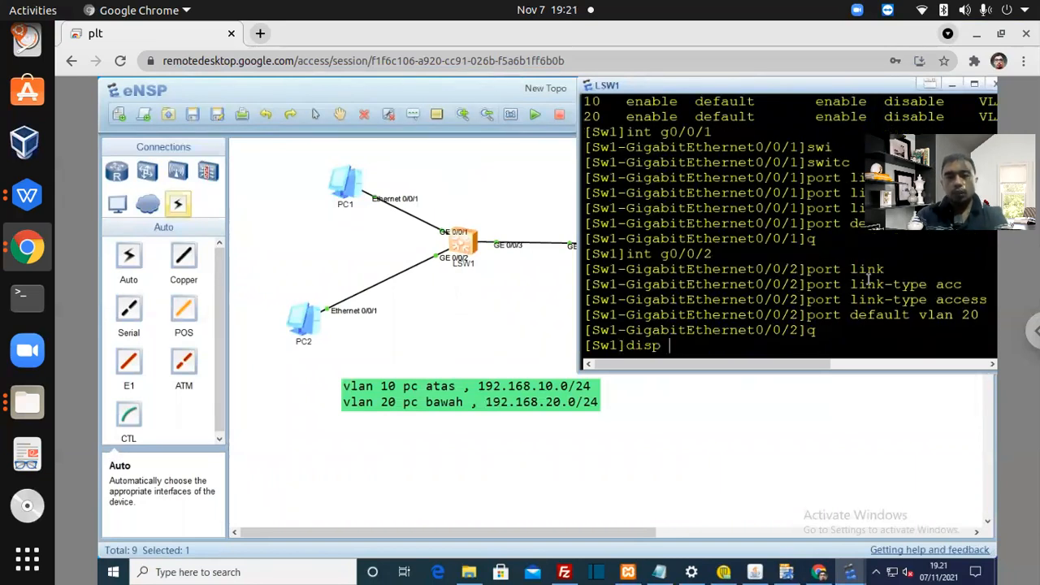
pyautogui.press('Return')
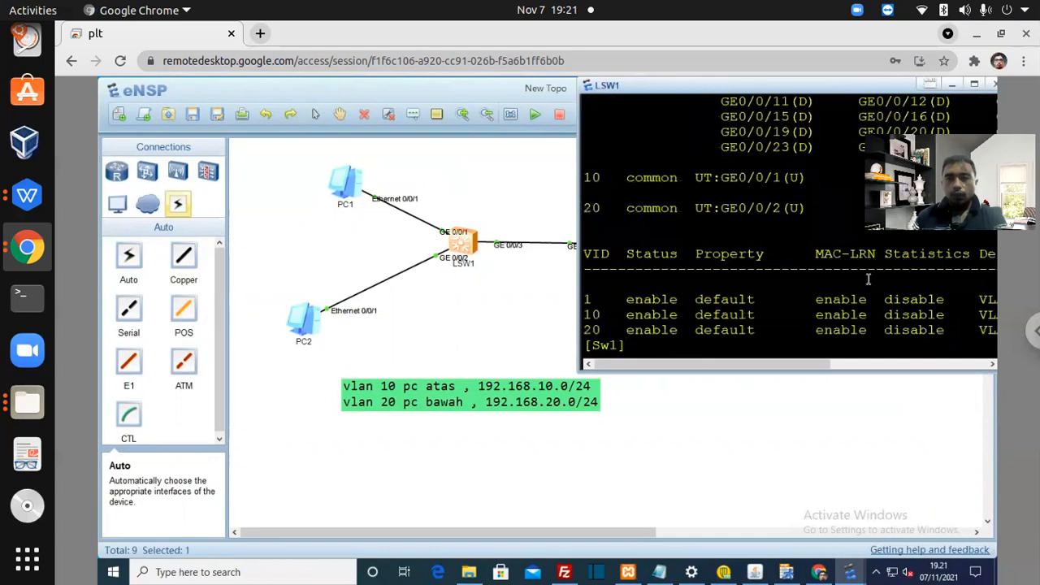
pyautogui.moveTo(810, 87); pyautogui.dragTo(695, 113)
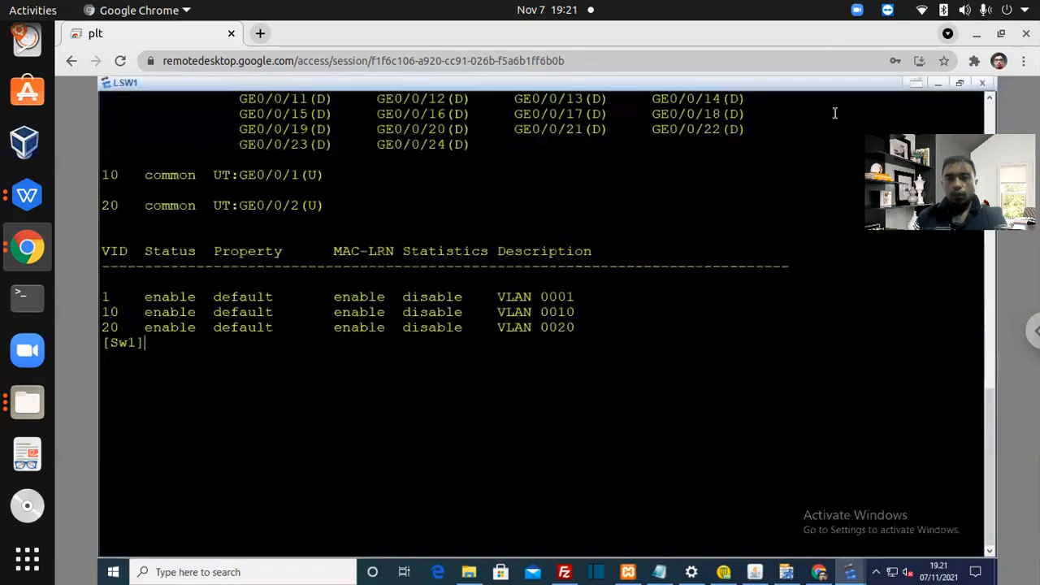
pyautogui.click(862, 110)
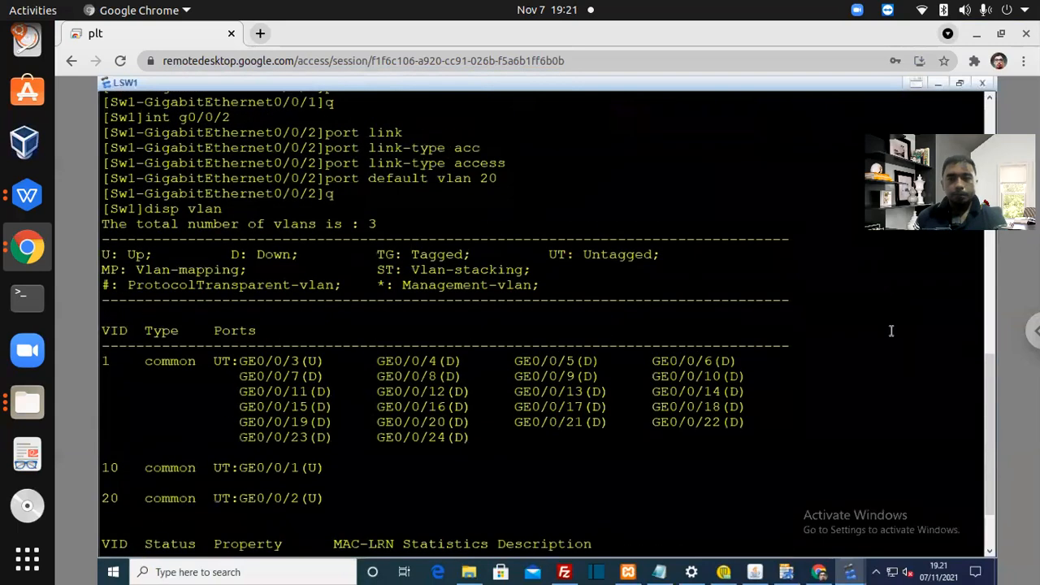
# Copy the Sw1 console output from "disp vlan" through the VLAN 20 ports line and paste it below the g0/0/2 commands in Untitled4.ipynb.
pyautogui.moveTo(341, 503); pyautogui.dragTo(104, 202)
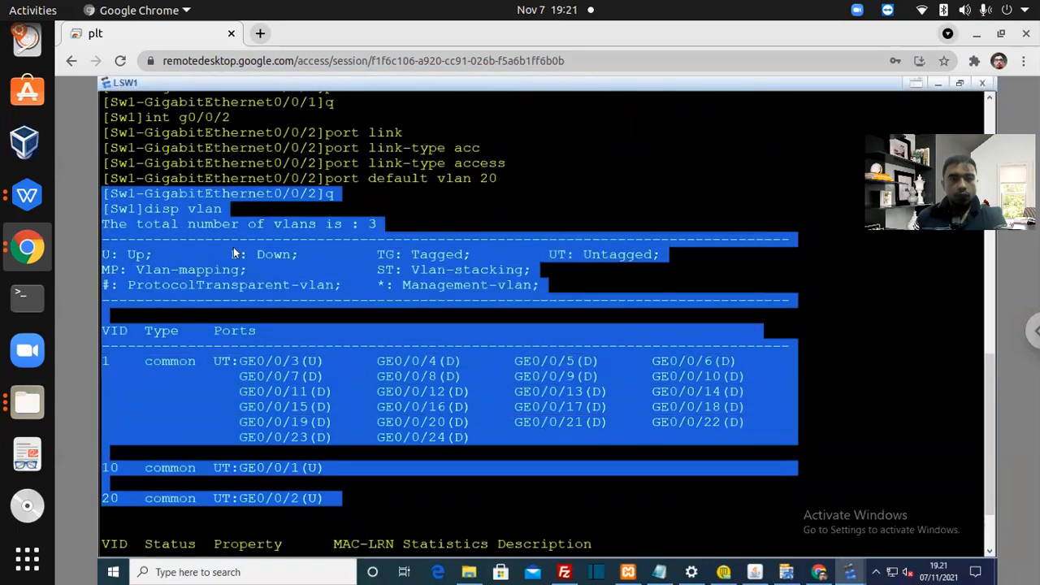
pyautogui.click(210, 262)
pyautogui.moveTo(346, 416); pyautogui.dragTo(88, 112)
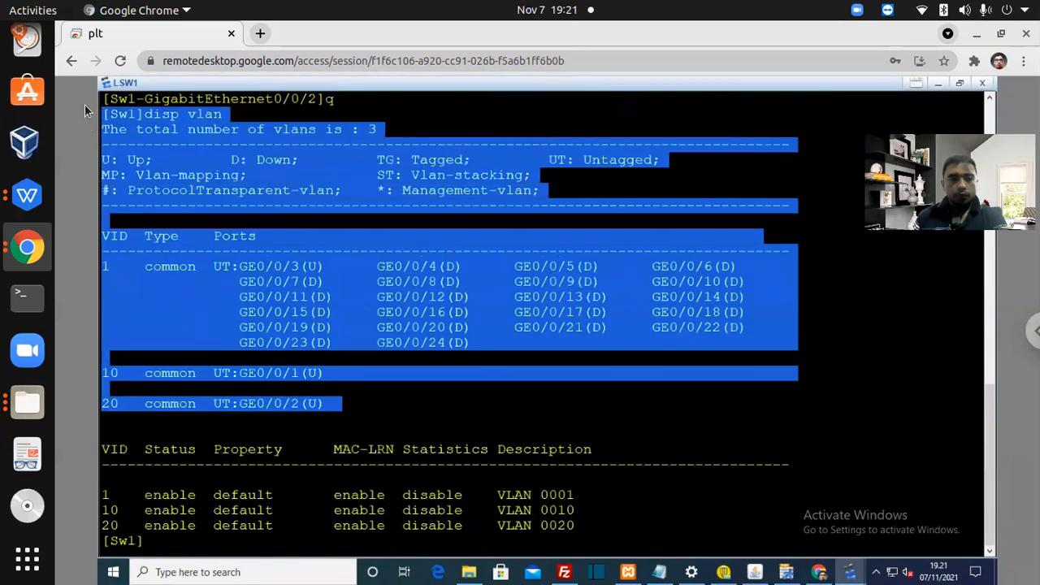
pyautogui.rightClick(182, 140)
pyautogui.click(193, 147)
pyautogui.click(25, 237)
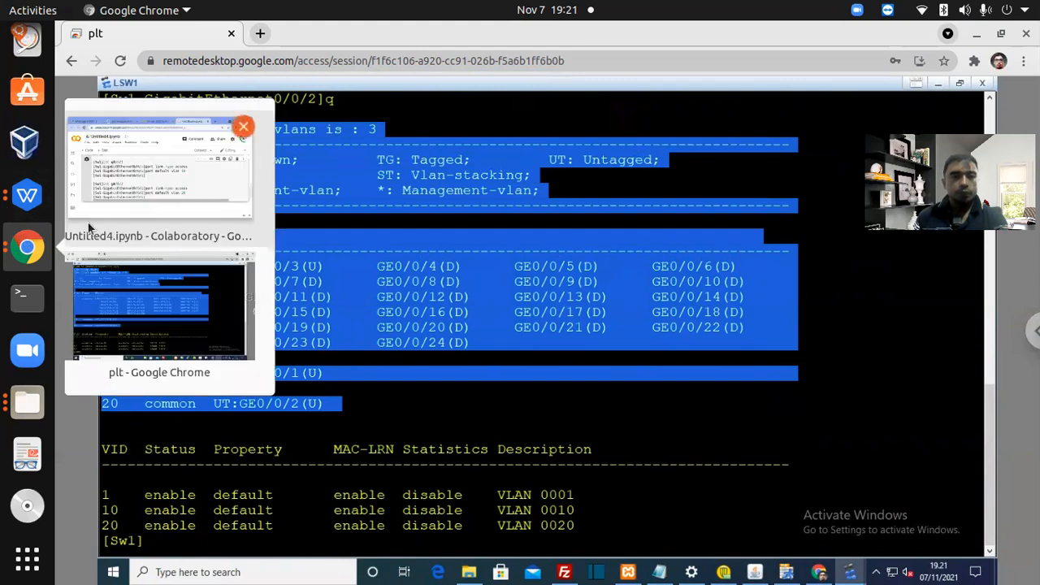
pyautogui.click(92, 231)
pyautogui.click(521, 400)
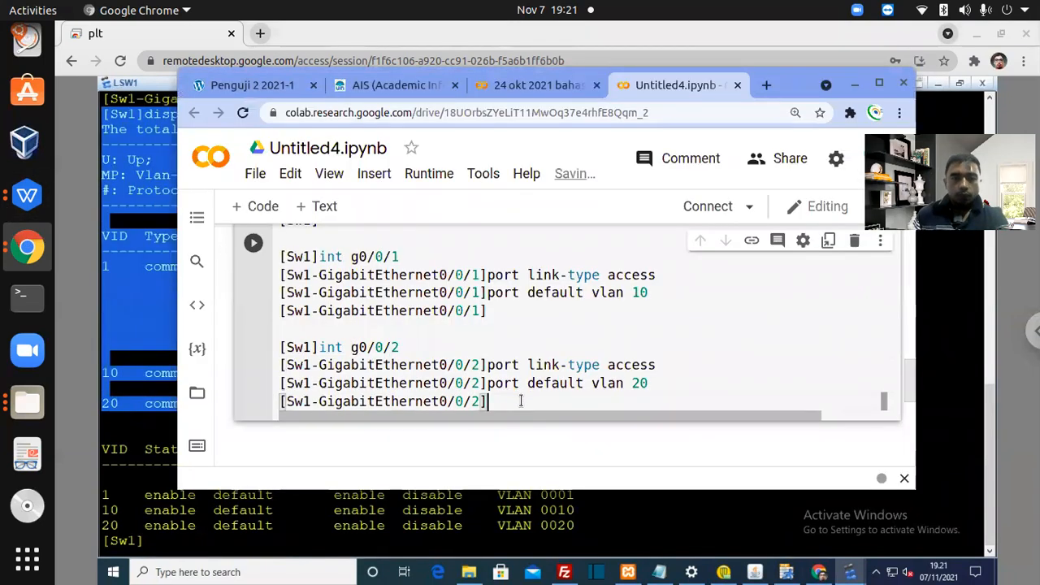
pyautogui.press('Return')
pyautogui.hotkey('ctrl', 'v')
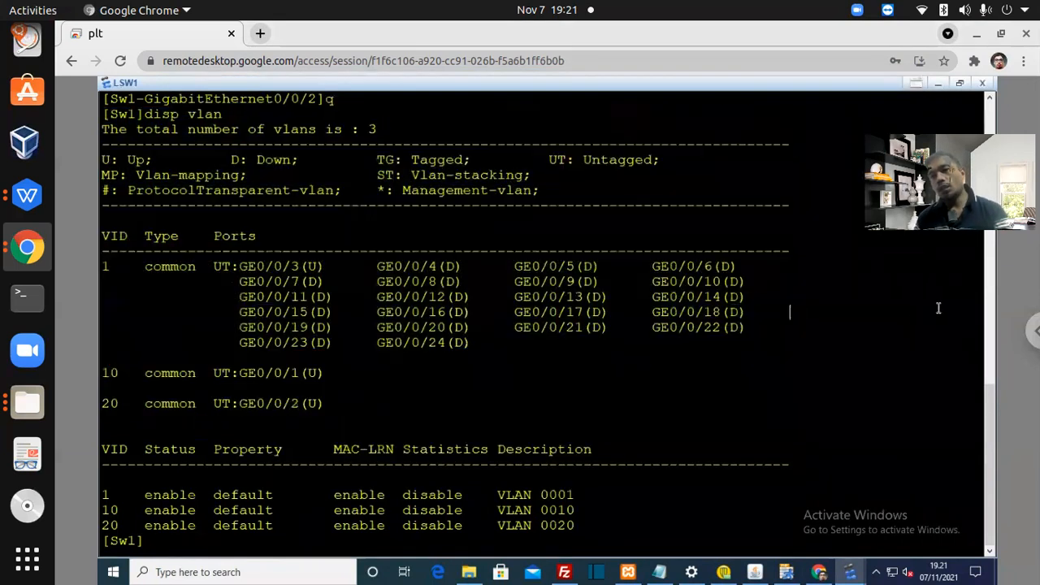
# Return to the LSW1 console and list Sw1's interface IP addresses with "disp ip int br".
pyautogui.click(938, 311)
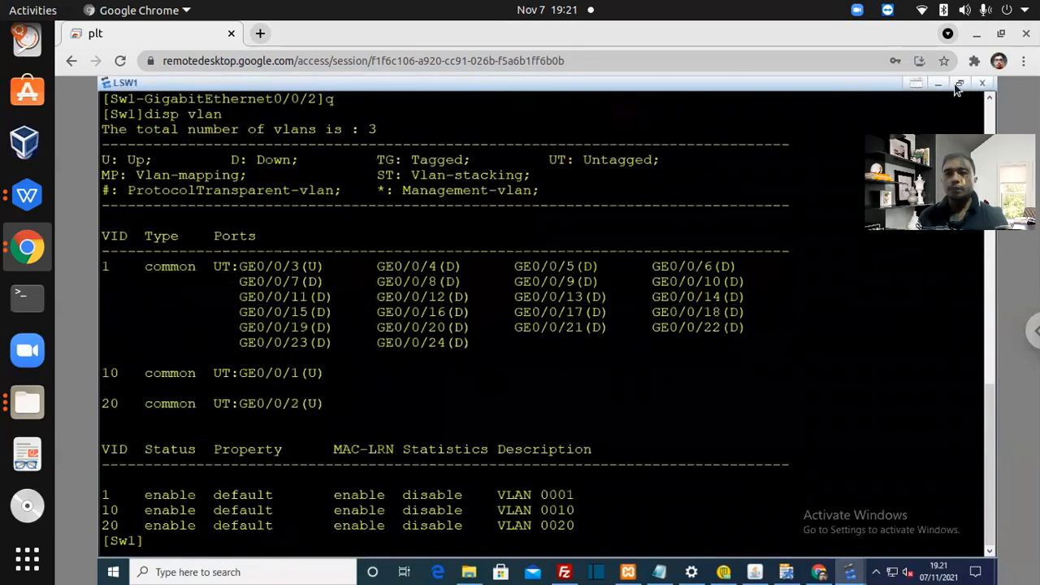
pyautogui.moveTo(850, 79); pyautogui.dragTo(804, 149)
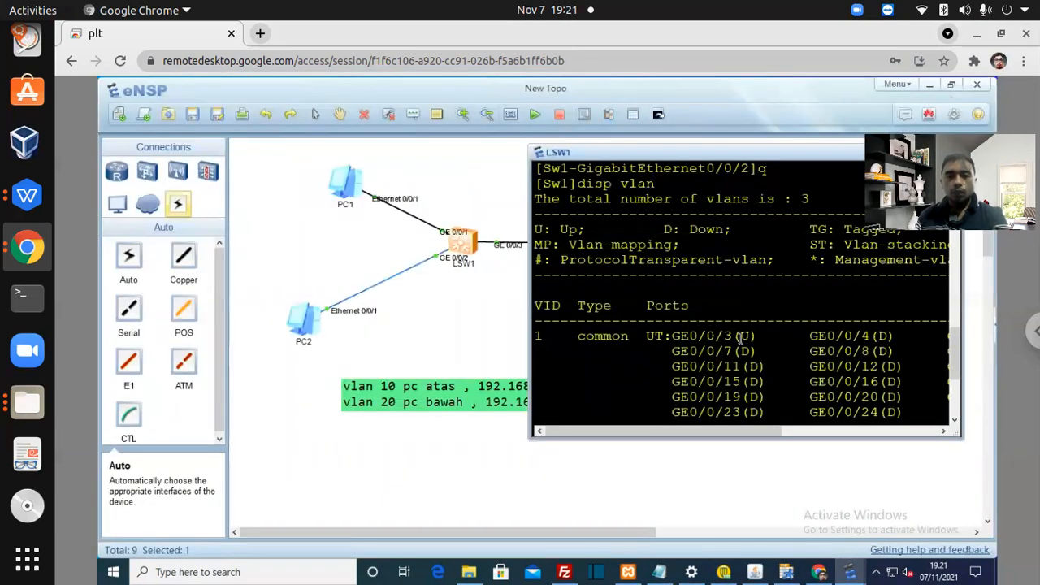
pyautogui.scroll(-4, 732, 333)
pyautogui.write('d')
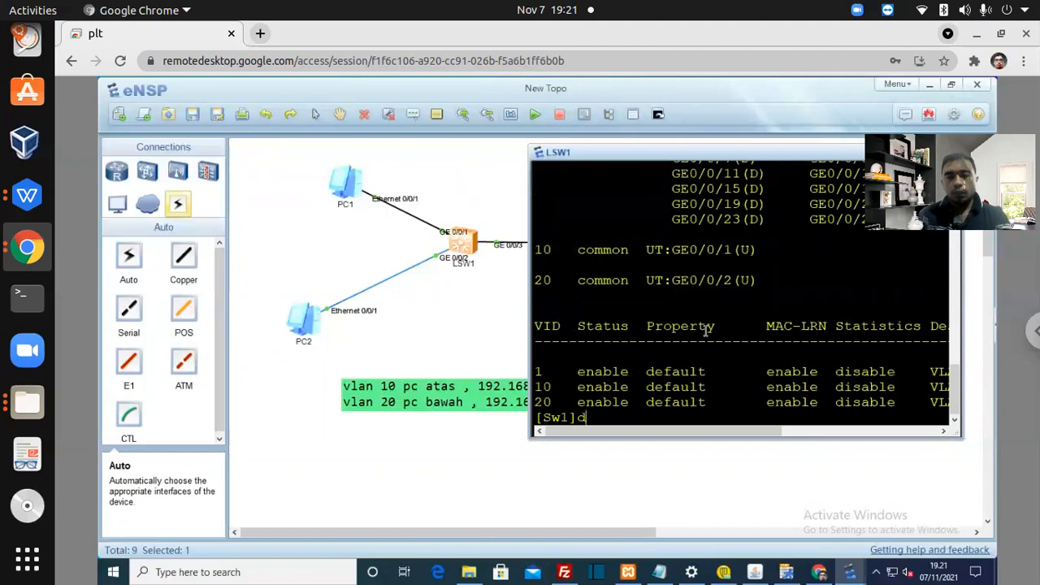
pyautogui.write('isp ')
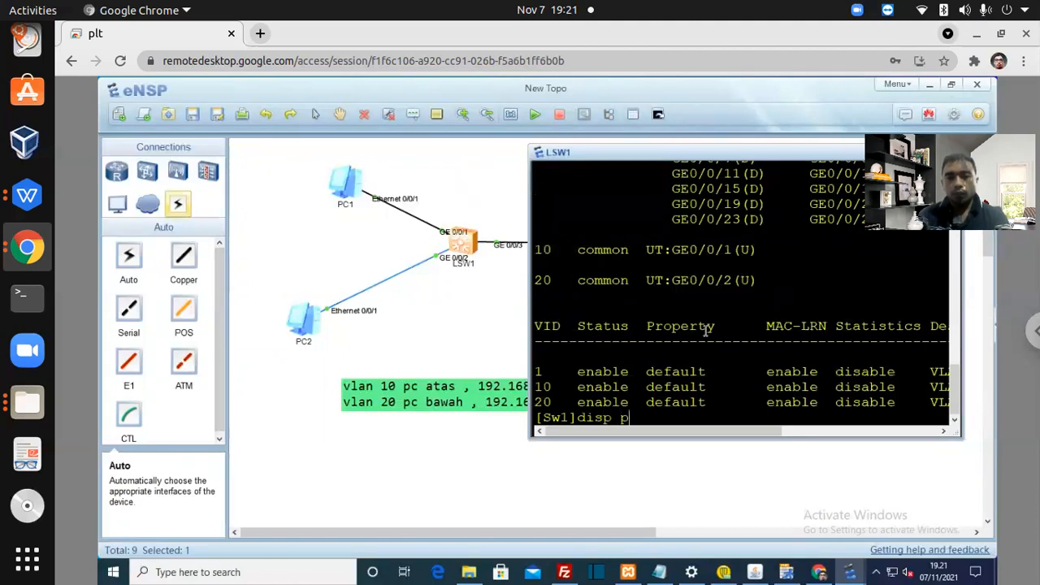
pyautogui.write('ip int br')
pyautogui.press('Return')
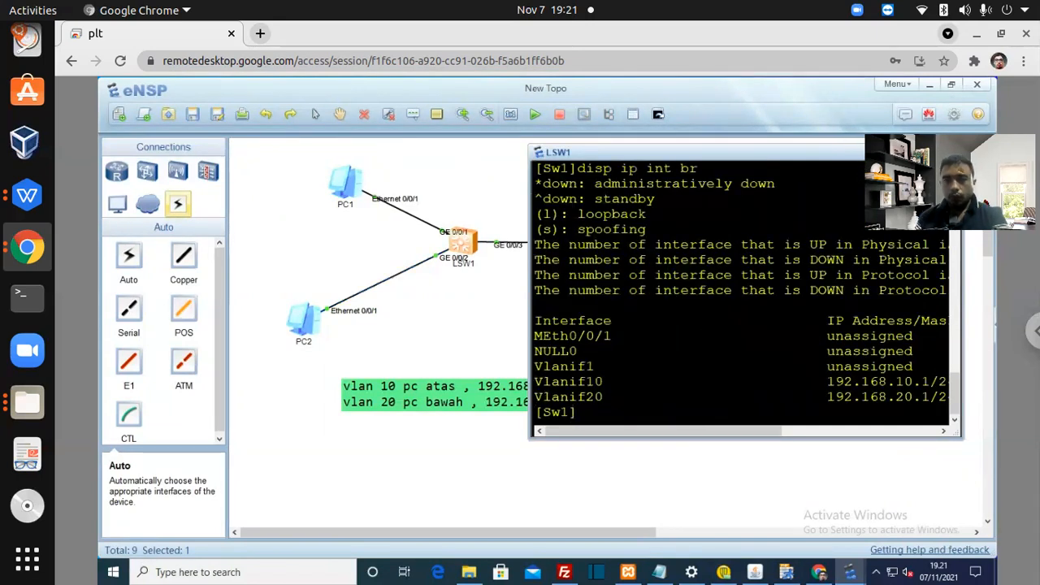
# Copy the full "disp ip int br" output from the Sw1 console and paste it below the VLAN listing in Untitled4.ipynb.
pyautogui.click(930, 152)
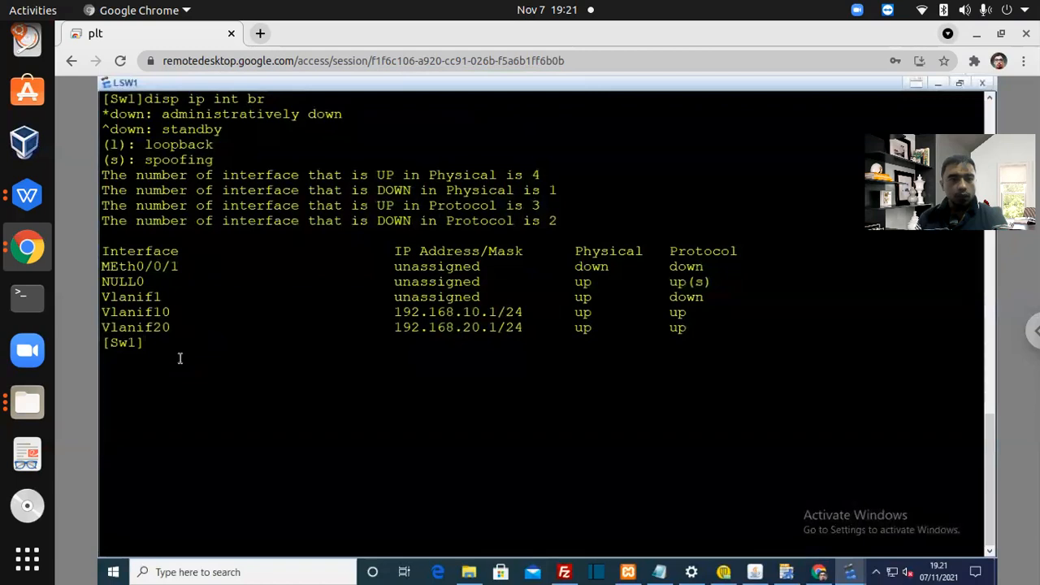
pyautogui.moveTo(151, 346); pyautogui.dragTo(87, 143)
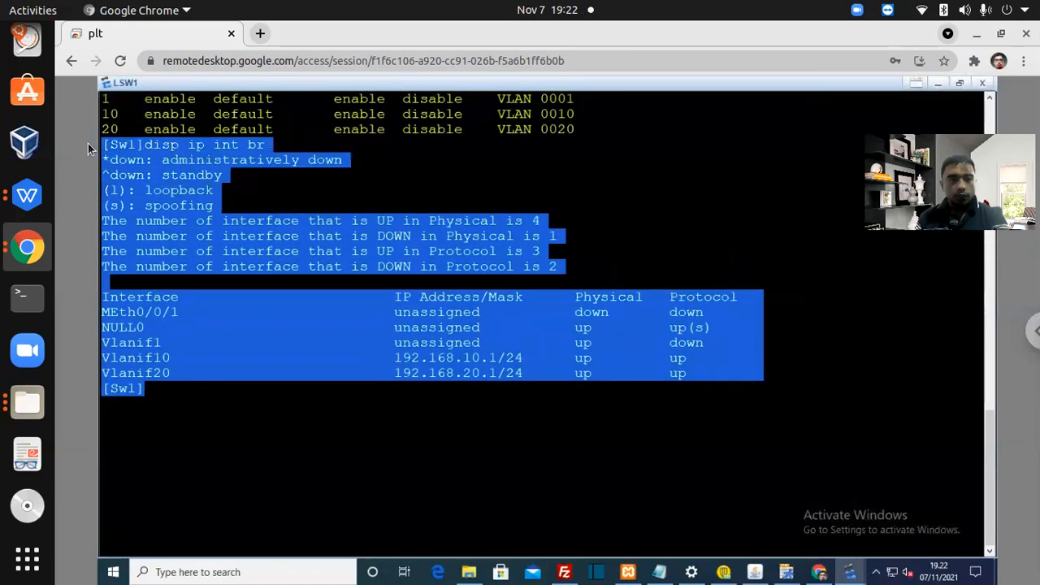
pyautogui.rightClick(299, 317)
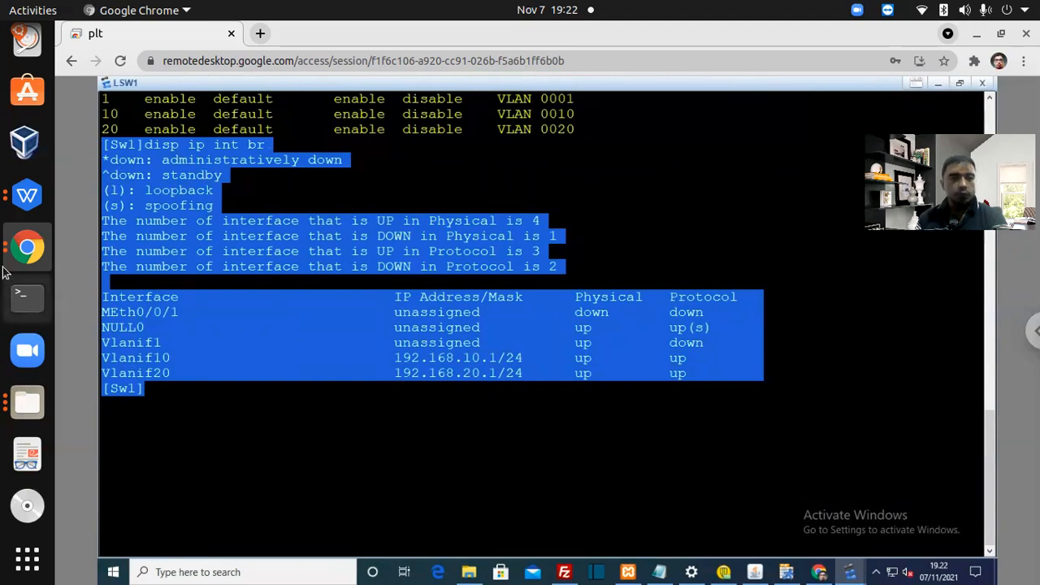
pyautogui.moveTo(27, 247)
pyautogui.click(146, 198)
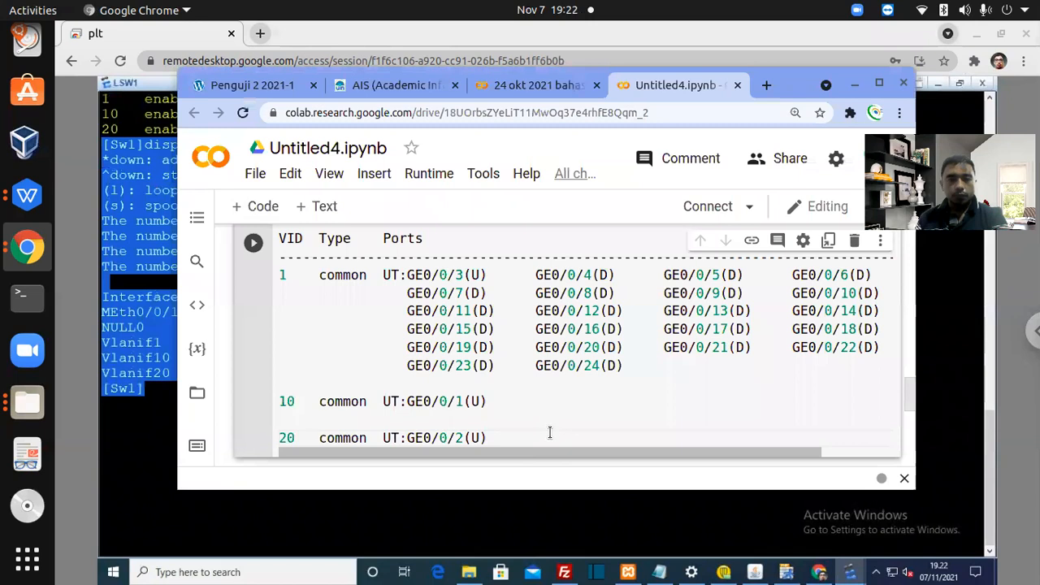
pyautogui.press('Return')
pyautogui.press('Return')
pyautogui.hotkey('ctrl', 'v')
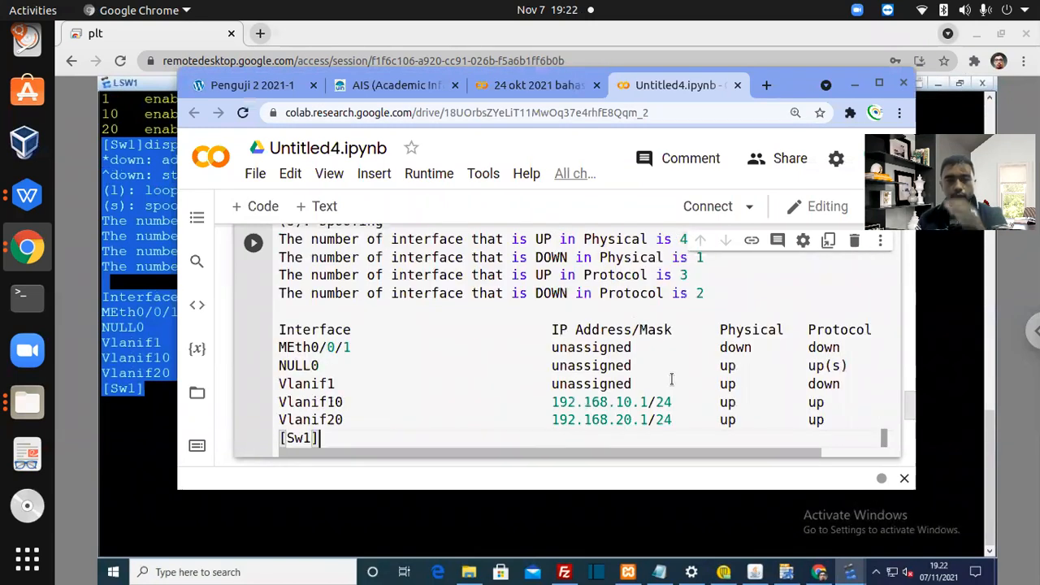
# Switch back to the eNSP topology and clear the LSW1 console away from the network diagram.
pyautogui.click(857, 84)
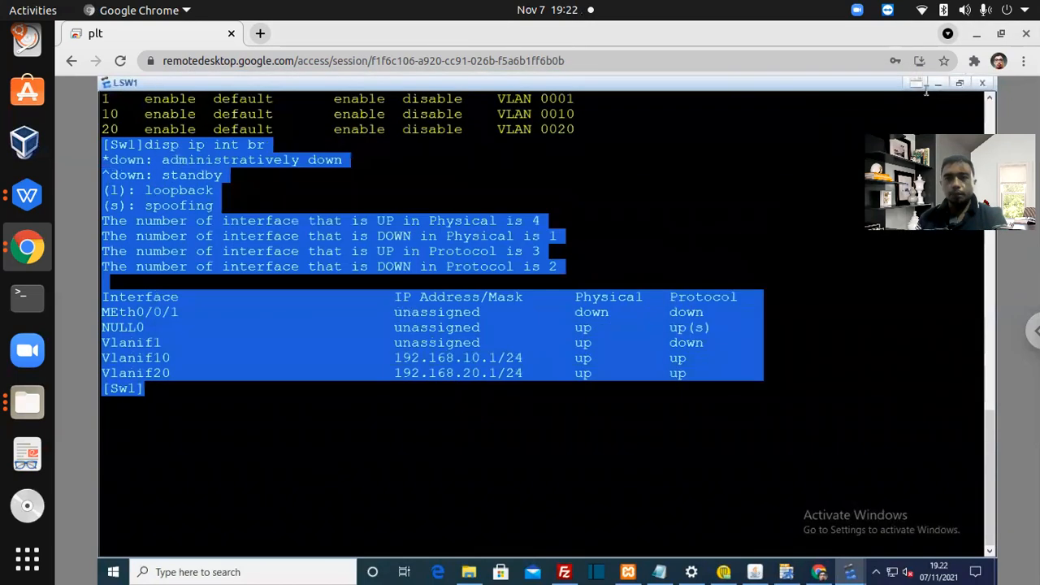
pyautogui.click(767, 110)
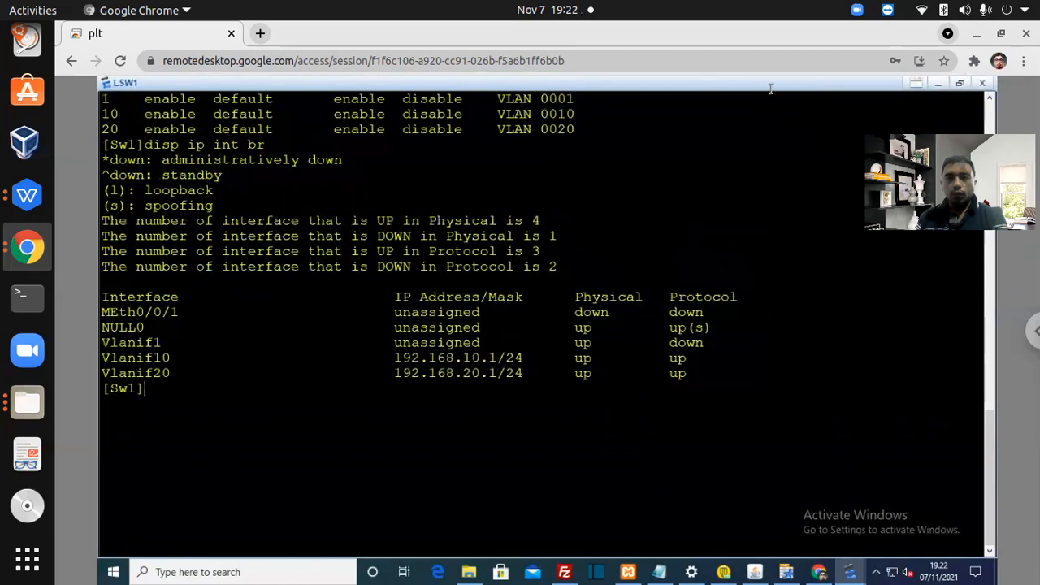
pyautogui.doubleClick(764, 86)
pyautogui.moveTo(664, 156); pyautogui.dragTo(695, 209)
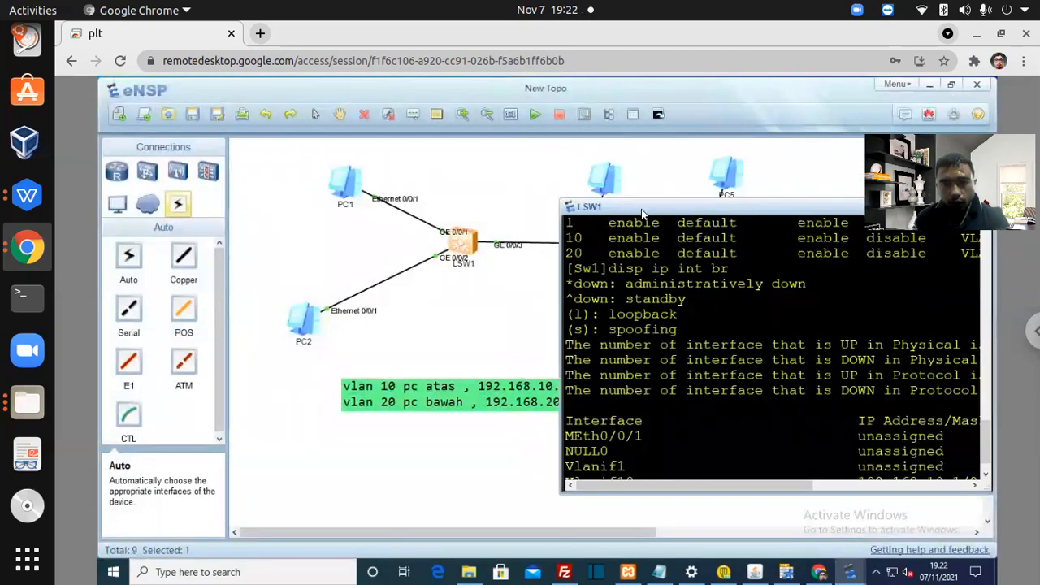
pyautogui.moveTo(627, 207); pyautogui.dragTo(587, 326)
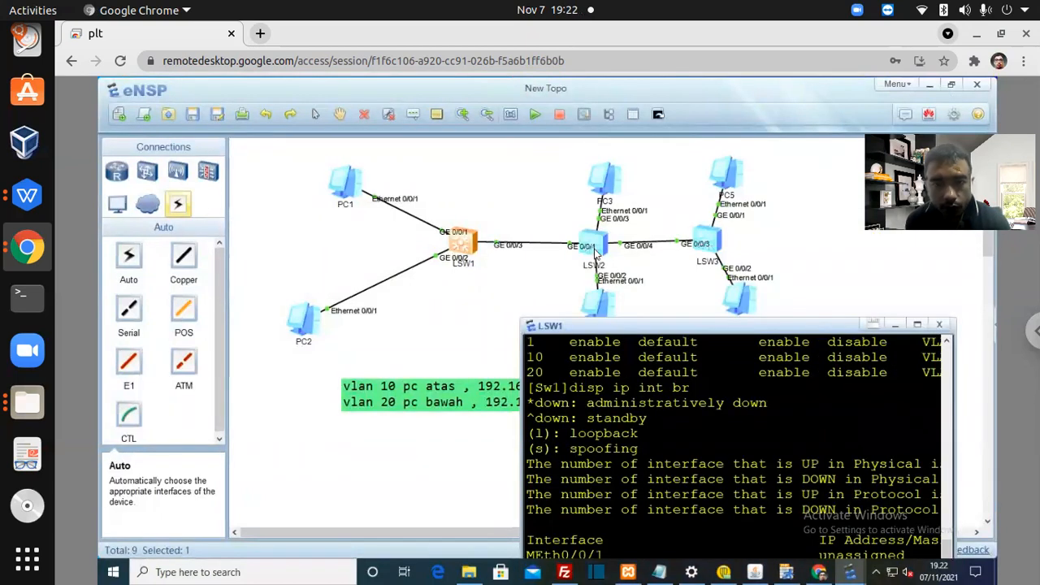
pyautogui.click(514, 214)
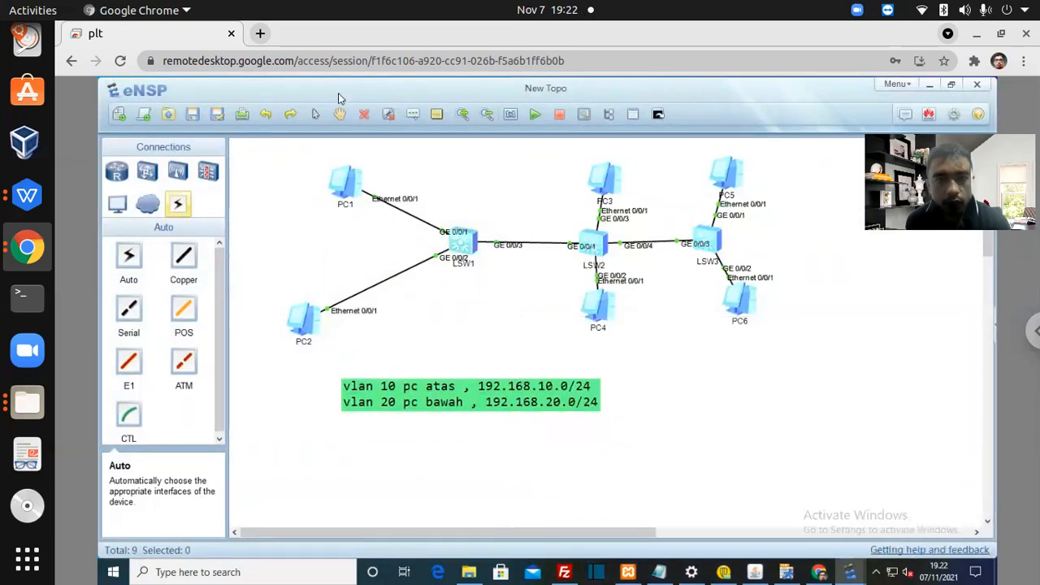
# Delete the link between LSW1 and LSW2 and the link between LSW2 and LSW3.
pyautogui.click(365, 115)
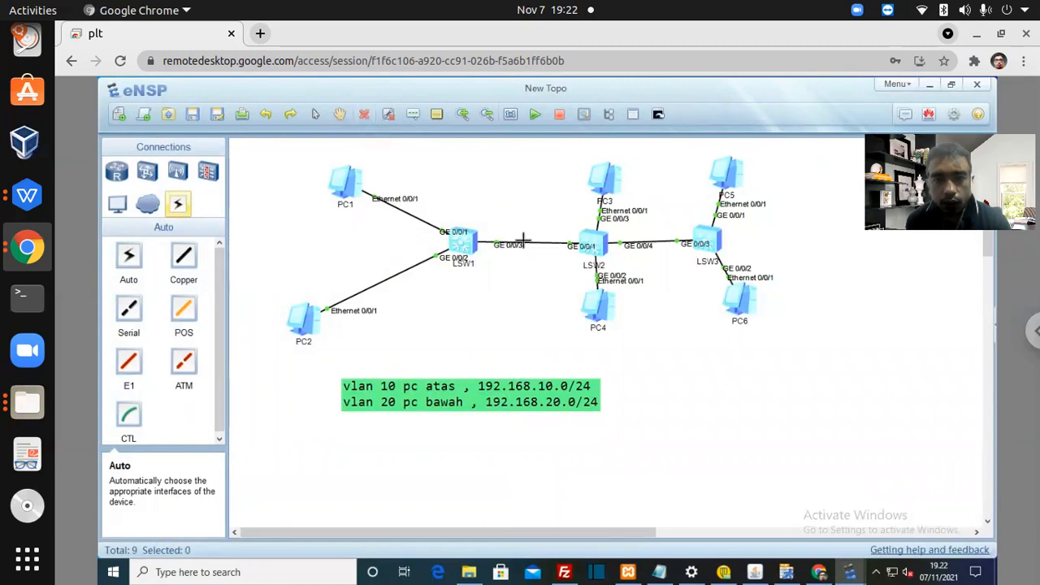
pyautogui.click(524, 242)
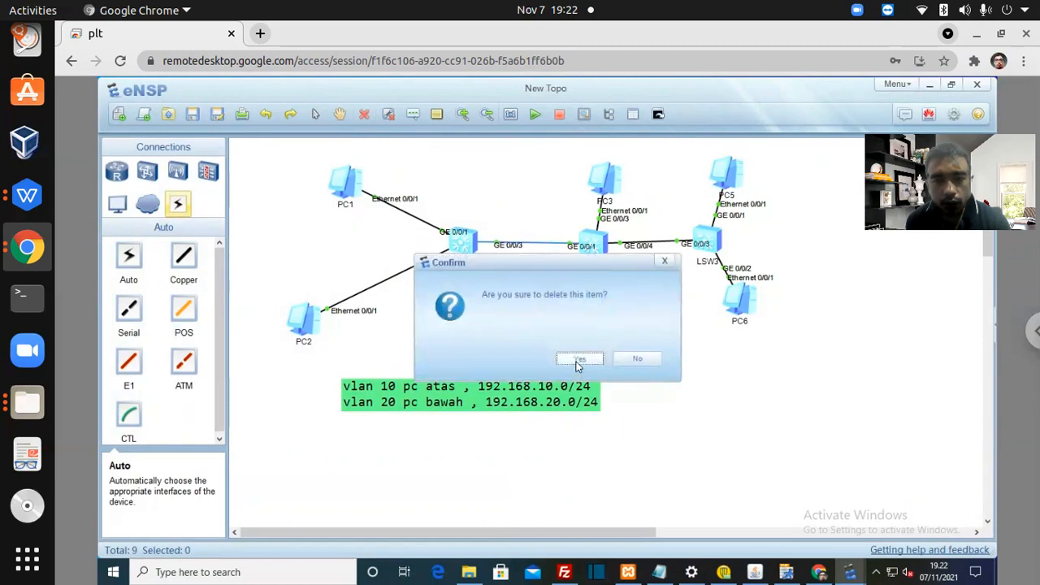
pyautogui.click(628, 358)
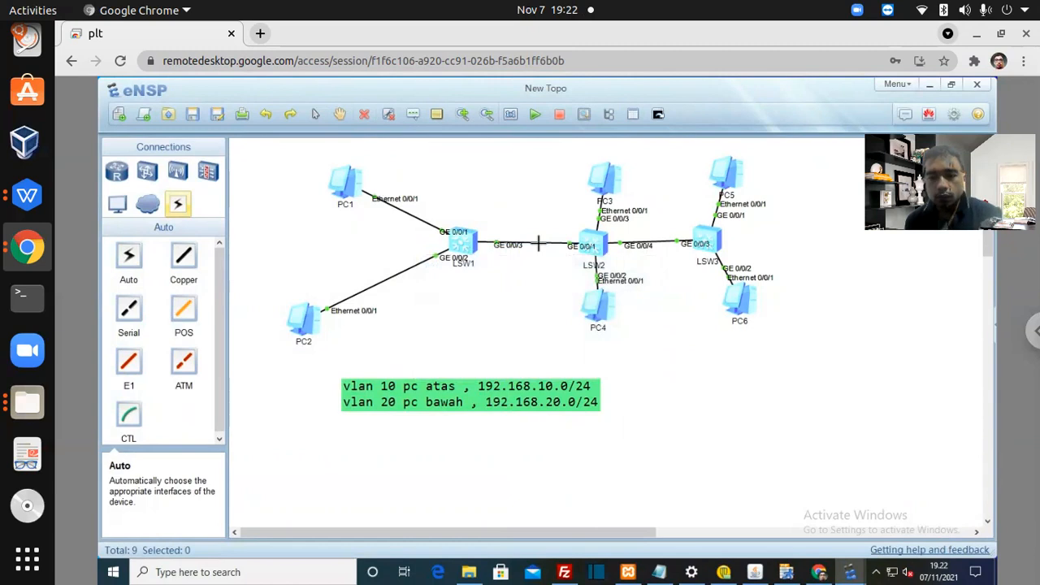
pyautogui.press('Delete')
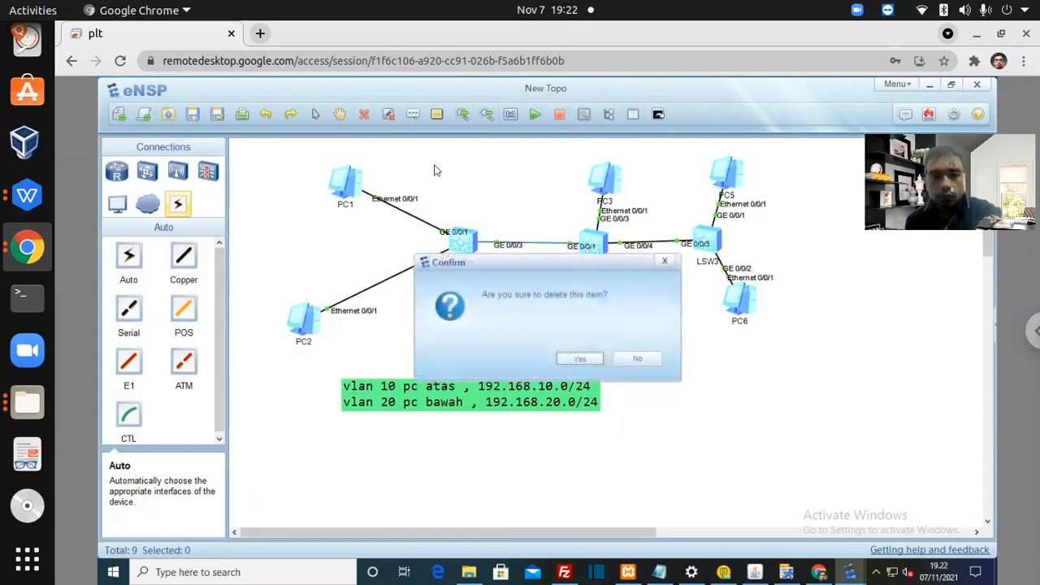
pyautogui.click(583, 364)
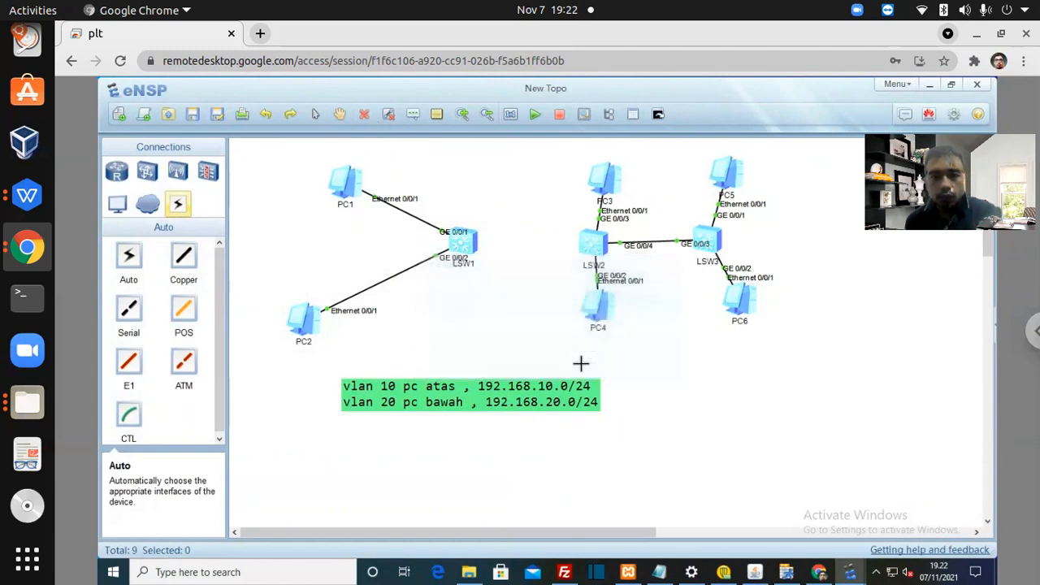
pyautogui.click(649, 244)
pyautogui.click(579, 358)
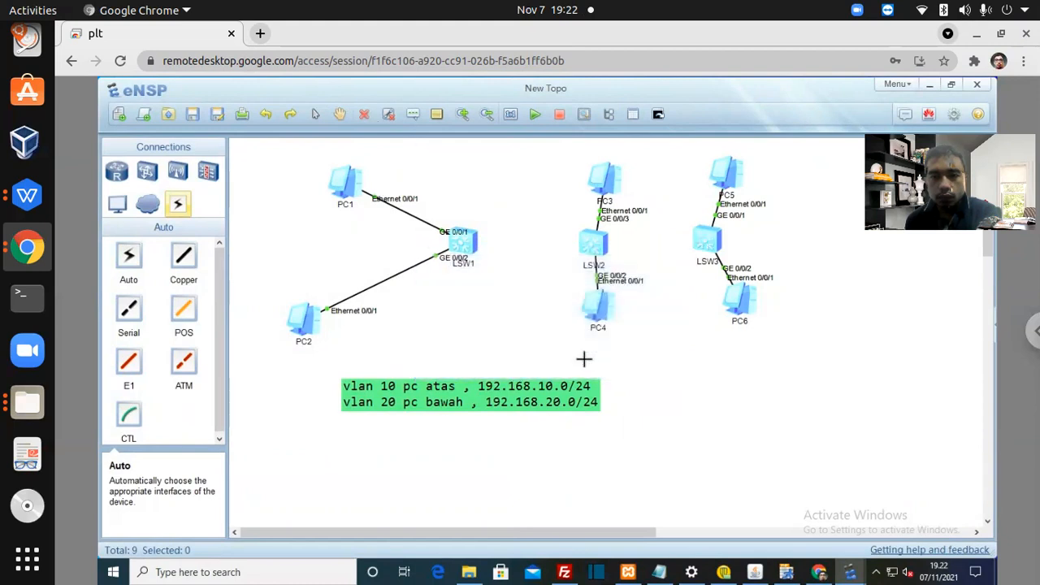
# Connect LSW1 port GE 0/0/4 to LSW2 port GE 0/0/4 with a copper link.
pyautogui.click(128, 258)
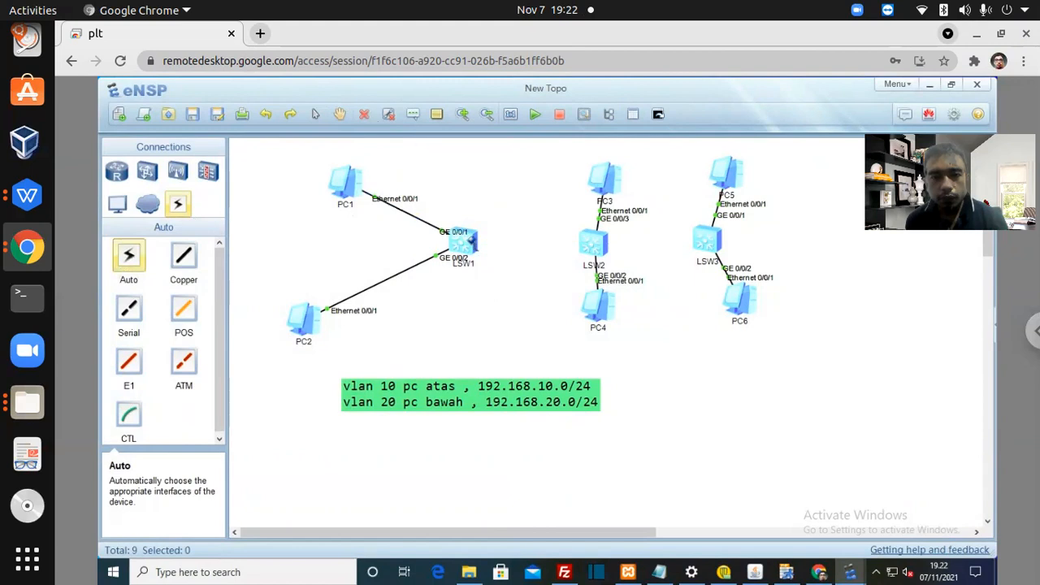
pyautogui.click(469, 243)
pyautogui.click(184, 256)
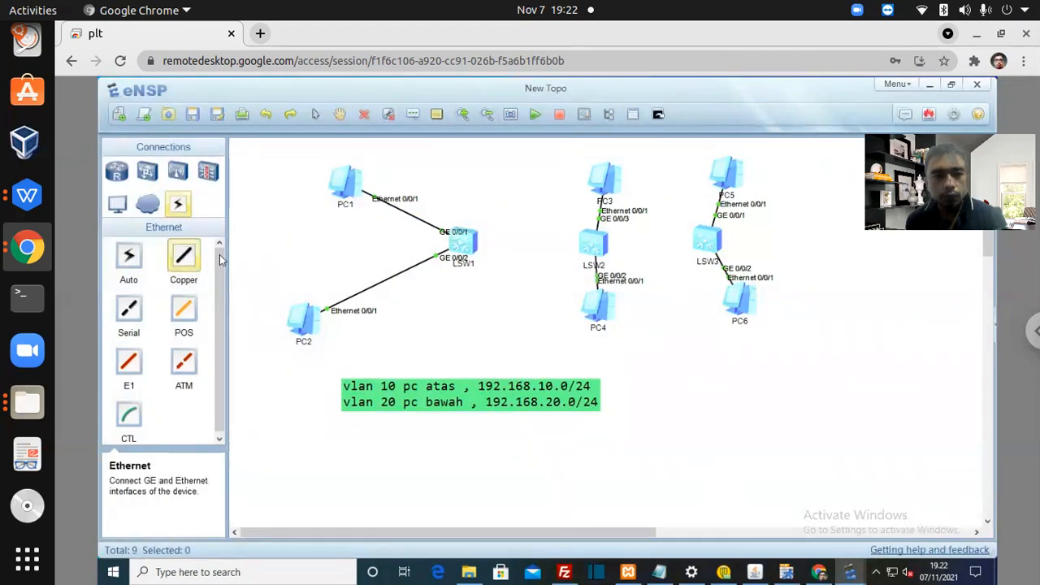
pyautogui.click(474, 250)
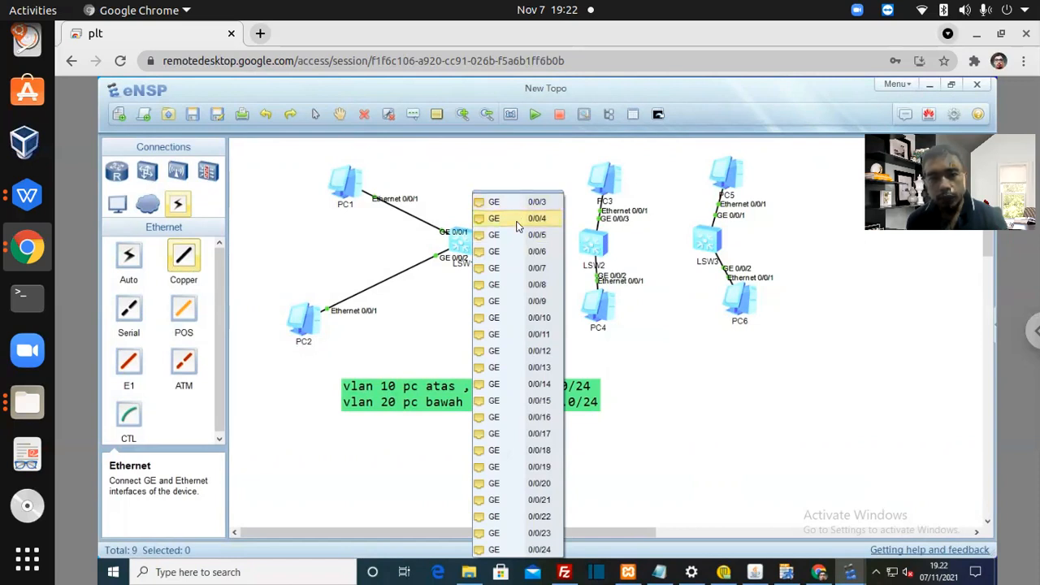
pyautogui.click(516, 223)
pyautogui.click(608, 250)
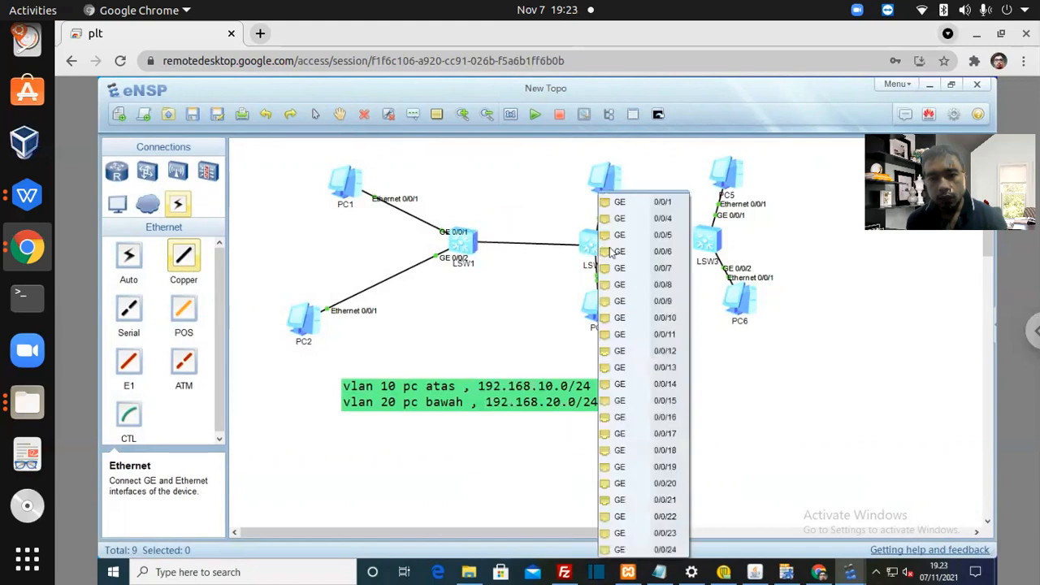
pyautogui.click(625, 218)
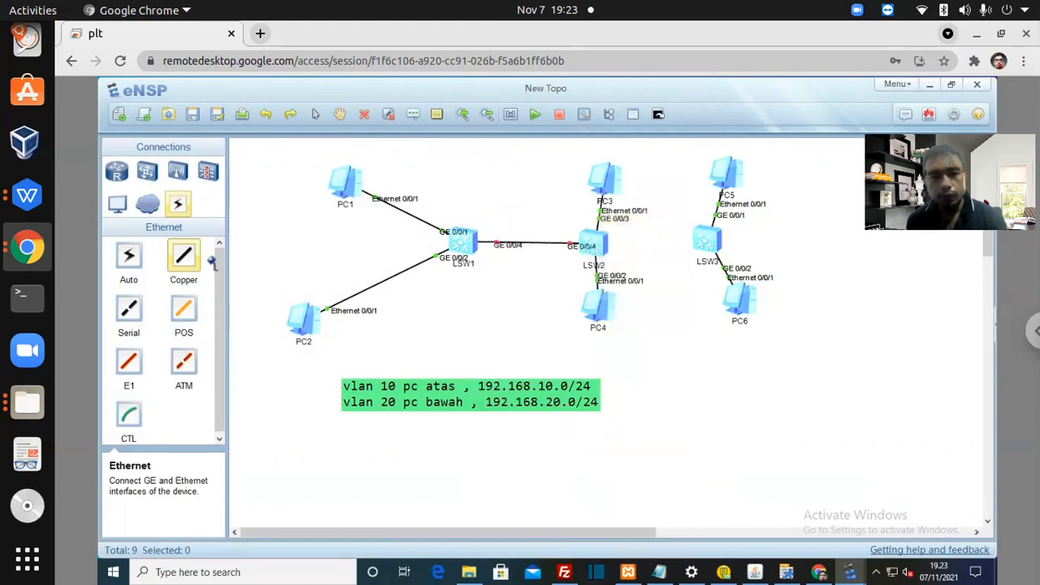
# Connect LSW2 port GE 0/0/7 to LSW3 port GE 0/0/7 with a copper link, and return to selection mode.
pyautogui.click(591, 242)
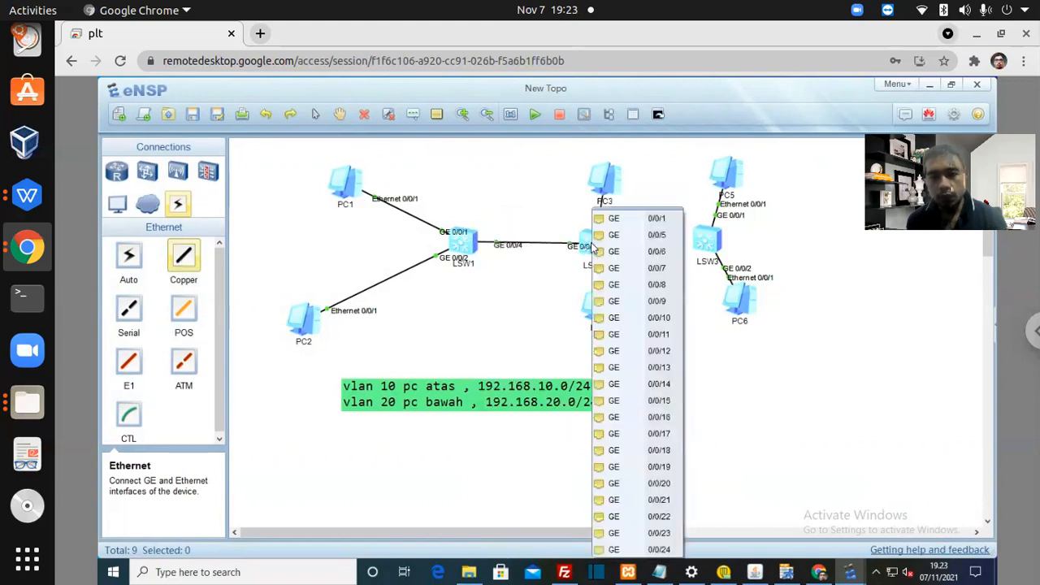
pyautogui.click(642, 268)
pyautogui.click(702, 240)
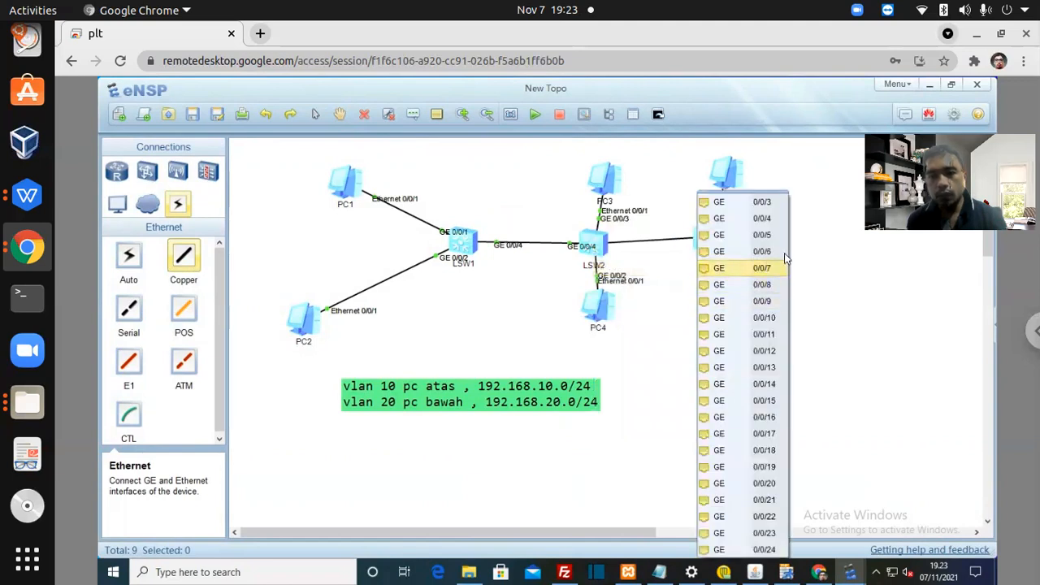
pyautogui.click(754, 272)
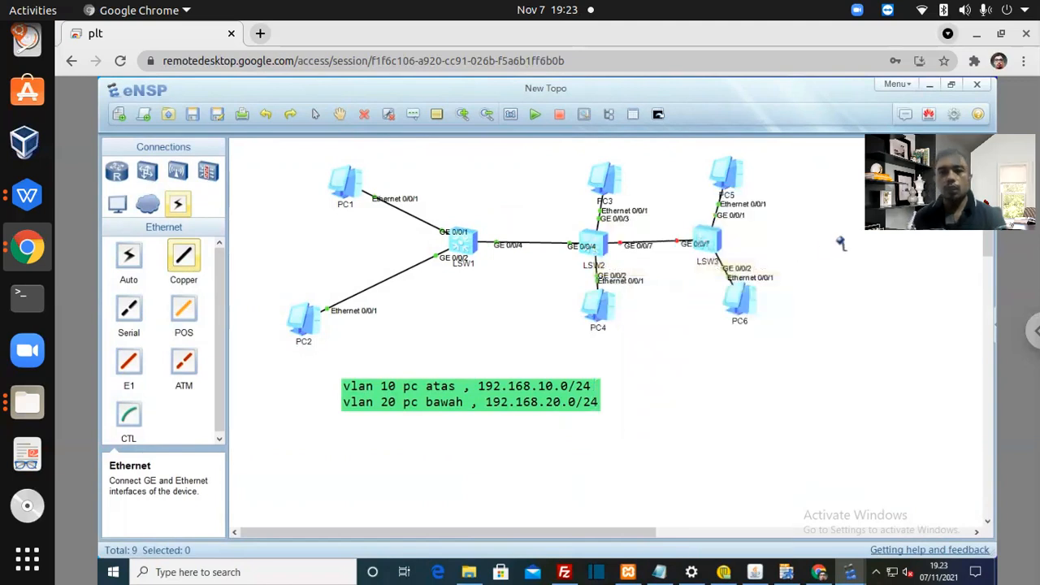
pyautogui.click(315, 114)
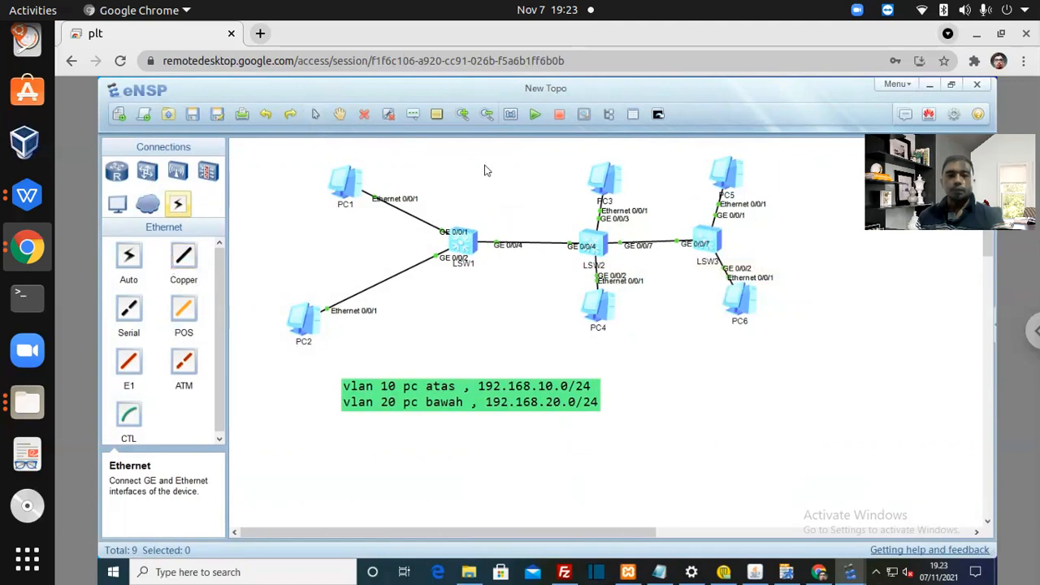
# Open the LSW1 console clear of the LSW1 icon and set interface g0/0/4 to "port link-type trunk".
pyautogui.doubleClick(457, 244)
pyautogui.moveTo(704, 327); pyautogui.dragTo(741, 107)
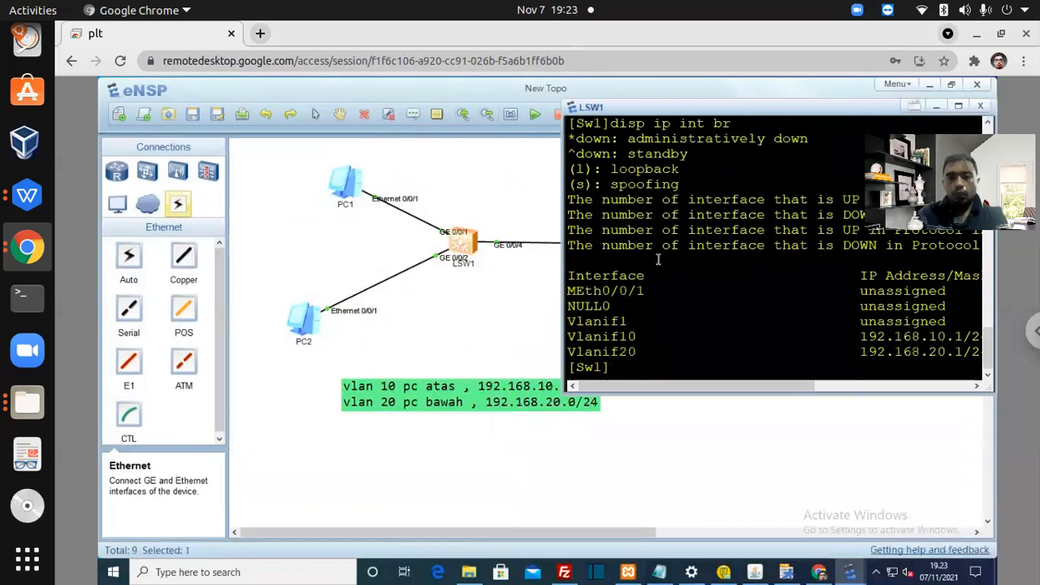
pyautogui.write('int')
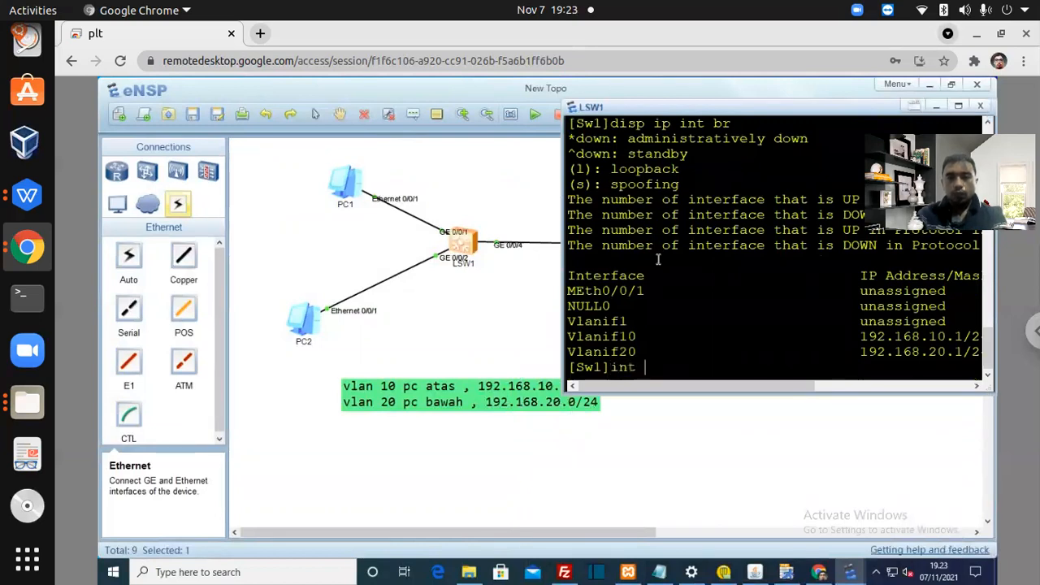
pyautogui.write(' g0/0/4')
pyautogui.press('Return')
pyautogui.write('port link')
pyautogui.press('Tab')
pyautogui.write('-')
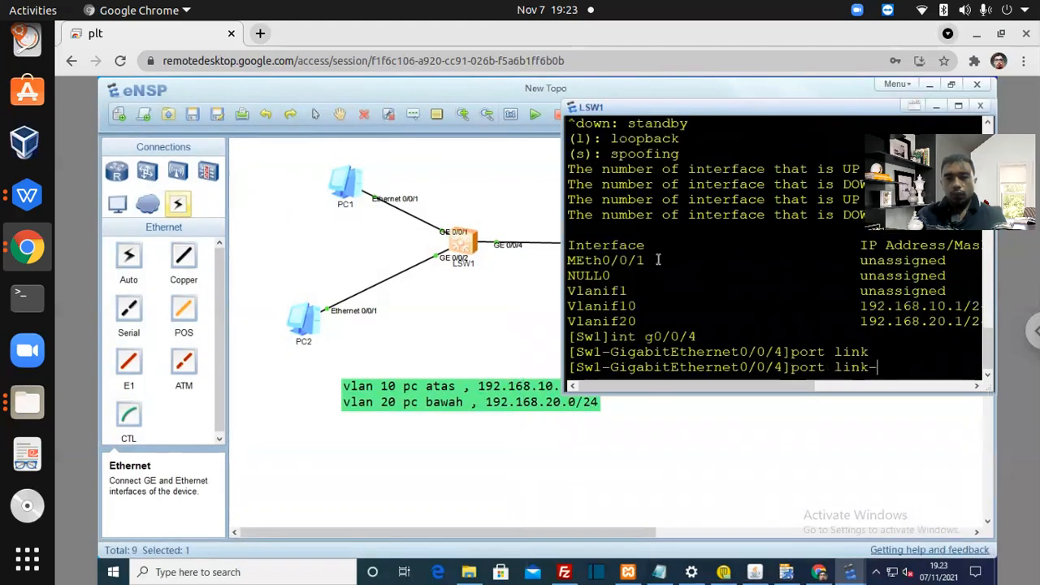
pyautogui.write('type trunk')
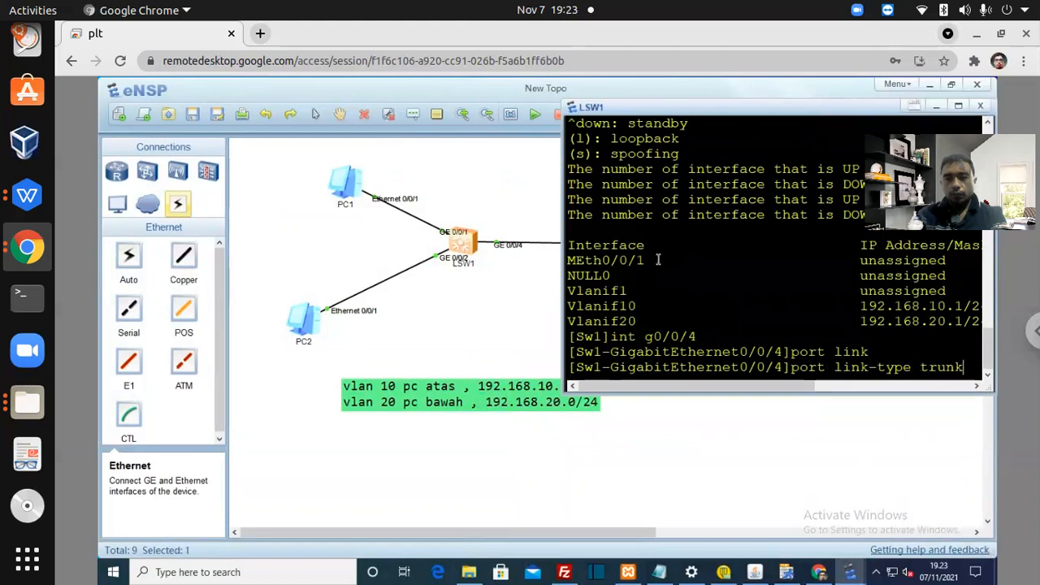
pyautogui.press('Return')
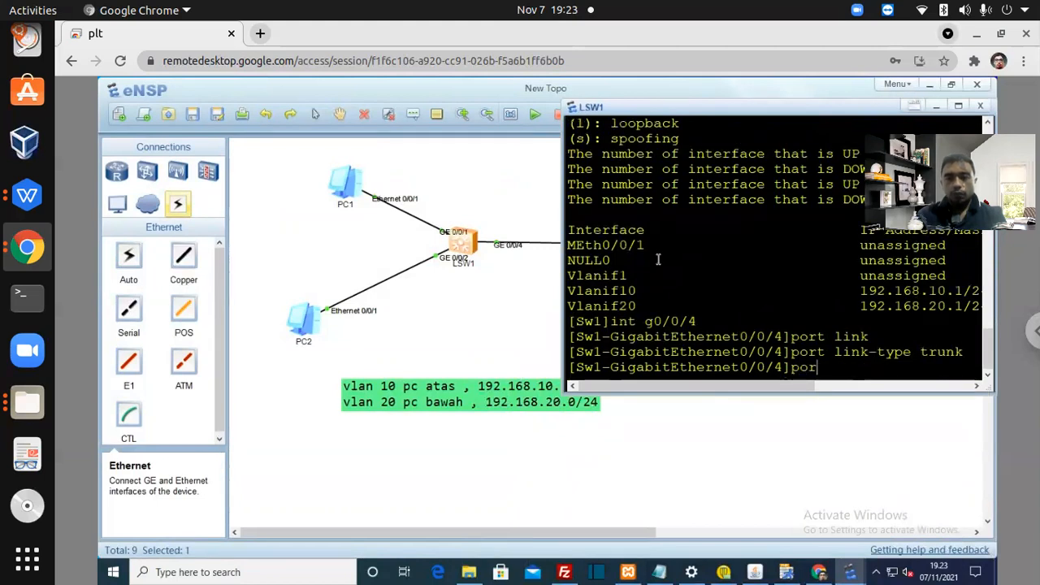
# Allow all VLANs on Sw1's g0/0/4 trunk with "port trunk allow-pass vlan all".
pyautogui.write('port trunk all')
pyautogui.press('Tab')
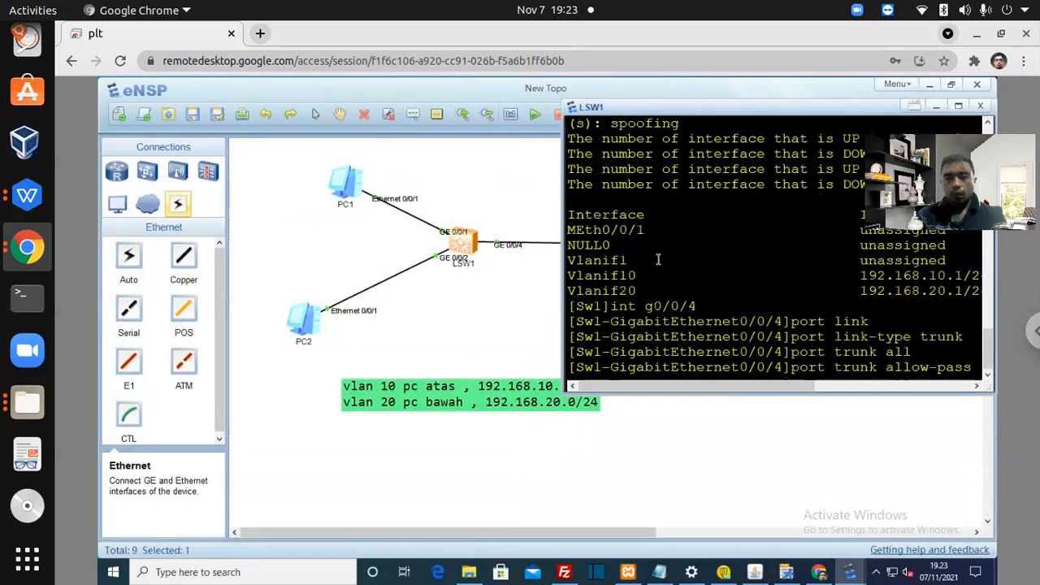
pyautogui.write('vlan all')
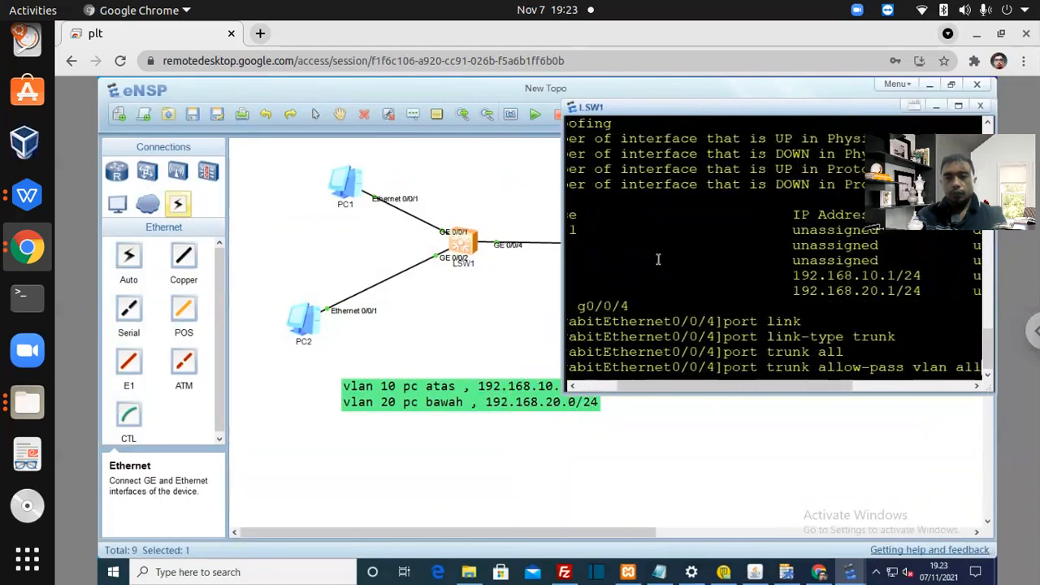
pyautogui.press('Return')
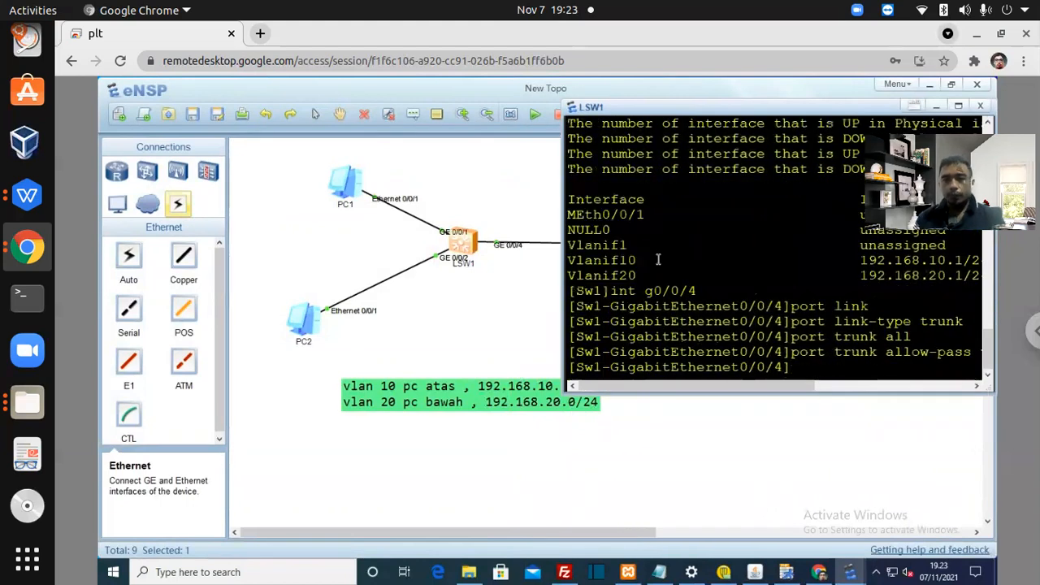
# Copy the g0/0/4 trunk commands from the Sw1 console and paste them below the IP interface listing in Untitled4.ipynb.
pyautogui.moveTo(792, 367); pyautogui.dragTo(566, 294)
pyautogui.rightClick(590, 297)
pyautogui.click(622, 309)
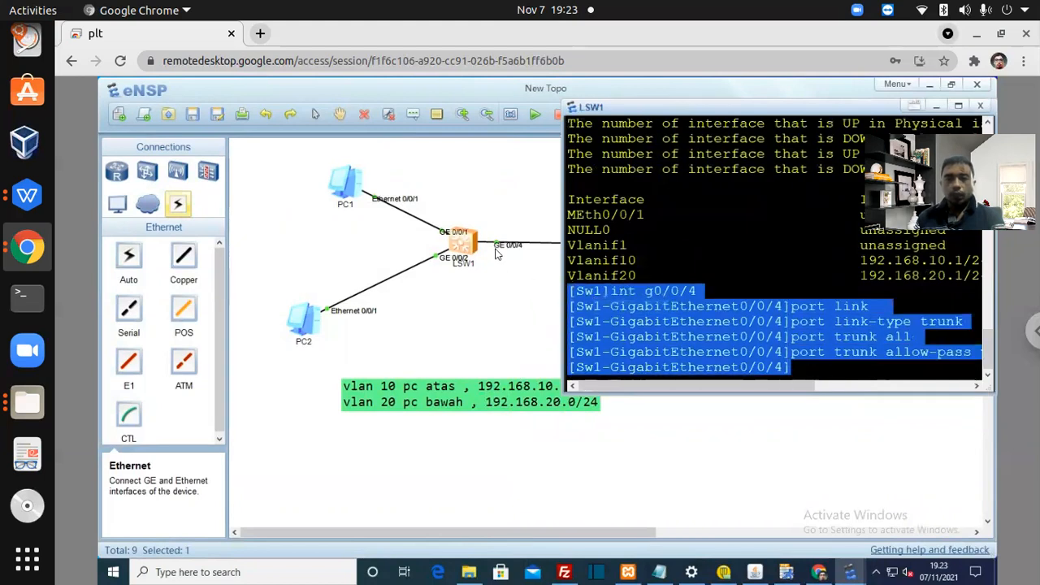
pyautogui.click(32, 248)
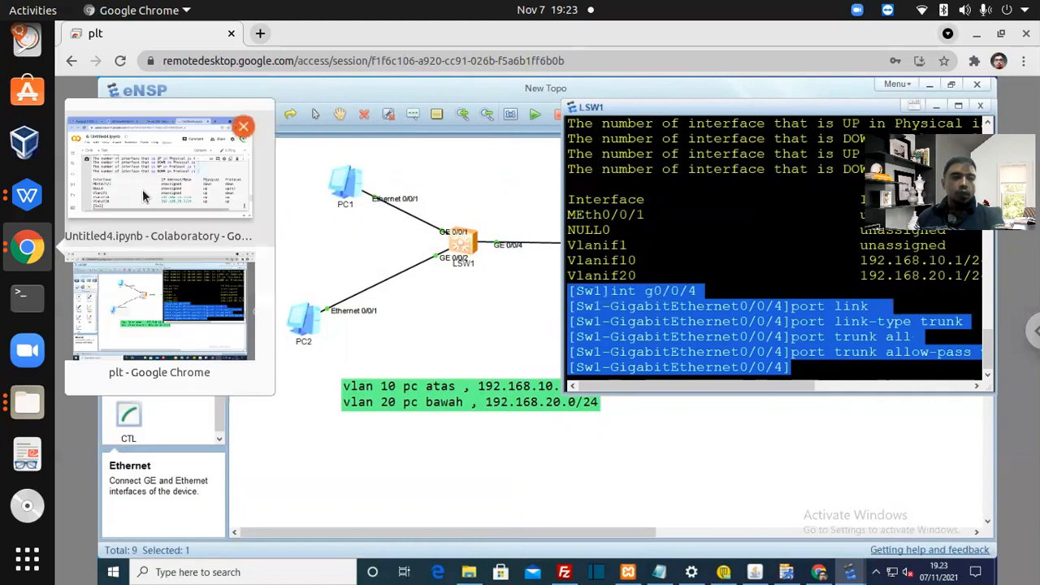
pyautogui.click(144, 197)
pyautogui.scroll(-3, 367, 337)
pyautogui.click(367, 337)
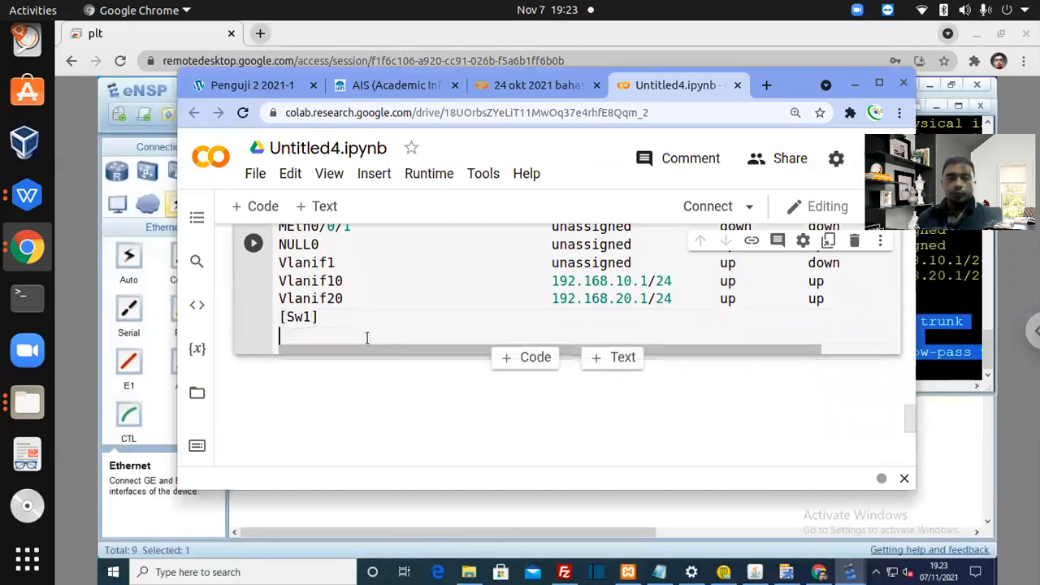
pyautogui.press('Return')
pyautogui.hotkey('ctrl', 'v')
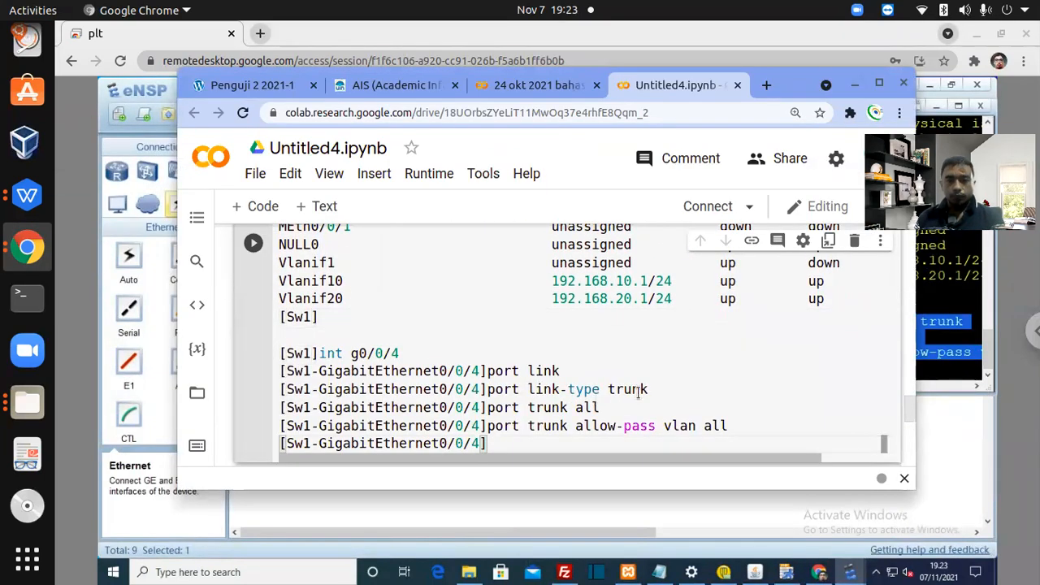
# Delete the incomplete "port link" line from the pasted Sw1 trunk commands.
pyautogui.moveTo(583, 374); pyautogui.dragTo(288, 365)
pyautogui.press('BackSpace')
pyautogui.press('BackSpace')
# Insert a new code cell below the Sw1 commands and enter "switch 2" in it.
pyautogui.click(373, 173)
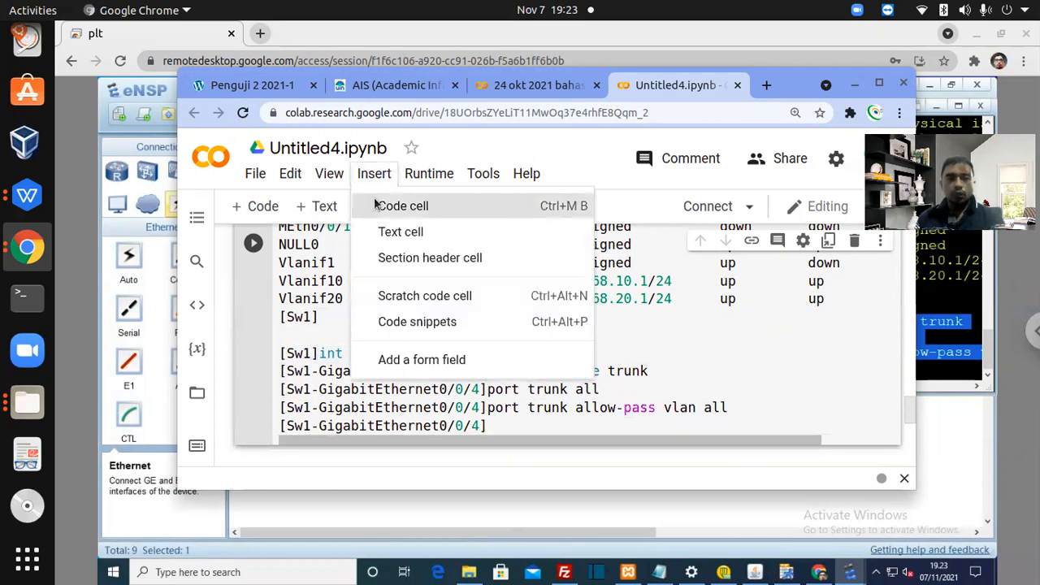
pyautogui.click(401, 206)
pyautogui.write('switch 2')
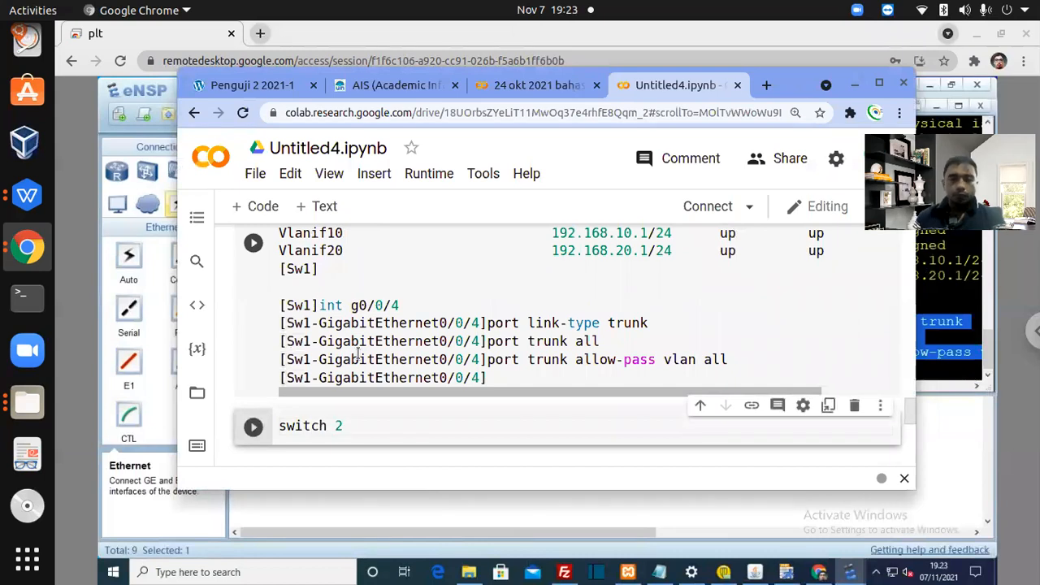
# Switch back to eNSP, open the LSW2 console below the switches and run "undo terminal monitor".
pyautogui.click(574, 524)
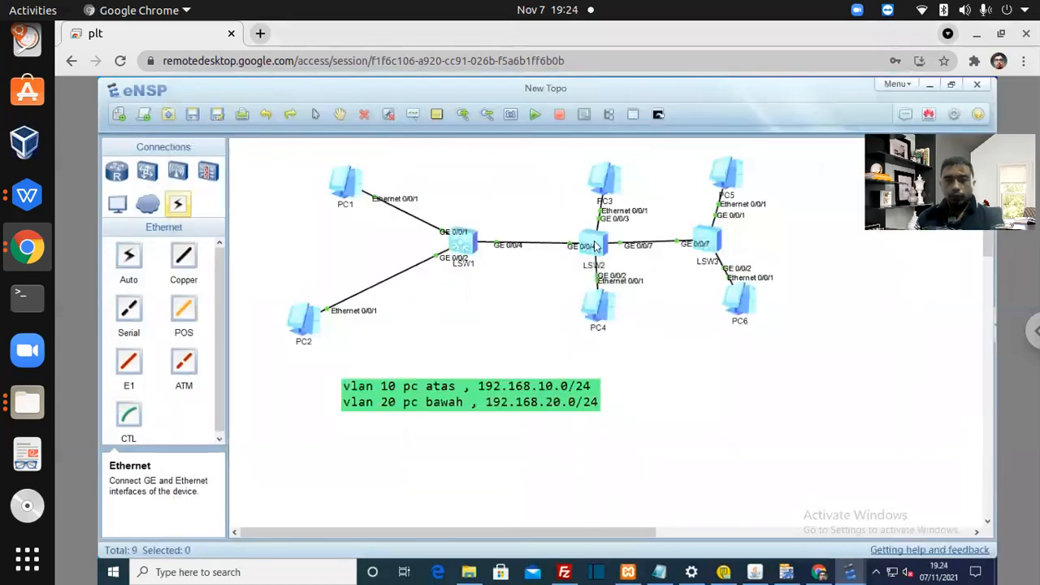
pyautogui.doubleClick(594, 241)
pyautogui.moveTo(593, 196); pyautogui.dragTo(681, 300)
pyautogui.write('undo temri')
pyautogui.press('BackSpace')
pyautogui.press('BackSpace')
pyautogui.press('BackSpace')
pyautogui.write('rm')
pyautogui.press('Tab')
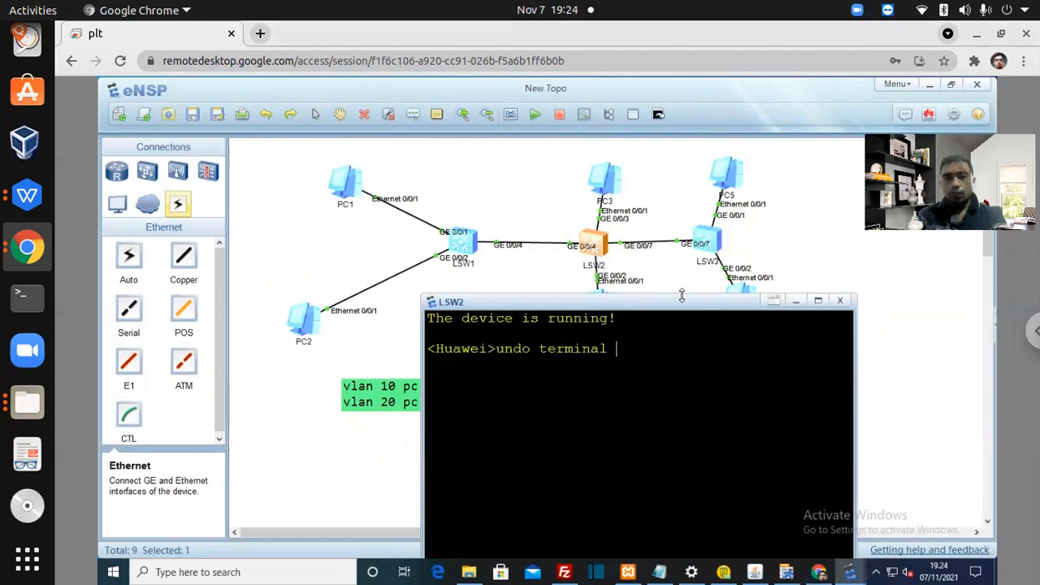
pyautogui.write('monitor')
pyautogui.press('BackSpace')
pyautogui.press('BackSpace')
pyautogui.press('BackSpace')
pyautogui.press('BackSpace')
pyautogui.press('BackSpace')
pyautogui.write('montior')
pyautogui.press('BackSpace')
pyautogui.press('BackSpace')
pyautogui.press('BackSpace')
pyautogui.write('nitor')
pyautogui.press('Return')
# Enter system view on LSW2 with "sys" and name the switch sw2.
pyautogui.write('sys sw2')
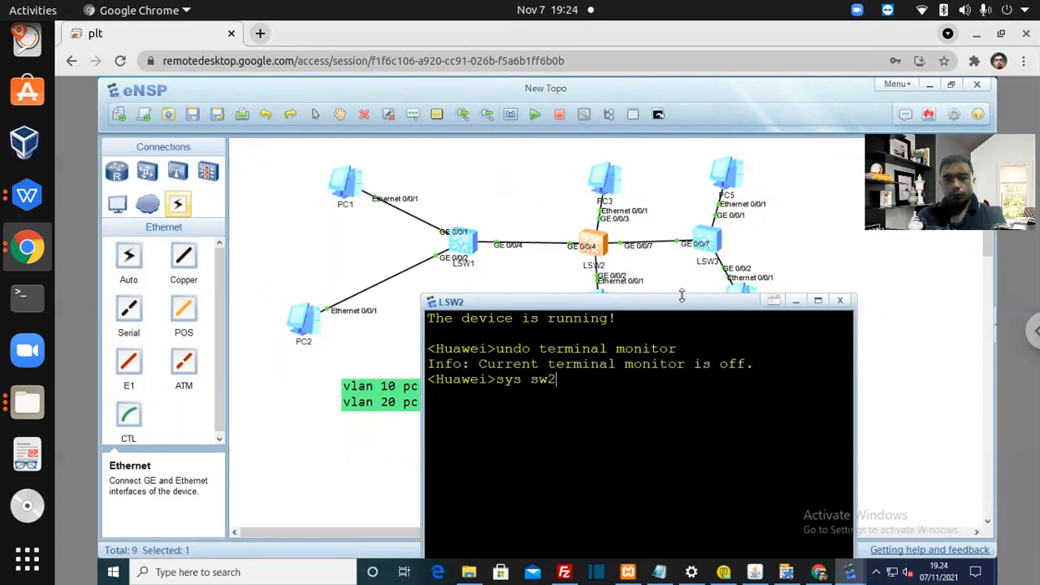
pyautogui.press('Return')
pyautogui.write('sys')
pyautogui.press('Return')
pyautogui.write('sys')
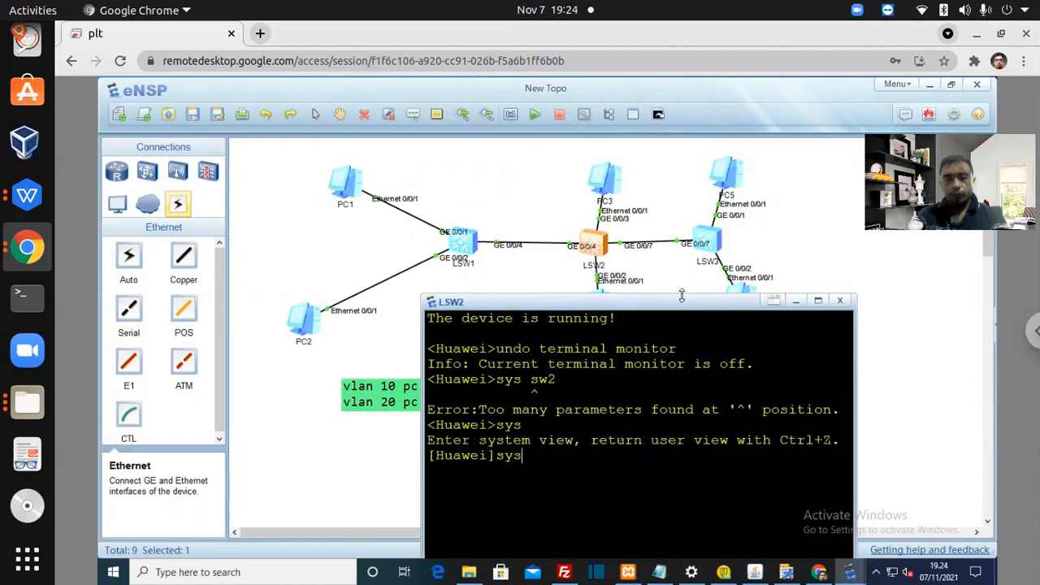
pyautogui.write(' sw2')
pyautogui.press('Return')
# Create VLANs 10 and 20 on sw2 with "vlan batch 10 20".
pyautogui.write('vlan bat')
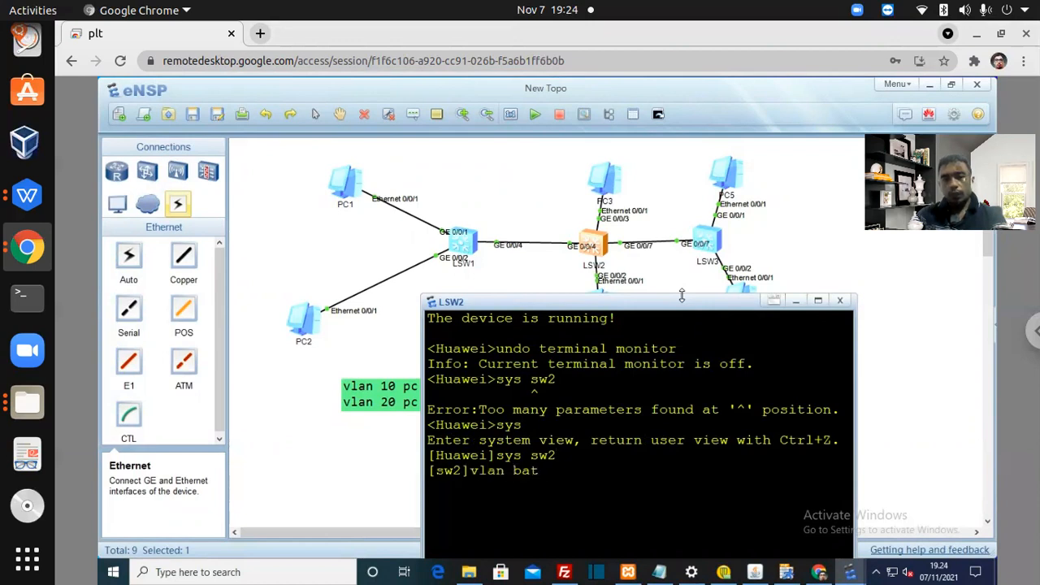
pyautogui.write('ch 10 20')
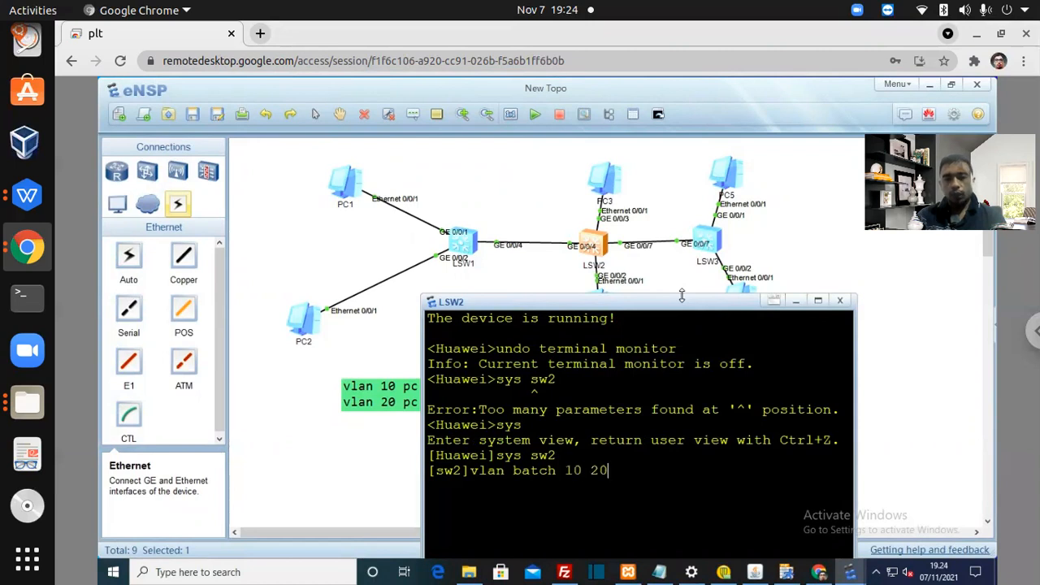
pyautogui.press('Return')
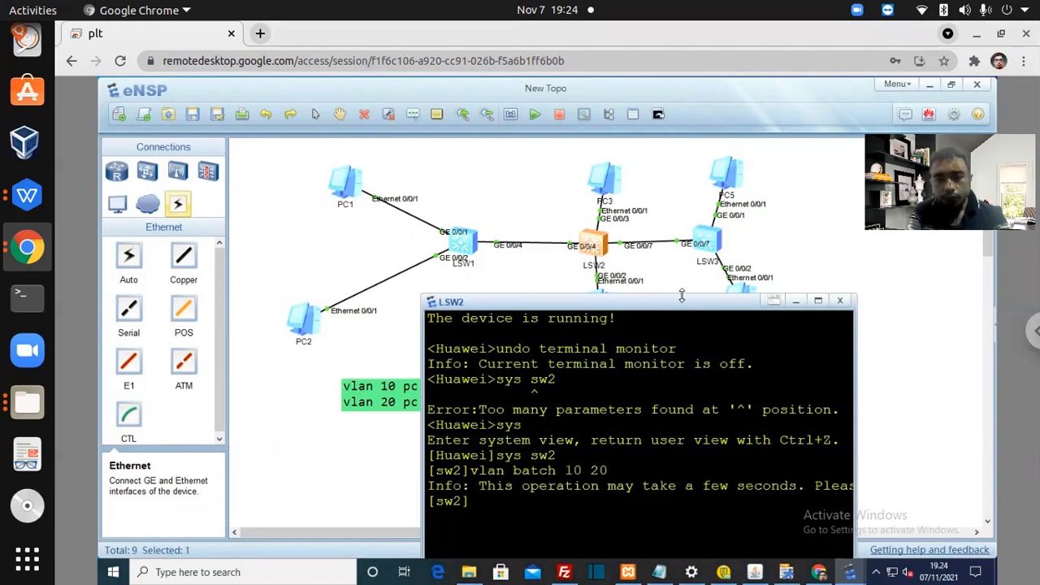
# Configure interface g0/0/4 on sw2 as a trunk port that allows all VLANs.
pyautogui.write('int g0/0/4')
pyautogui.press('Return')
pyautogui.write('port link-type trunk')
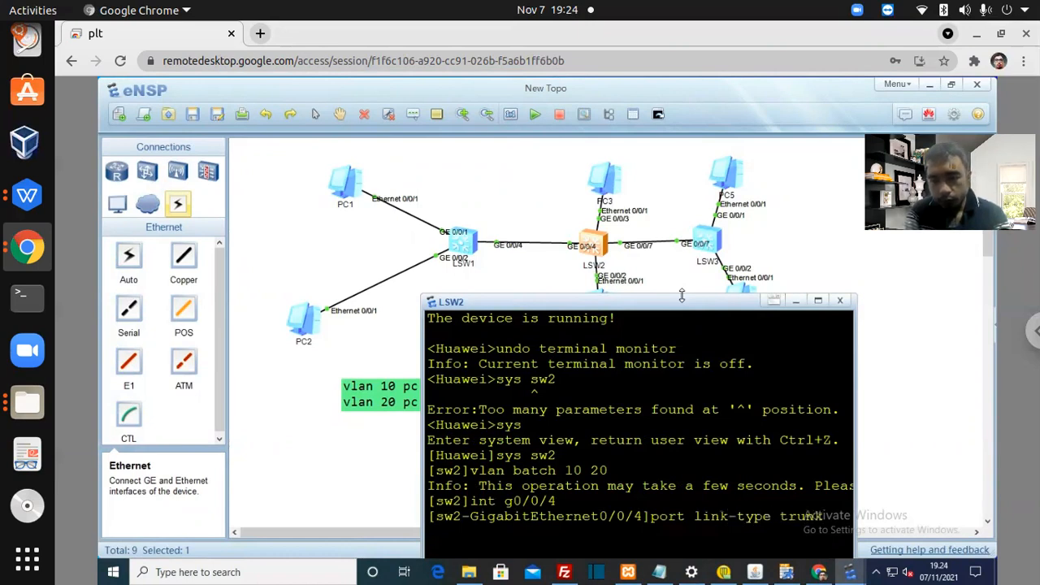
pyautogui.press('Return')
pyautogui.moveTo(637, 304); pyautogui.dragTo(646, 236)
pyautogui.write('port trunk all')
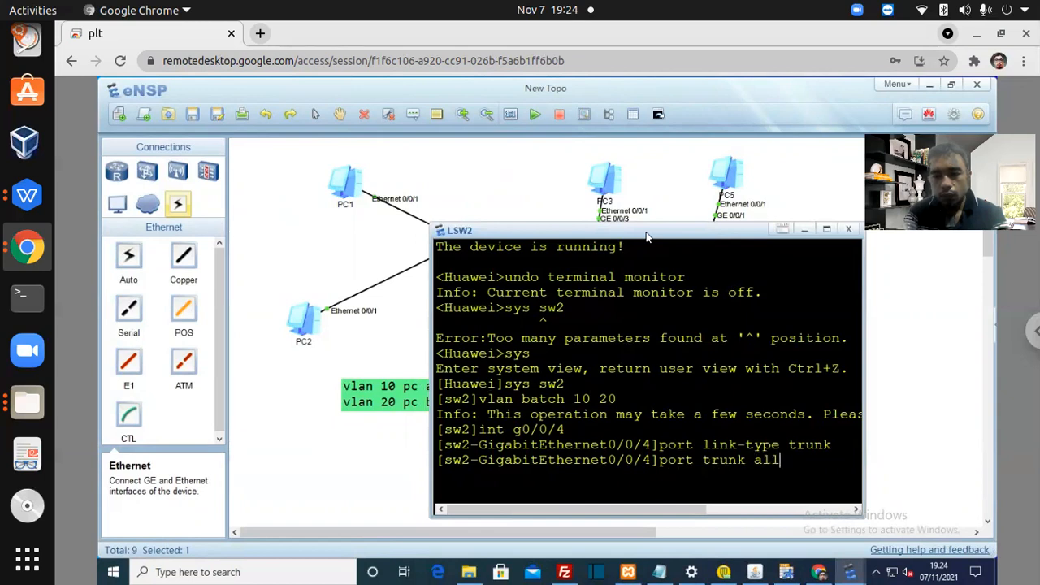
pyautogui.press('Tab')
pyautogui.write('vlan all')
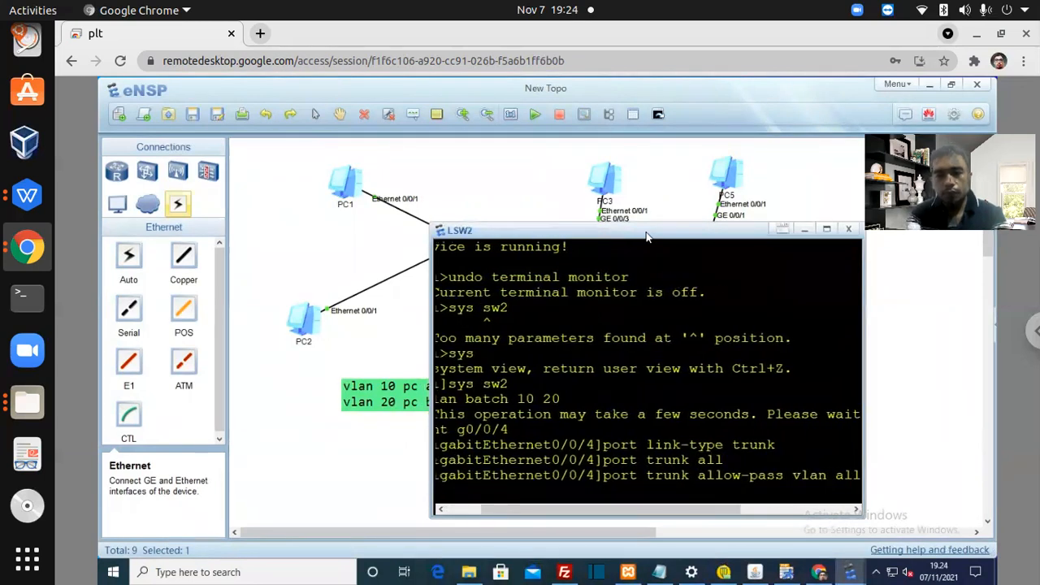
pyautogui.press('Return')
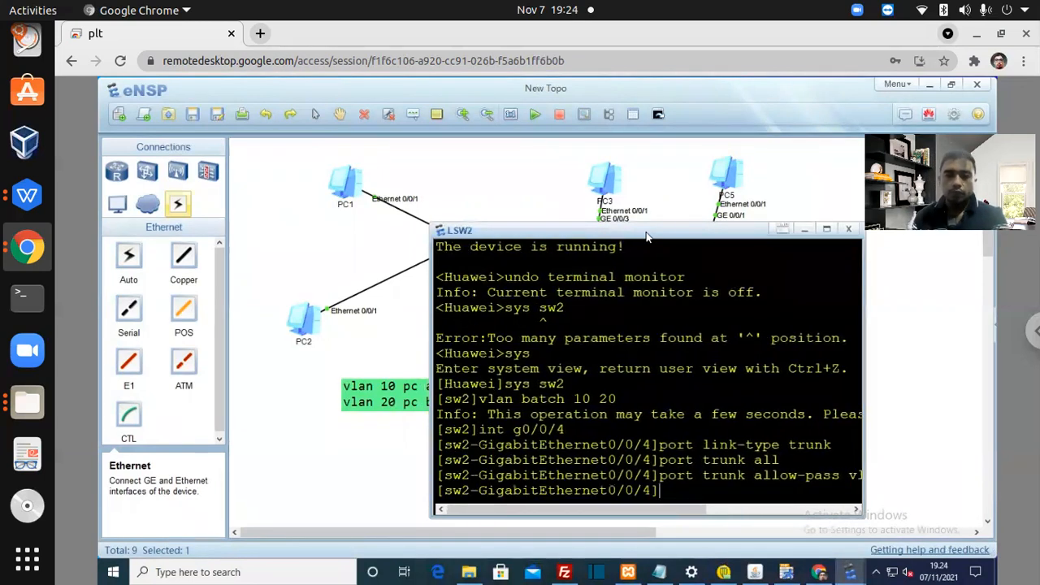
# Copy the LSW2 console session through the g0/0/4 trunk commands into the Colab notebook, below the "switch 2" line.
pyautogui.moveTo(660, 492); pyautogui.dragTo(439, 262)
pyautogui.rightClick(481, 303)
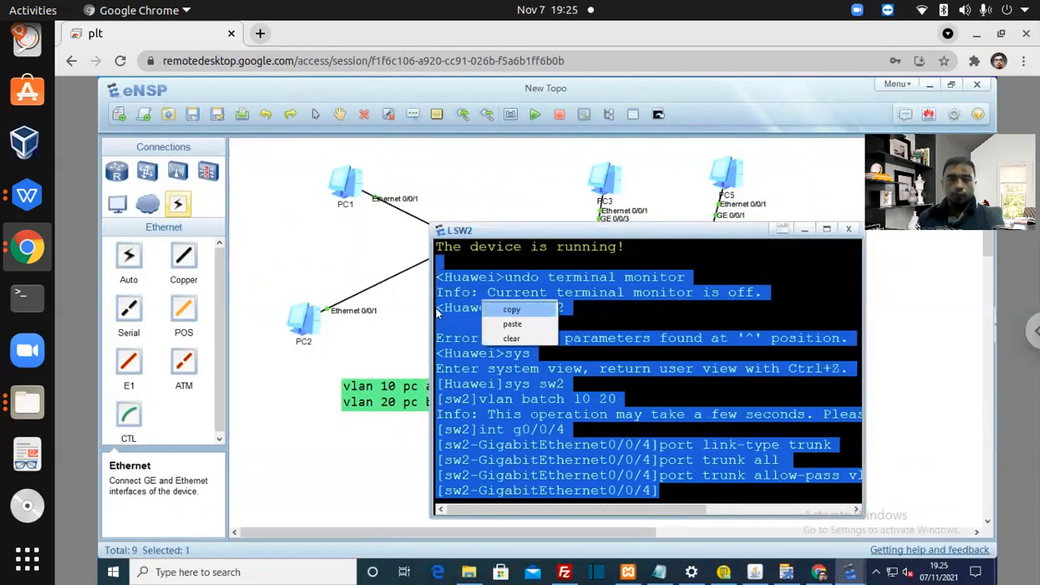
pyautogui.click(511, 310)
pyautogui.click(27, 248)
pyautogui.click(163, 195)
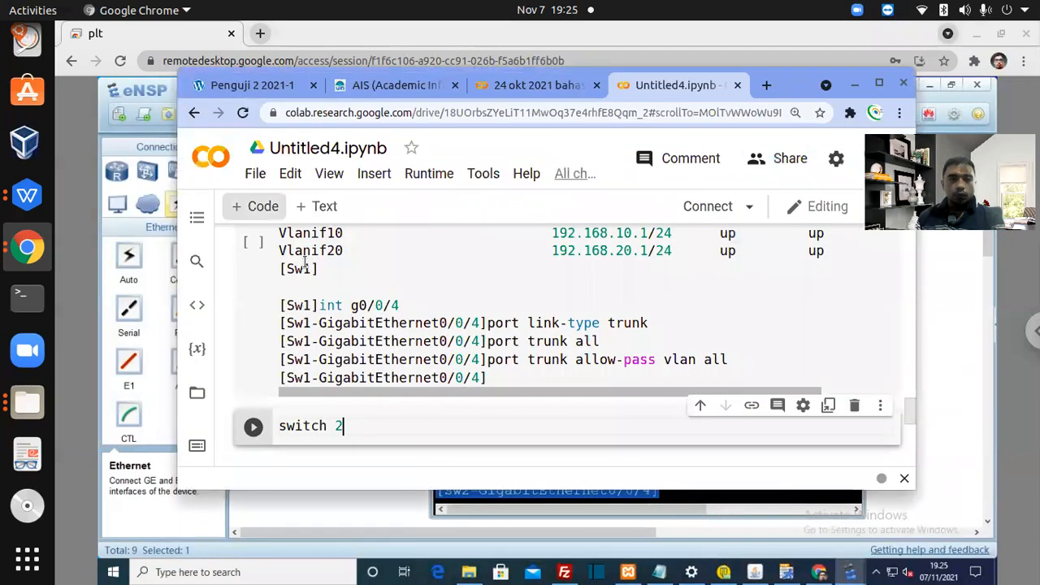
pyautogui.click(385, 425)
pyautogui.press('Return')
pyautogui.hotkey('ctrl', 'v')
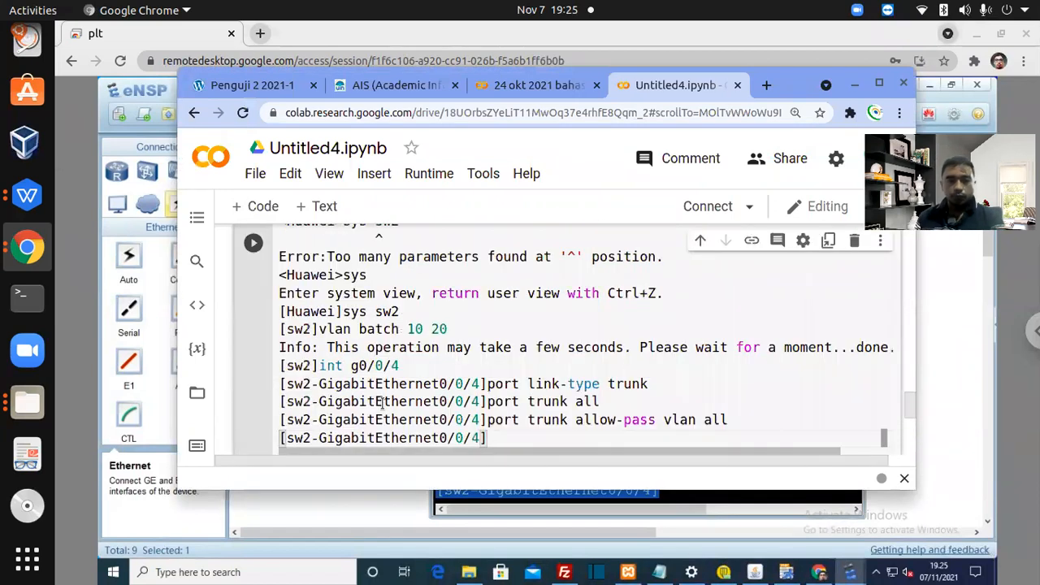
# Switch back to eNSP, reopen the LSW2 console, leave g0/0/4 and enter interface g0/0/7 on sw2.
pyautogui.click(378, 501)
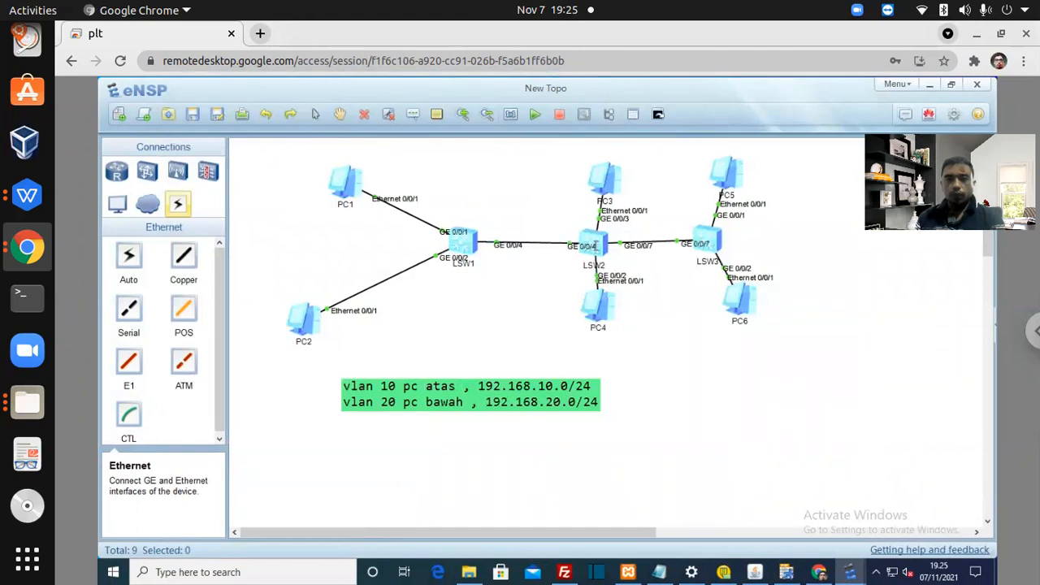
pyautogui.doubleClick(596, 244)
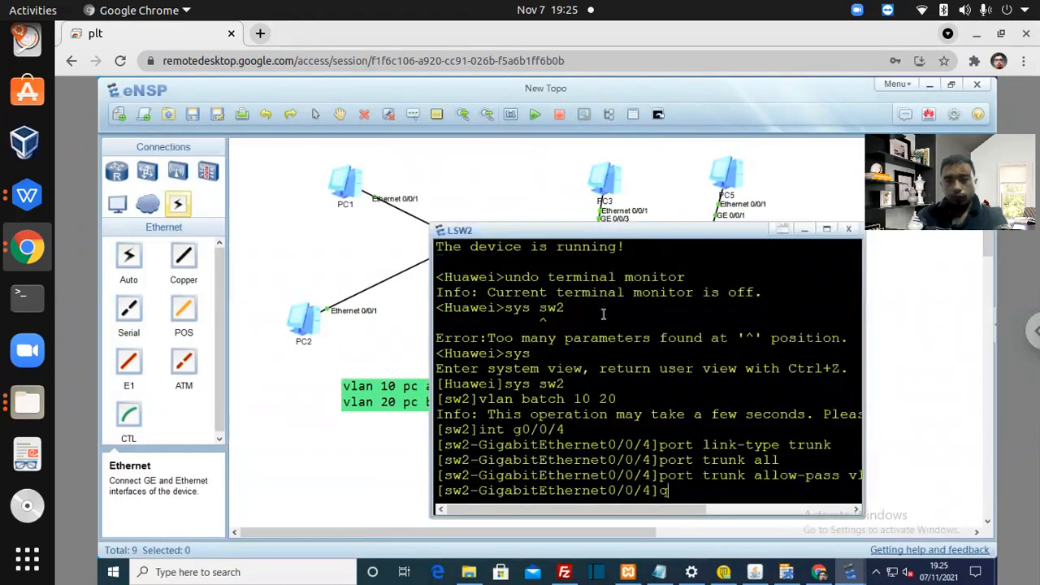
pyautogui.write('q')
pyautogui.press('Return')
pyautogui.write('int g0/0')
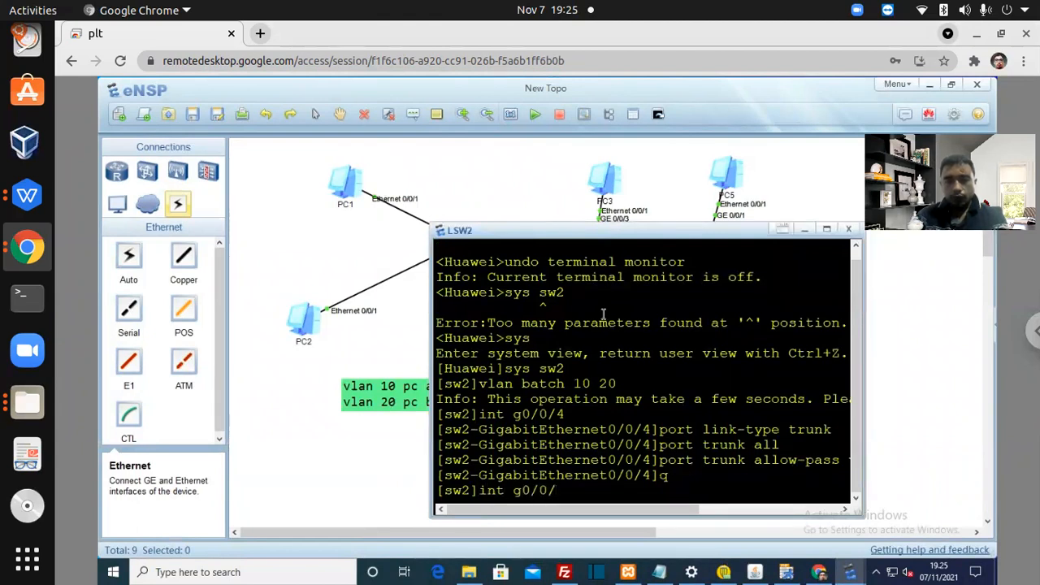
pyautogui.write('/7')
pyautogui.press('Return')
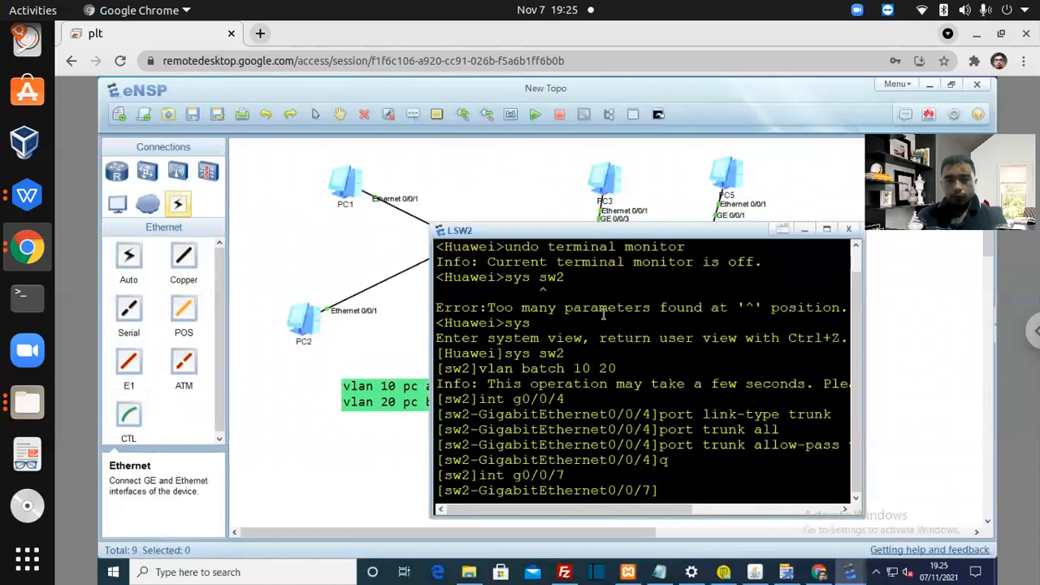
# Configure g0/0/7 as a trunk port and allow all VLANs with "port trunk allow-pass vlan all".
pyautogui.press('Up')
pyautogui.press('Up')
pyautogui.press('Up')
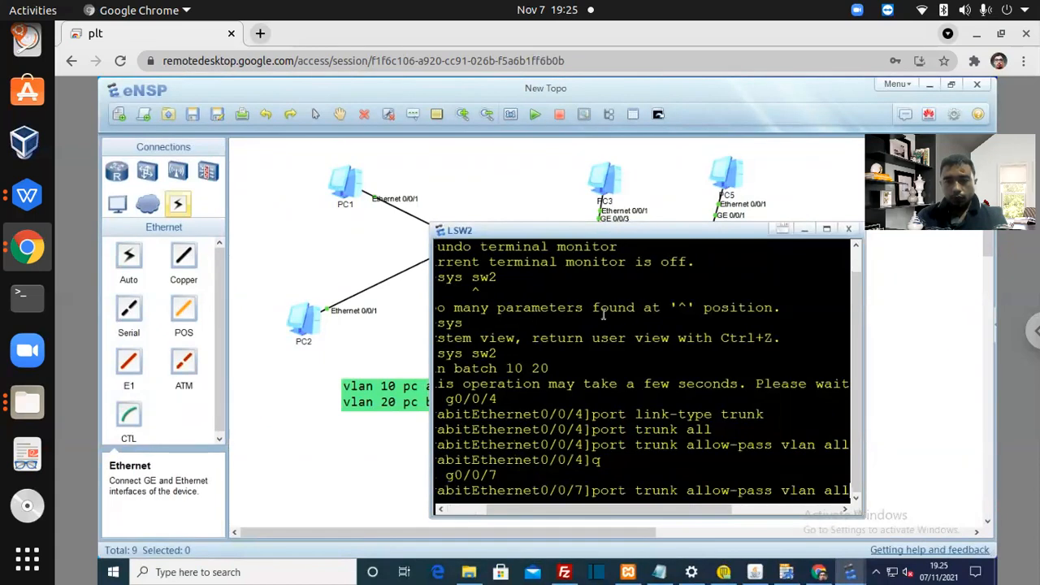
pyautogui.press('Up')
pyautogui.press('Up')
pyautogui.press('Return')
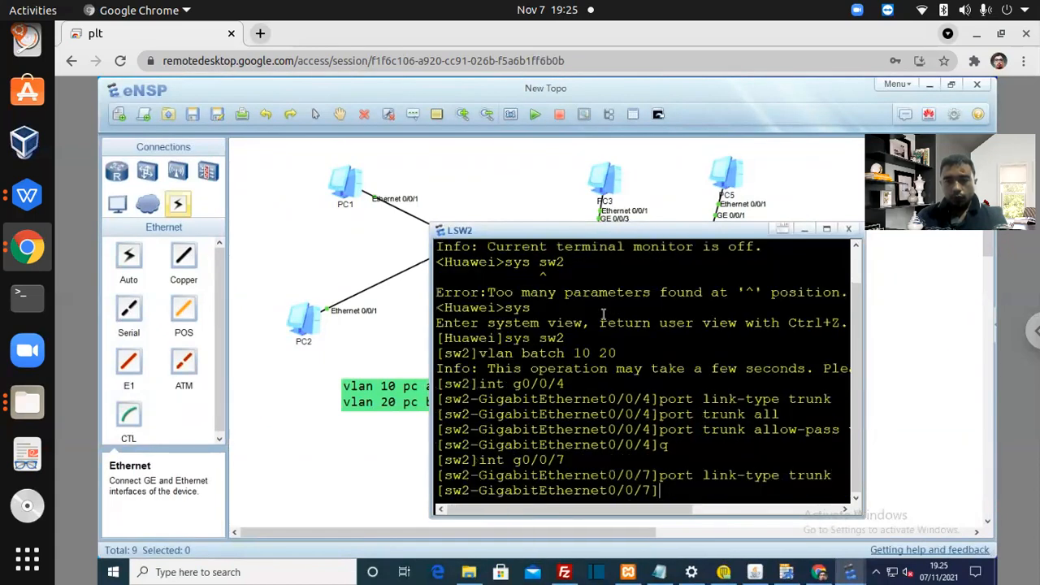
pyautogui.press('Up')
pyautogui.press('Up')
pyautogui.press('Up')
pyautogui.press('Return')
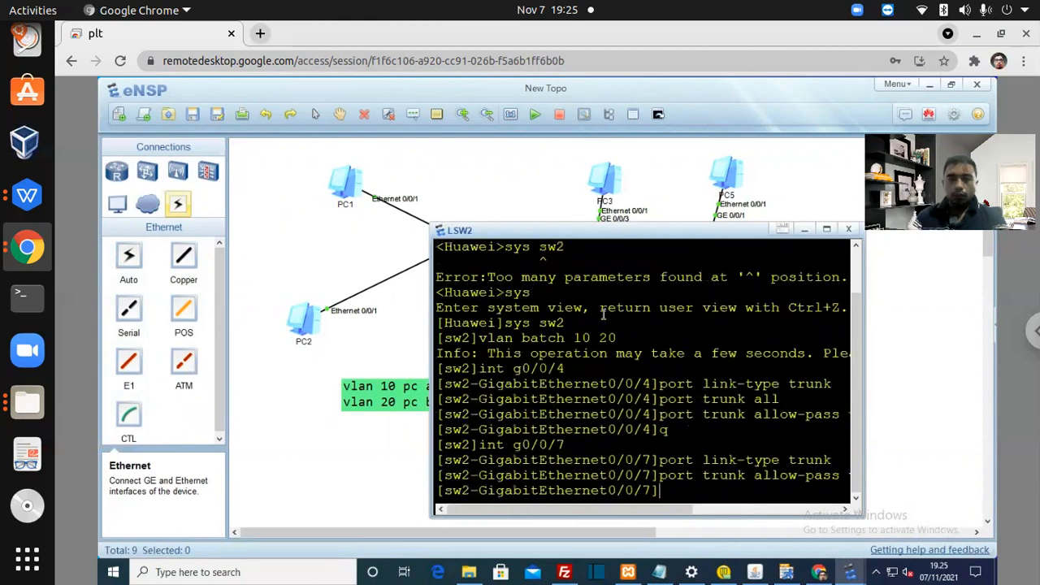
# Copy the g0/0/7 commands from the LSW2 console into the Colab switch 2 cell, one blank line below the g0/0/4 block.
pyautogui.moveTo(660, 491); pyautogui.dragTo(430, 443)
pyautogui.rightClick(483, 449)
pyautogui.click(508, 456)
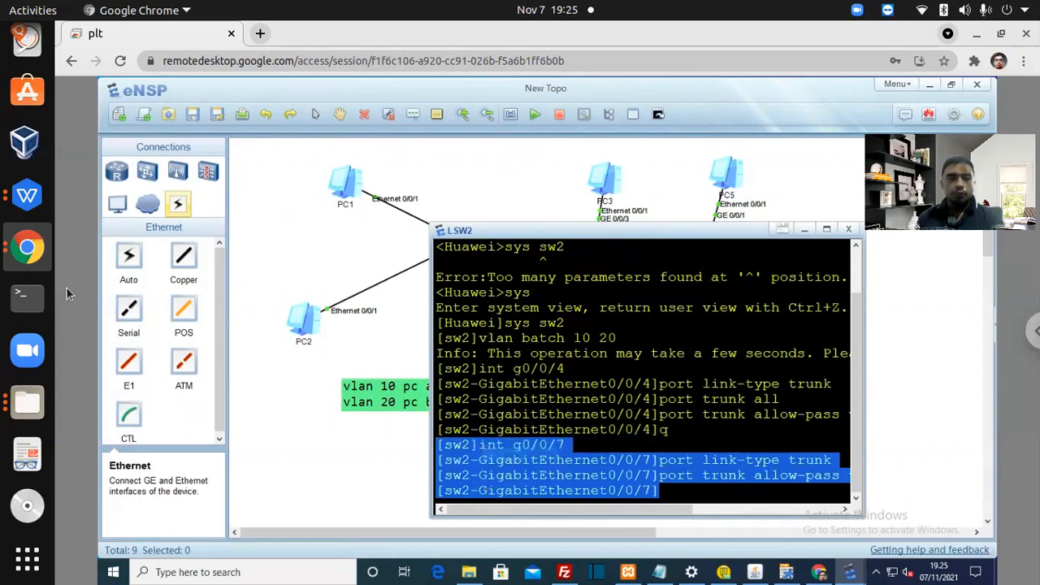
pyautogui.click(27, 248)
pyautogui.click(160, 194)
pyautogui.click(537, 434)
pyautogui.press('Return')
pyautogui.press('Return')
pyautogui.hotkey('ctrl', 'v')
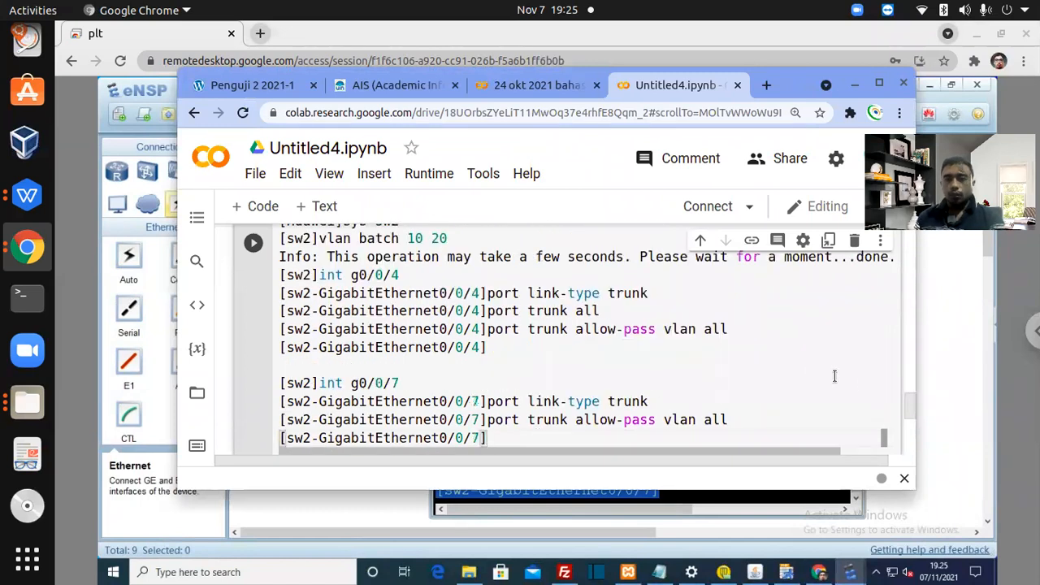
# Switch back to eNSP and move PC4 further below and PC3 further above LSW2 in the topology.
pyautogui.click(942, 358)
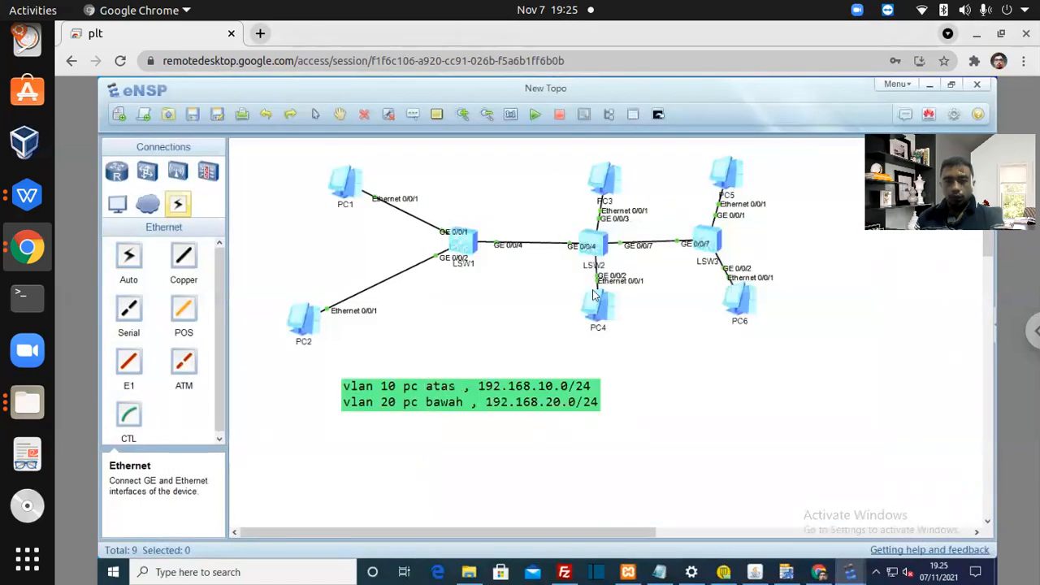
pyautogui.moveTo(595, 304); pyautogui.dragTo(598, 339)
pyautogui.moveTo(603, 170); pyautogui.dragTo(595, 148)
# Reopen the LSW2 console, enter interface g0/0/3 on sw2 and set its link type to access.
pyautogui.doubleClick(603, 247)
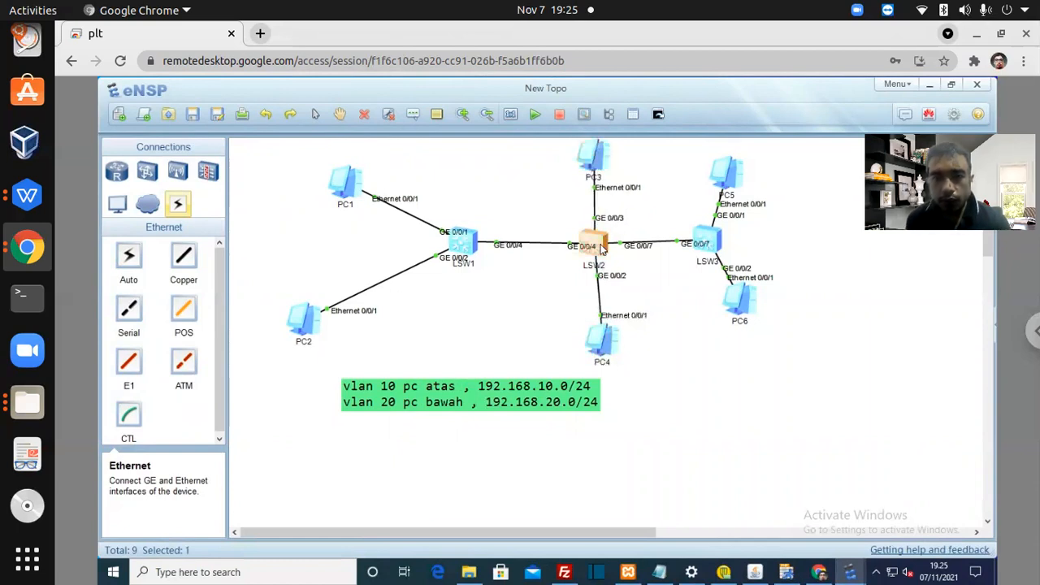
pyautogui.click(607, 313)
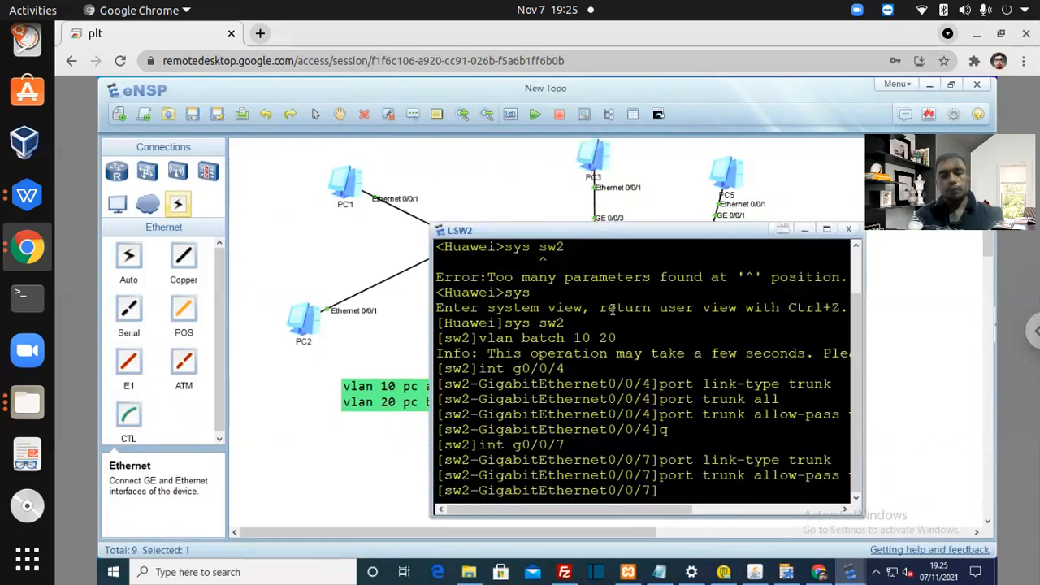
pyautogui.write('q')
pyautogui.press('Return')
pyautogui.write('int g0/0/3')
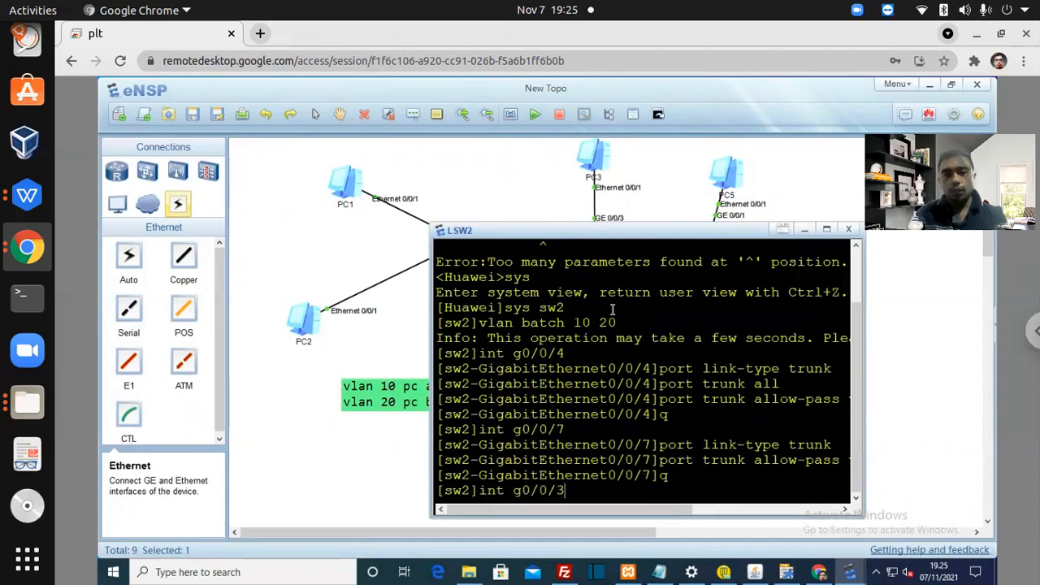
pyautogui.press('Return')
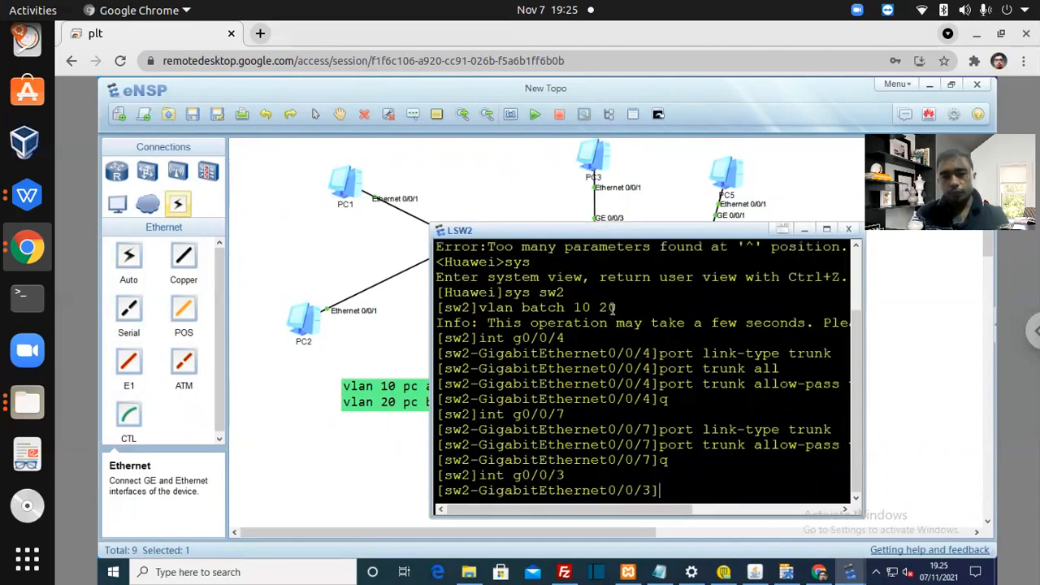
pyautogui.write('port lin')
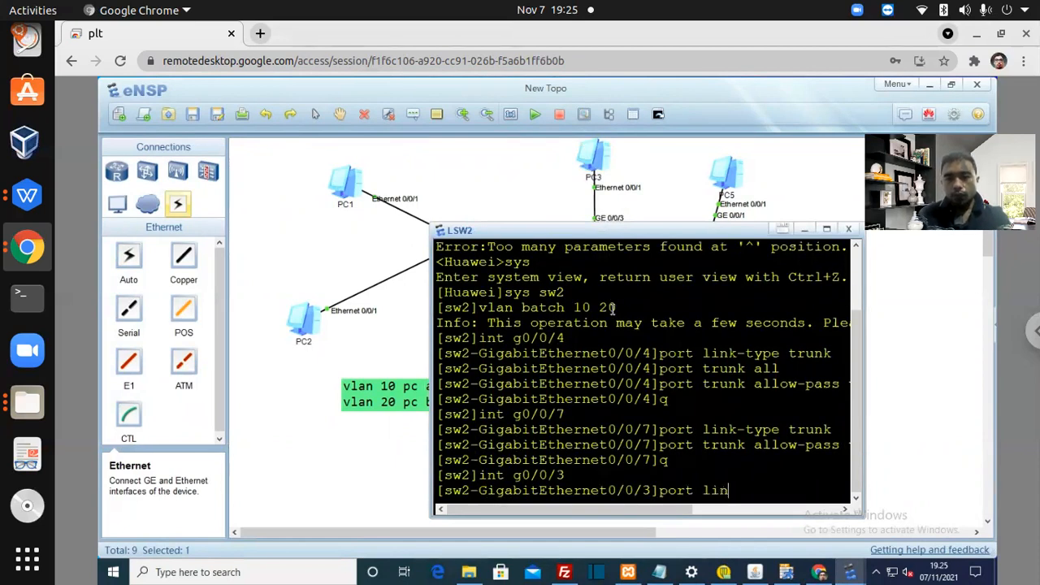
pyautogui.write('k-ty')
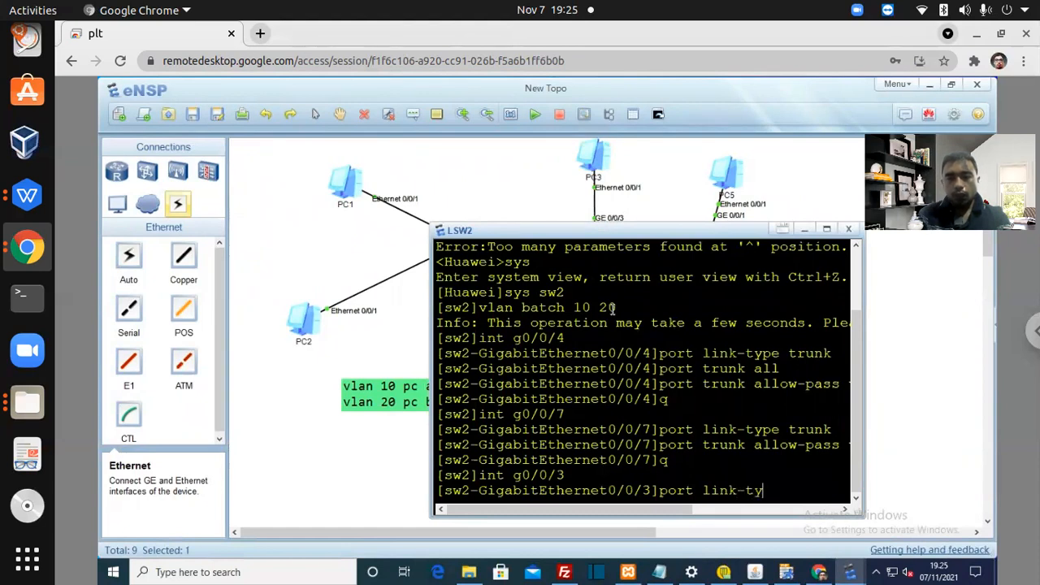
pyautogui.write('pe access')
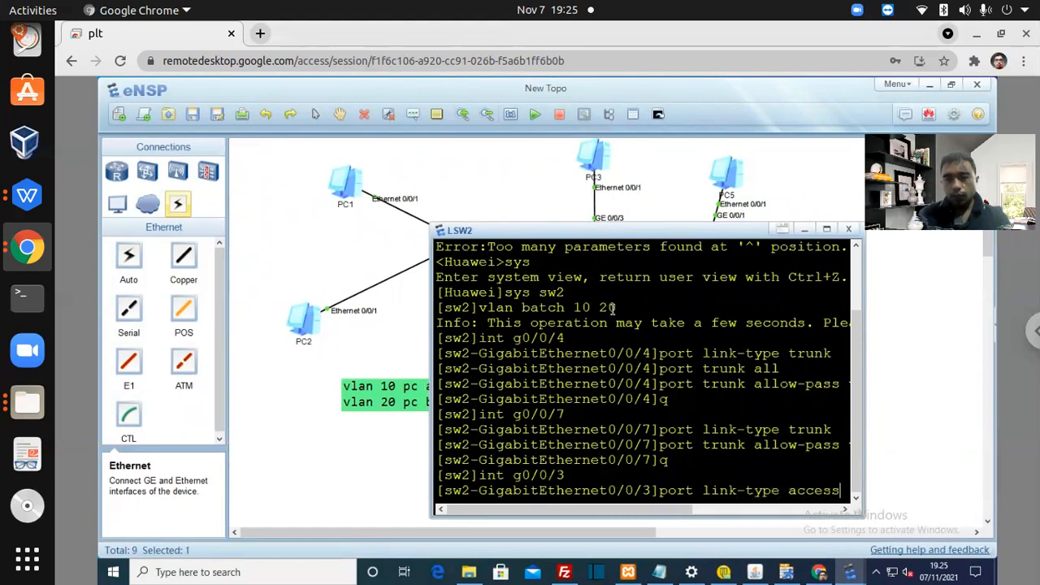
pyautogui.press('Return')
# Assign g0/0/3 to VLAN 10 with "port default vlan 10" and exit the interface view.
pyautogui.write('po')
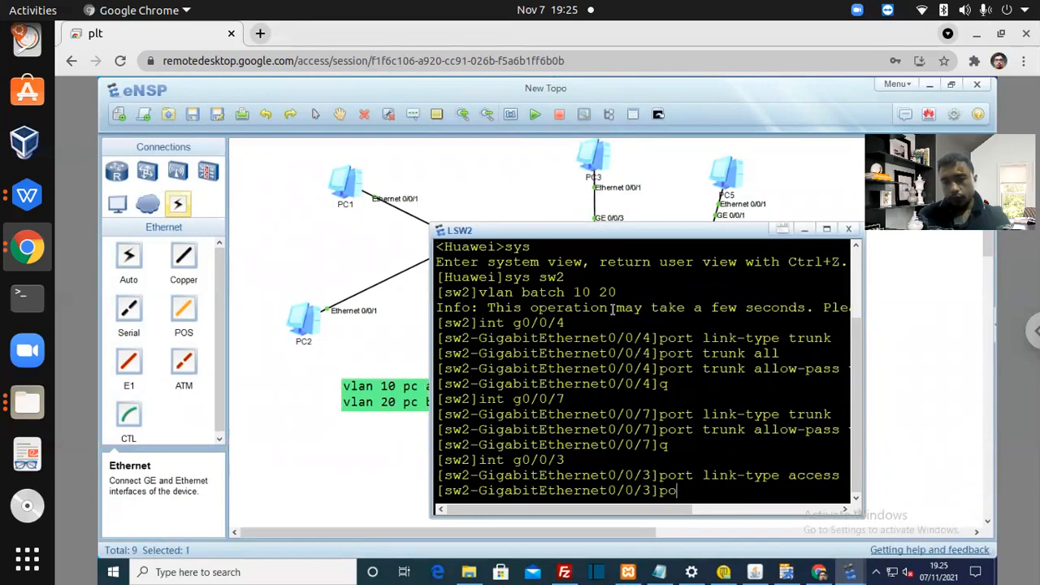
pyautogui.write('rt defa')
pyautogui.press('Tab')
pyautogui.write('vlan 10')
pyautogui.press('Return')
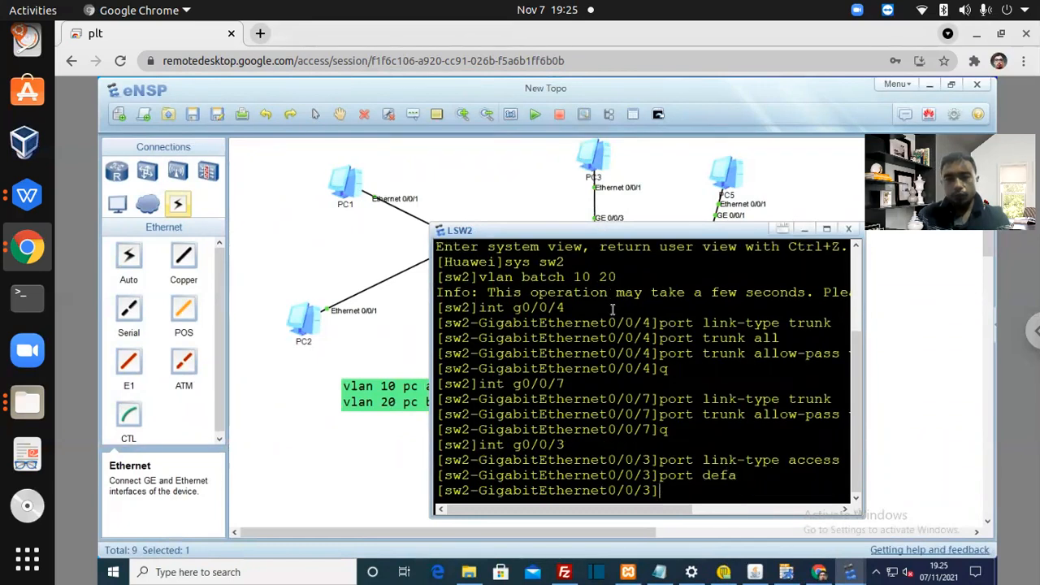
pyautogui.write('q')
pyautogui.press('Return')
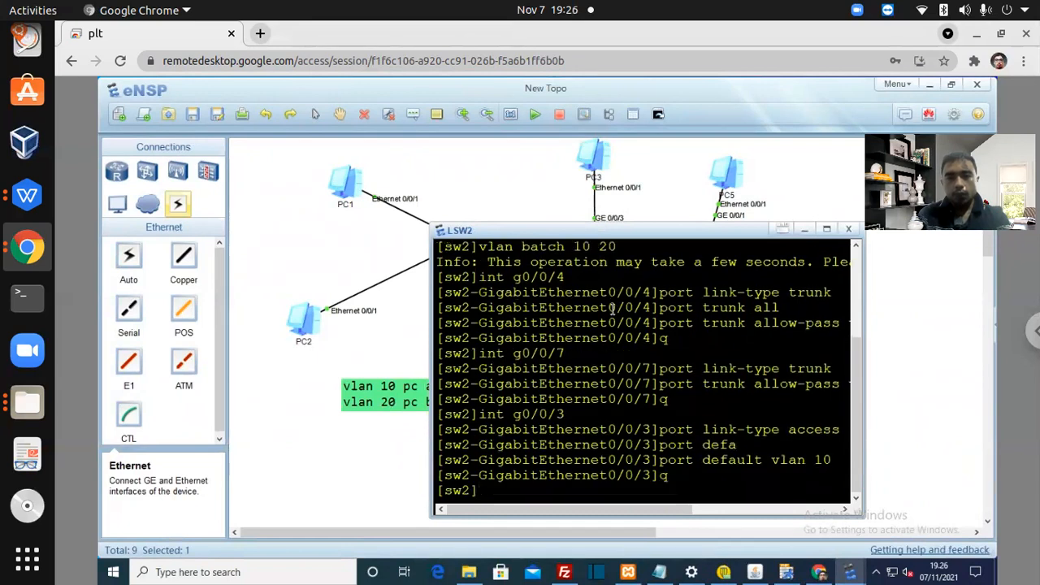
# Enter interface g0/0/1 on sw2, with the console window moved higher, and set its link type to access.
pyautogui.write('int g0/0/')
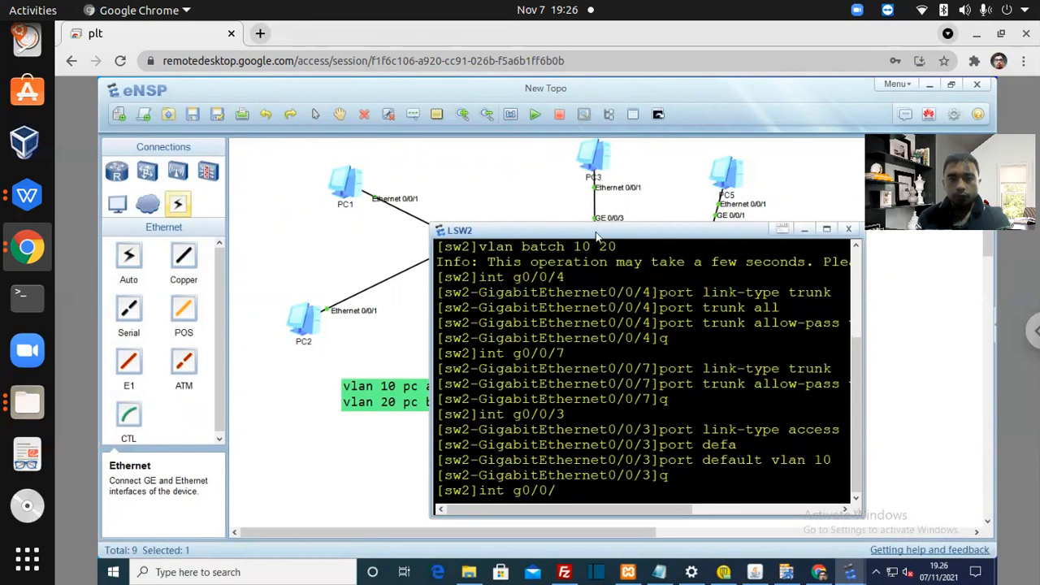
pyautogui.moveTo(598, 231); pyautogui.dragTo(566, 151)
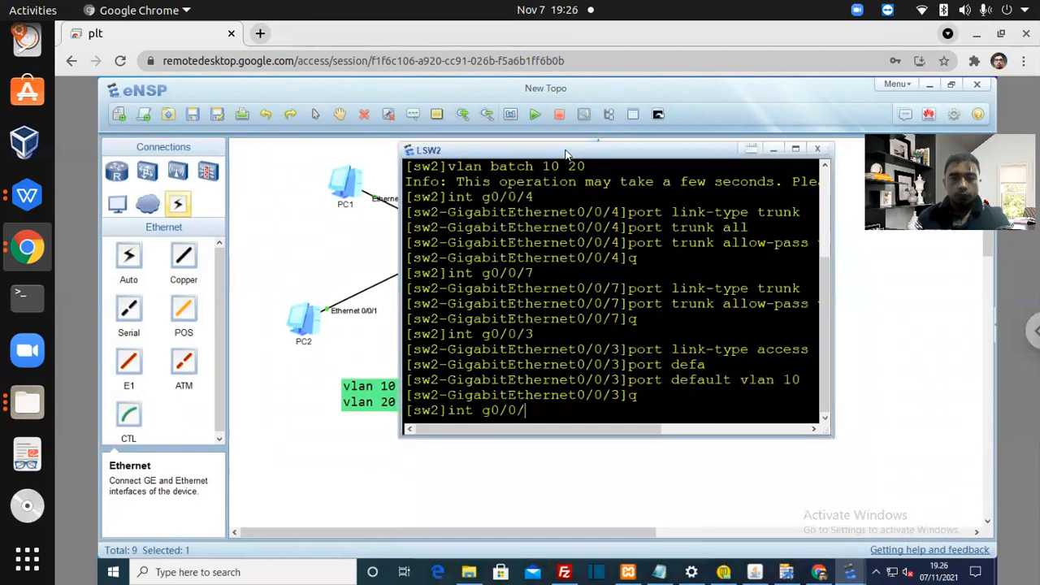
pyautogui.press('Return')
pyautogui.press('Up')
pyautogui.press('Up')
pyautogui.press('Up')
pyautogui.press('Up')
pyautogui.press('Up')
pyautogui.press('Return')
# Assign g0/0/1 on sw2 to VLAN 10 with "port default vlan 10".
pyautogui.press('Up')
pyautogui.press('Up')
pyautogui.press('Up')
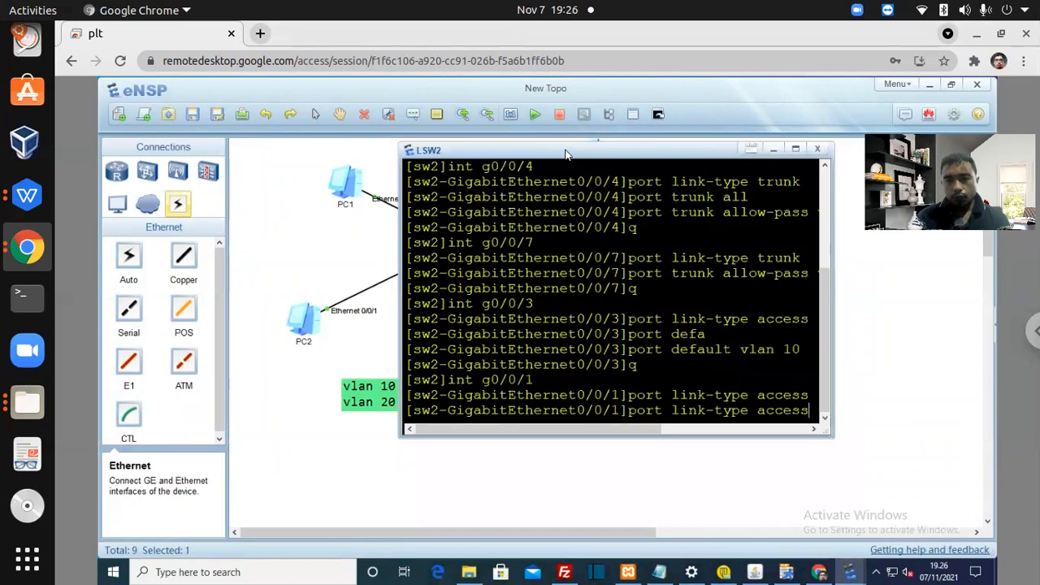
pyautogui.press('Up')
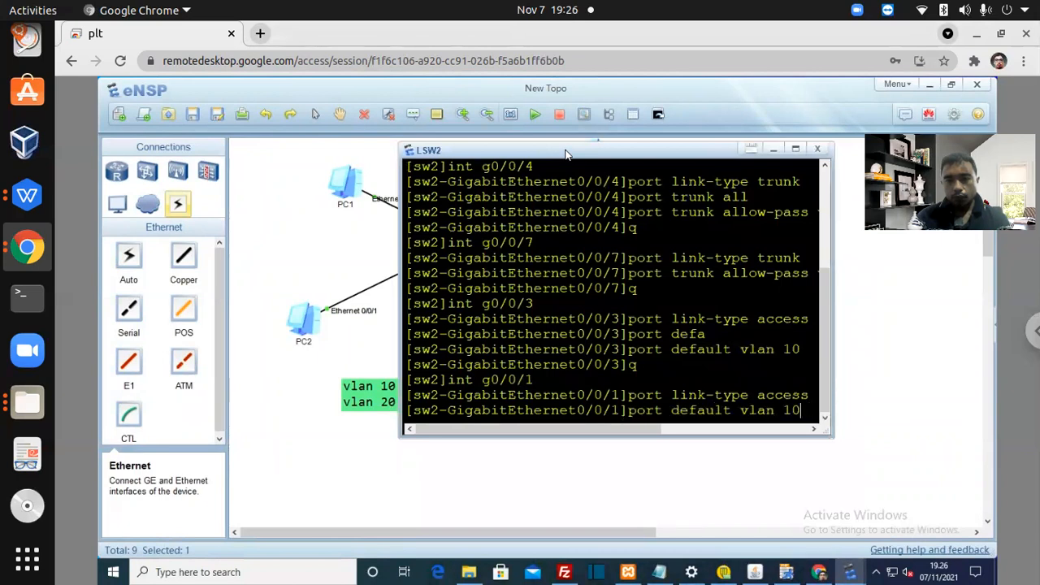
pyautogui.press('Return')
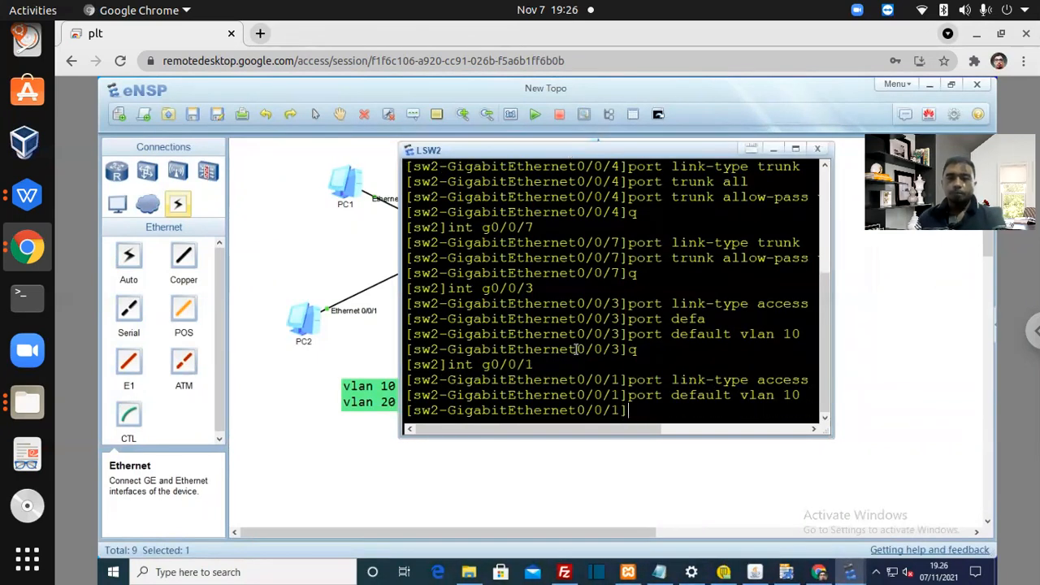
# Copy the g0/0/1 access commands from the LSW2 console into the Colab switch 2 cell, below the g0/0/7 block.
pyautogui.moveTo(628, 412); pyautogui.dragTo(392, 366)
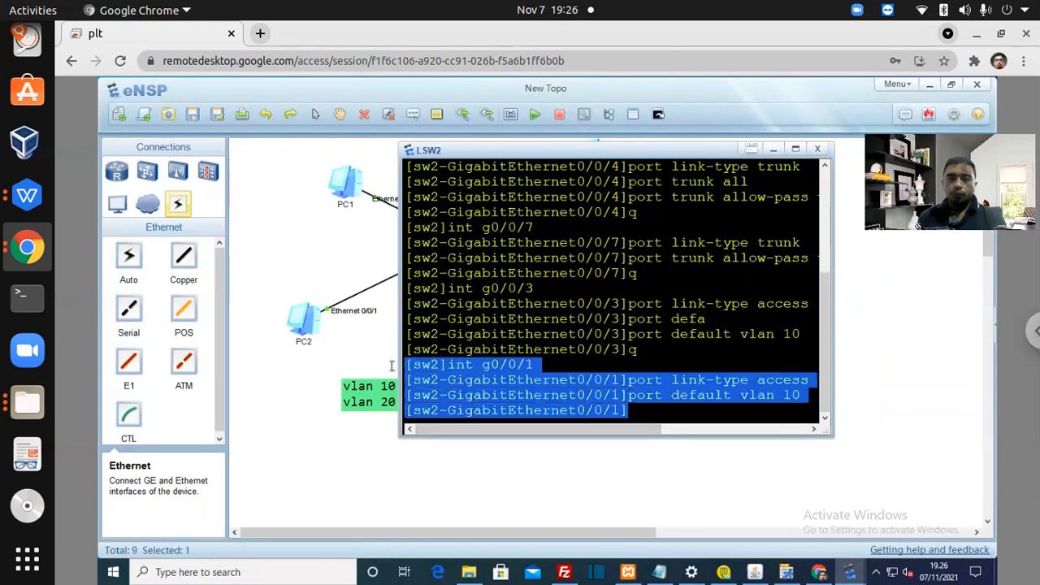
pyautogui.rightClick(489, 372)
pyautogui.click(512, 384)
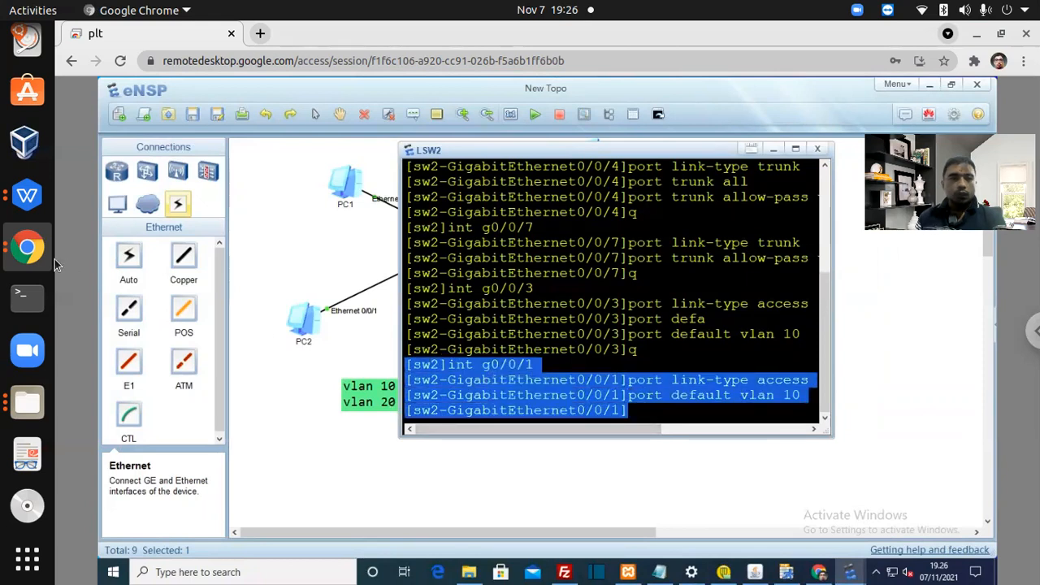
pyautogui.click(36, 255)
pyautogui.click(146, 187)
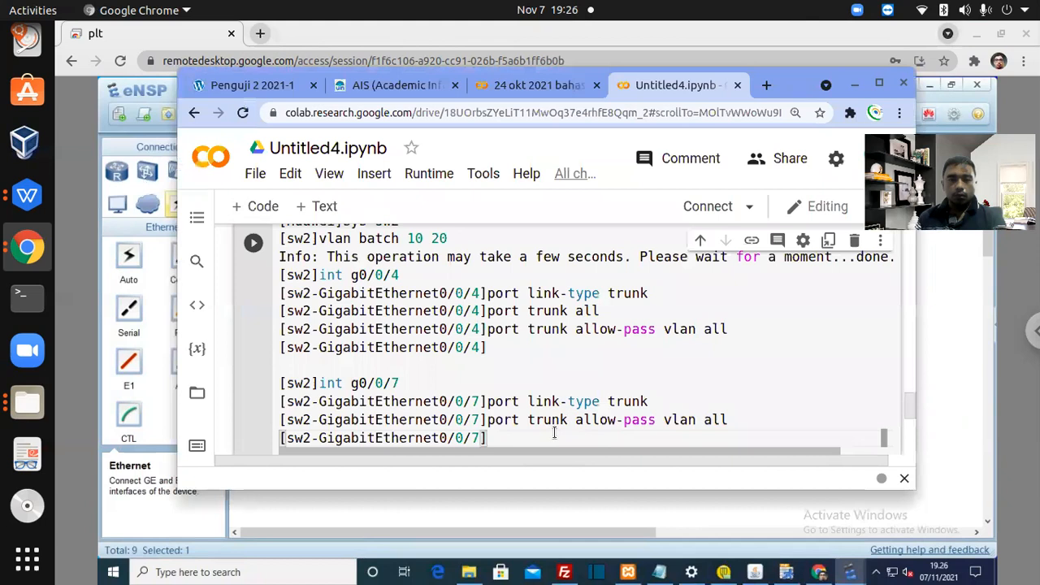
pyautogui.press('Return')
pyautogui.press('Return')
pyautogui.hotkey('ctrl', 'v')
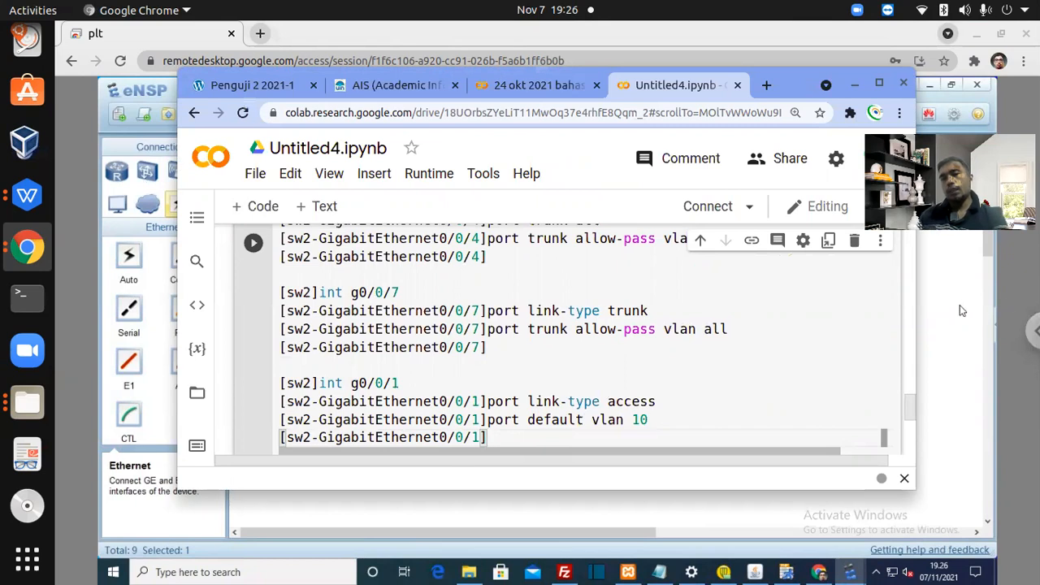
# Add an empty code cell below the switch 2 cell and rename the notebook "7 nov 2021 antar vlan huawei", keeping the .ipynb extension.
pyautogui.click(376, 174)
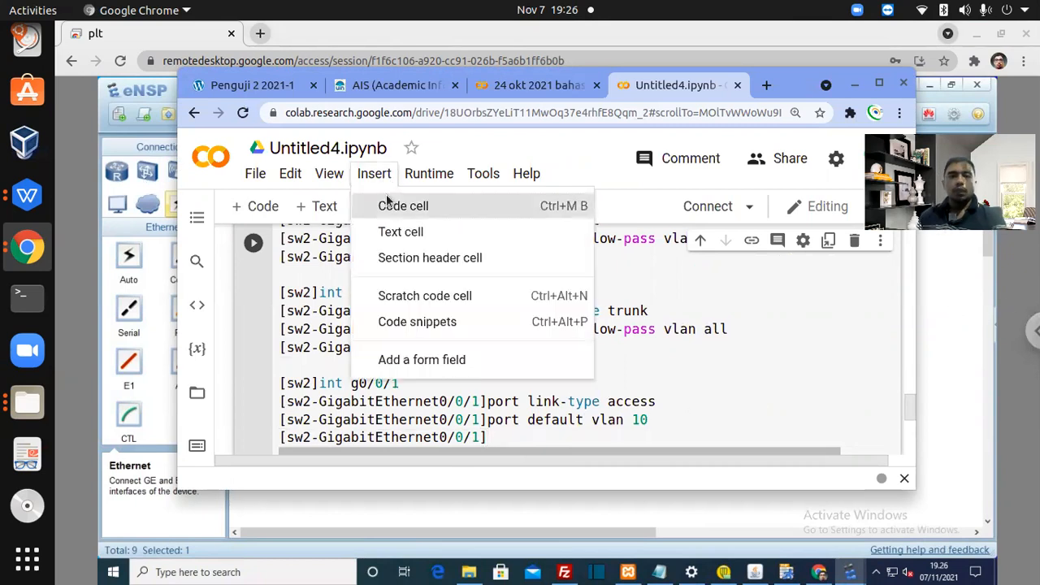
pyautogui.click(398, 205)
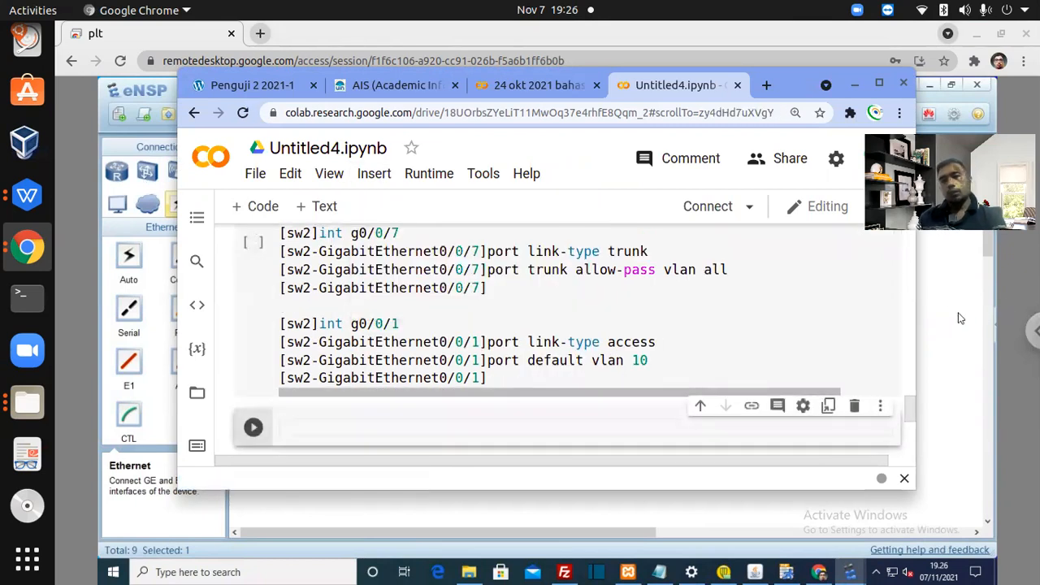
pyautogui.click(340, 148)
pyautogui.doubleClick(340, 148)
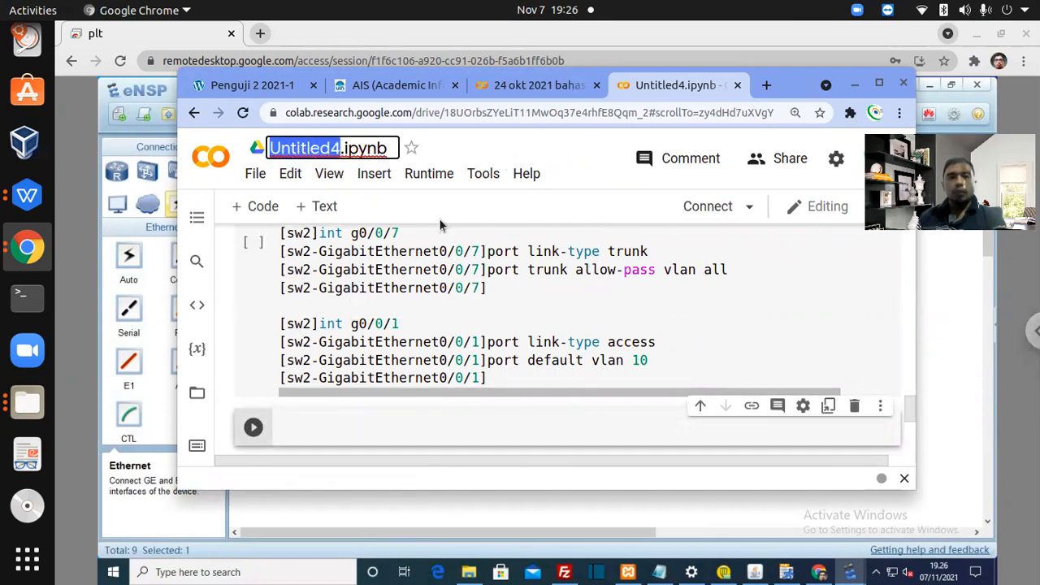
pyautogui.write('7 nov 2021')
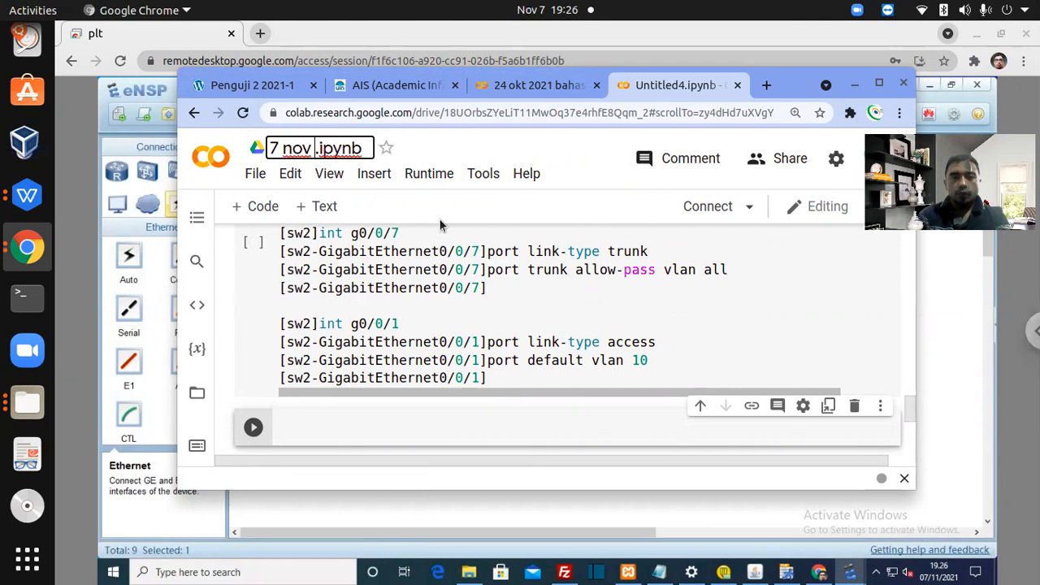
pyautogui.write(' itne')
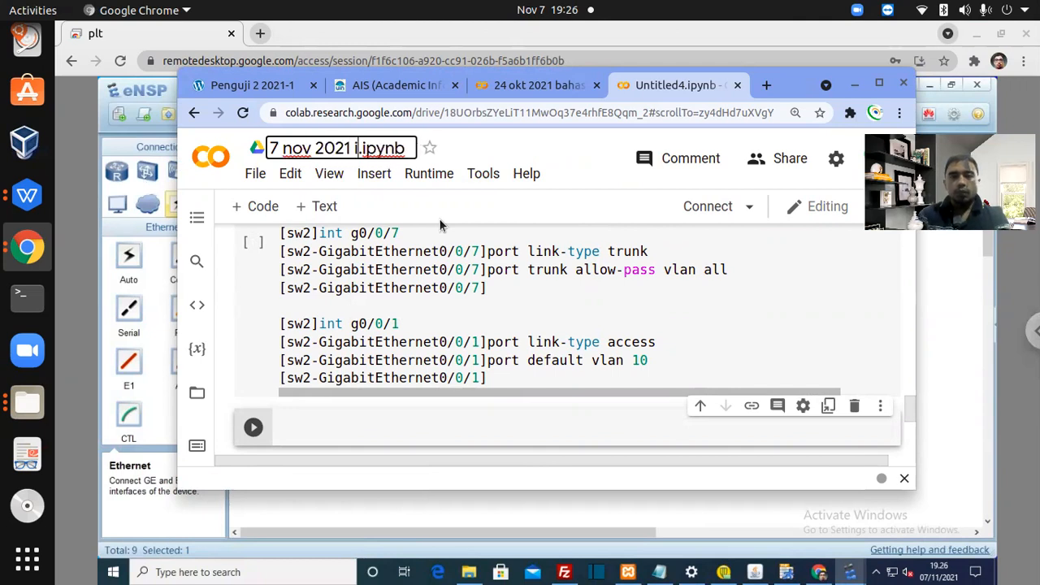
pyautogui.press('BackSpace')
pyautogui.press('BackSpace')
pyautogui.press('BackSpace')
pyautogui.press('BackSpace')
pyautogui.press('BackSpace')
pyautogui.write('antar')
pyautogui.write(' vlan huawei')
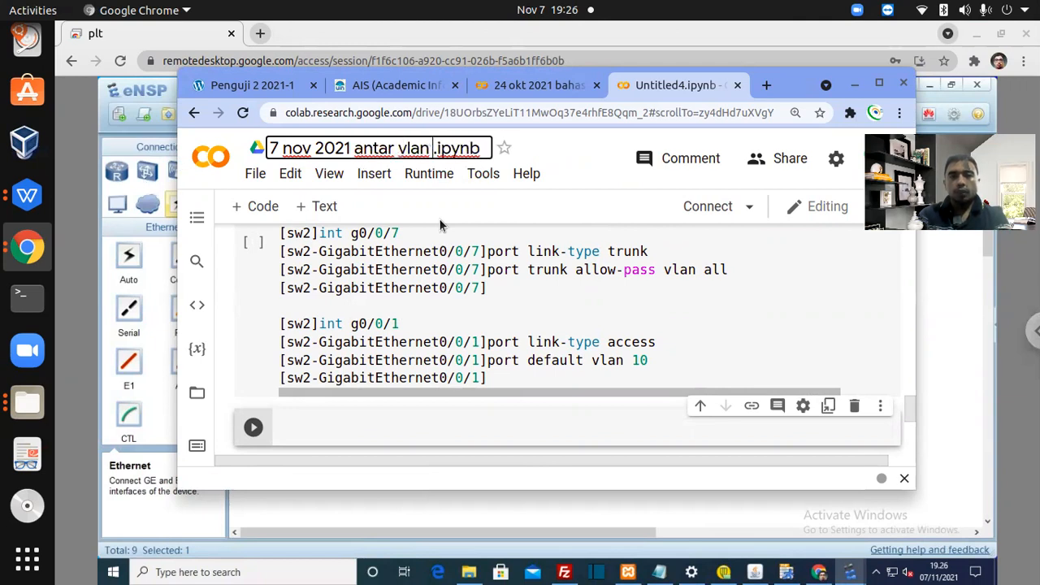
pyautogui.press('Return')
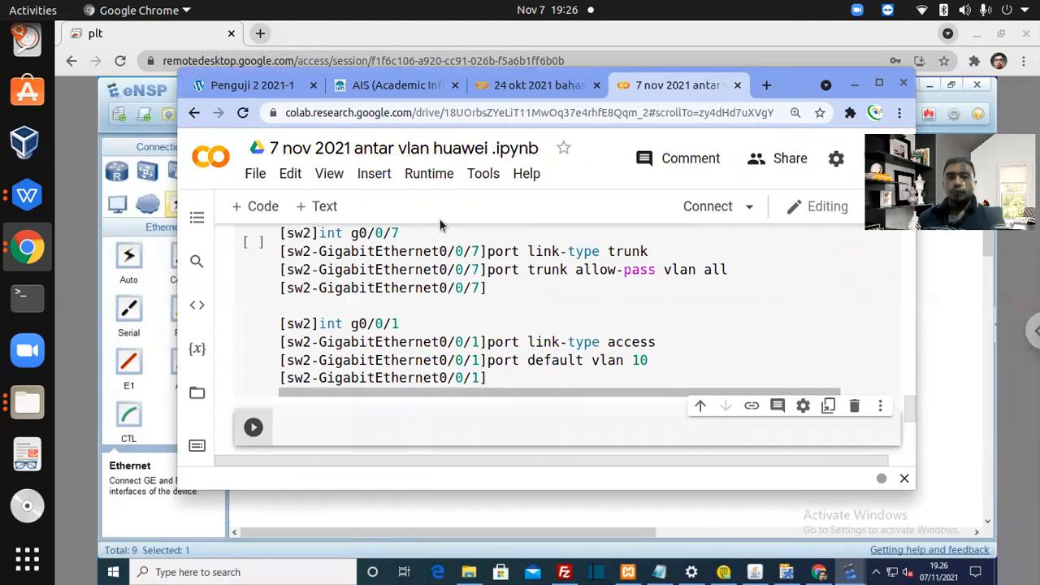
# Return to the eNSP topology, open the LSW3 console and turn off log output with "undo terminal monitor".
pyautogui.click(946, 234)
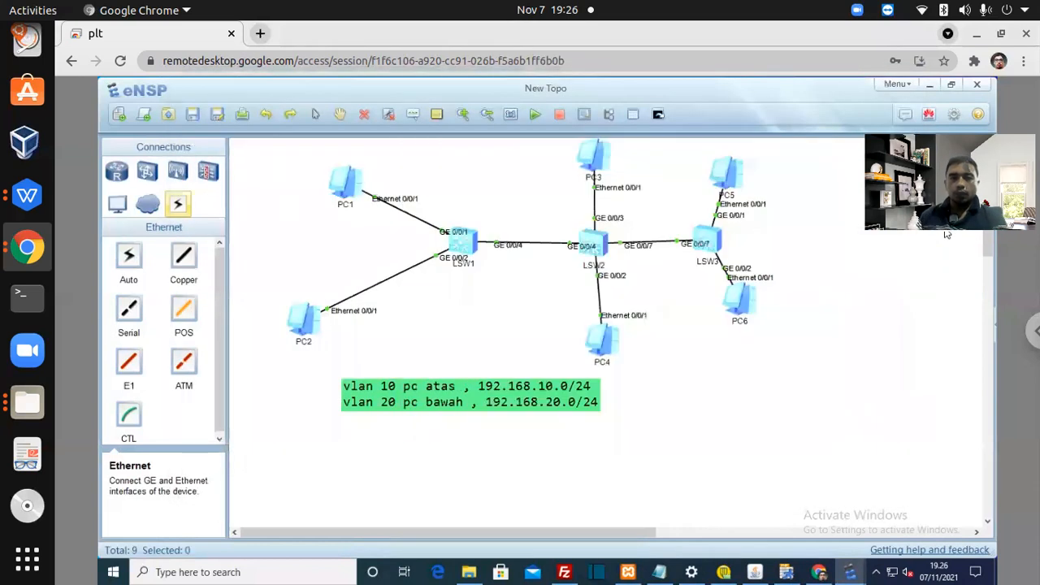
pyautogui.doubleClick(709, 238)
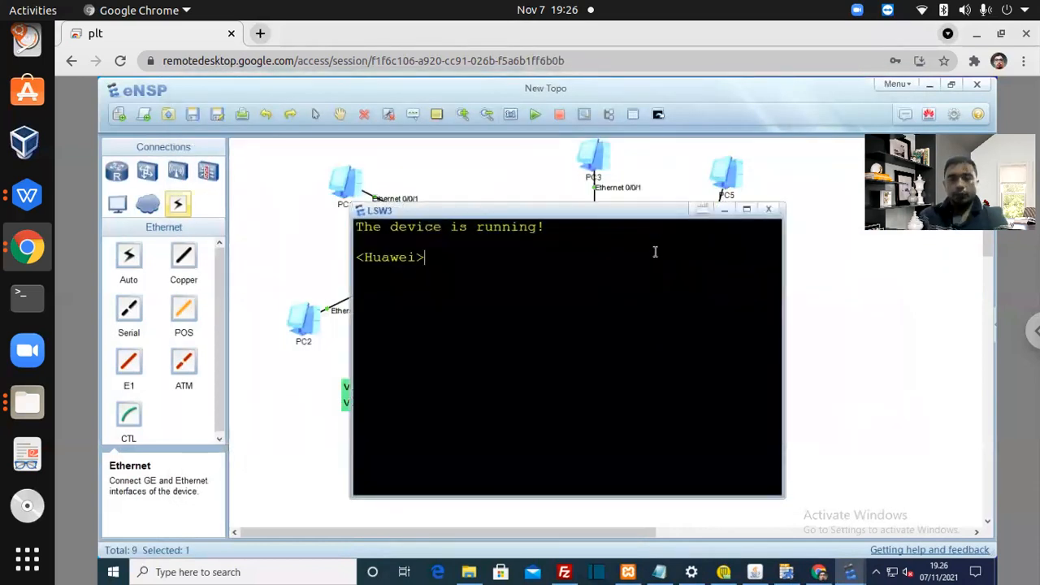
pyautogui.write('undo termi')
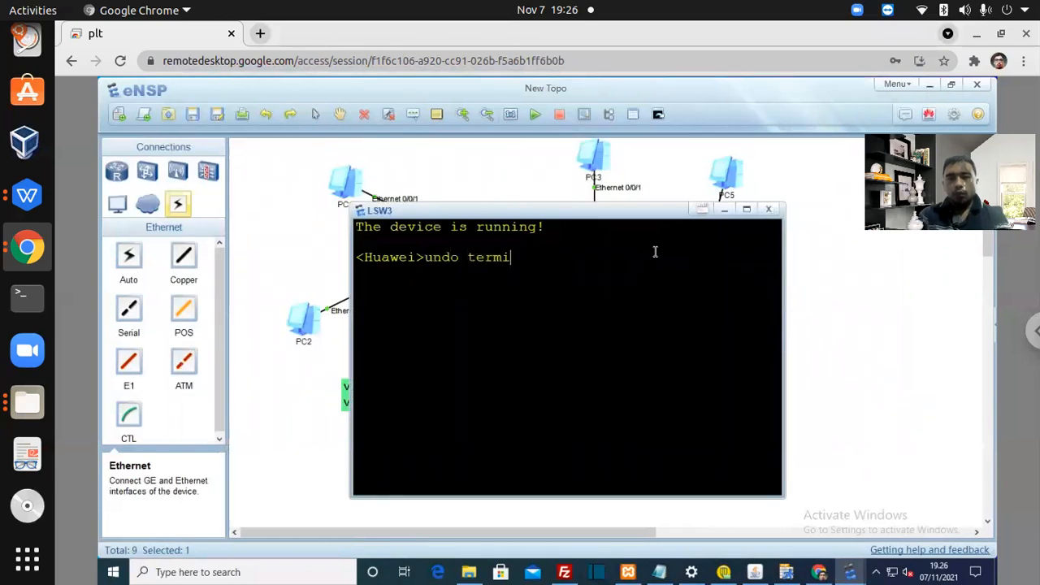
pyautogui.write('nal monitor')
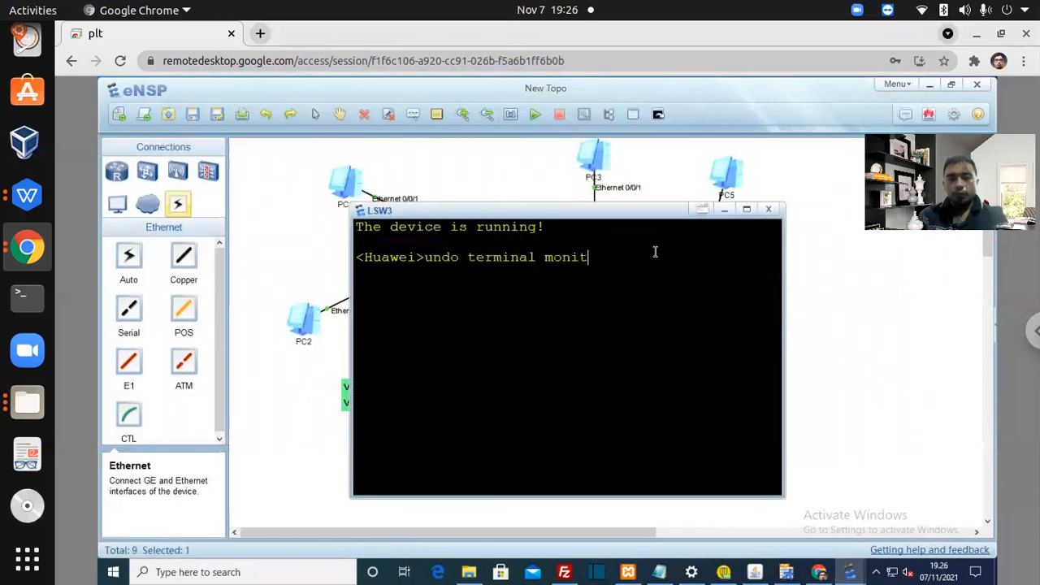
pyautogui.press('Return')
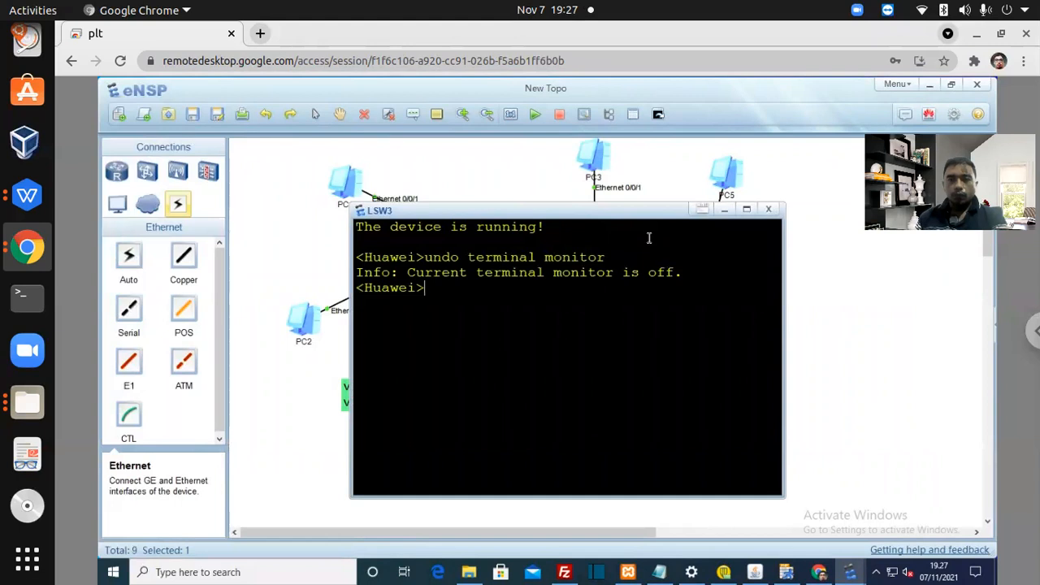
# Move the LSW3 console clear of the switch, enter system view and name the device sw3.
pyautogui.moveTo(636, 213); pyautogui.dragTo(425, 125)
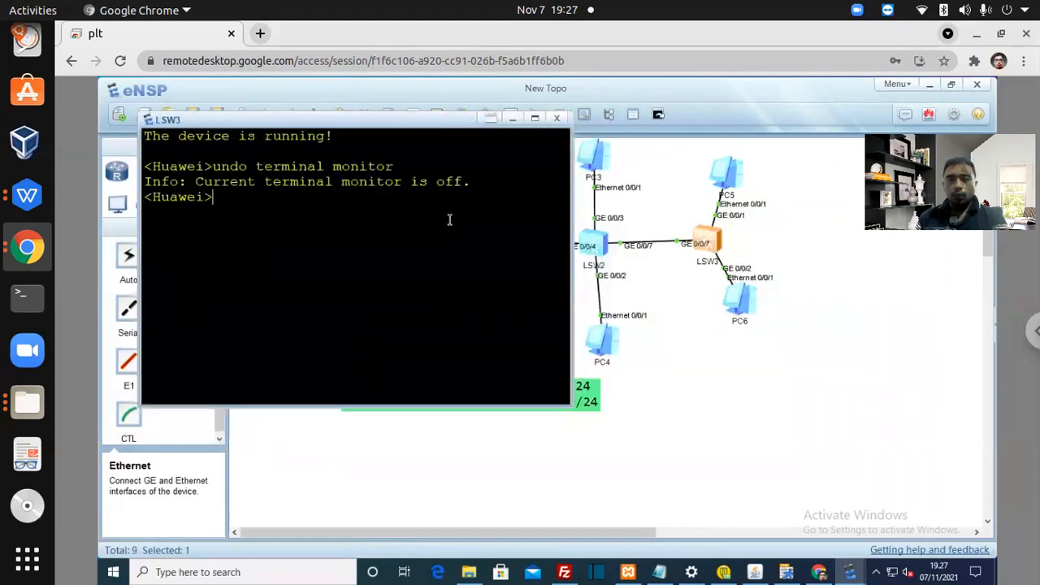
pyautogui.write('sys')
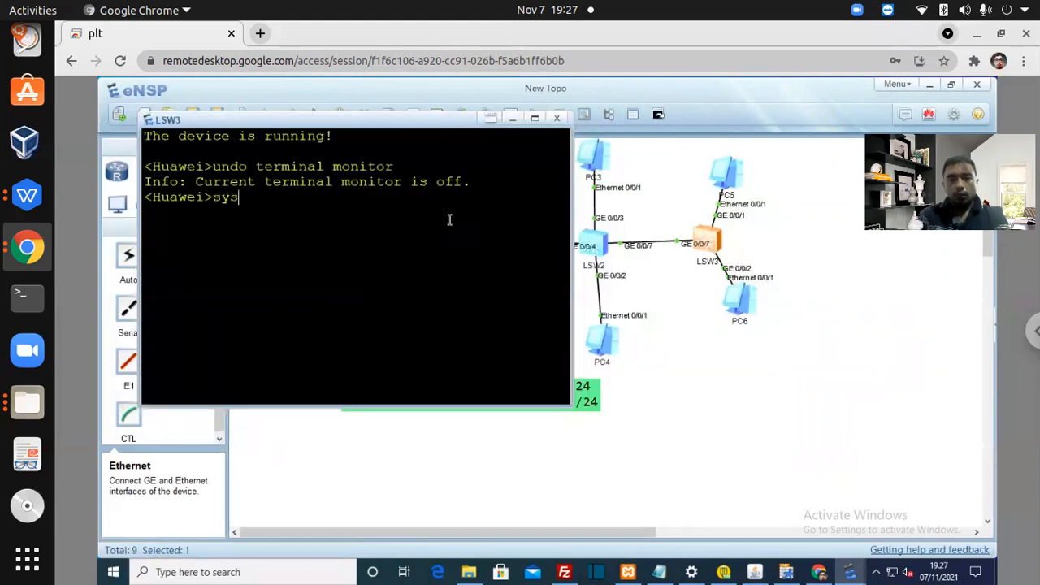
pyautogui.press('Return')
pyautogui.write('sys')
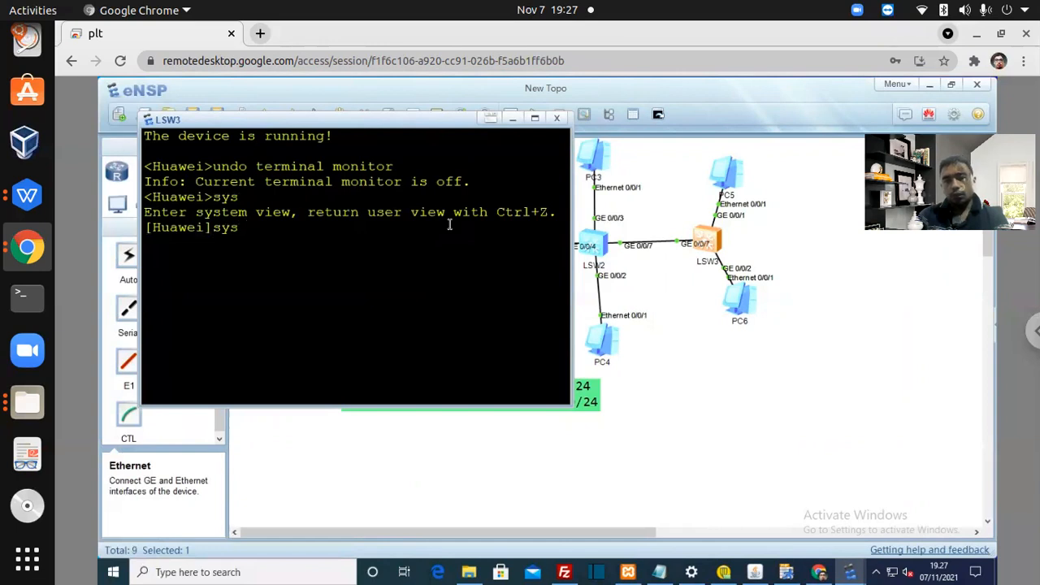
pyautogui.write(' sw3')
pyautogui.press('Return')
# Enter interface g0/0/7 on sw3 and set its link type to trunk with "port link-type trunk".
pyautogui.write('int g0/0/7')
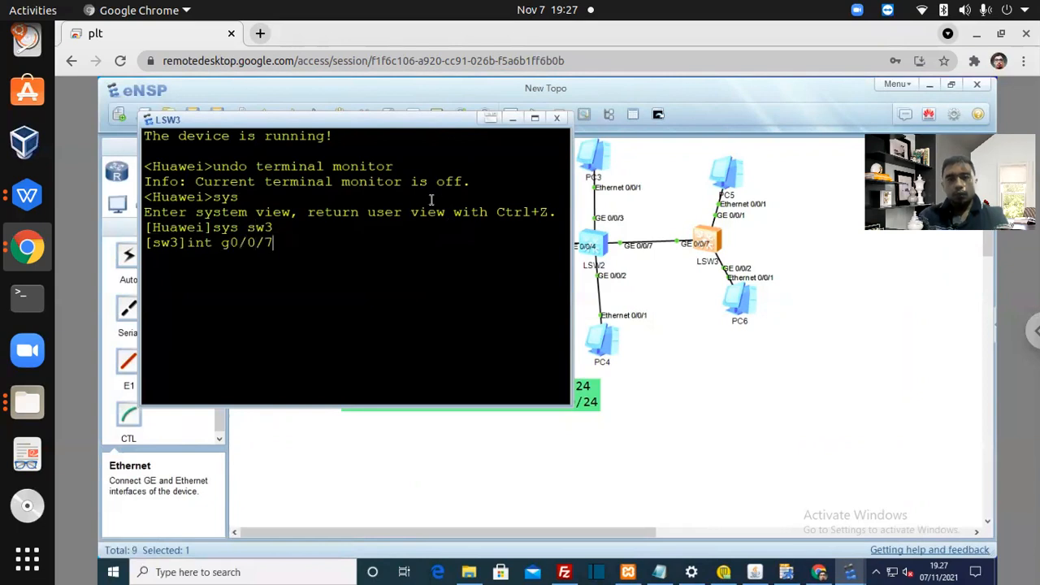
pyautogui.press('Return')
pyautogui.write('port default')
pyautogui.press('BackSpace')
pyautogui.press('BackSpace')
pyautogui.press('BackSpace')
pyautogui.press('BackSpace')
pyautogui.press('BackSpace')
pyautogui.press('BackSpace')
pyautogui.write('link-type trun')
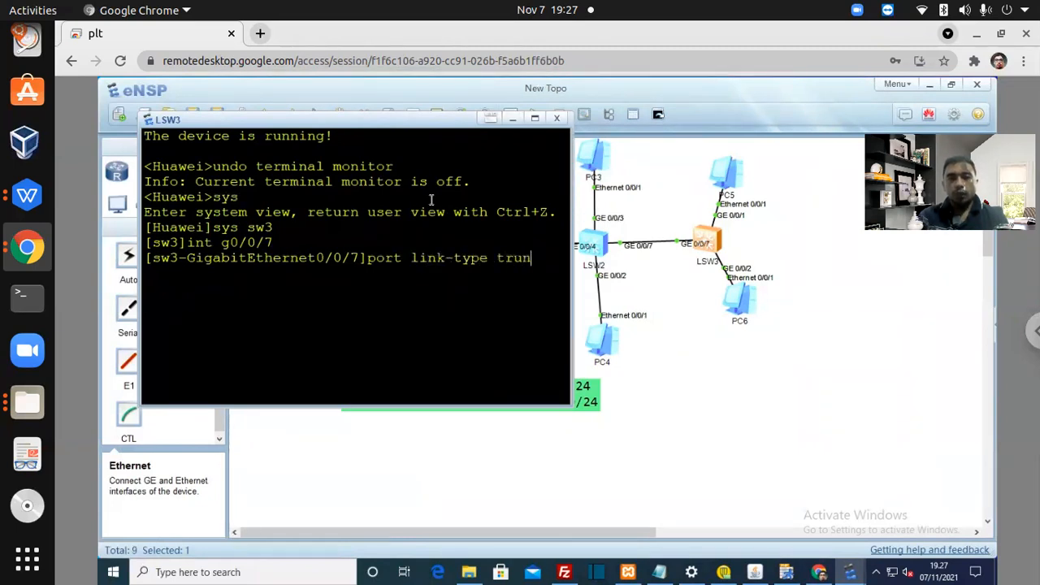
pyautogui.write('k')
pyautogui.press('Return')
# Allow all VLANs on the sw3 g0/0/7 trunk with "port trunk allow-pass vlan all".
pyautogui.write('po')
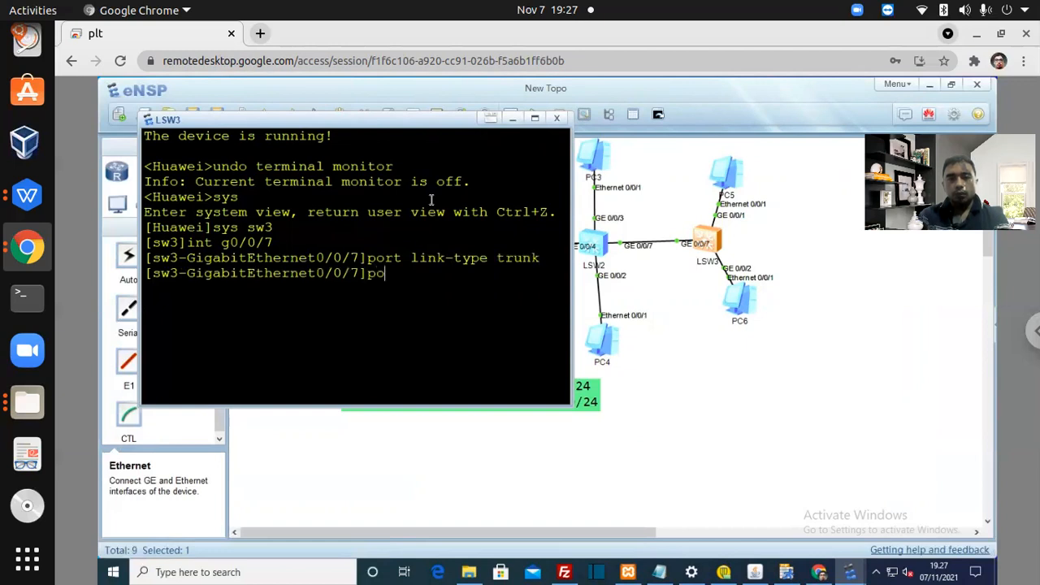
pyautogui.write('rt trunk all')
pyautogui.write('o')
pyautogui.press('Tab')
pyautogui.write('v')
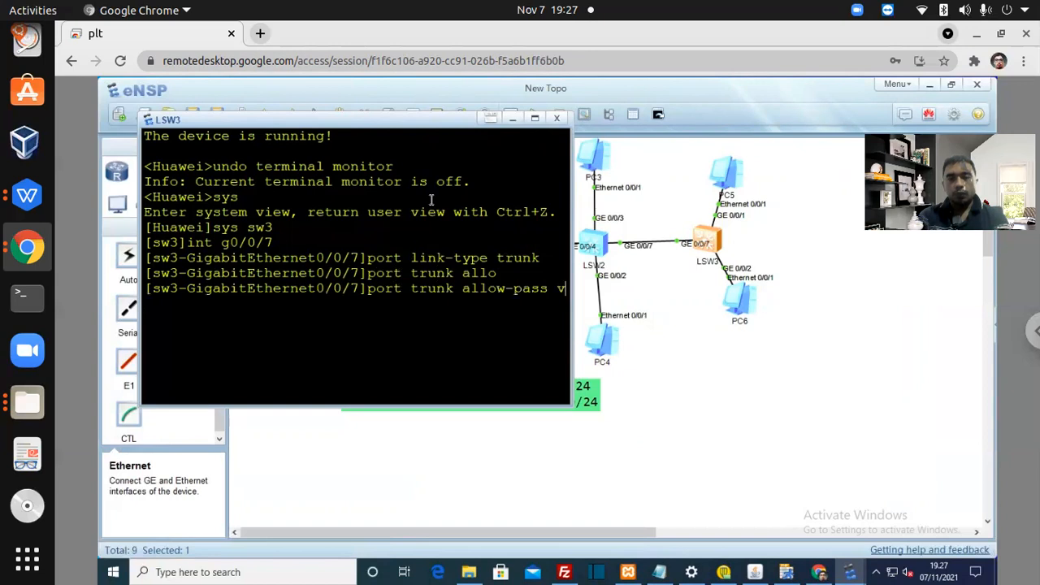
pyautogui.write('lan all')
pyautogui.press('Return')
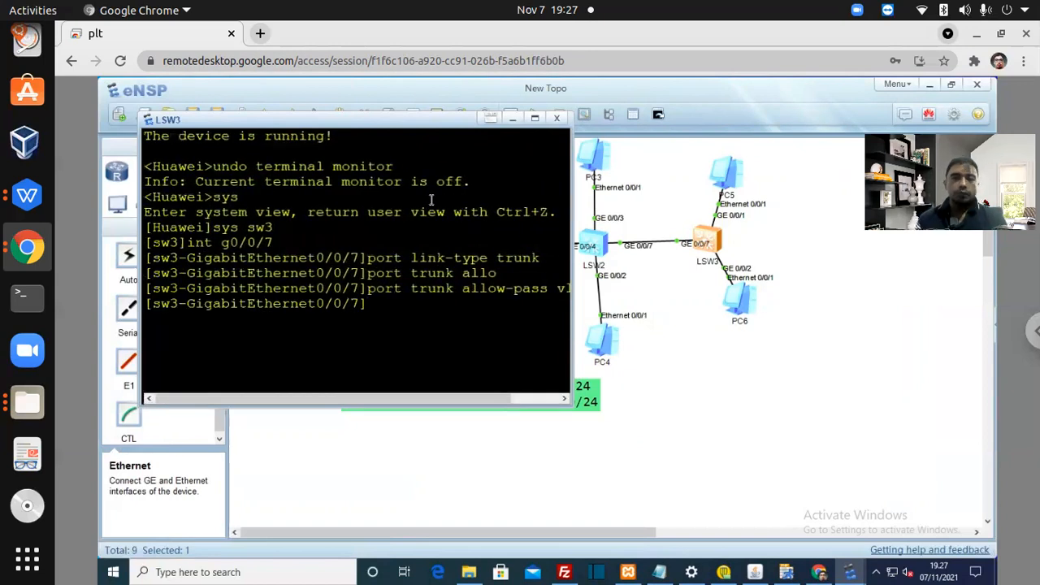
# Copy the LSW3 console commands, from "undo terminal monitor" through the g0/0/7 trunk setup, into the empty Colab cell.
pyautogui.moveTo(375, 306); pyautogui.dragTo(145, 164)
pyautogui.rightClick(182, 194)
pyautogui.click(210, 201)
pyautogui.click(41, 253)
pyautogui.click(59, 244)
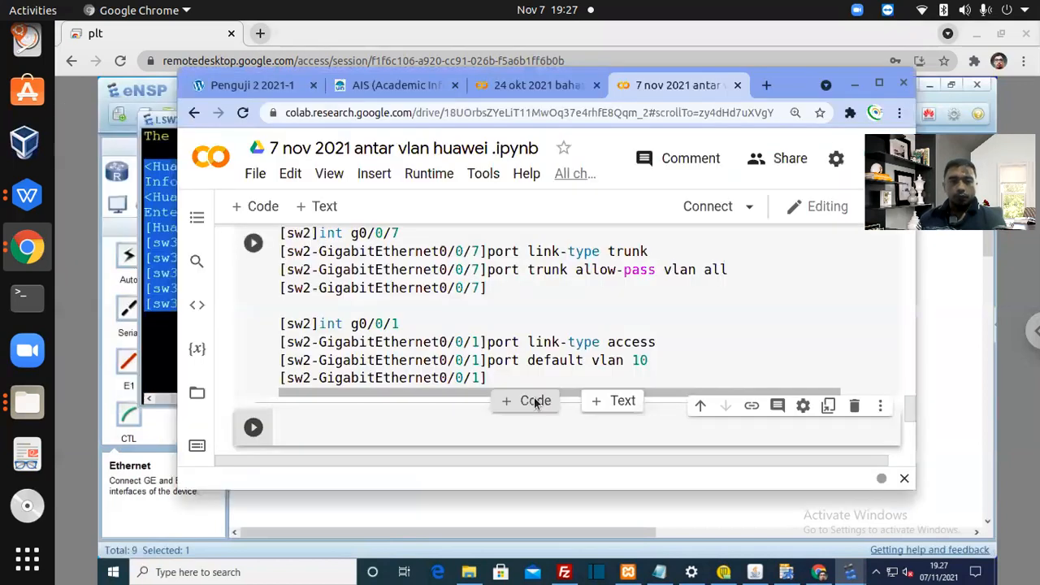
pyautogui.click(476, 423)
pyautogui.hotkey('ctrl', 'v')
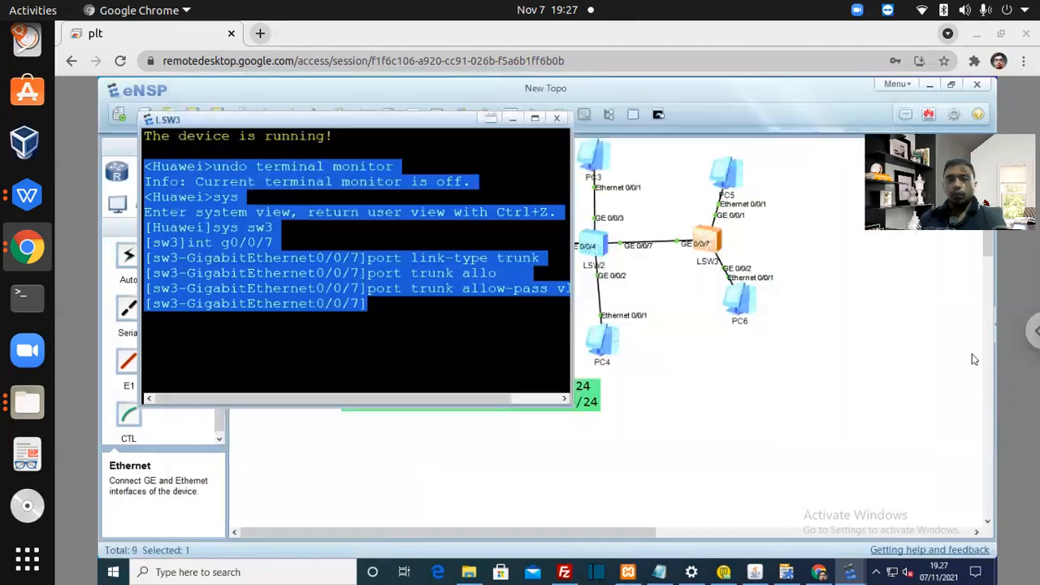
# Back in the LSW3 console, leave g0/0/7, enter interface g0/0/1 and set its link type to access.
pyautogui.click(972, 354)
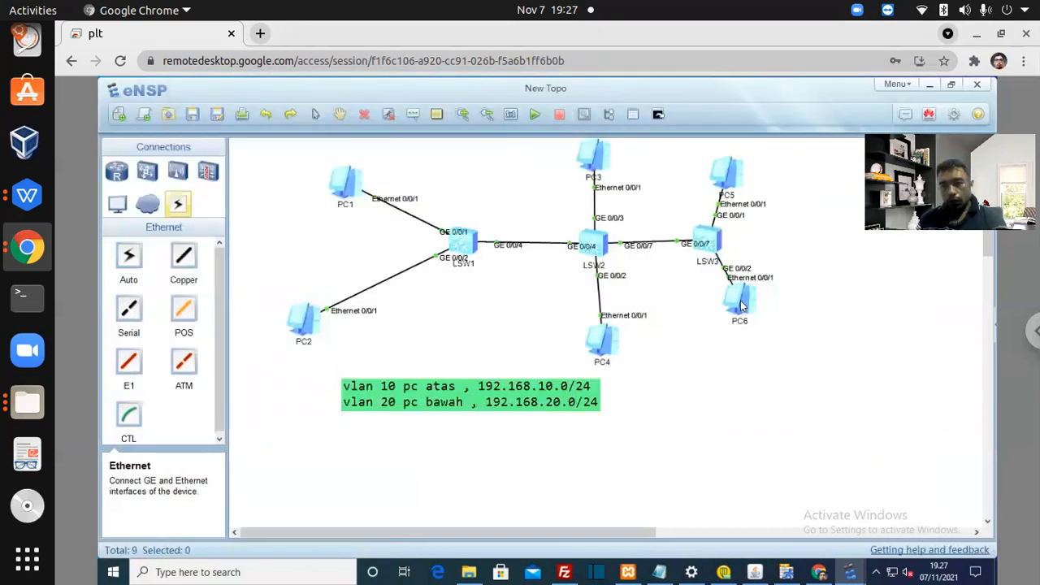
pyautogui.doubleClick(703, 244)
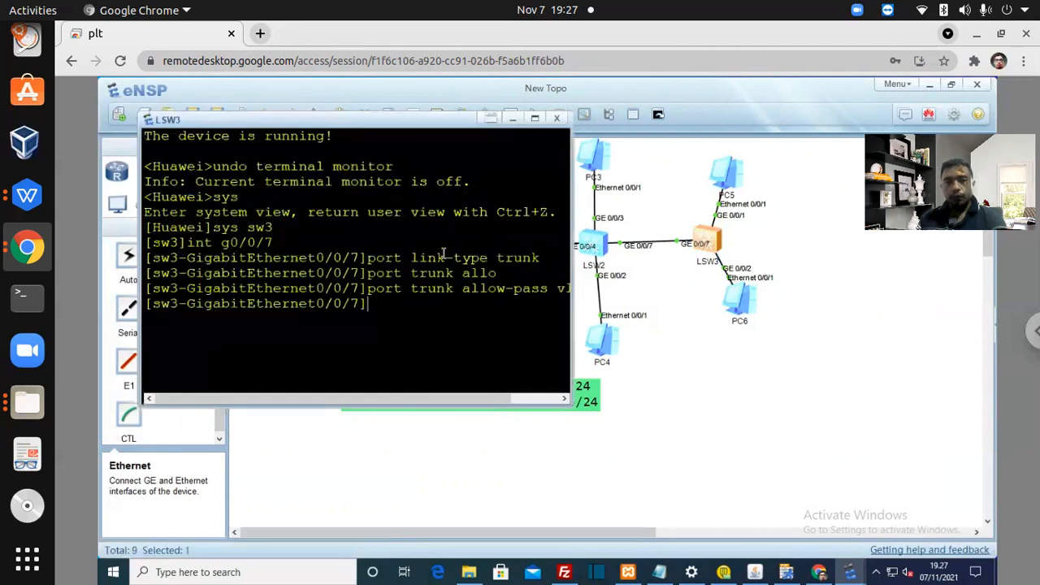
pyautogui.press('Return')
pyautogui.write('int g0/0/1')
pyautogui.press('Return')
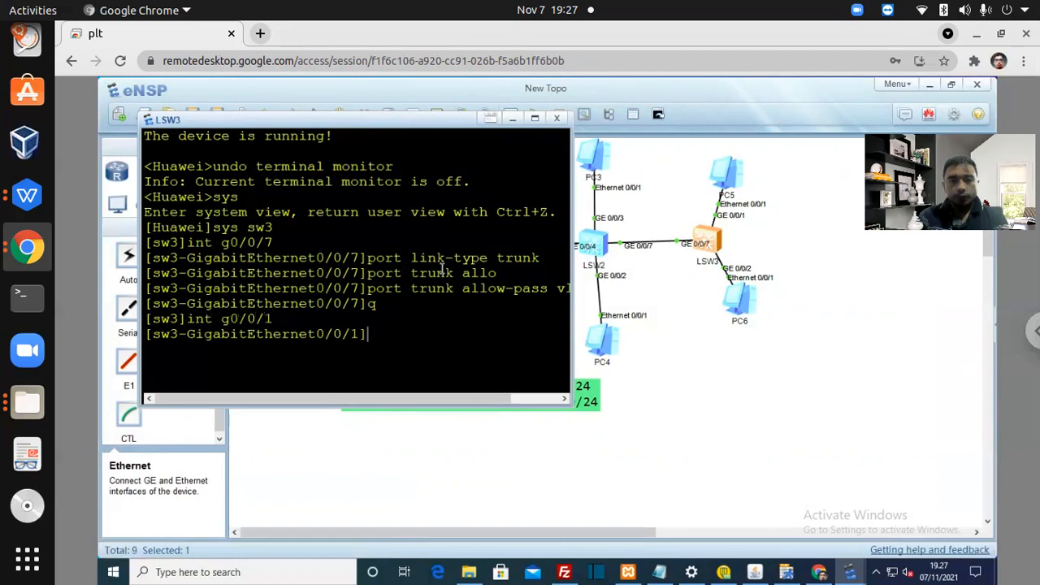
pyautogui.write('port link-ty')
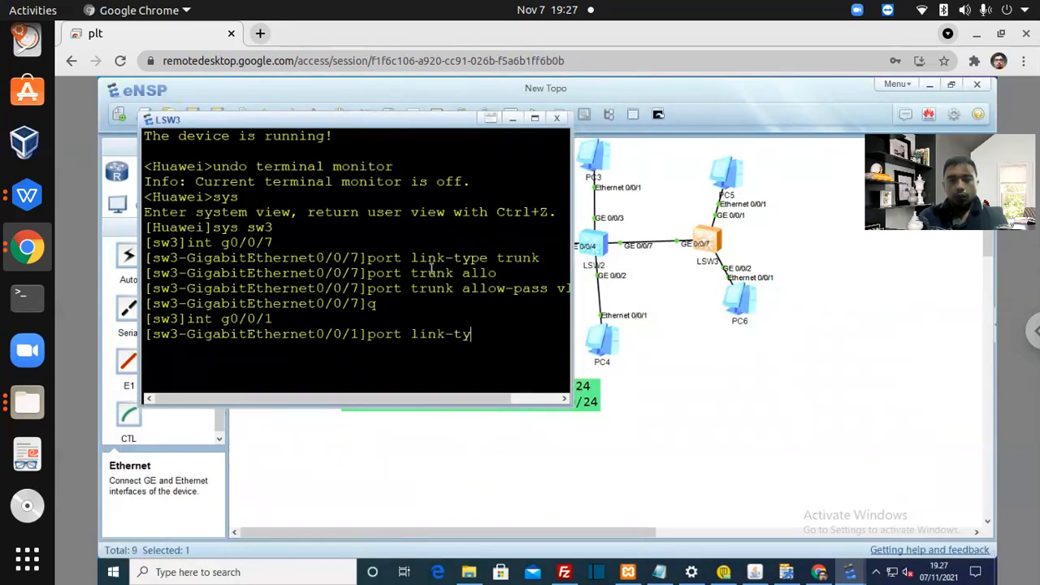
pyautogui.write('pe acces')
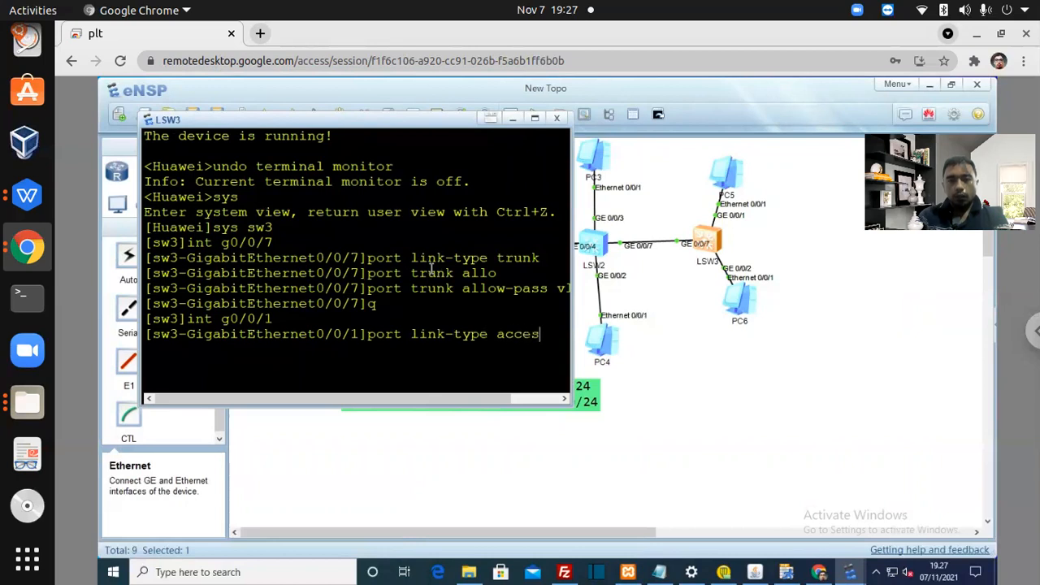
pyautogui.press('Tab')
pyautogui.press('Return')
# Try to assign g0/0/1 on sw3 to VLAN 10 with "port default vlan 10".
pyautogui.write('port defau')
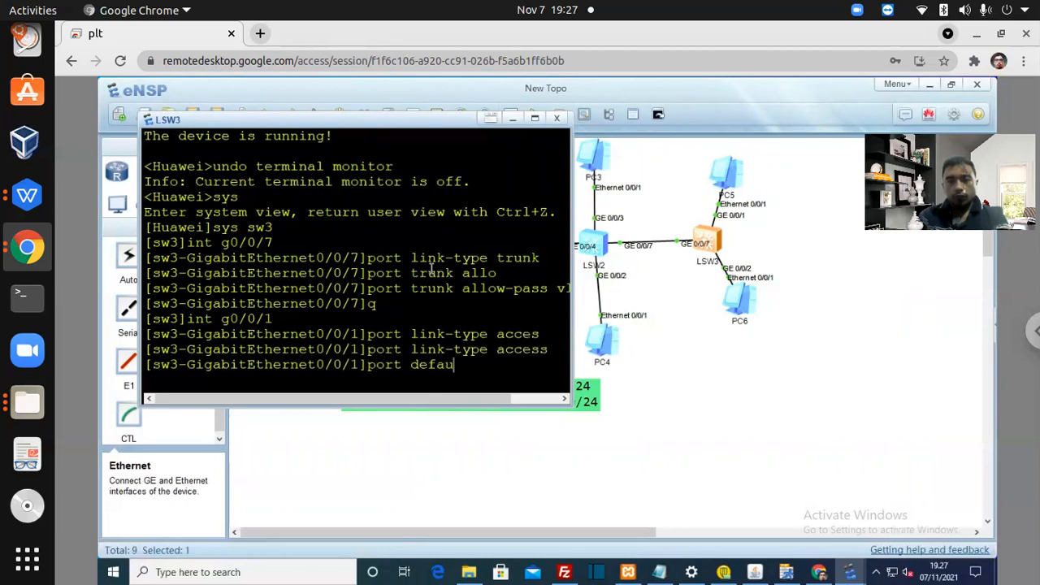
pyautogui.write('lt vlan 10')
pyautogui.press('Return')
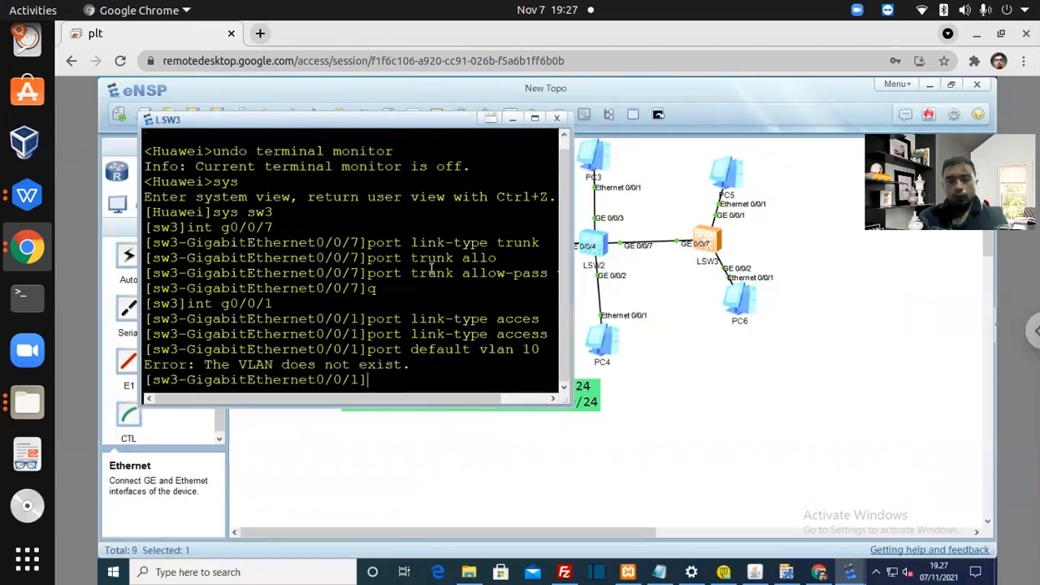
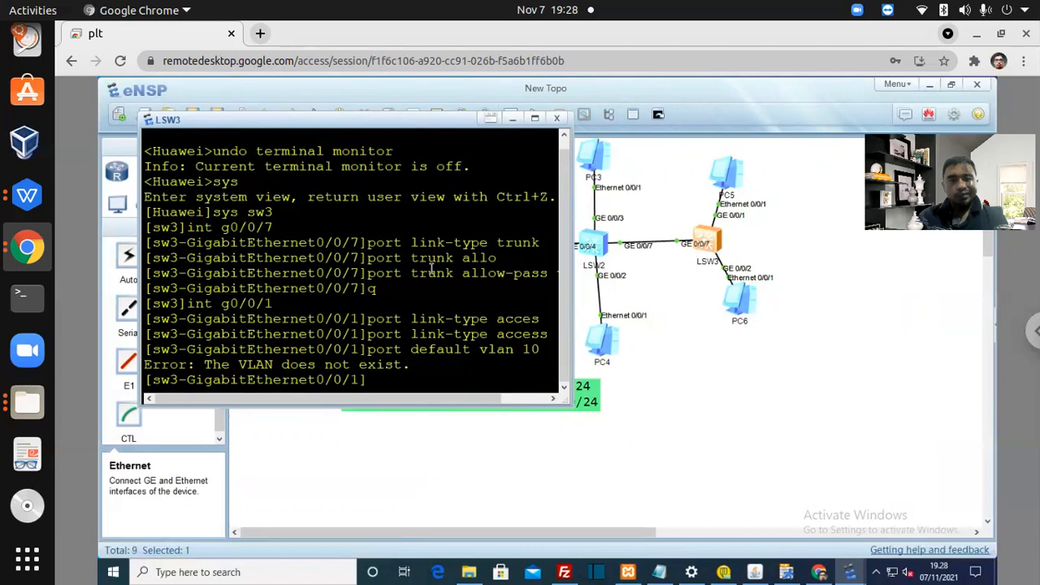
# Exit the interface view and create VLANs 10 and 20 on sw3 with "vlan batch 10 20".
pyautogui.write('q')
pyautogui.press('Return')
pyautogui.write('vla')
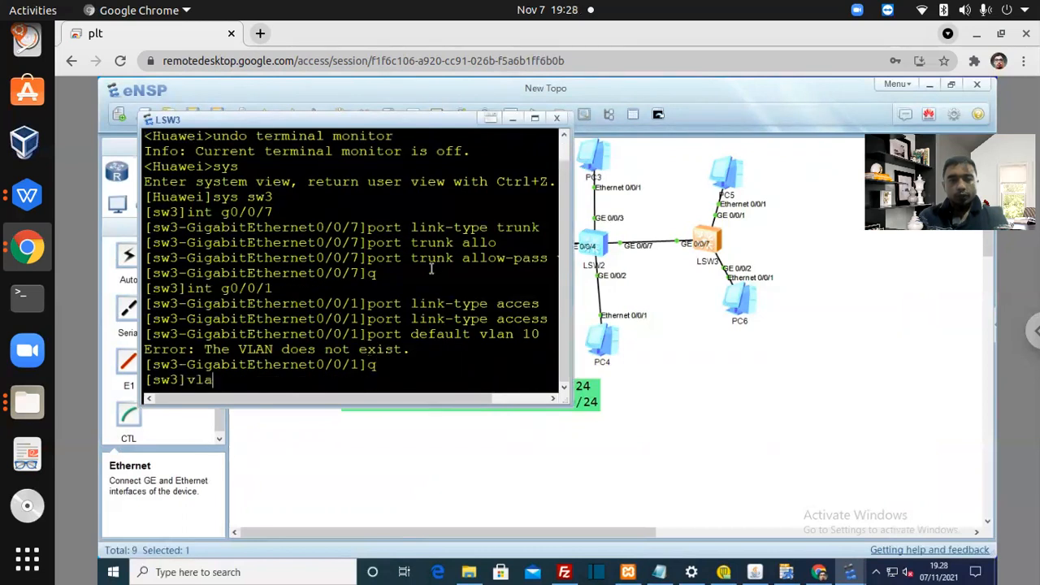
pyautogui.write('n batch 10 20')
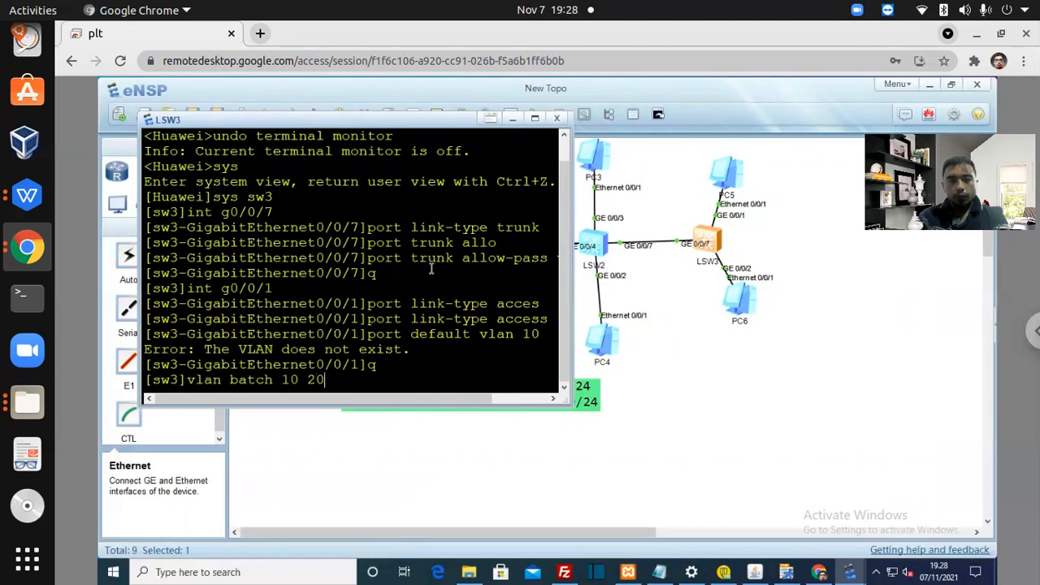
pyautogui.press('Return')
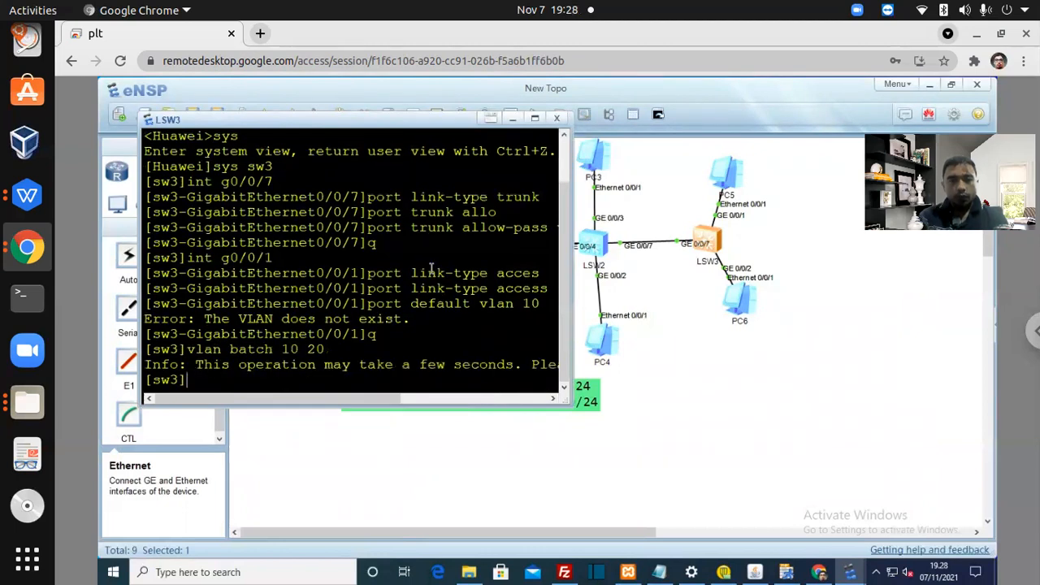
# Re-enter interface g0/0/1 on sw3 and assign it to VLAN 10 as its default VLAN.
pyautogui.write('int g0/')
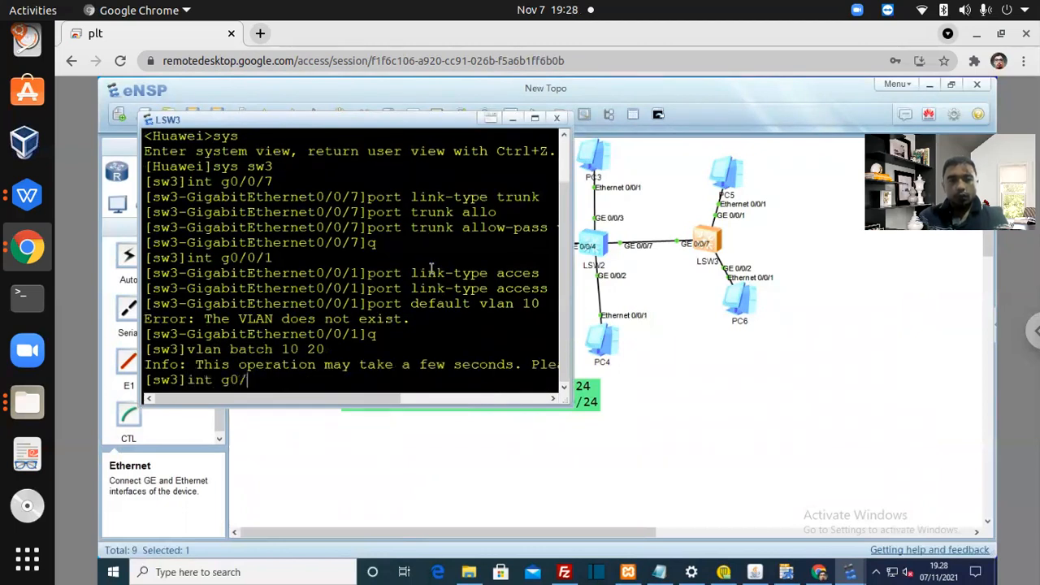
pyautogui.write('0/1')
pyautogui.press('Return')
pyautogui.write('port defaul vlan 10')
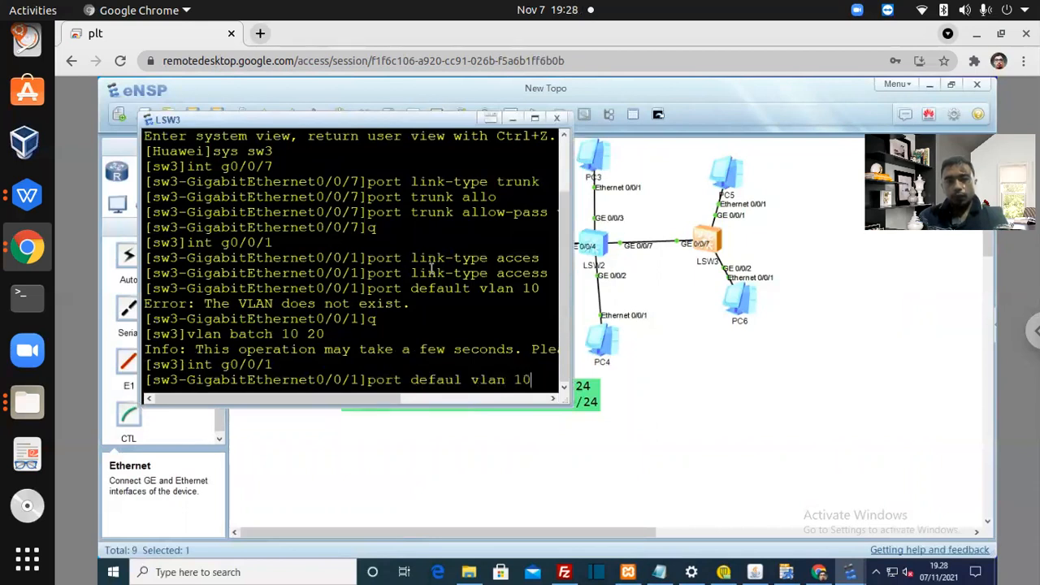
pyautogui.press('Return')
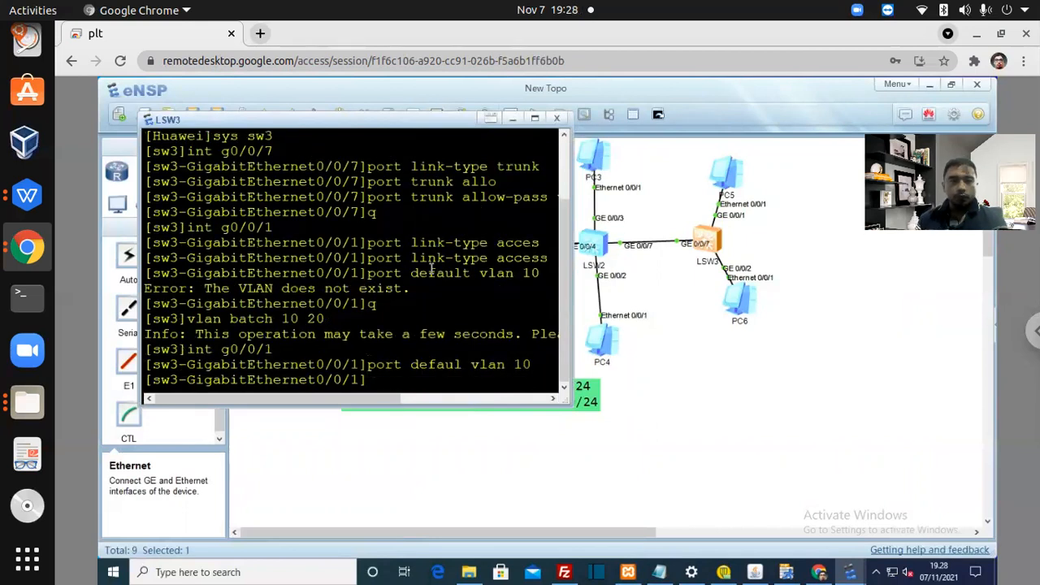
# Copy the LSW3 console lines from "int g0/0/1" through the VLAN 10 assignment and append them to the sw3 cell in Colab.
pyautogui.moveTo(377, 379); pyautogui.dragTo(118, 225)
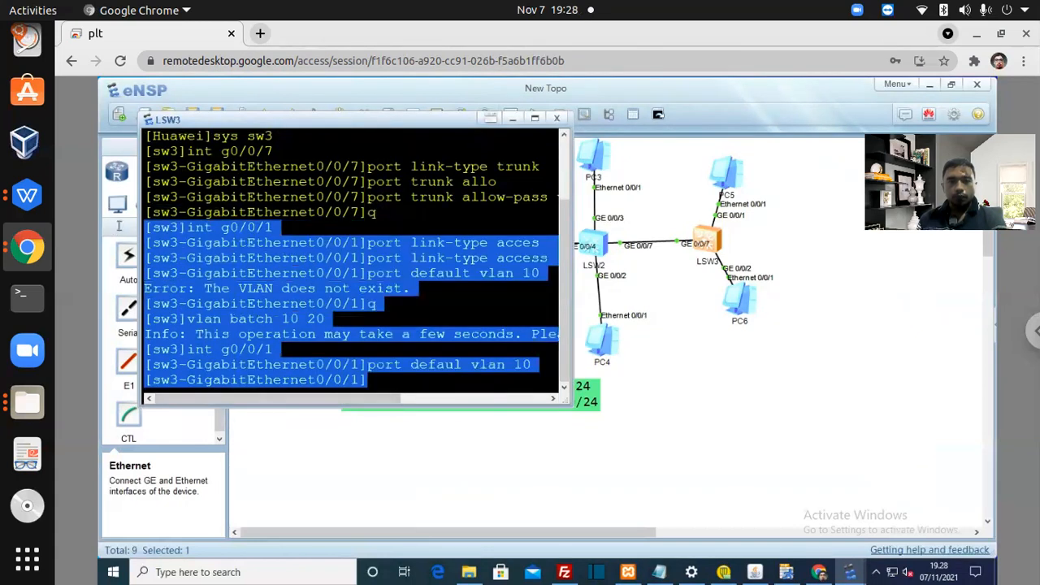
pyautogui.rightClick(230, 256)
pyautogui.click(235, 255)
pyautogui.click(27, 248)
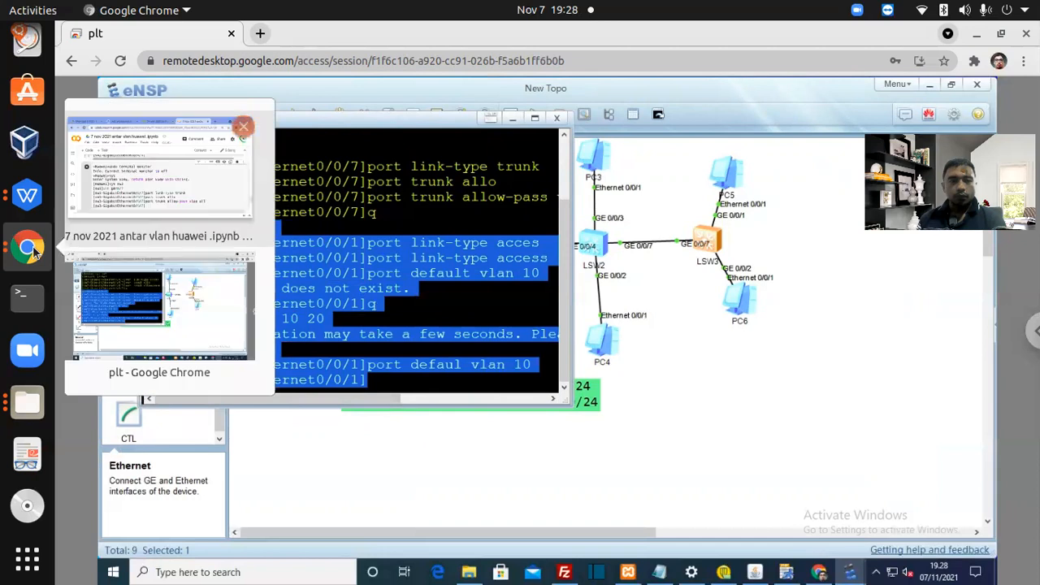
pyautogui.click(175, 195)
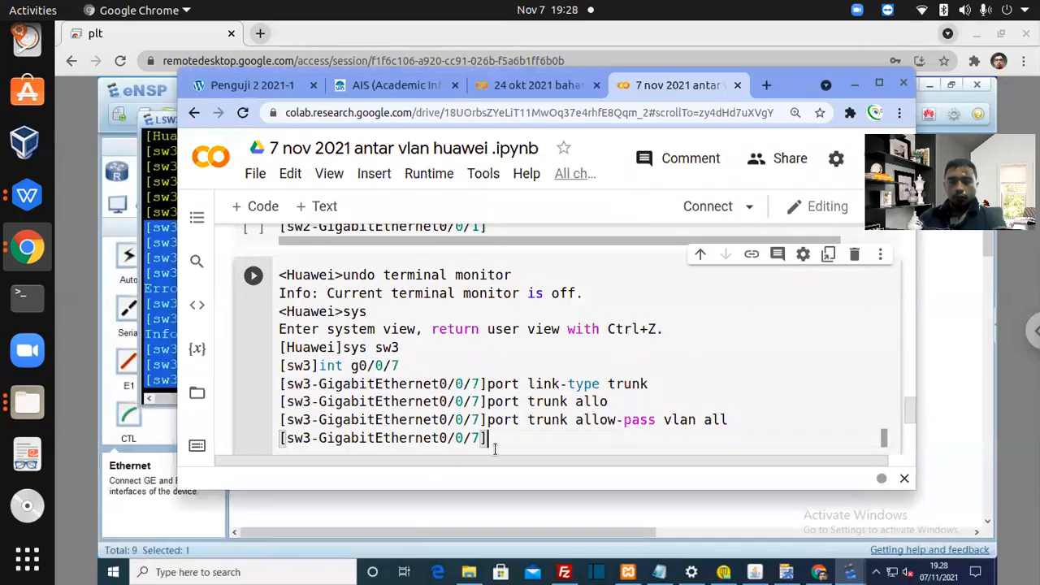
pyautogui.press('Return')
pyautogui.hotkey('ctrl', 'v')
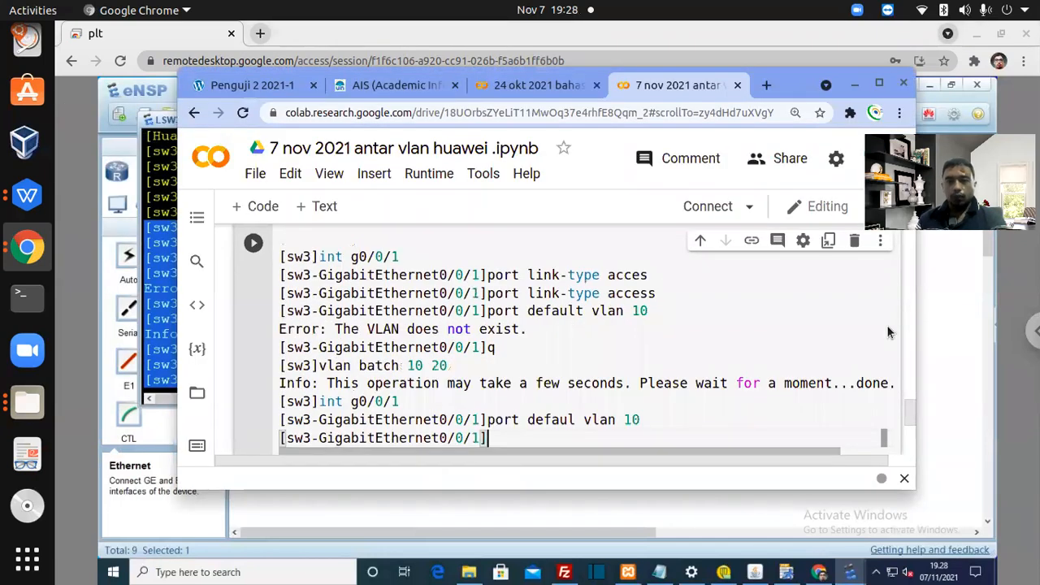
# Return to the LSW3 console in eNSP, exit the g0/0/1 view and enter interface g0/0/2.
pyautogui.click(938, 320)
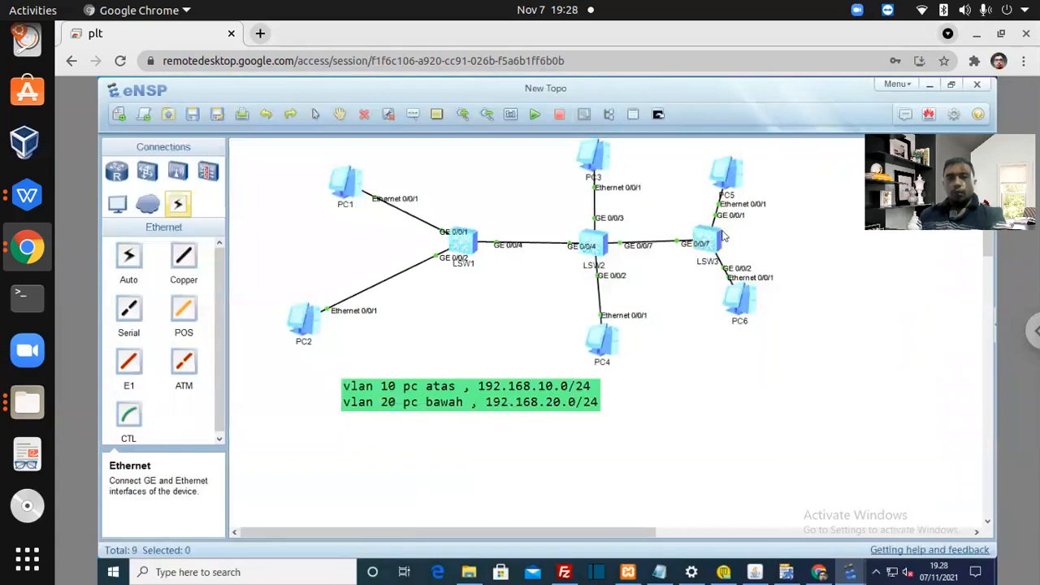
pyautogui.doubleClick(741, 301)
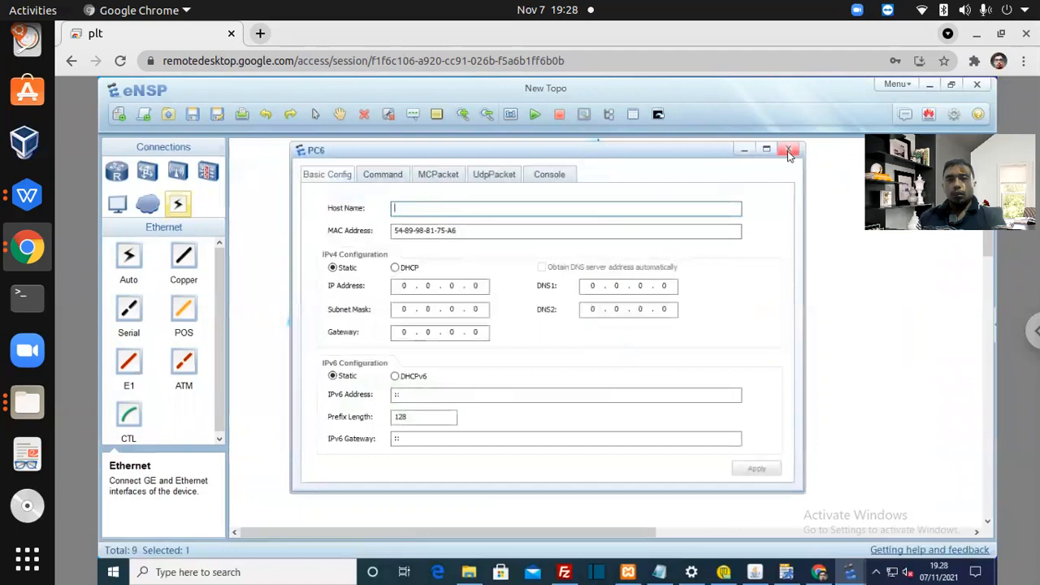
pyautogui.click(788, 151)
pyautogui.doubleClick(710, 245)
pyautogui.click(441, 236)
pyautogui.write('q')
pyautogui.press('Return')
pyautogui.write('port def')
pyautogui.press('BackSpace')
pyautogui.press('BackSpace')
pyautogui.press('BackSpace')
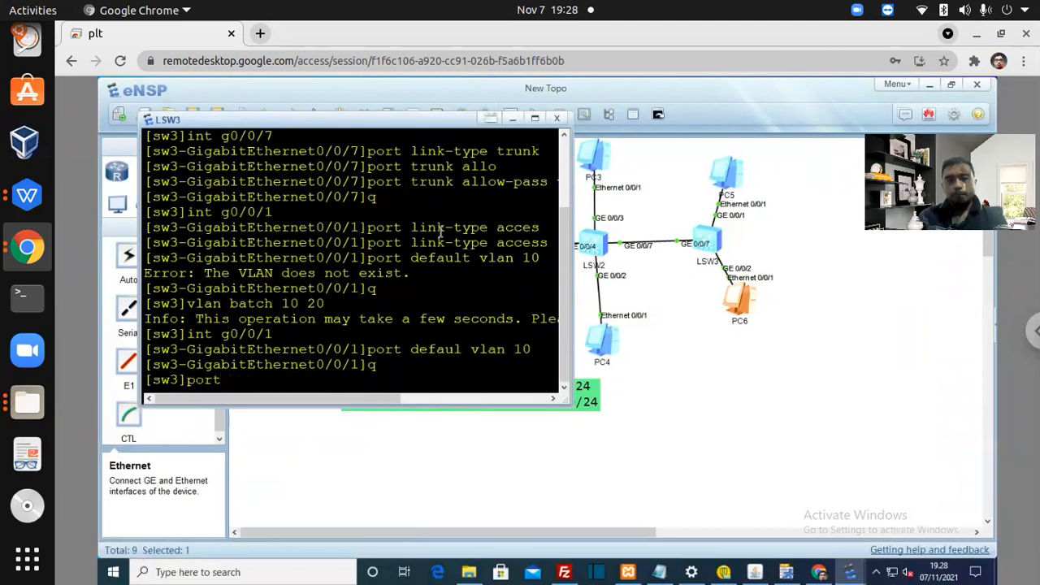
pyautogui.press('BackSpace')
pyautogui.press('BackSpace')
pyautogui.write('int g0/0/')
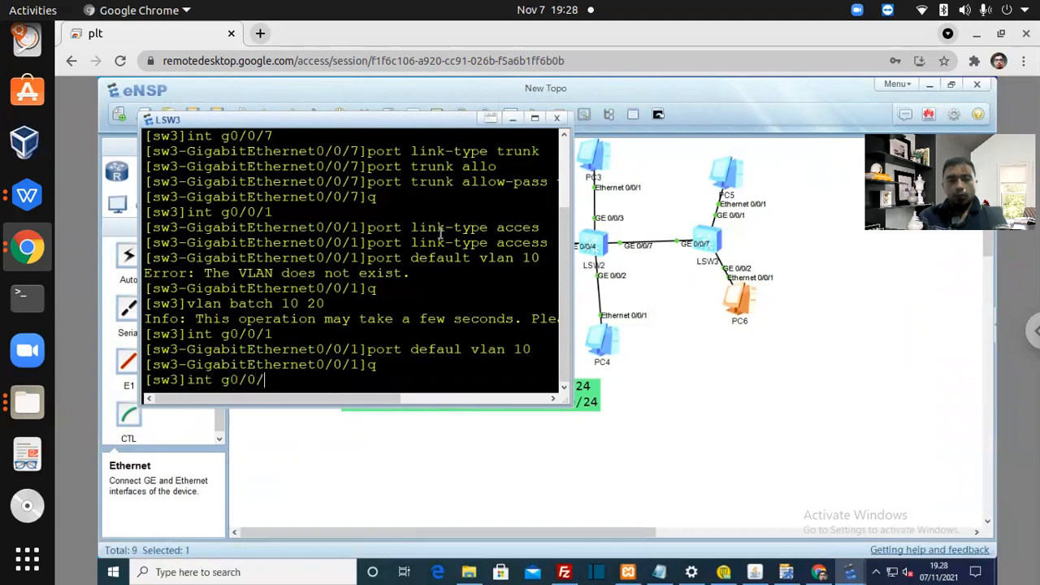
pyautogui.write('2')
pyautogui.press('Return')
# Set the link type of g0/0/2 on sw3 to access and assign the port to VLAN 20.
pyautogui.write('port default')
pyautogui.press('BackSpace')
pyautogui.press('BackSpace')
pyautogui.press('BackSpace')
pyautogui.press('BackSpace')
pyautogui.press('BackSpace')
pyautogui.press('BackSpace')
pyautogui.press('BackSpace')
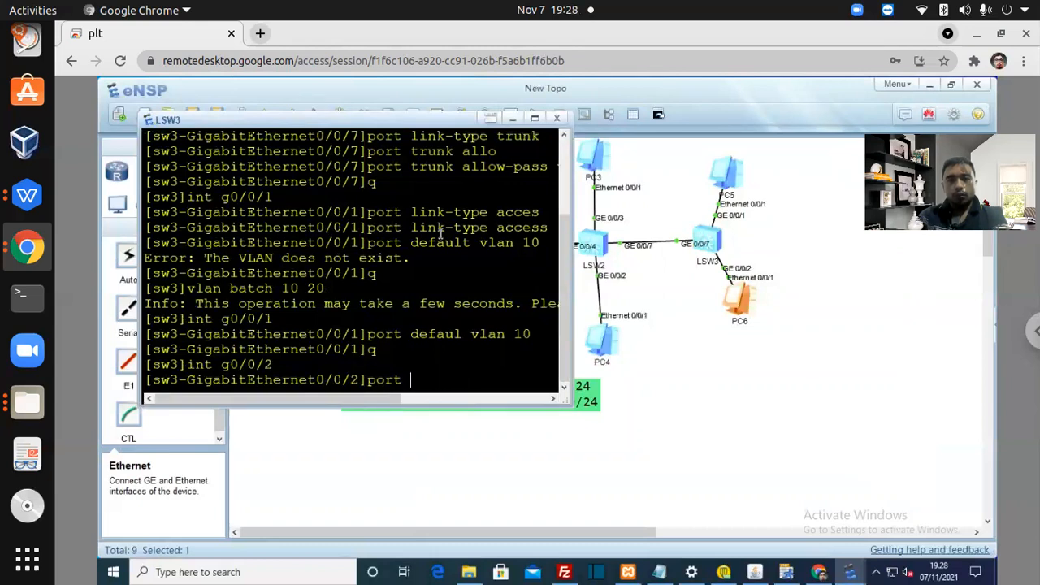
pyautogui.write('linktupe')
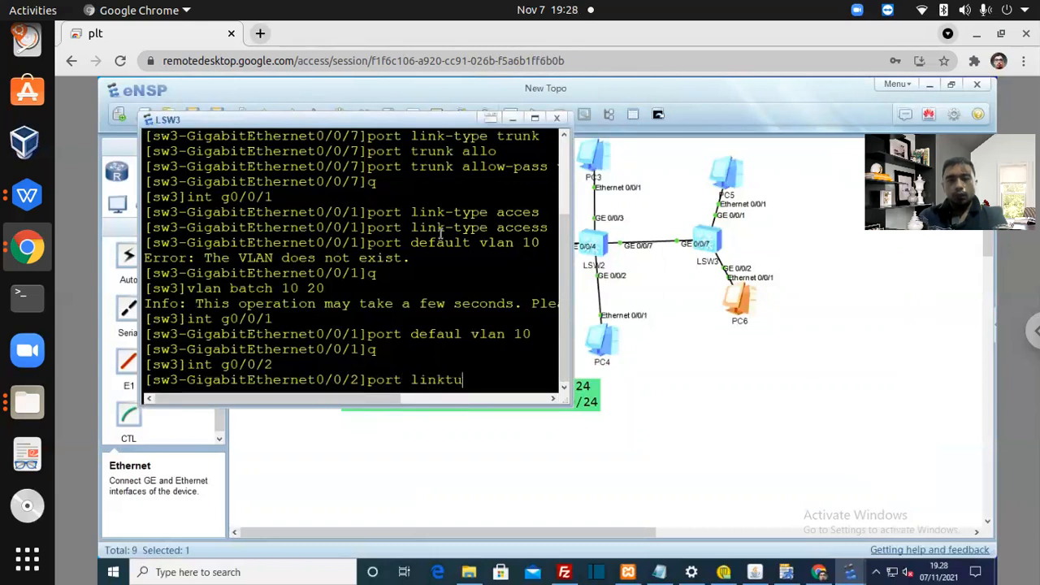
pyautogui.press('BackSpace')
pyautogui.press('BackSpace')
pyautogui.press('Up')
pyautogui.press('Up')
pyautogui.press('Up')
pyautogui.press('Up')
pyautogui.press('Up')
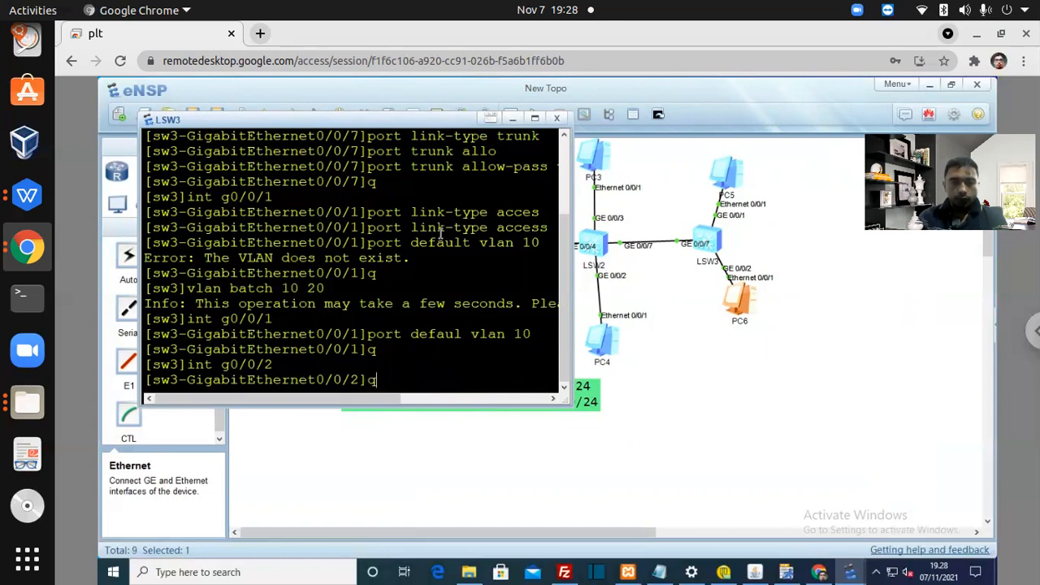
pyautogui.press('Up')
pyautogui.press('Up')
pyautogui.press('Up')
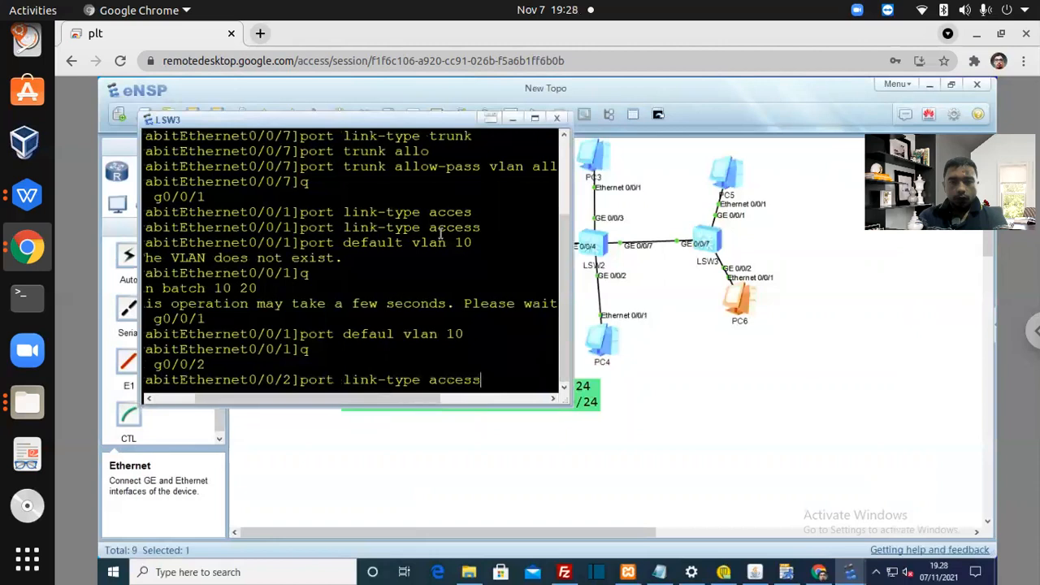
pyautogui.press('Return')
pyautogui.write('port defaul t vlan 20')
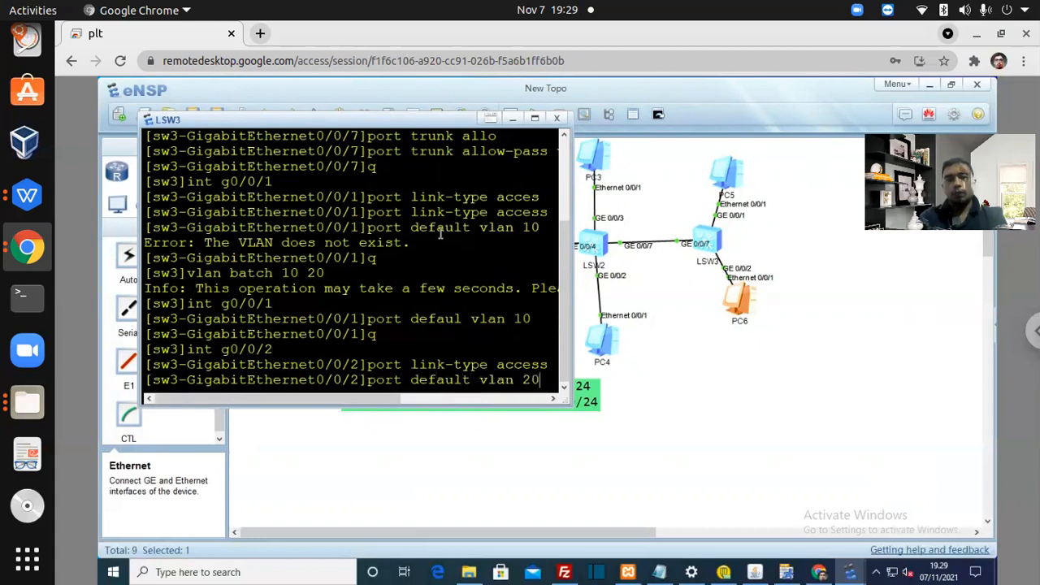
pyautogui.press('Return')
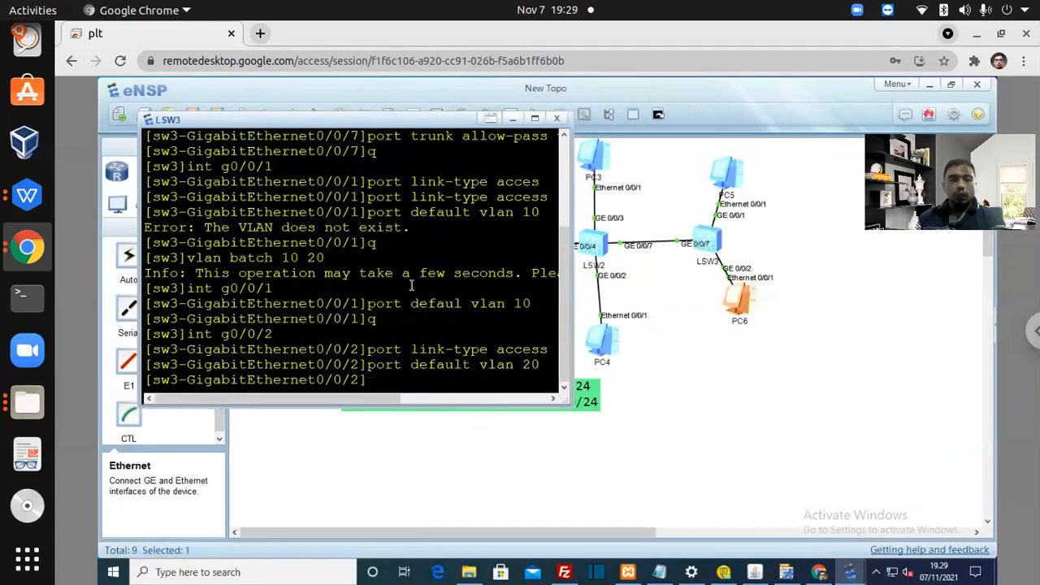
# Copy the g0/0/2 configuration lines from the LSW3 console and append them after a blank line in the sw3 Colab cell.
pyautogui.moveTo(370, 381); pyautogui.dragTo(144, 335)
pyautogui.rightClick(216, 350)
pyautogui.click(225, 355)
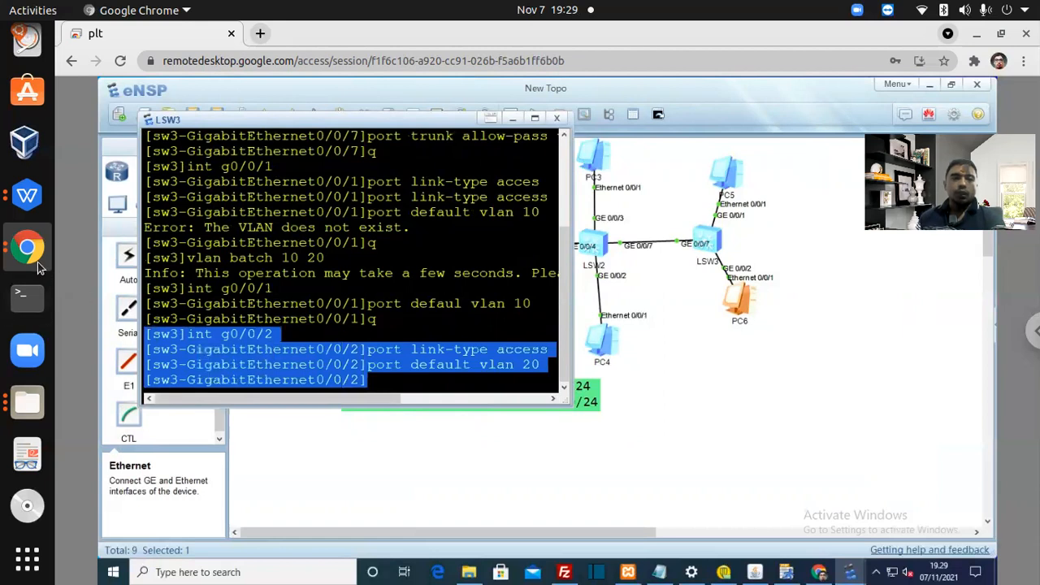
pyautogui.click(27, 248)
pyautogui.click(121, 214)
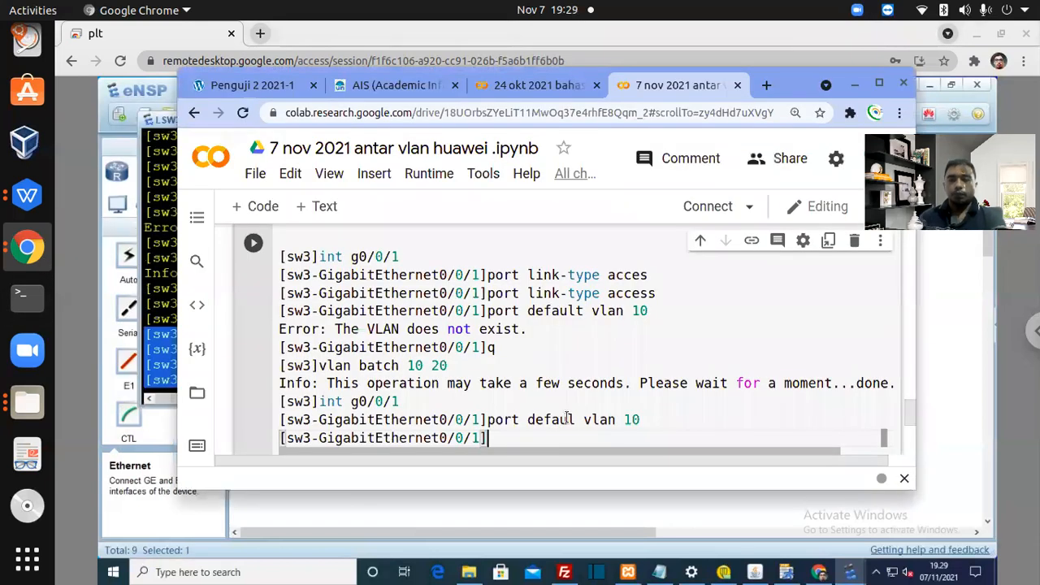
pyautogui.press('Return')
pyautogui.press('Return')
pyautogui.hotkey('ctrl', 'v')
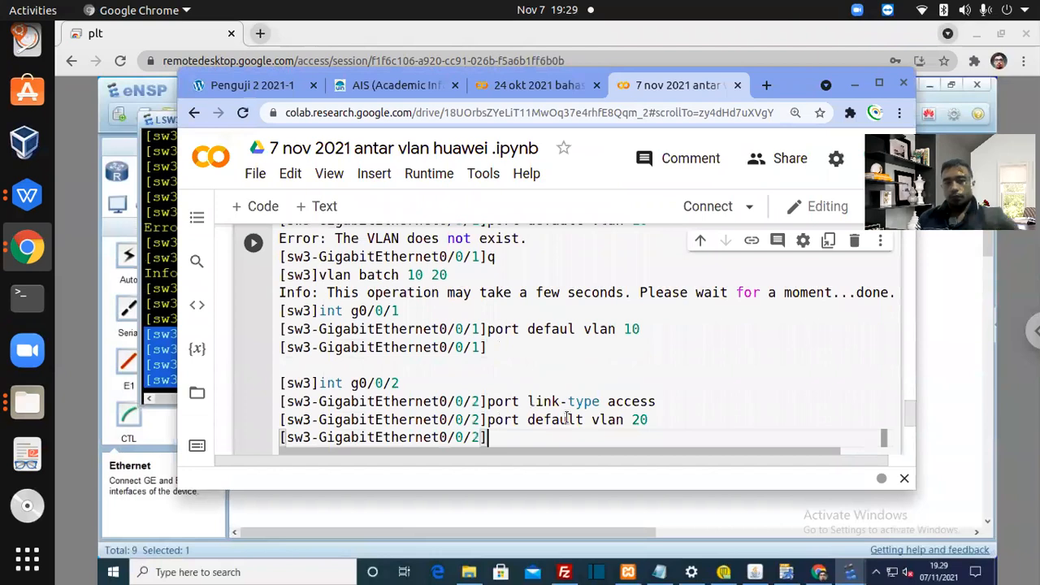
# Back in eNSP, configure and apply PC1's static IPv4 settings: address 192.168.10.2, mask 255.255.255.0, gateway 192.168.10.1.
pyautogui.click(979, 329)
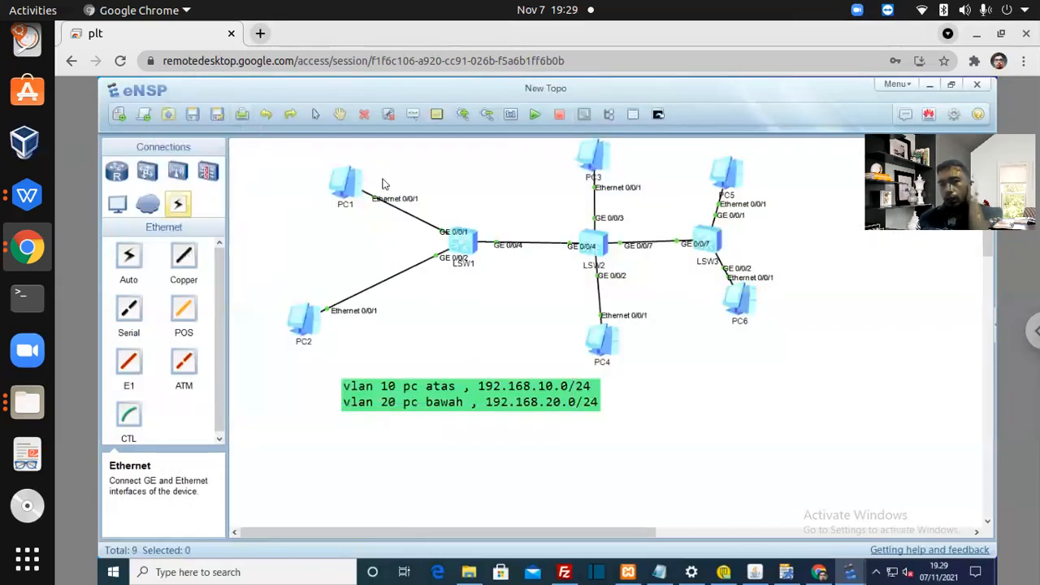
pyautogui.doubleClick(344, 185)
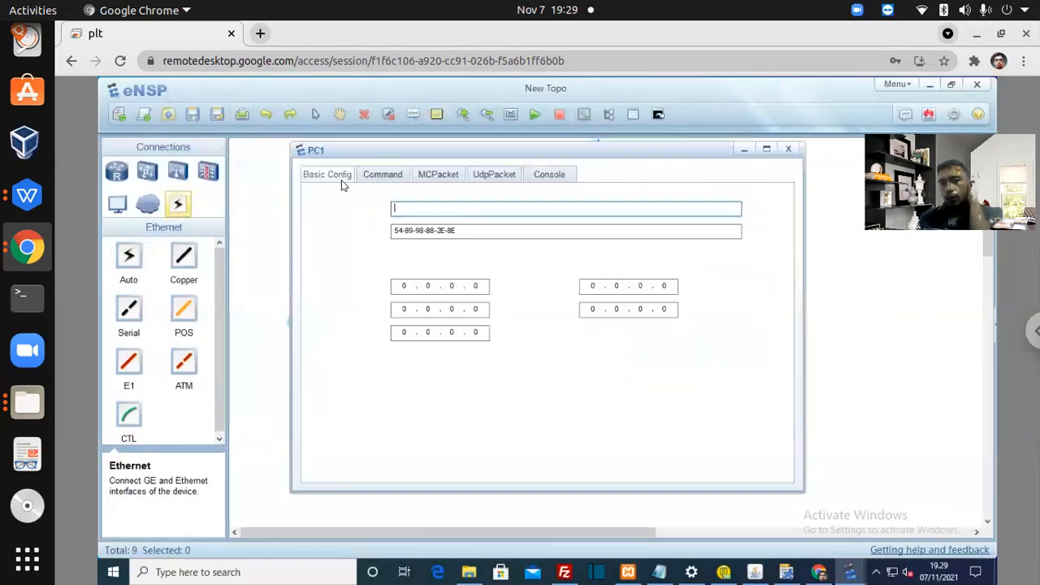
pyautogui.click(398, 288)
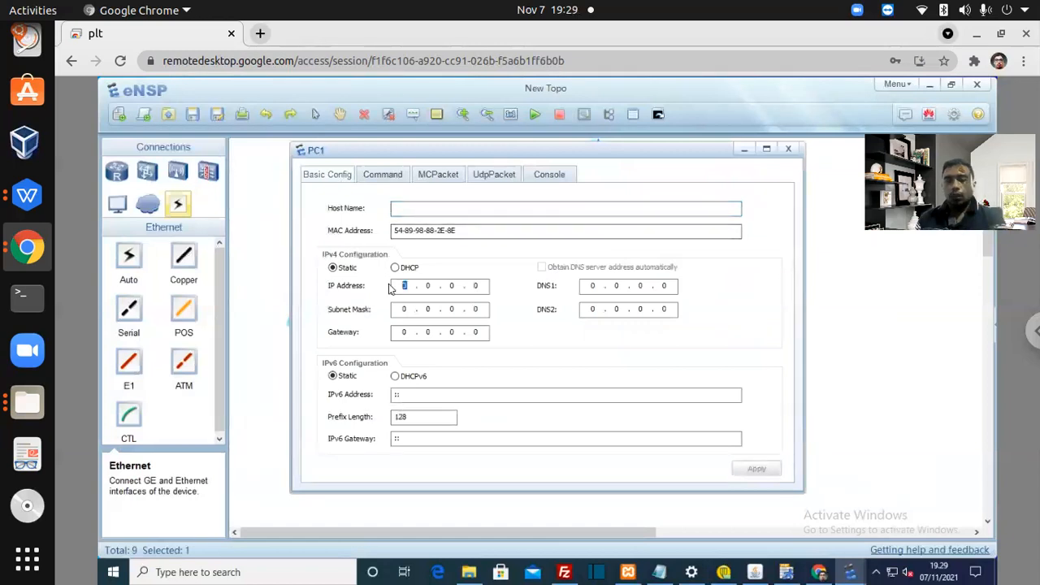
pyautogui.write('192')
pyautogui.write('168 . 10')
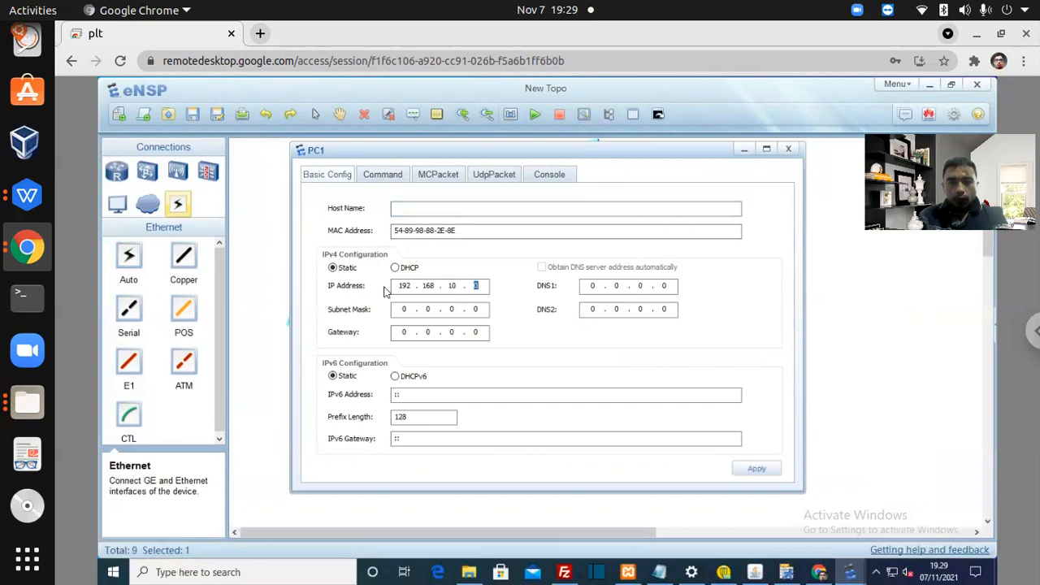
pyautogui.write('2552552552')
pyautogui.write('5')
pyautogui.press('BackSpace')
pyautogui.press('BackSpace')
pyautogui.write('192 . 168 . 10 . 1')
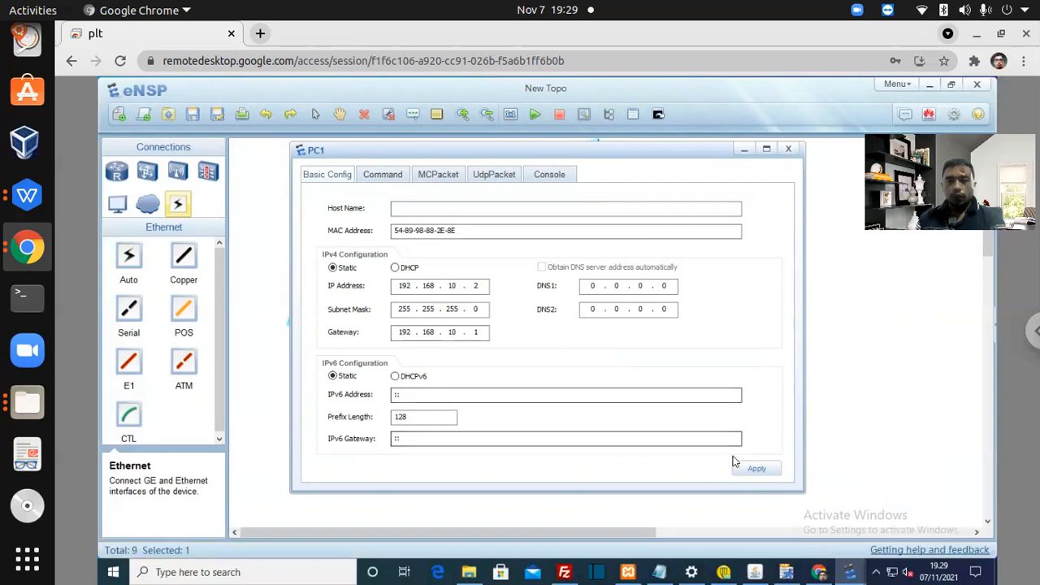
pyautogui.click(755, 468)
pyautogui.click(788, 150)
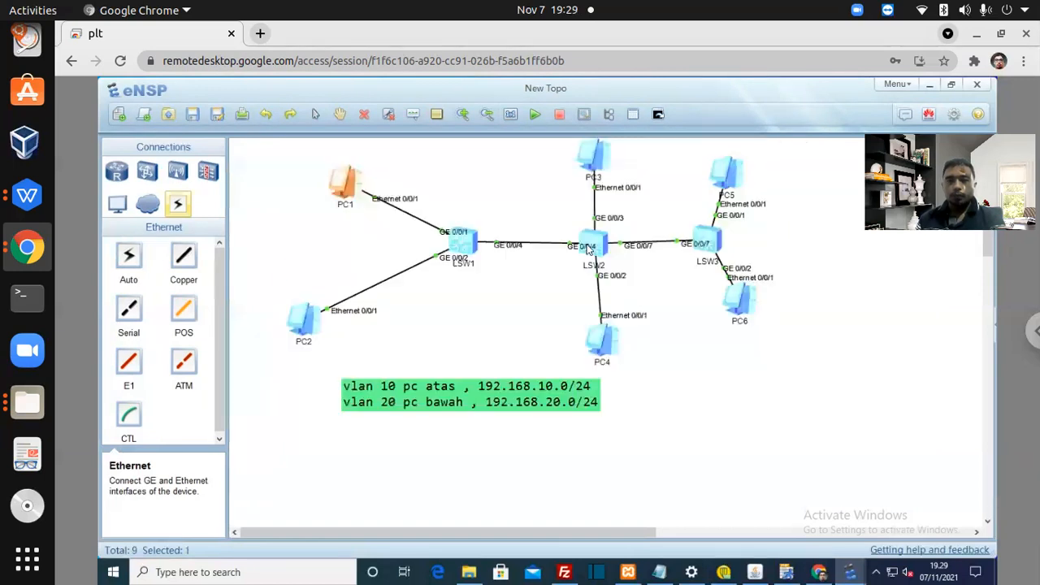
# Configure and apply PC3's static IPv4 settings: address 192.168.10.3, subnet mask 255.255.255.0, gateway 192.168.10.1.
pyautogui.doubleClick(598, 161)
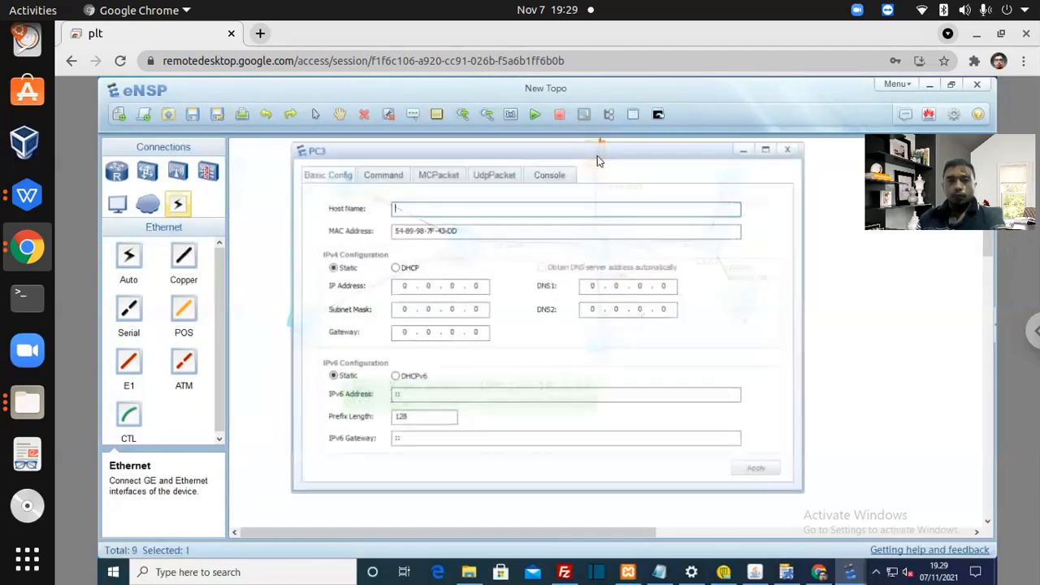
pyautogui.click(404, 286)
pyautogui.write('192 . 168 . ')
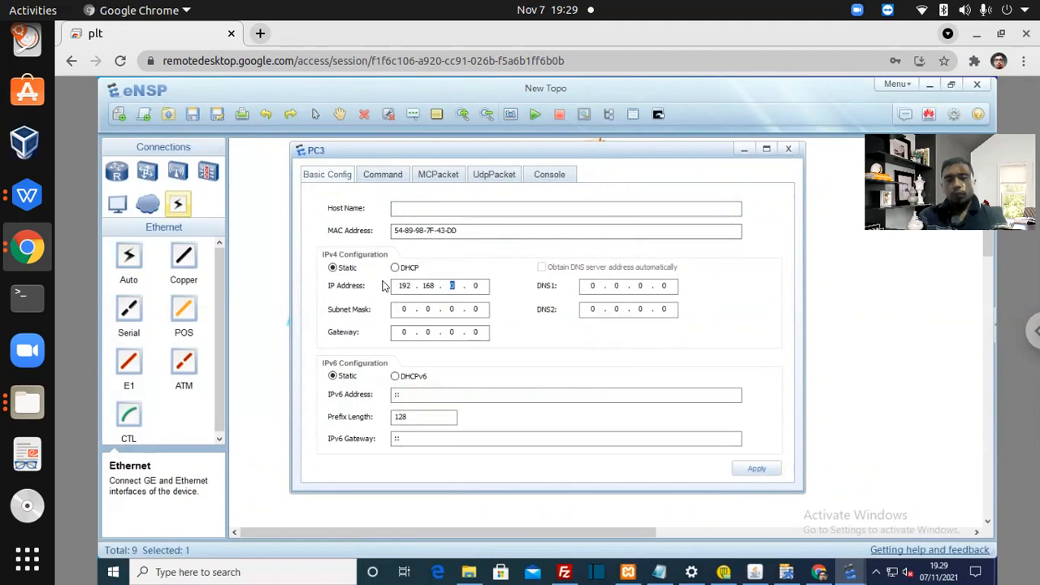
pyautogui.write('10 . ')
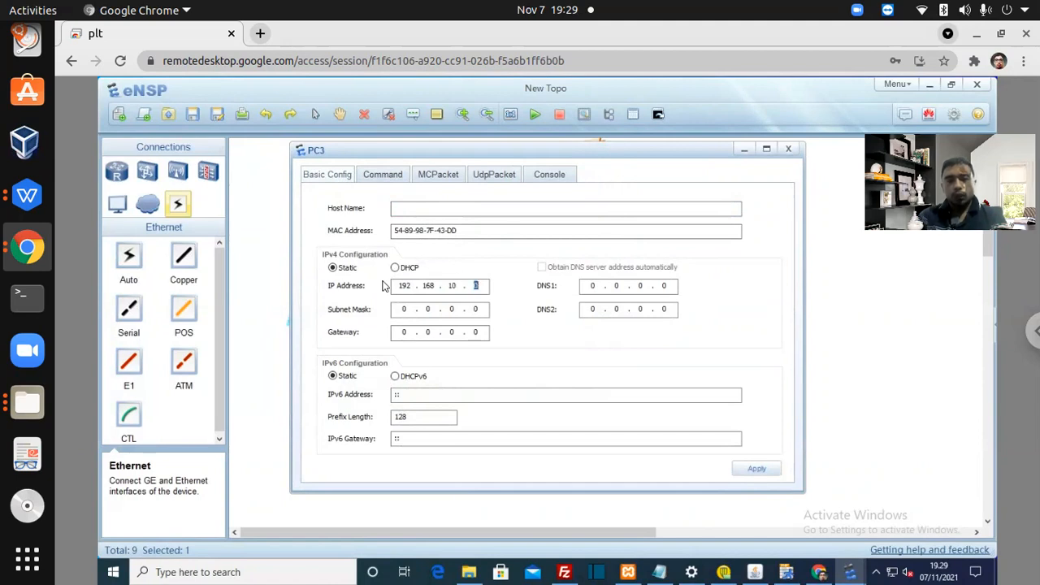
pyautogui.write('3')
pyautogui.press('Tab')
pyautogui.write('255255255')
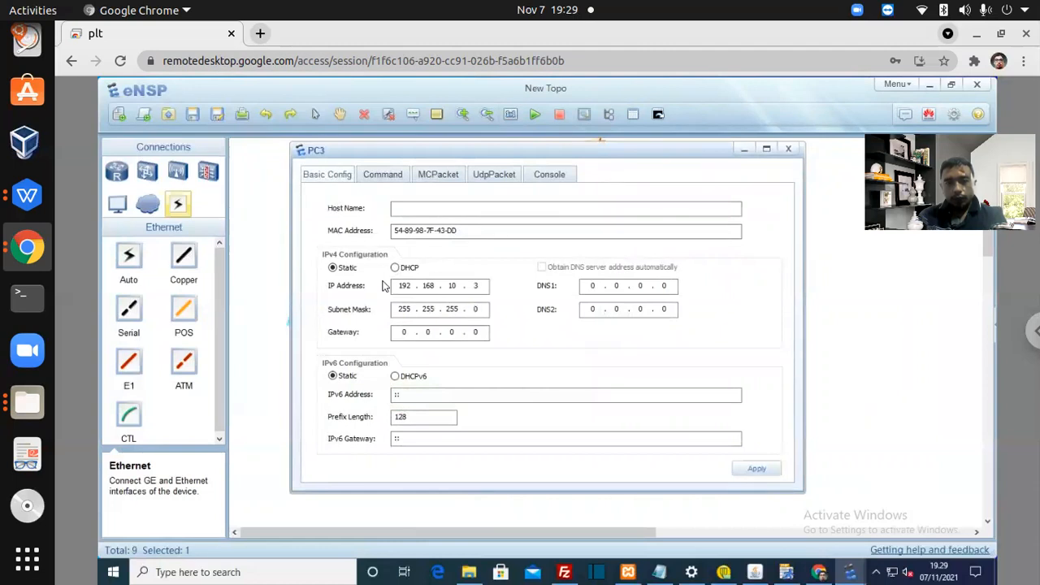
pyautogui.write('19216810.1')
pyautogui.click(756, 469)
pyautogui.click(787, 151)
# Configure and apply PC5's static IPv4 settings: address 192.168.10.4, subnet mask 255.255.255.0, gateway 192.168.10.1.
pyautogui.doubleClick(727, 174)
pyautogui.click(404, 285)
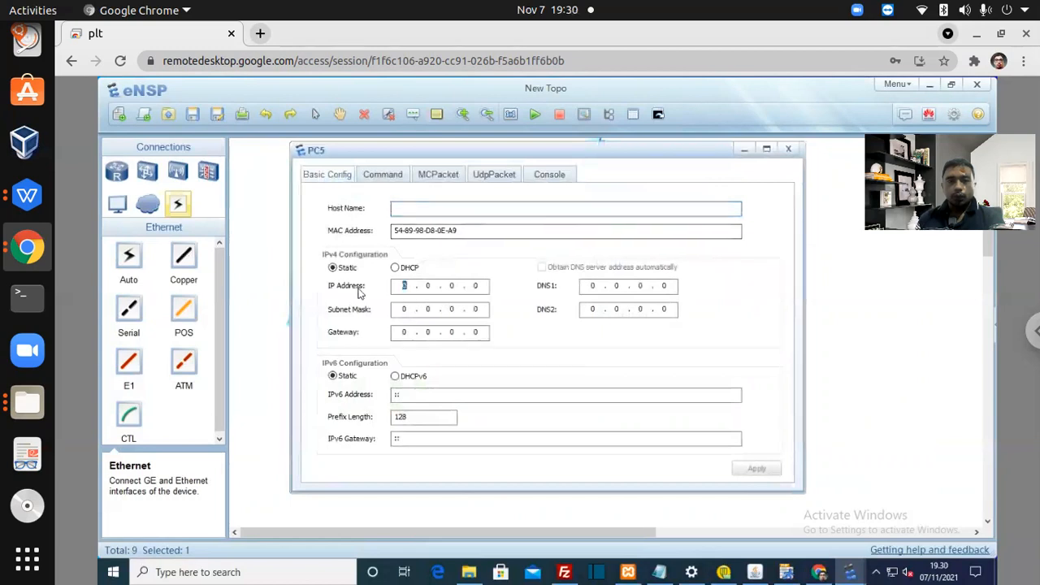
pyautogui.write('192.168.10.')
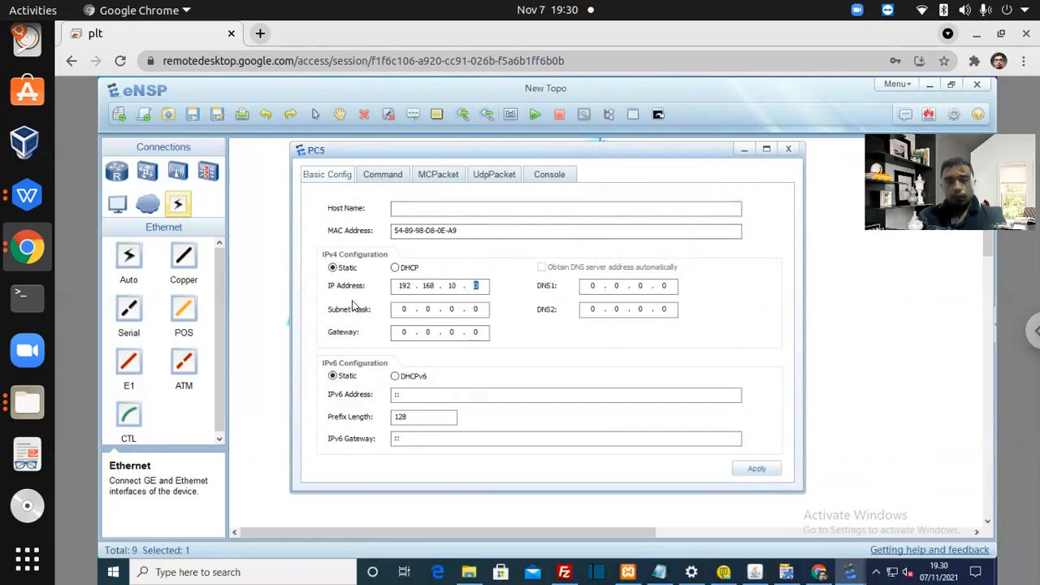
pyautogui.write('55.255.255.2')
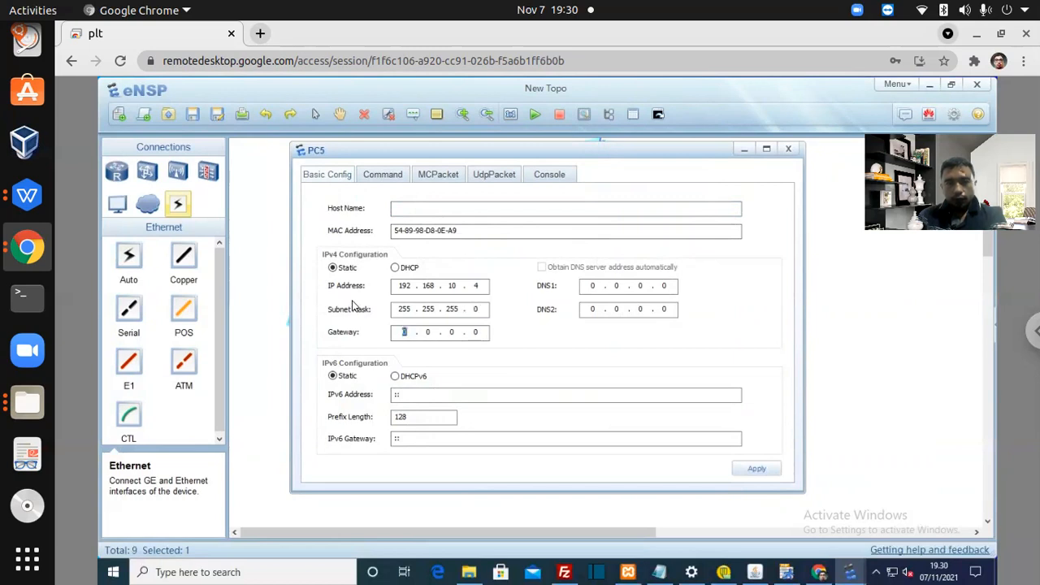
pyautogui.write('19216810.1')
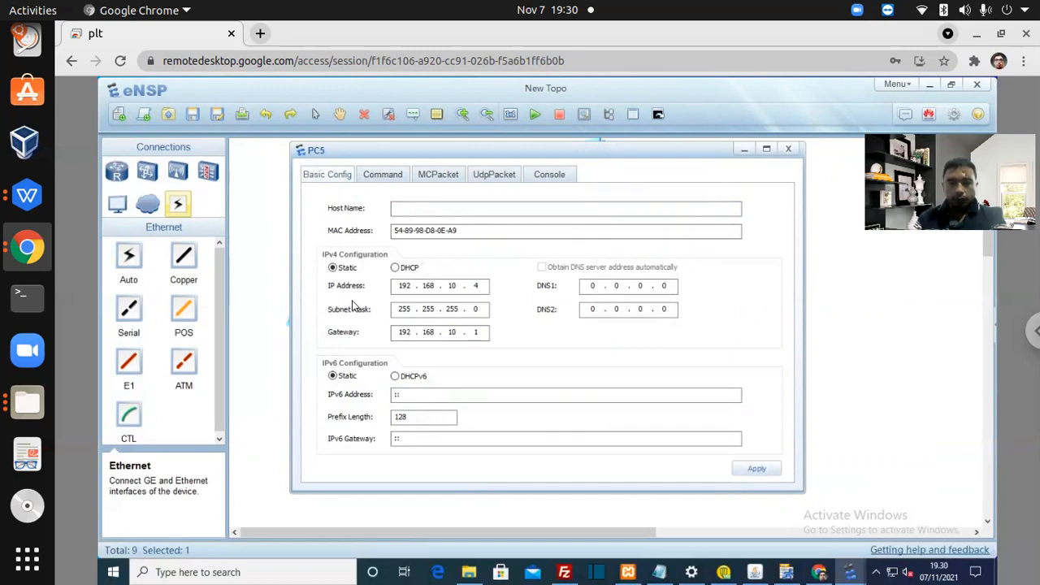
pyautogui.click(754, 469)
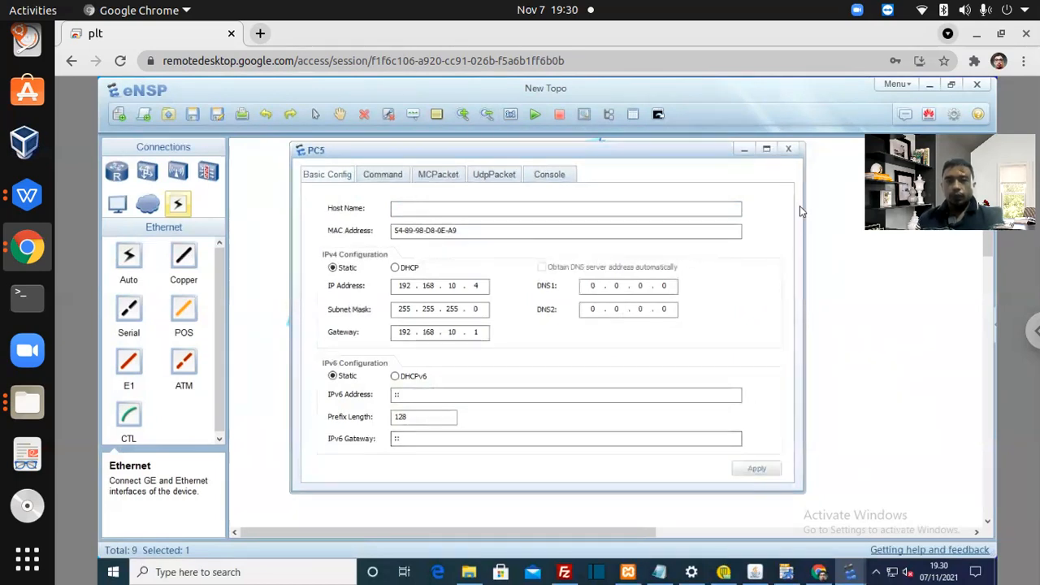
# Check PC5's IP configuration with ipconfig in its command line and ping the gateway 192.168.10.1.
pyautogui.click(788, 149)
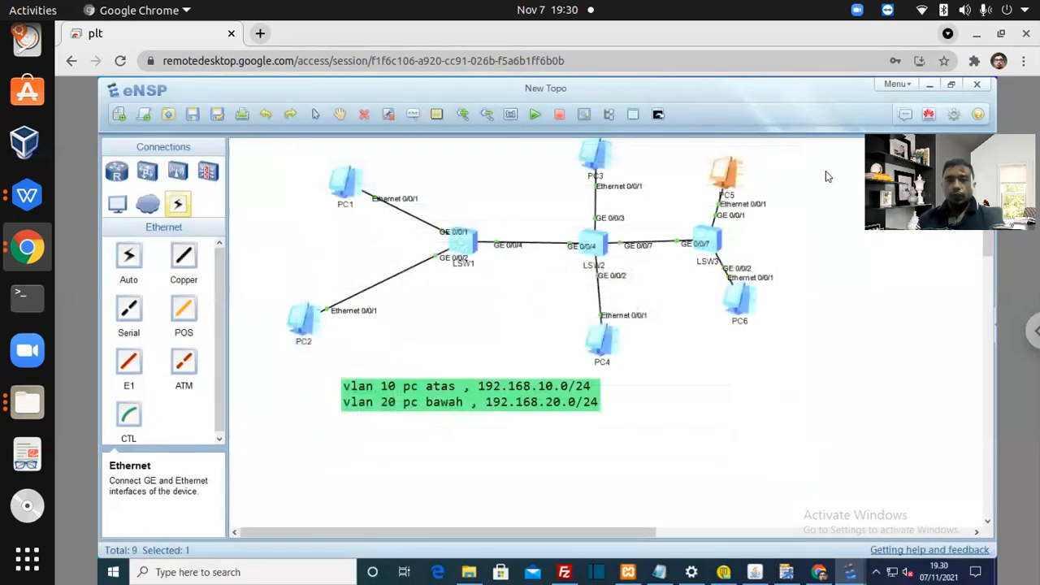
pyautogui.doubleClick(726, 180)
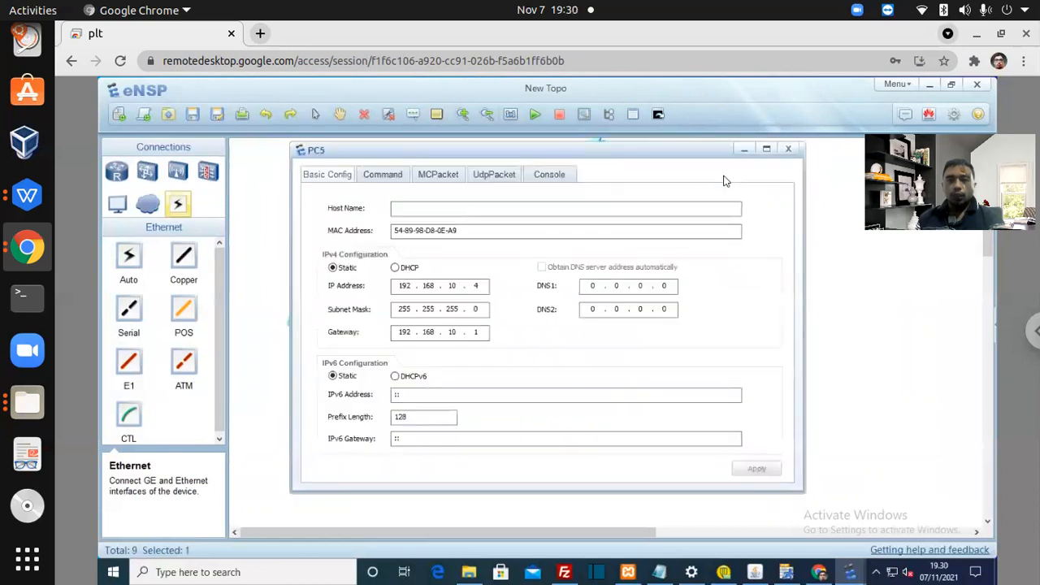
pyautogui.click(382, 174)
pyautogui.write('ipconfig')
pyautogui.press('Return')
pyautogui.write('ping 192.168.10.1')
pyautogui.press('Return')
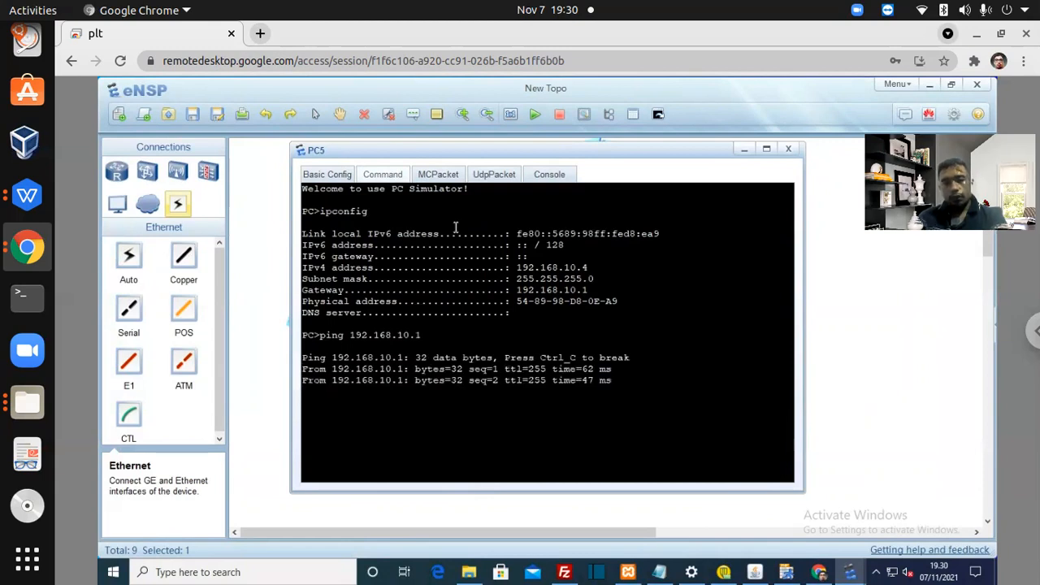
# Ping 192.168.10.2 and 192.168.10.3 from PC5 to test VLAN 10 connectivity, and close the PC5 window.
pyautogui.hotkey('ctrl', 'c')
pyautogui.press('Up')
pyautogui.write('2')
pyautogui.press('Return')
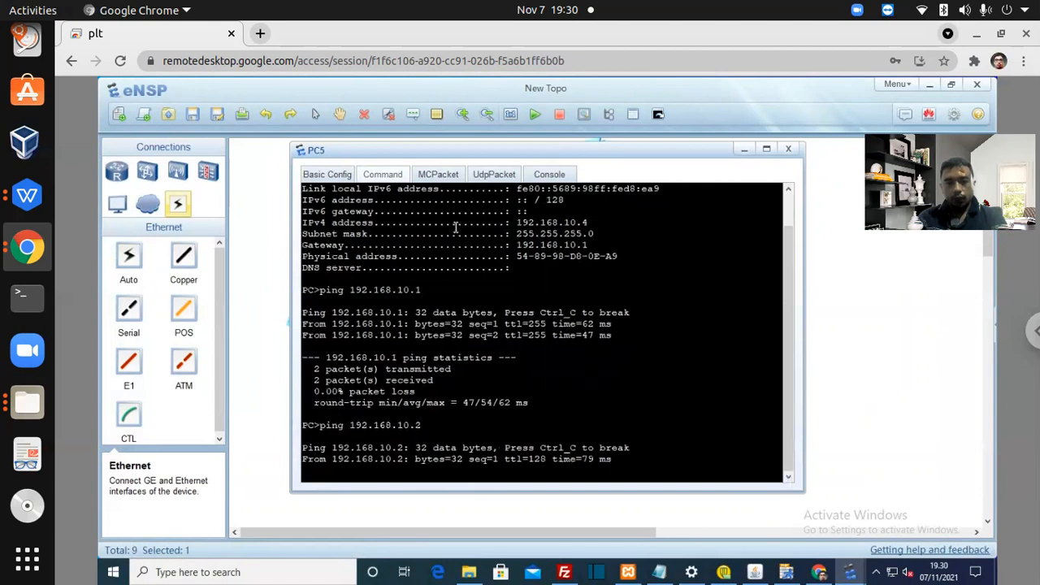
pyautogui.hotkey('ctrl', 'c')
pyautogui.press('Up')
pyautogui.press('BackSpace')
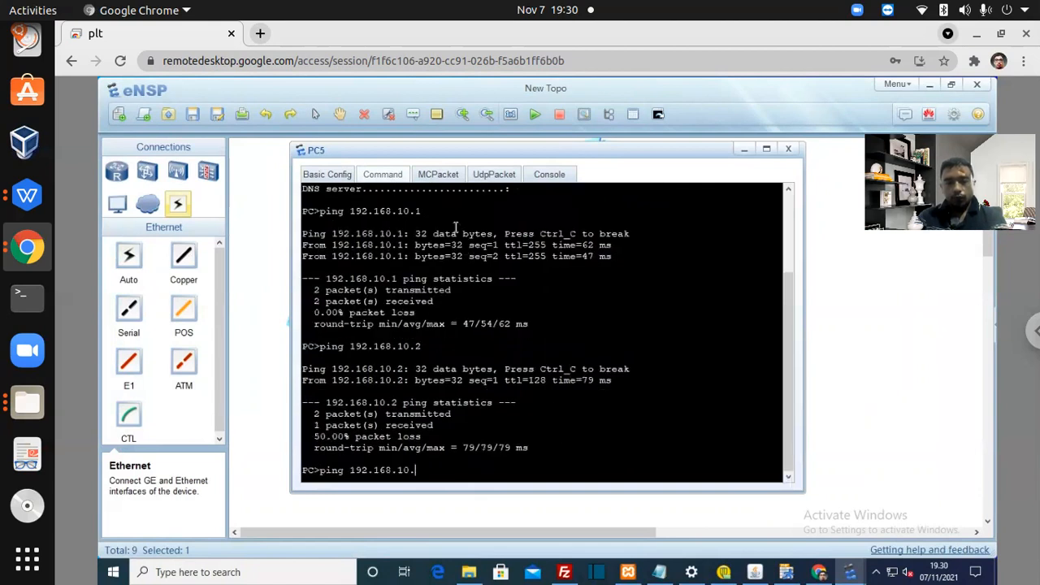
pyautogui.write('3')
pyautogui.press('Return')
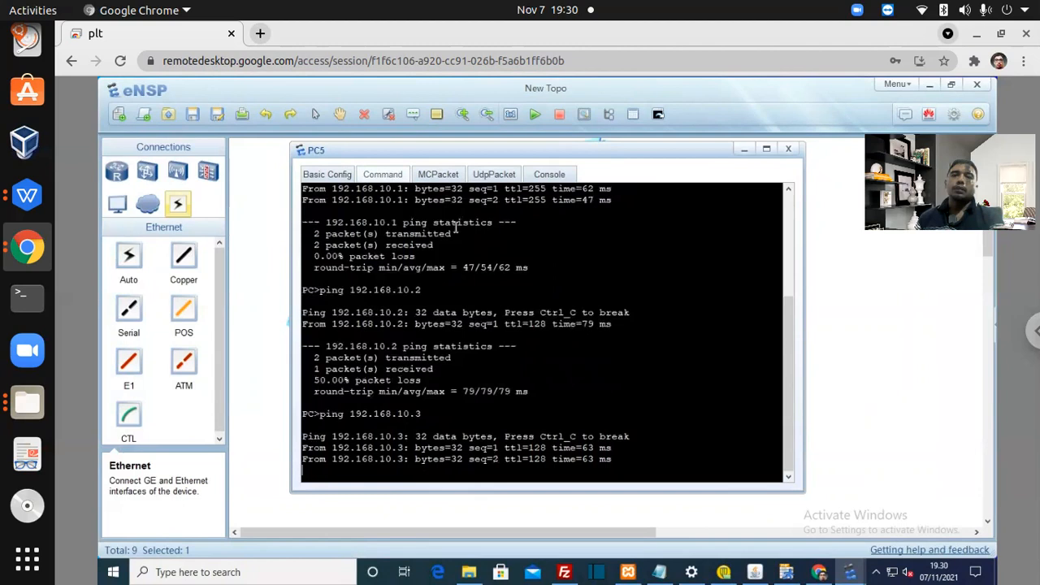
pyautogui.click(788, 149)
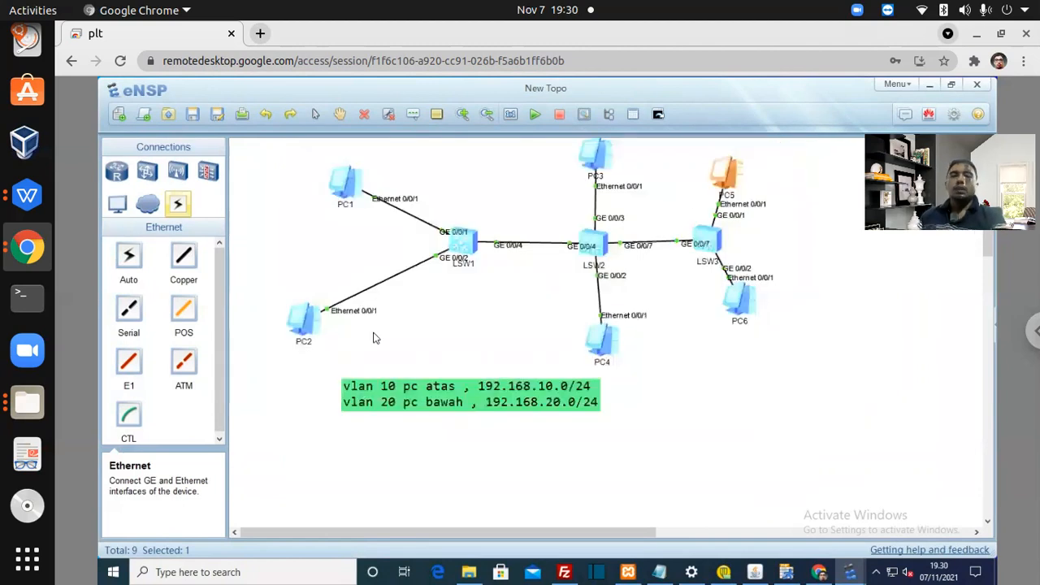
# Configure and apply PC2's static IPv4 settings: address 192.168.20.2, subnet mask 255.255.255.0, gateway 192.168.20.1.
pyautogui.doubleClick(299, 317)
pyautogui.click(409, 285)
pyautogui.write('19216820')
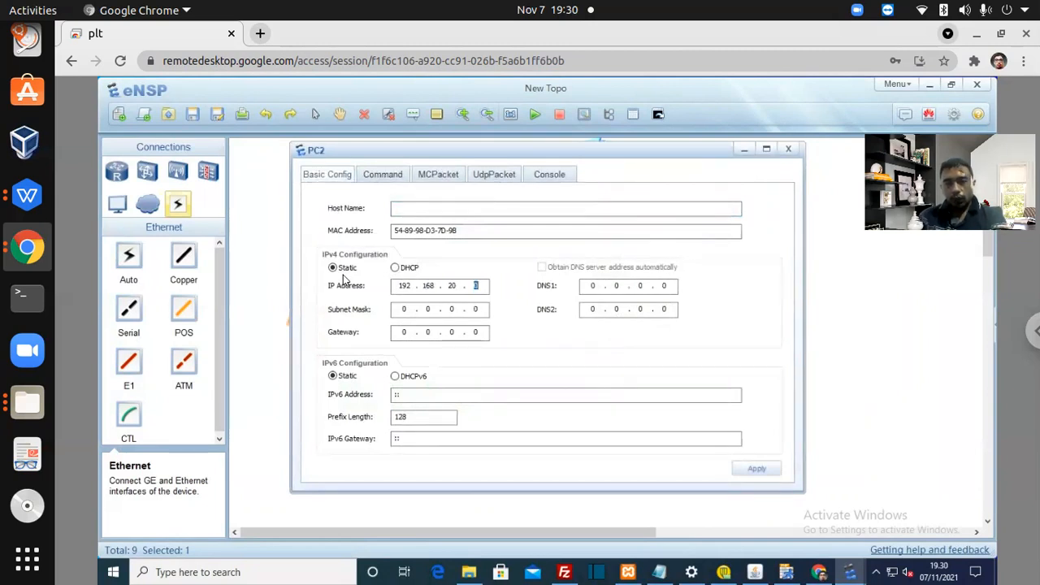
pyautogui.write('2')
pyautogui.write('2552552')
pyautogui.write('55.255.255')
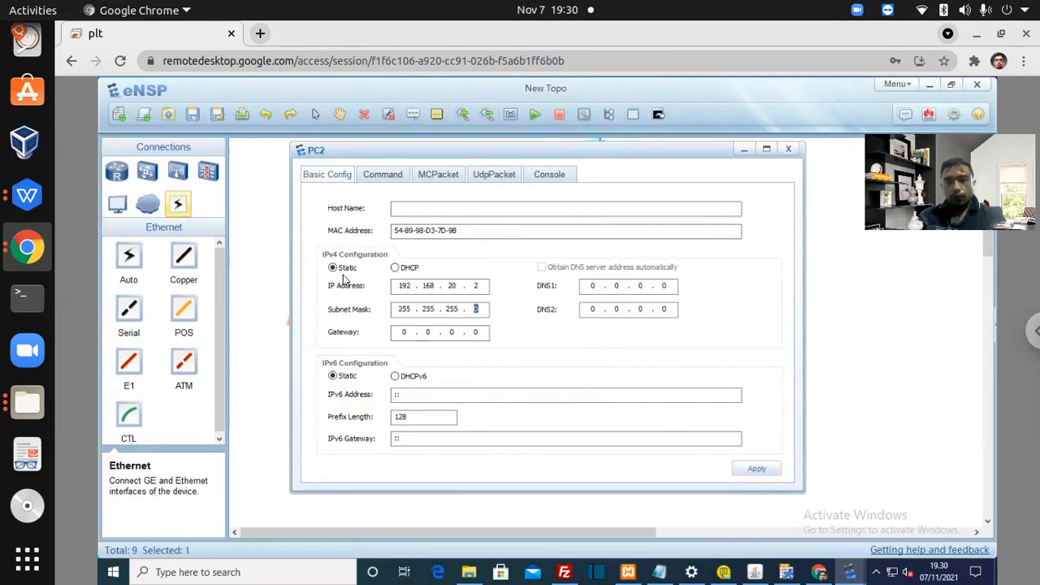
pyautogui.write('192168 .20.1')
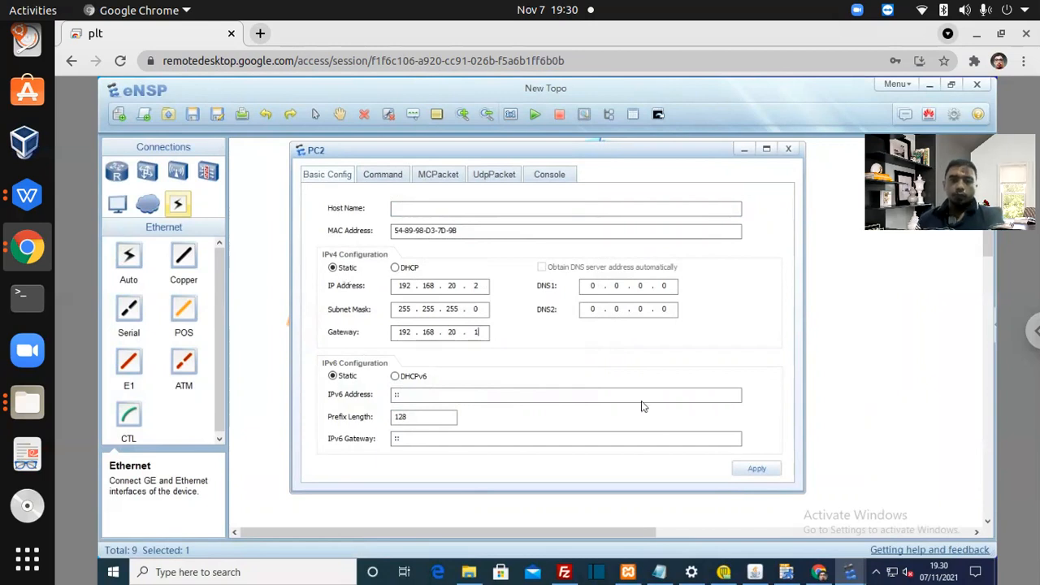
pyautogui.click(747, 469)
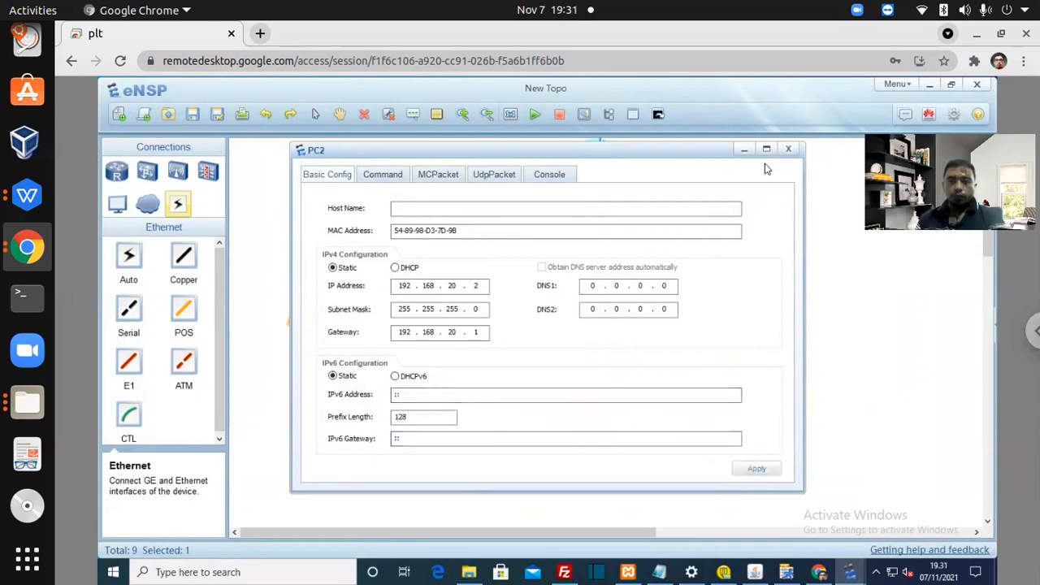
pyautogui.click(787, 150)
# Configure and apply PC4's static IPv4 settings: address 192.168.20.3, subnet mask 255.255.255.0, gateway 192.168.20.1.
pyautogui.doubleClick(599, 339)
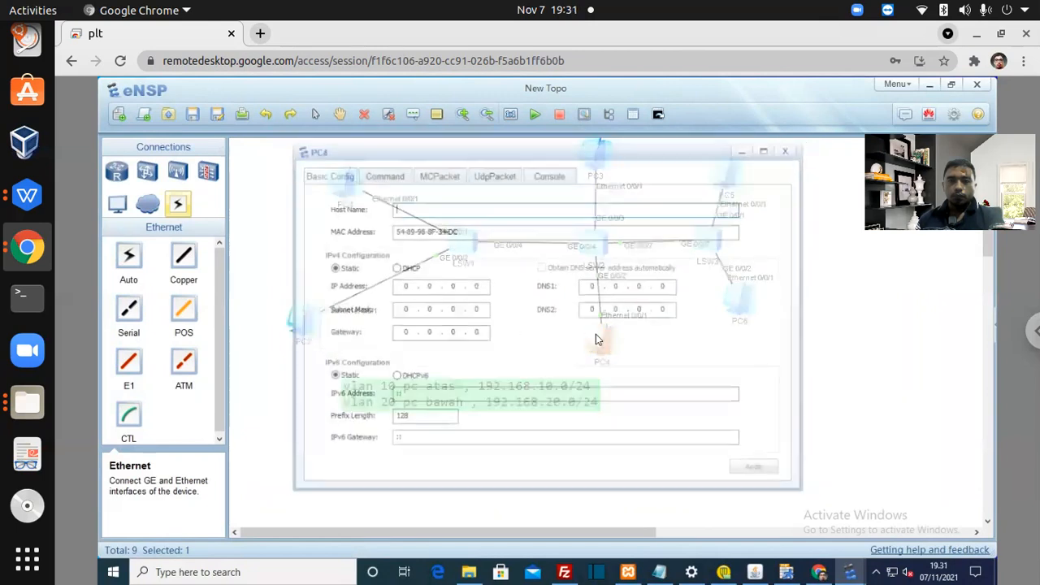
pyautogui.write('192 . 168 . 20 . 3')
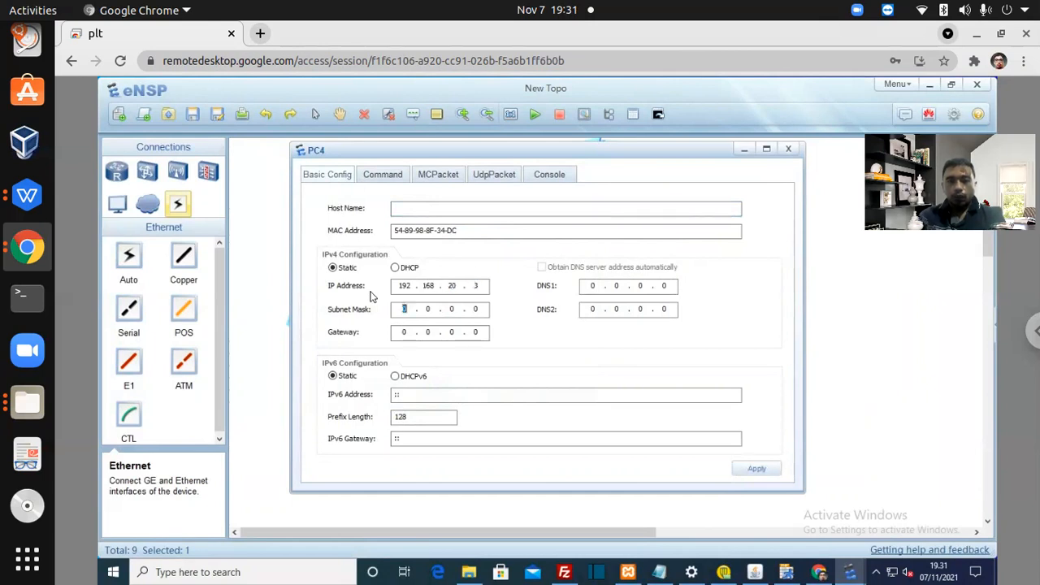
pyautogui.write('25525525519216820.')
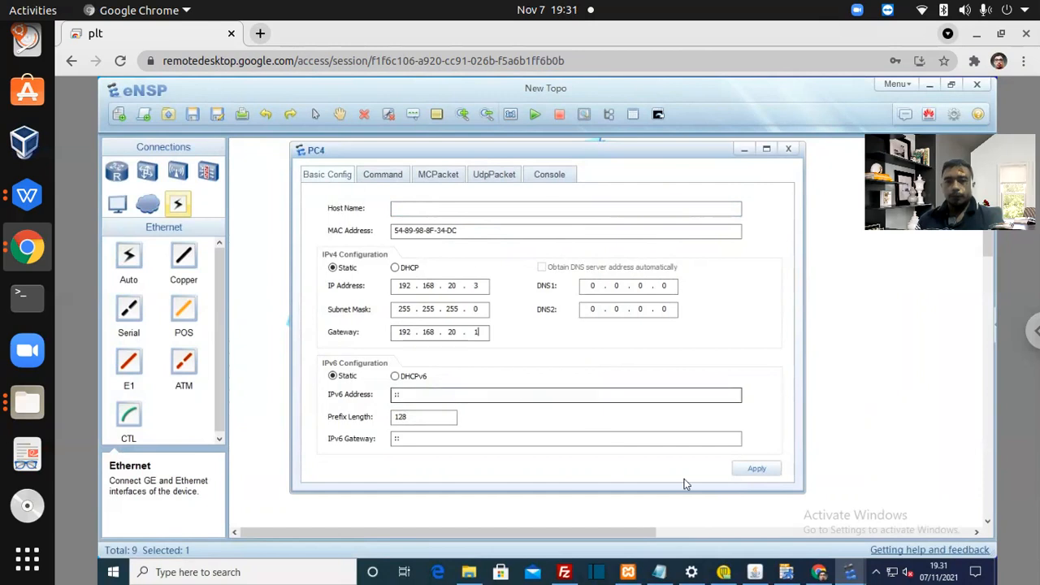
pyautogui.click(756, 468)
pyautogui.click(790, 153)
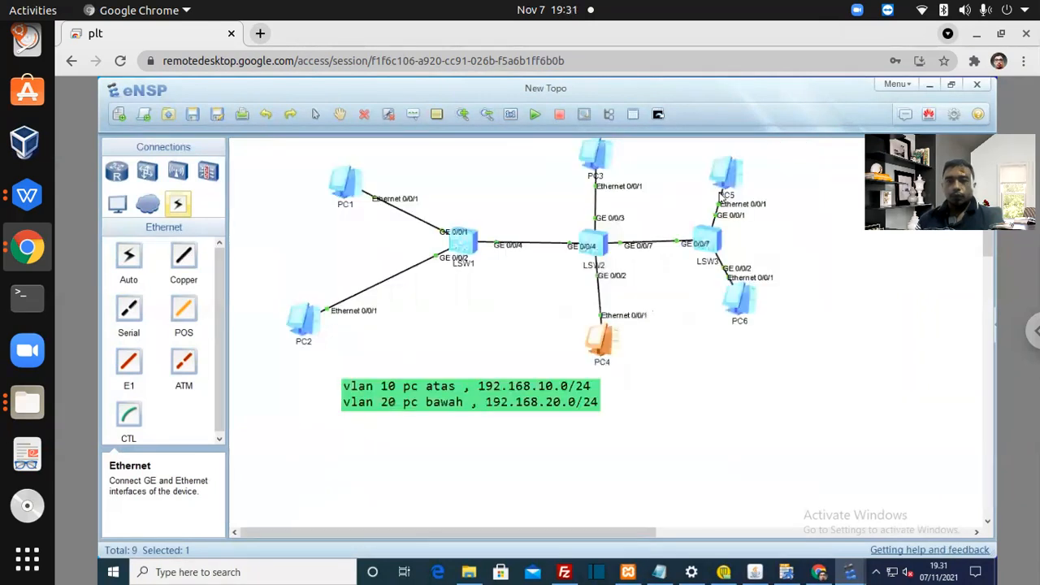
# Configure and apply PC6's static IPv4 settings: address 192.168.20.4, subnet mask 255.255.255.0, gateway 192.168.20.1.
pyautogui.doubleClick(737, 296)
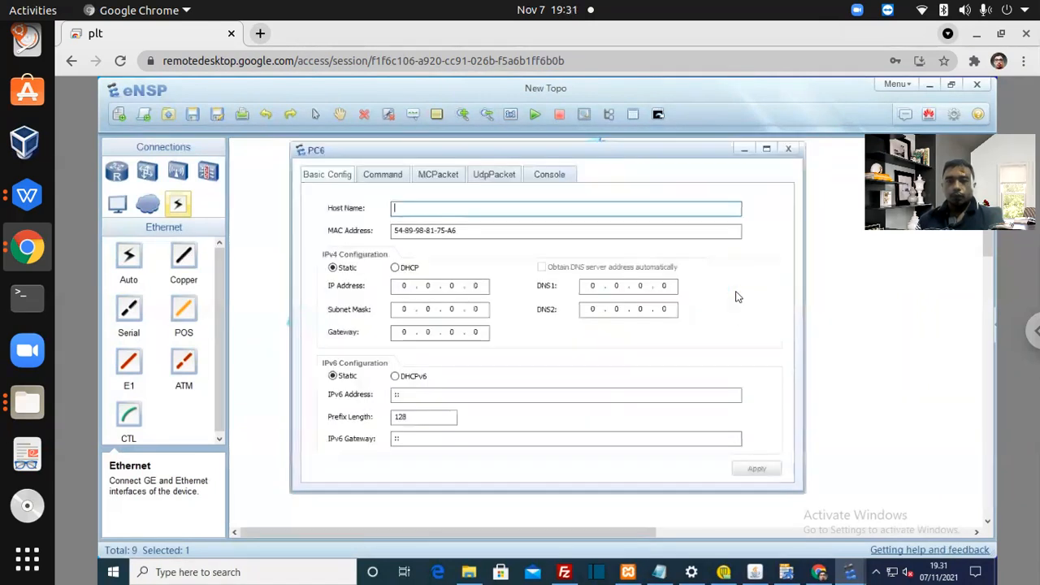
pyautogui.click(405, 286)
pyautogui.write('19216820')
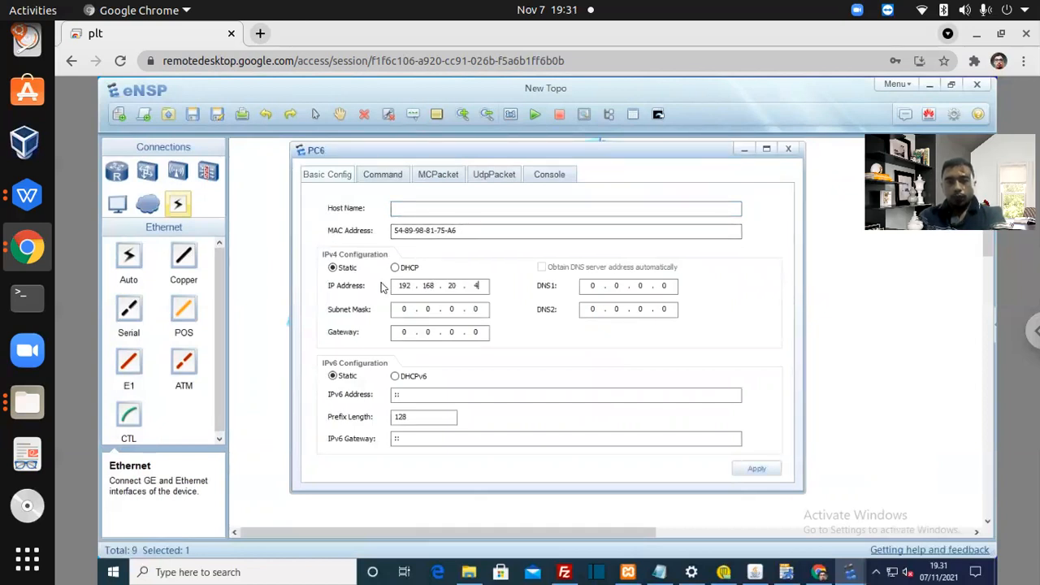
pyautogui.write('25525525519216820')
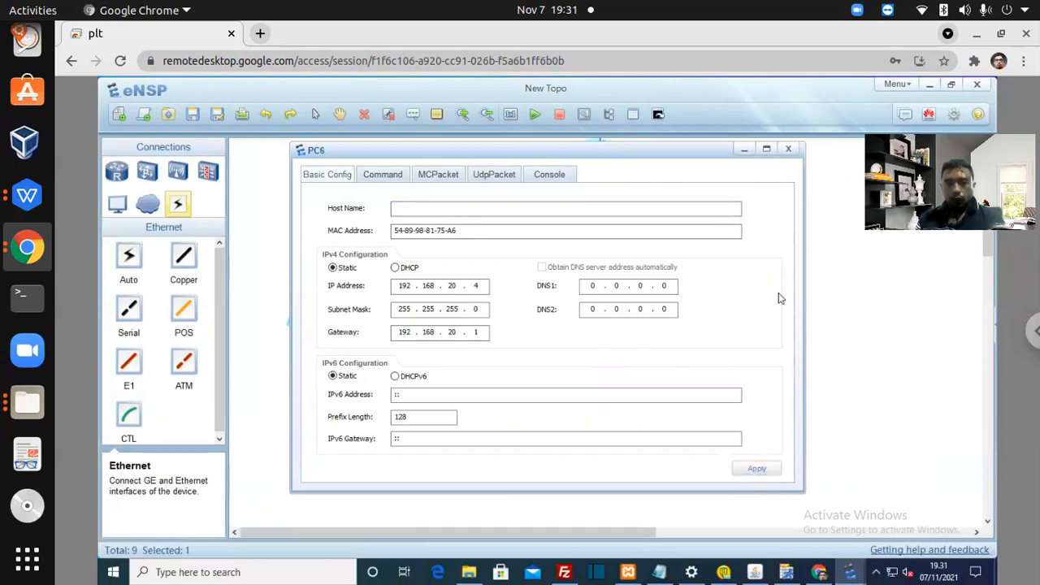
pyautogui.click(789, 148)
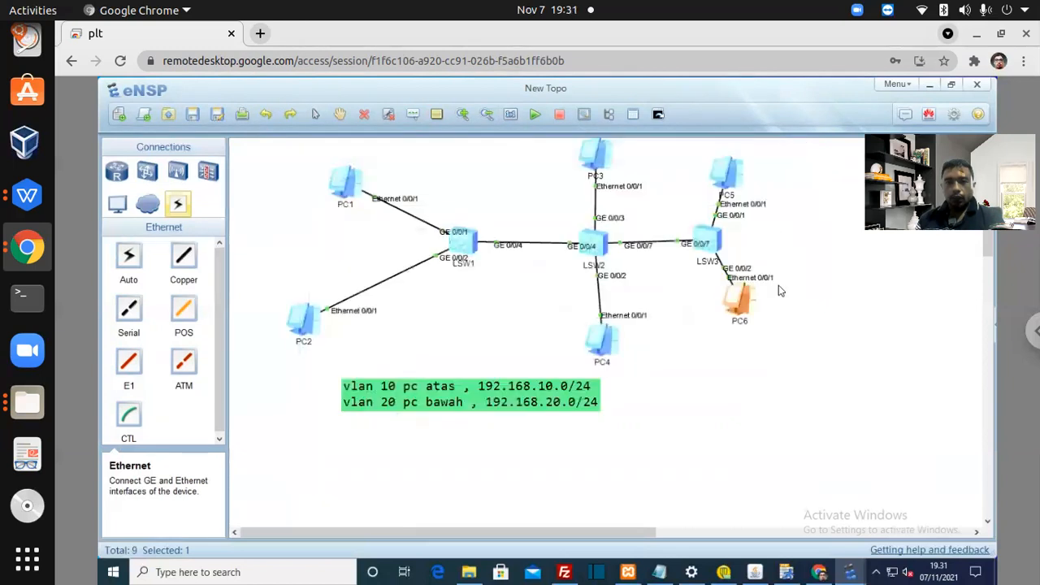
# Check PC6's IP configuration with ipconfig in its command line and ping the gateway 192.168.20.1.
pyautogui.doubleClick(737, 295)
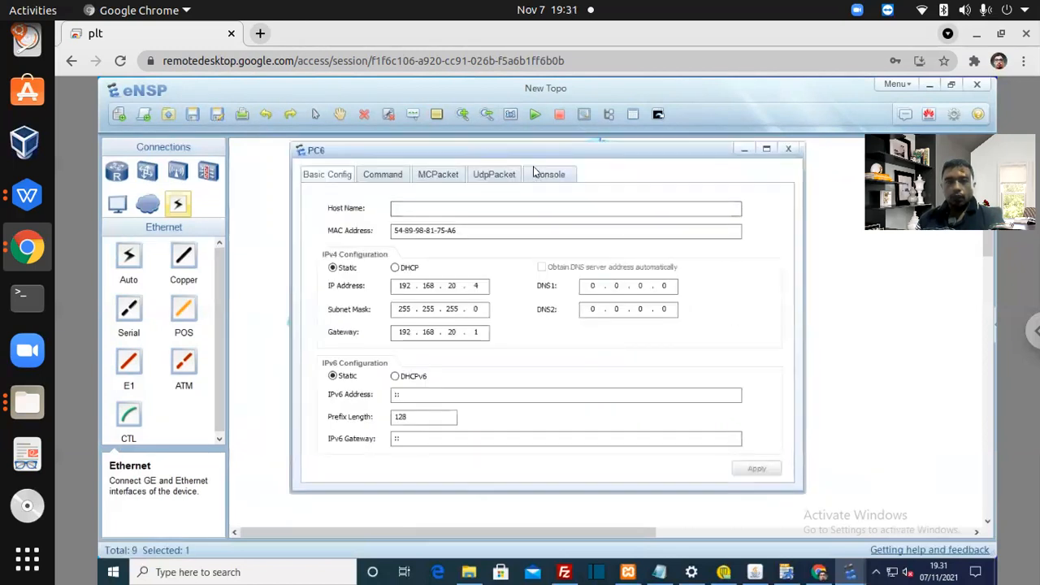
pyautogui.click(542, 179)
pyautogui.click(381, 174)
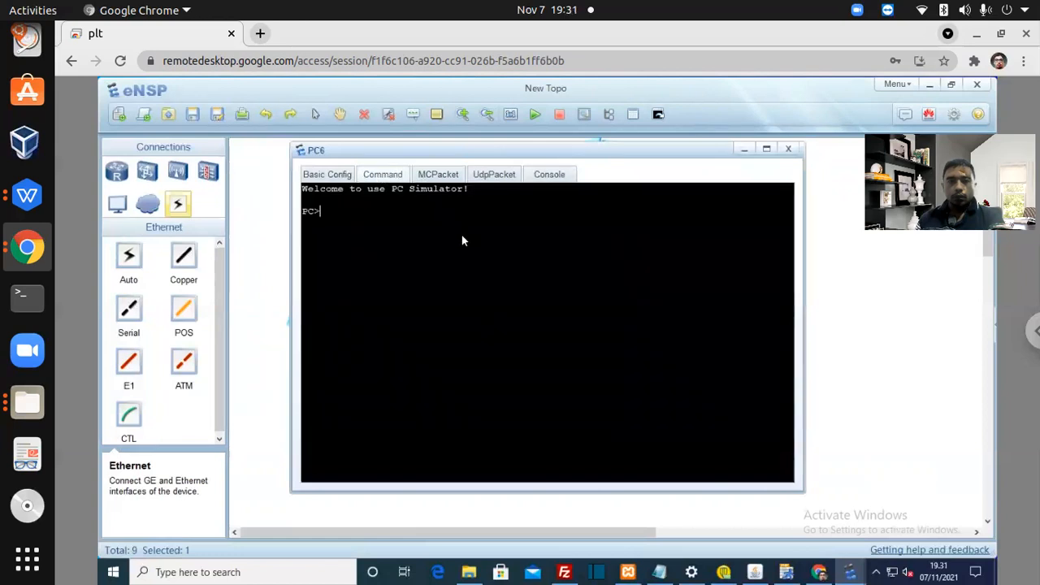
pyautogui.write('ipconfig')
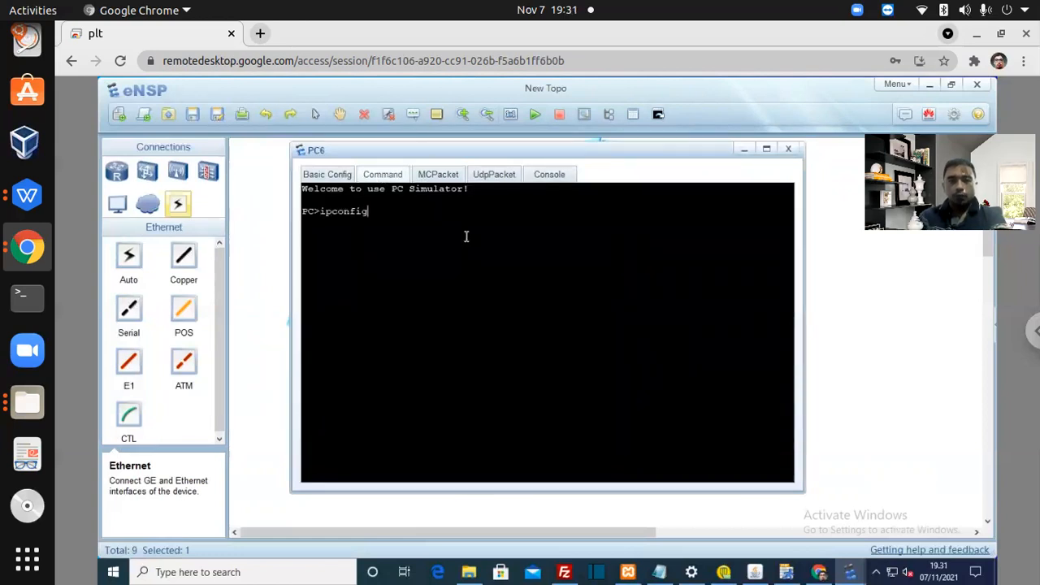
pyautogui.press('Return')
pyautogui.write('ping 192.')
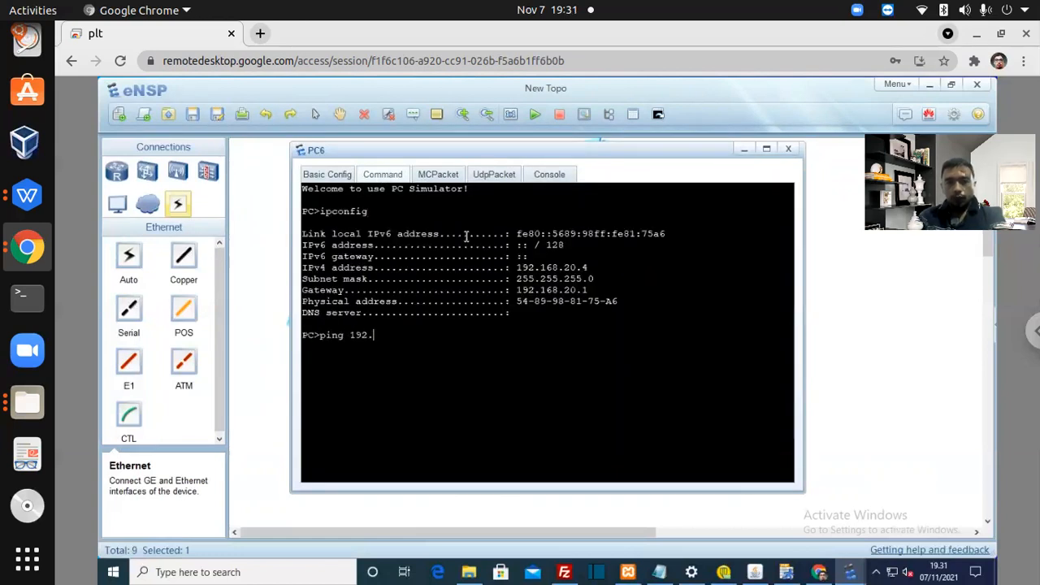
pyautogui.write('168.20.1')
pyautogui.press('Return')
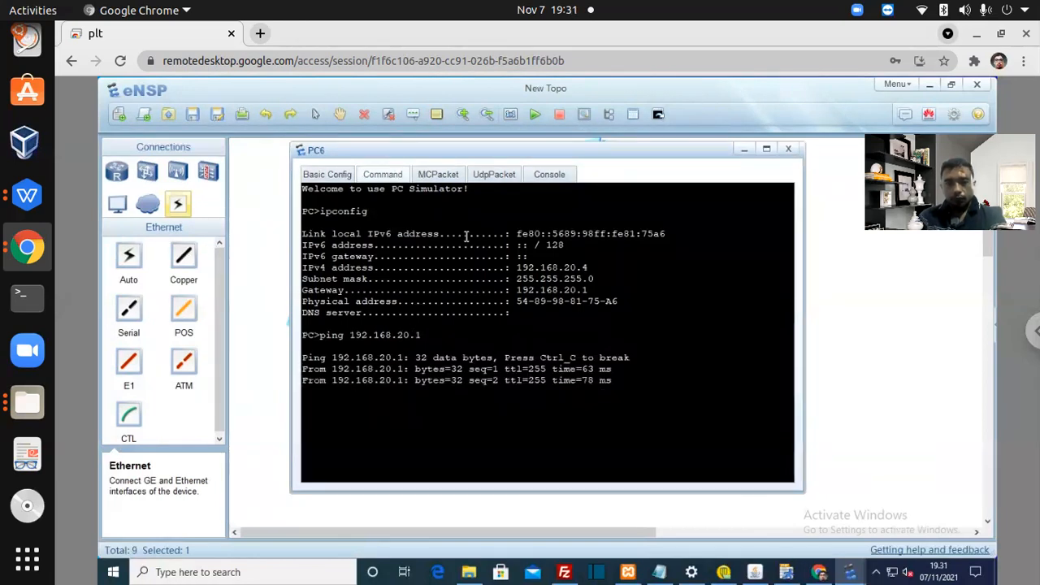
# Ping 192.168.20.2 and 192.168.20.3 from PC6 to test VLAN 20 connectivity.
pyautogui.hotkey('ctrl', 'c')
pyautogui.press('Up')
pyautogui.press('BackSpace')
pyautogui.write('2')
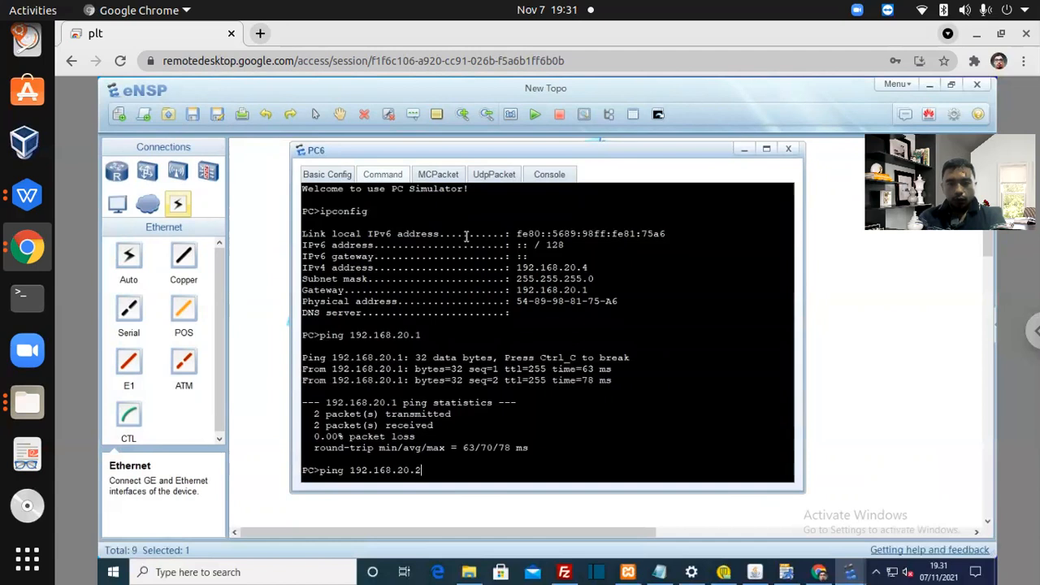
pyautogui.press('Return')
pyautogui.hotkey('ctrl', 'c')
pyautogui.press('Up')
pyautogui.press('BackSpace')
pyautogui.write('3')
pyautogui.press('Return')
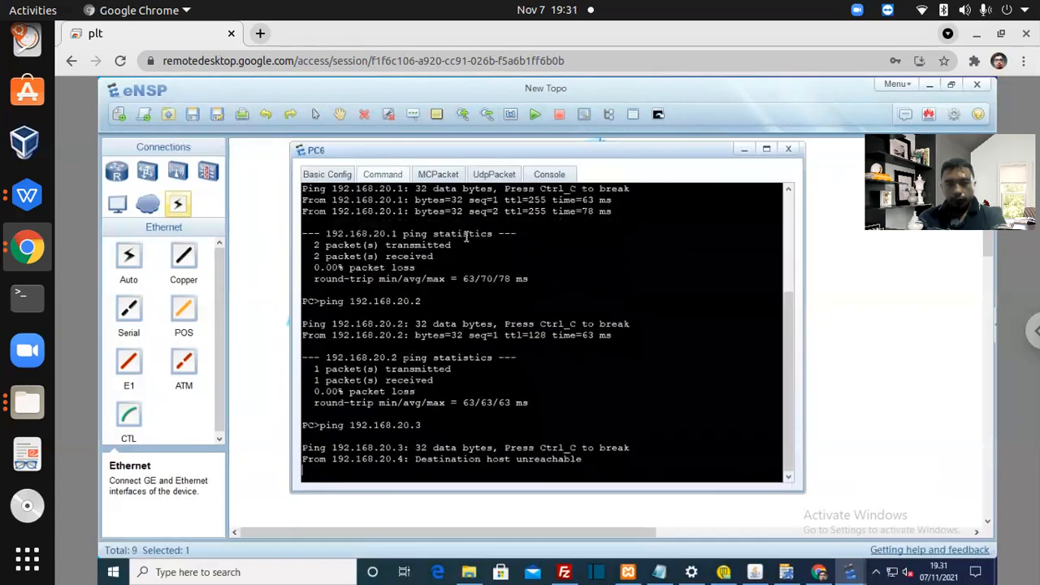
# Stop the running ping on PC6 and ping 192.168.10.1 instead.
pyautogui.hotkey('ctrl', 'c')
pyautogui.press('Up')
pyautogui.press('BackSpace')
pyautogui.press('BackSpace')
pyautogui.press('BackSpace')
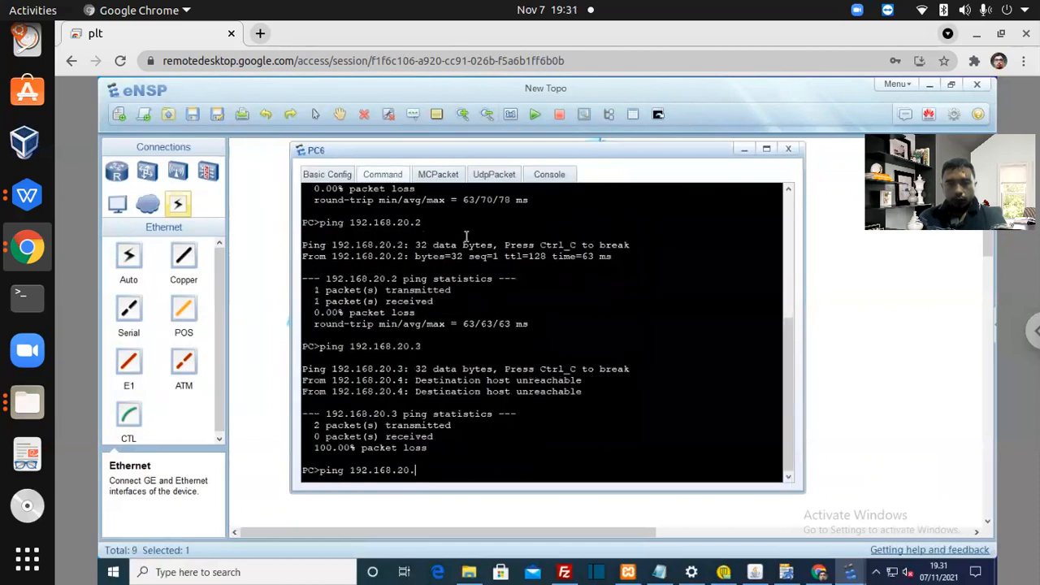
pyautogui.press('BackSpace')
pyautogui.write('10.')
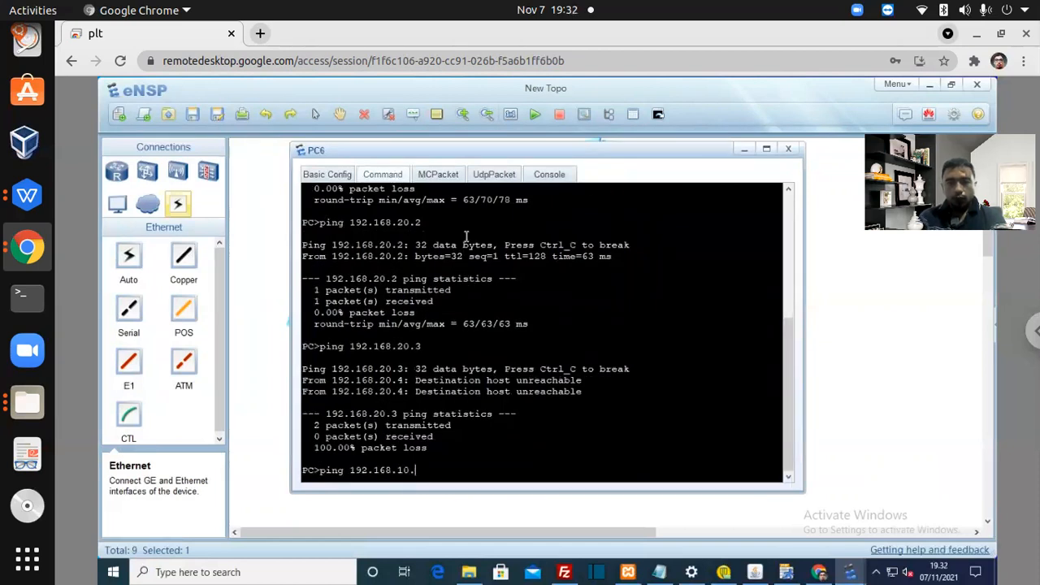
pyautogui.press('Return')
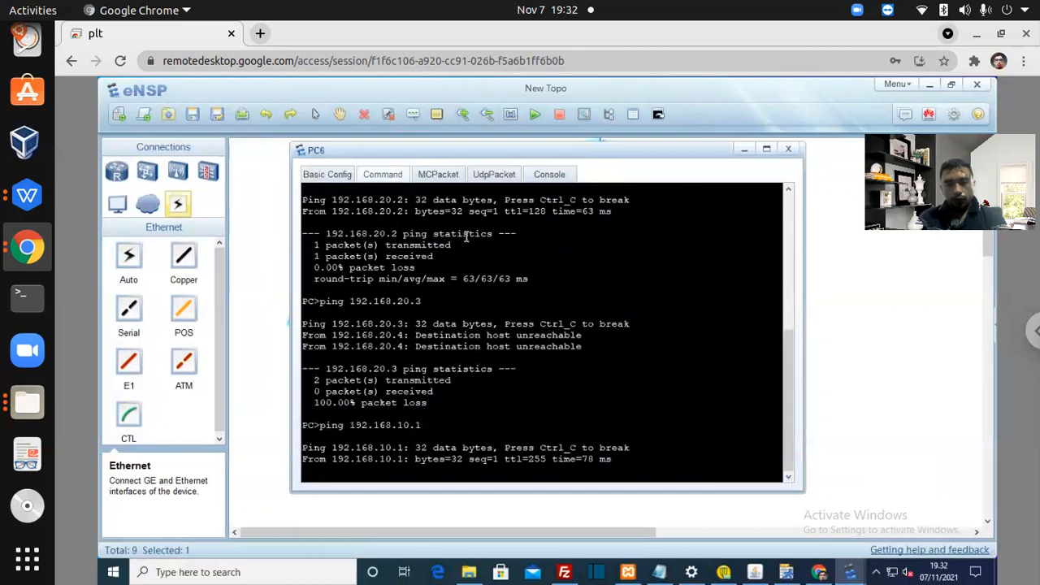
# Ping 192.168.10.2 from PC6, then close the PC6 window.
pyautogui.press('Up')
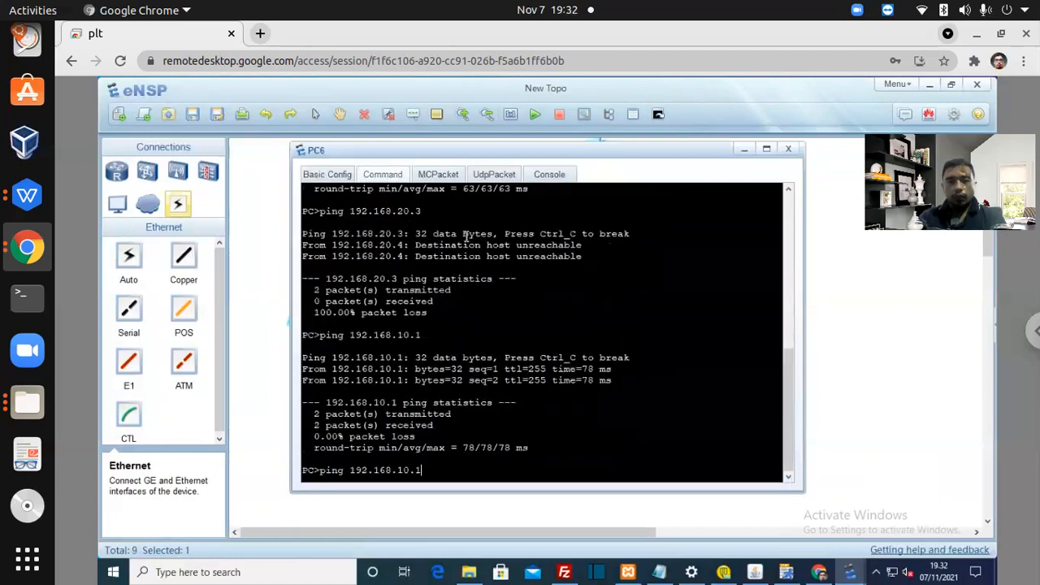
pyautogui.write('2')
pyautogui.press('Return')
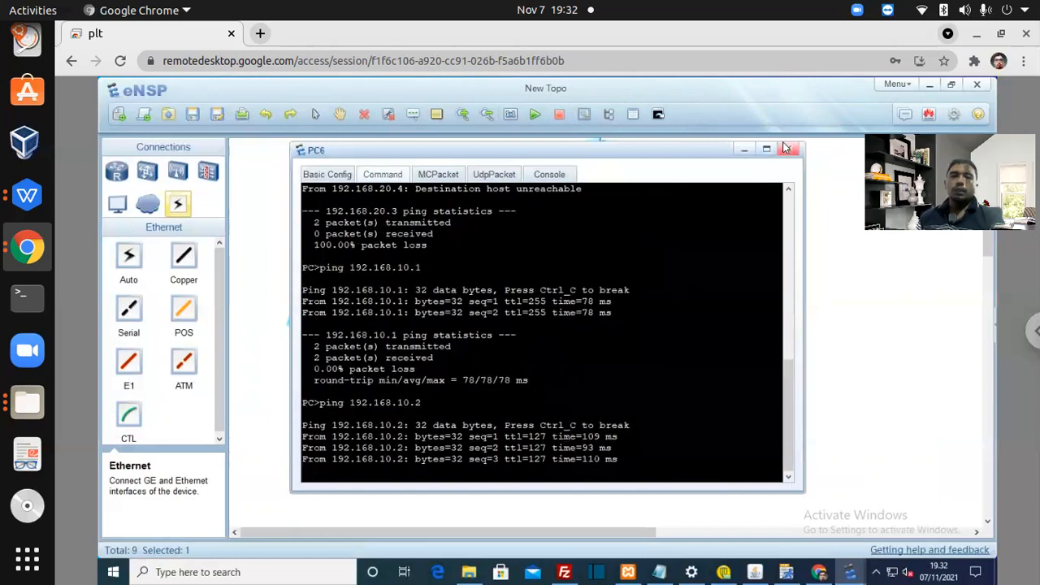
pyautogui.click(787, 148)
# Open the presentation 07 Eth-Trunk iStack and CSS.pptx from the 03 PPT folder in WPS and show the Network Reliability slide.
pyautogui.click(33, 252)
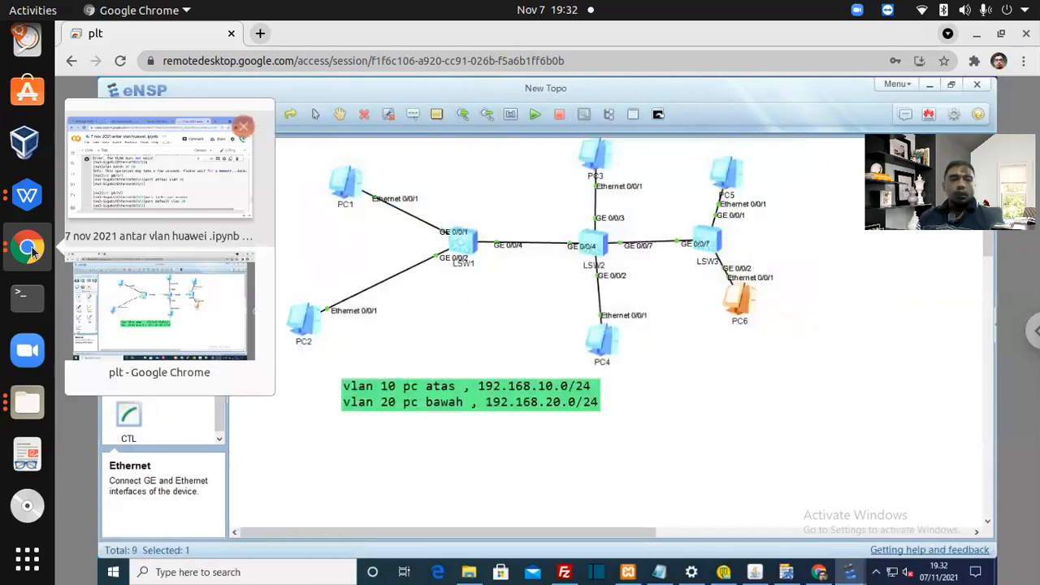
pyautogui.click(188, 179)
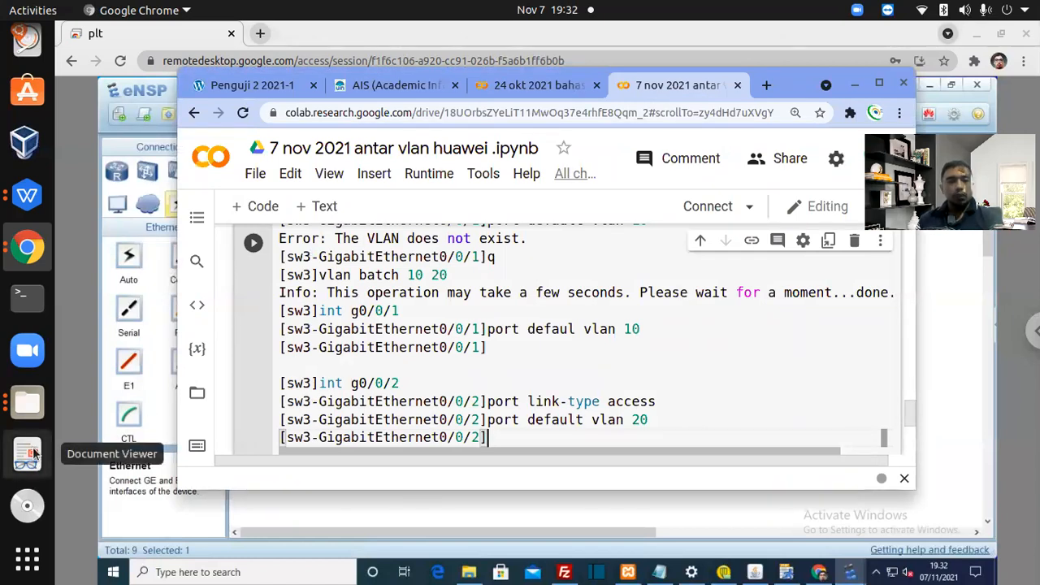
pyautogui.click(28, 402)
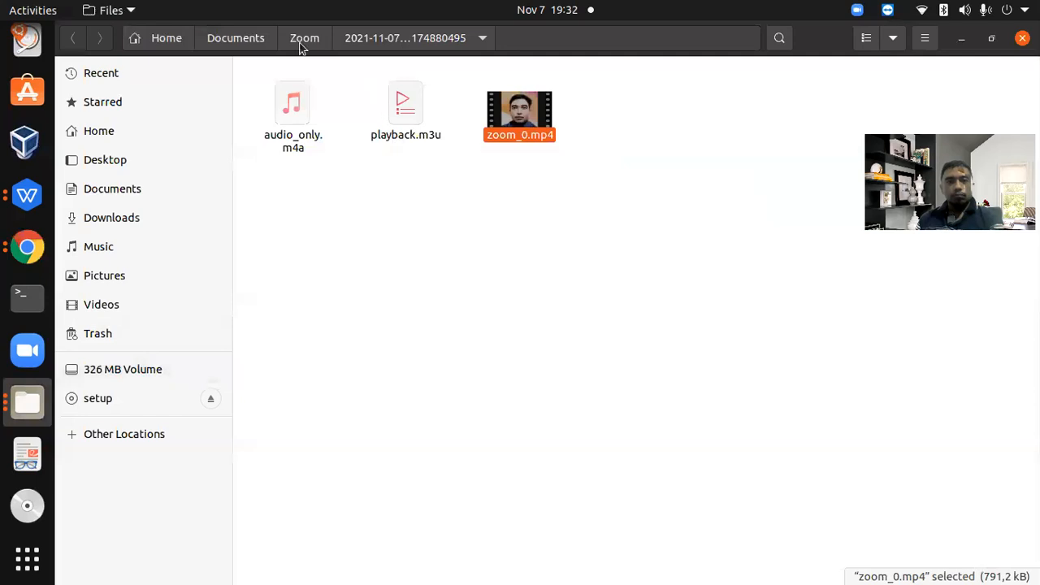
pyautogui.click(22, 408)
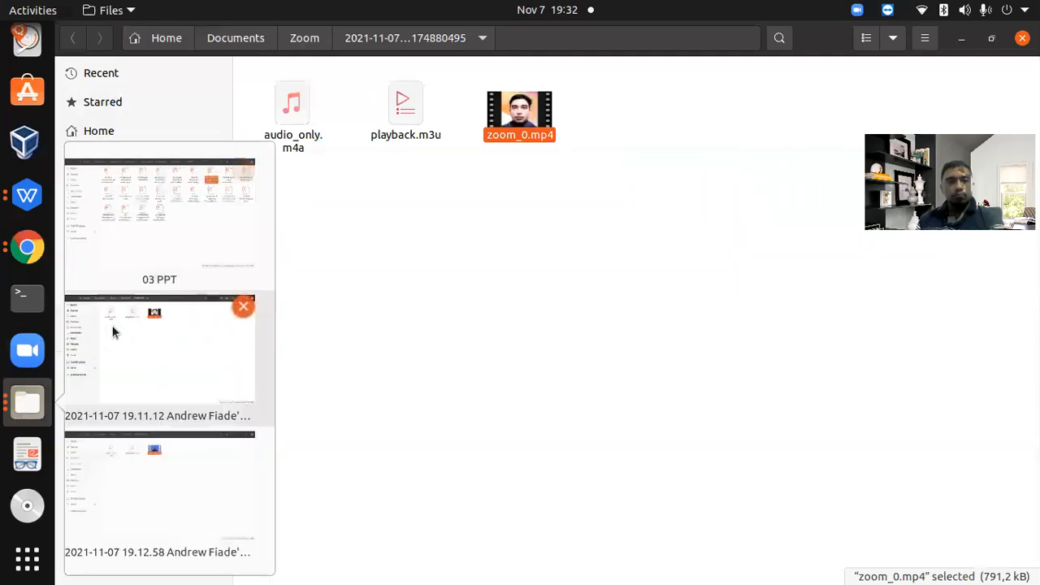
pyautogui.click(154, 213)
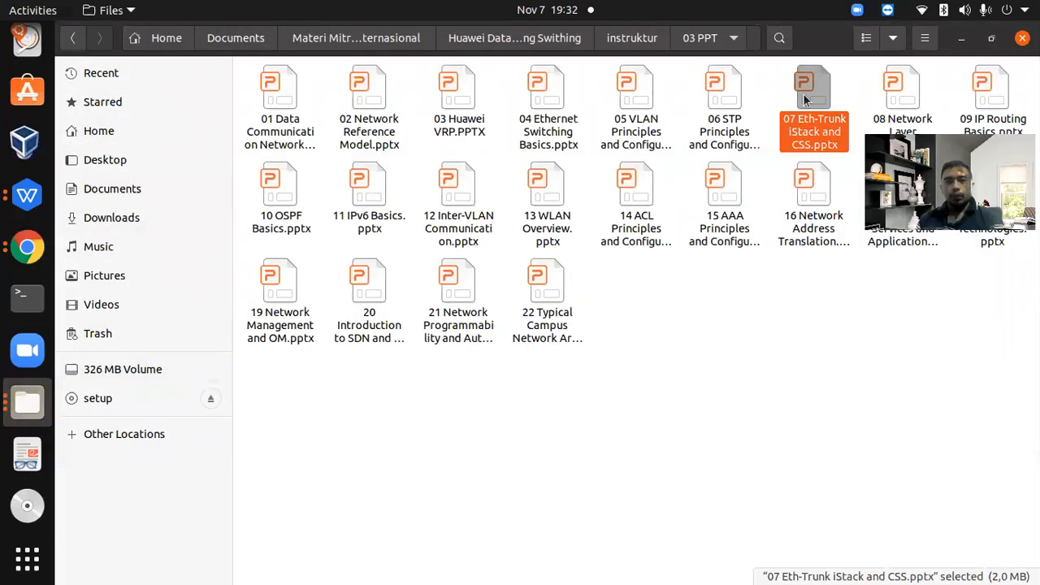
pyautogui.doubleClick(812, 93)
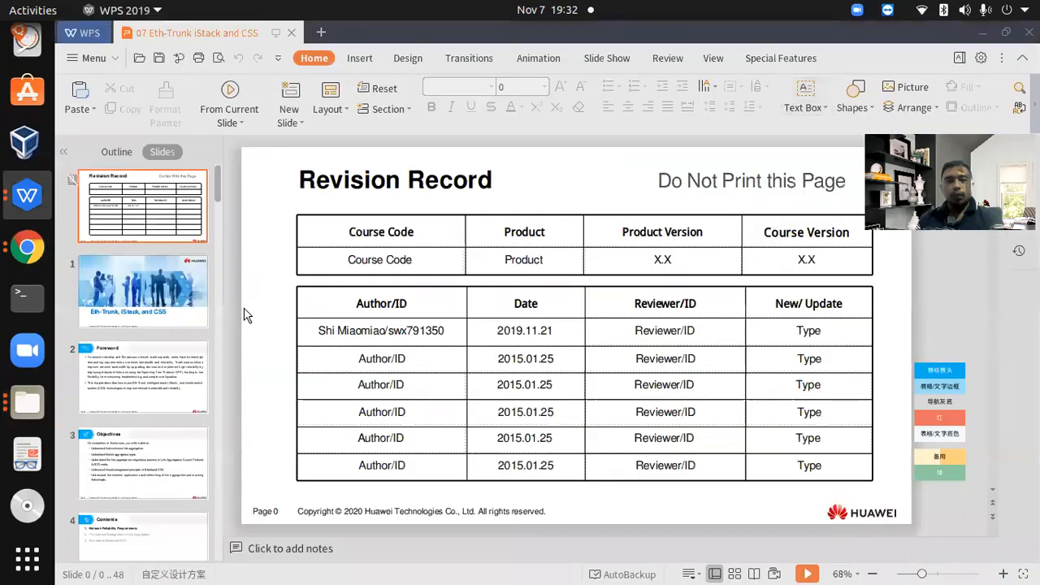
pyautogui.scroll(-3, 131, 286)
pyautogui.click(139, 372)
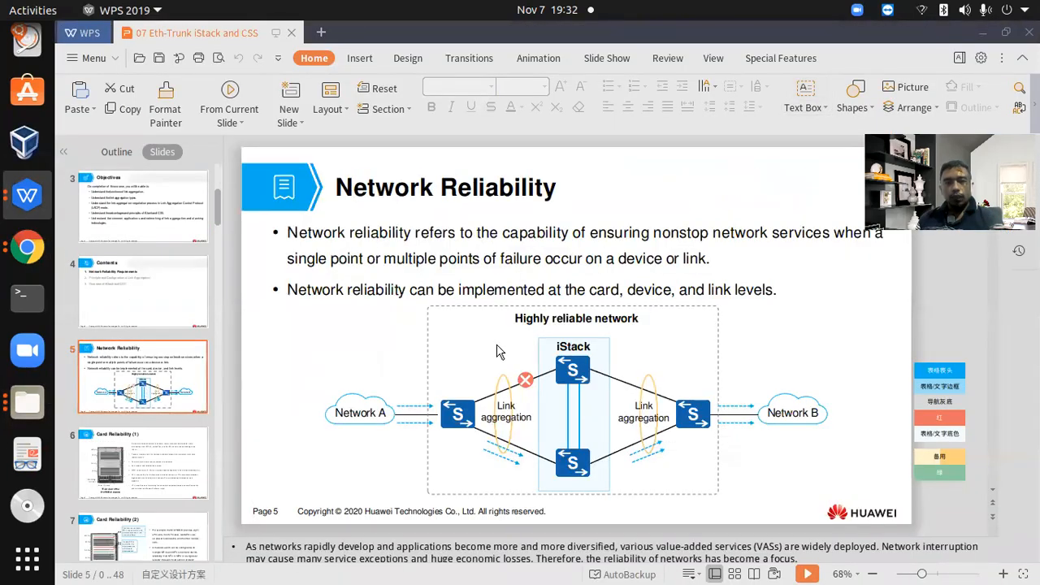
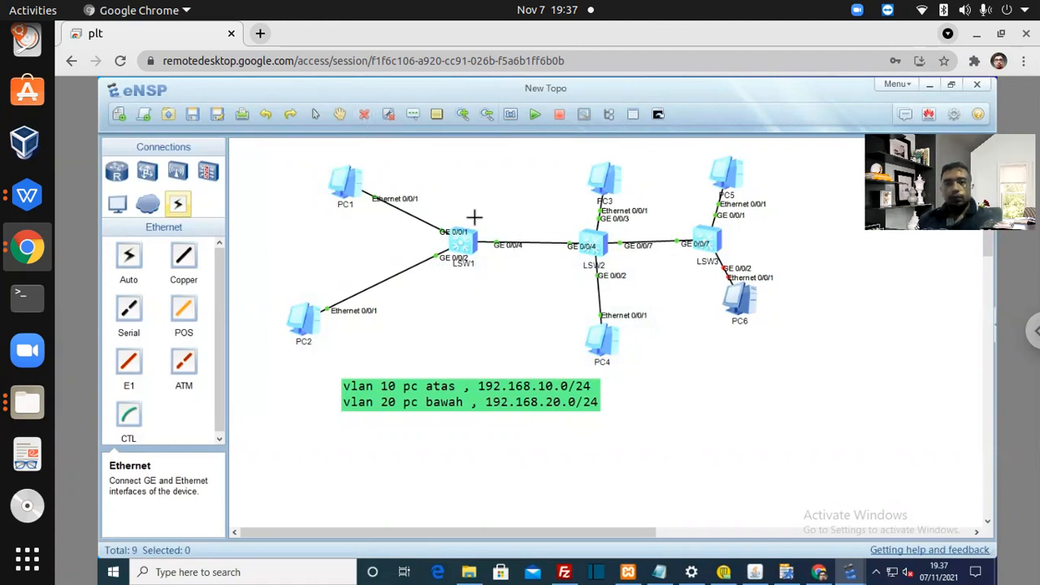
# Delete the link between LSW1 and LSW2 in the eNSP topology and move PC6 farther away from LSW3.
pyautogui.click(526, 242)
pyautogui.click(578, 357)
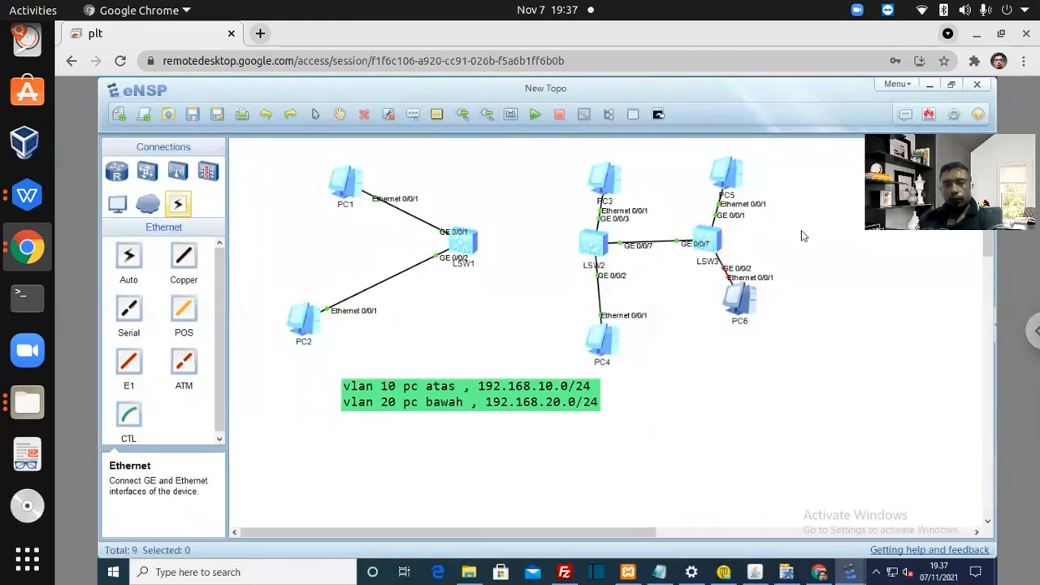
pyautogui.moveTo(748, 303); pyautogui.dragTo(835, 303)
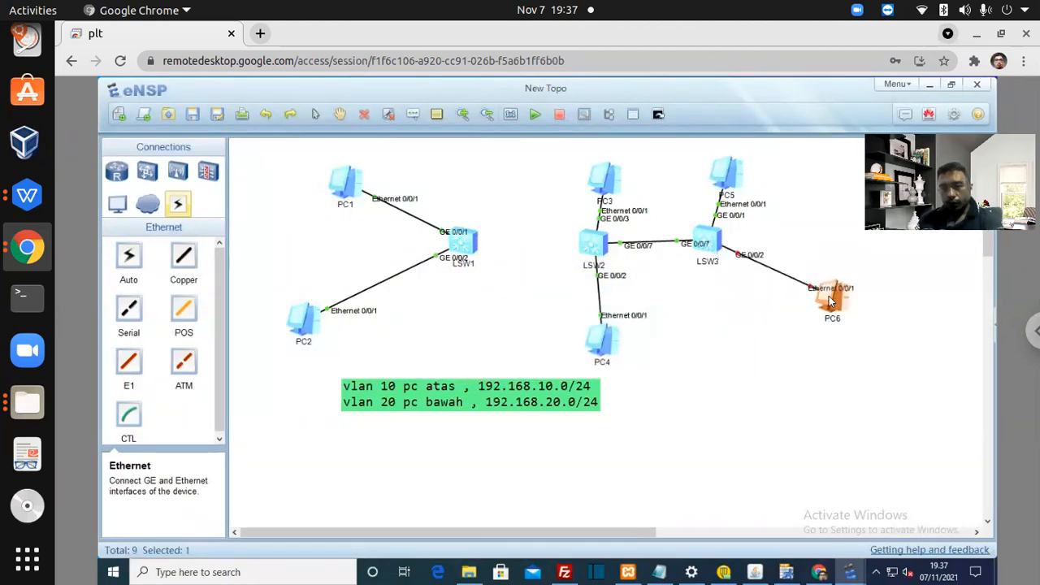
# Check the port configuration in LSW3's console, close it, and start PC6.
pyautogui.doubleClick(707, 261)
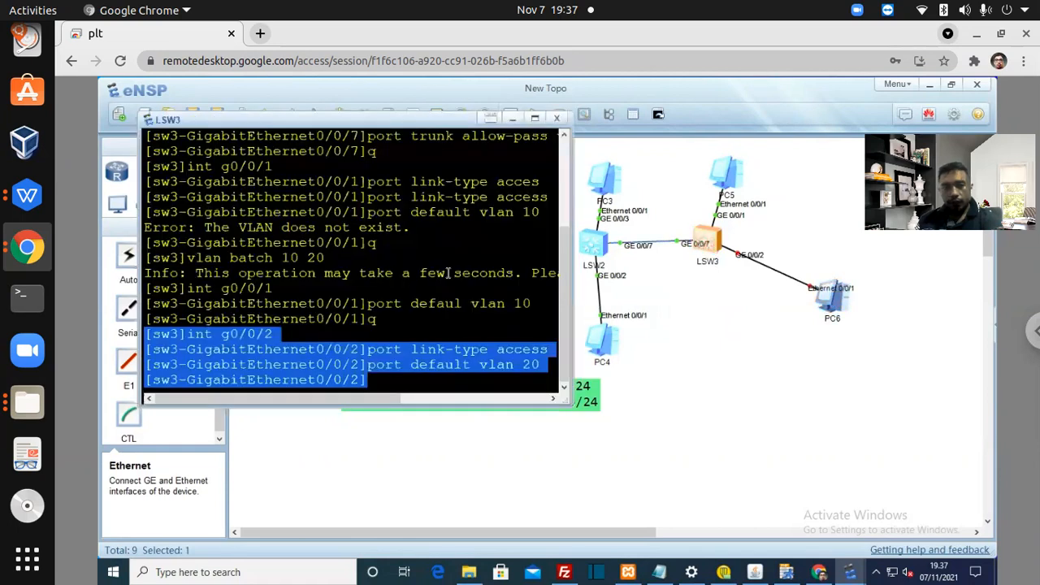
pyautogui.click(447, 273)
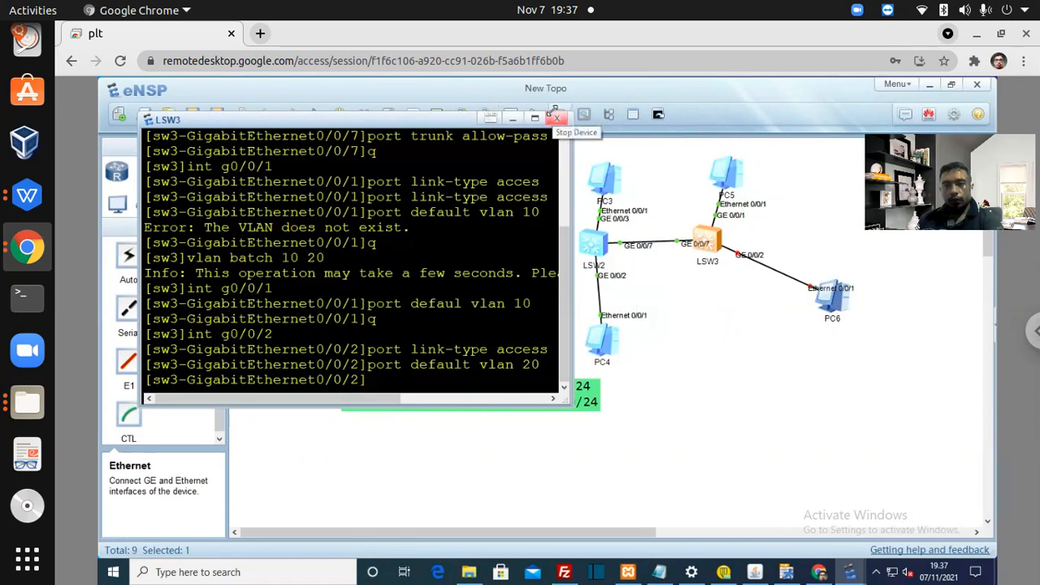
pyautogui.click(776, 311)
pyautogui.rightClick(822, 291)
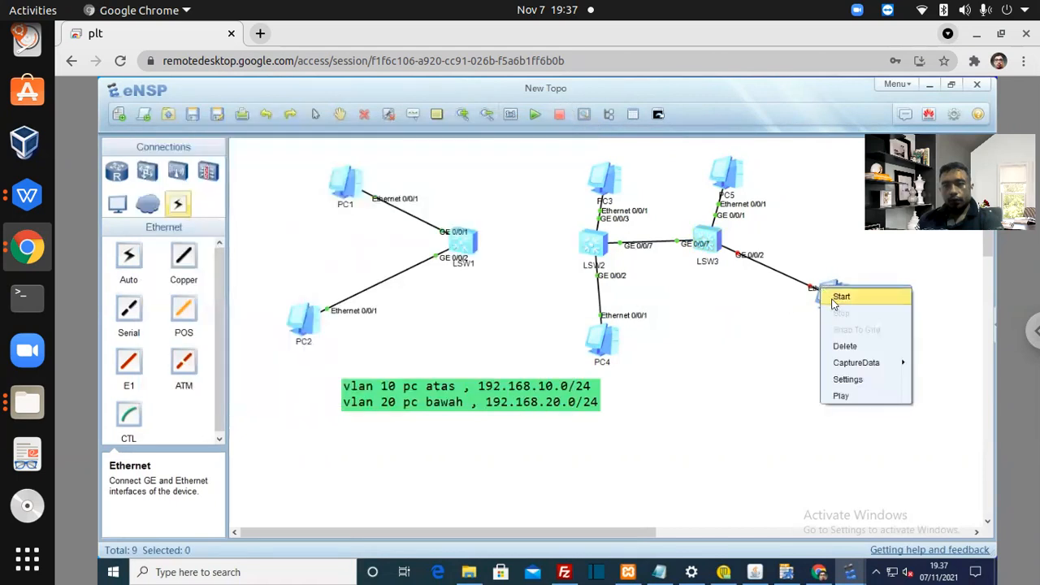
pyautogui.click(824, 298)
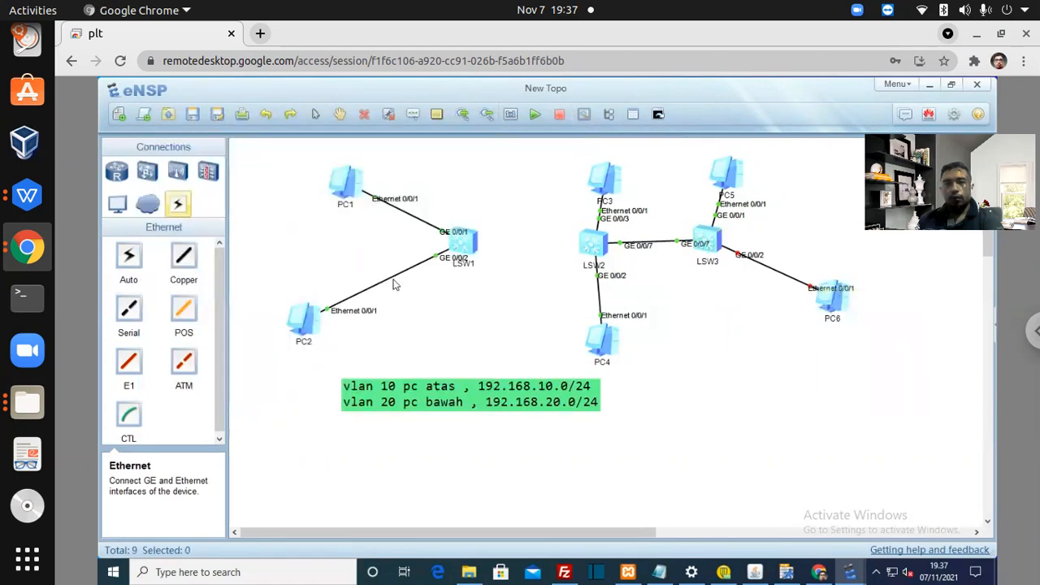
# Connect LSW1 port GE 0/0/20 to LSW2 port GE 0/0/20 with a copper cable.
pyautogui.click(184, 259)
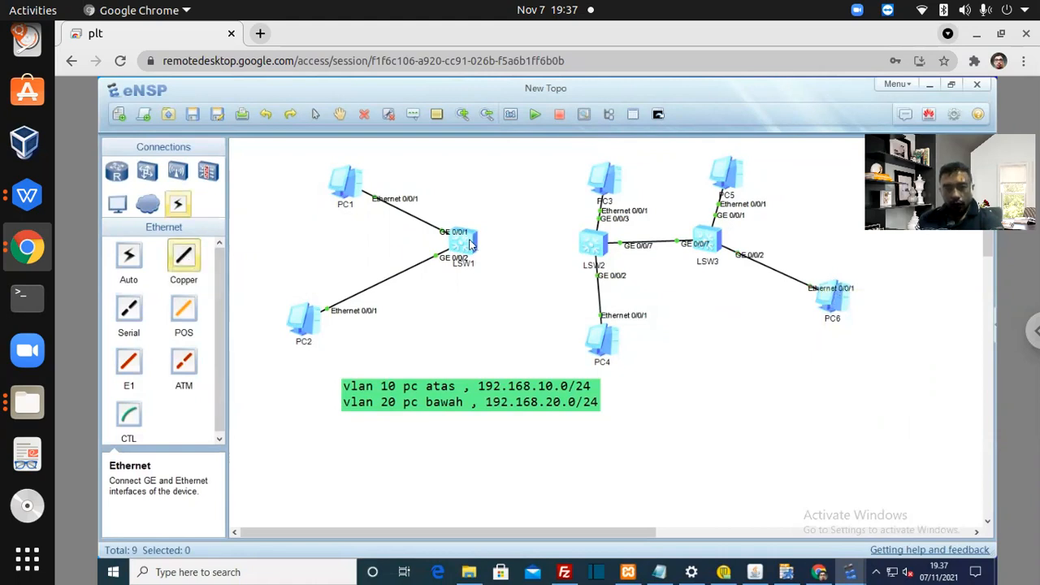
pyautogui.click(469, 244)
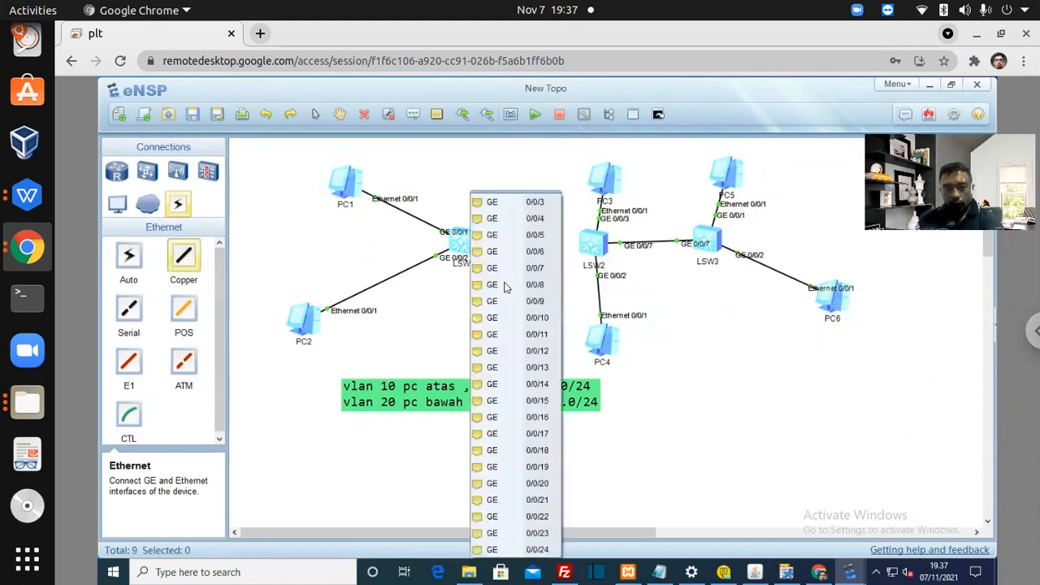
pyautogui.click(558, 482)
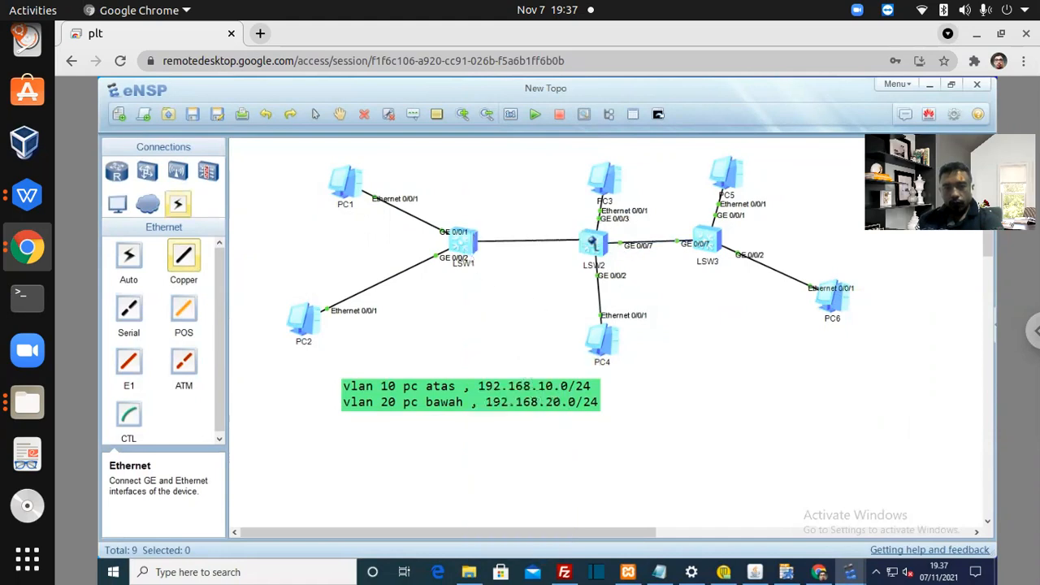
pyautogui.click(593, 242)
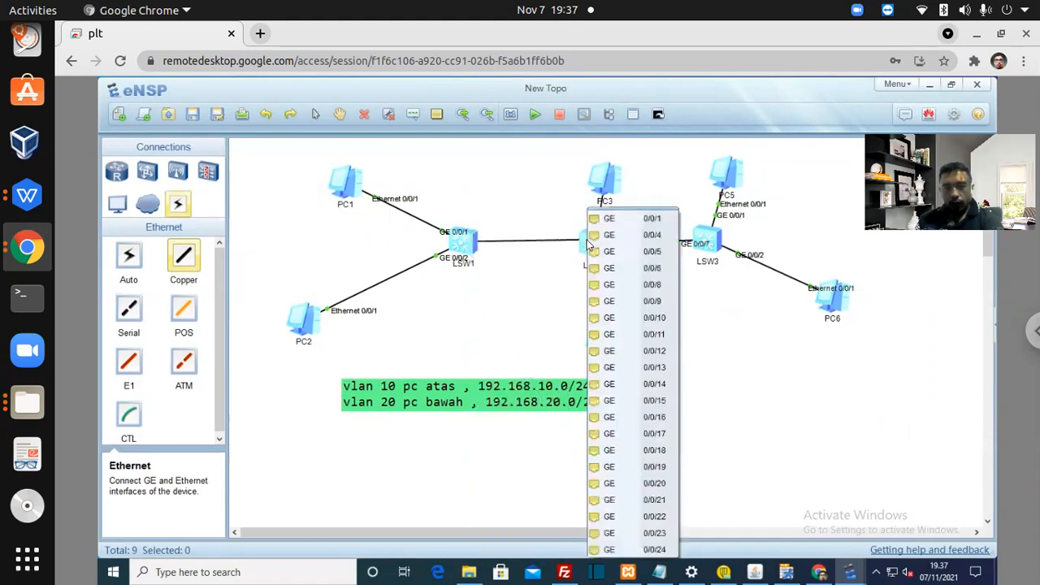
pyautogui.click(665, 484)
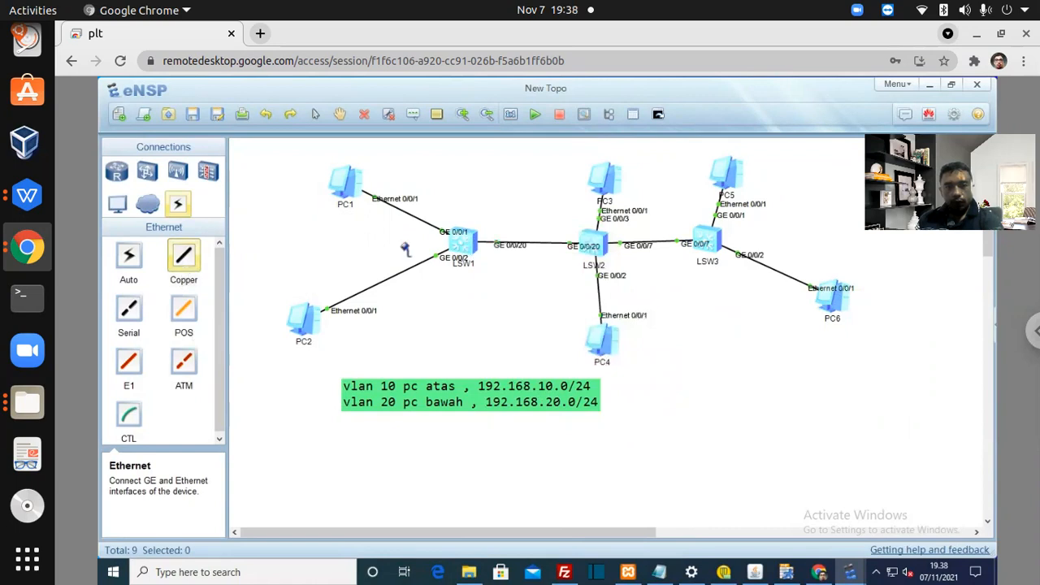
# Add a second copper link from LSW1 port GE 0/0/21 to LSW2 port GE 0/0/21.
pyautogui.click(468, 243)
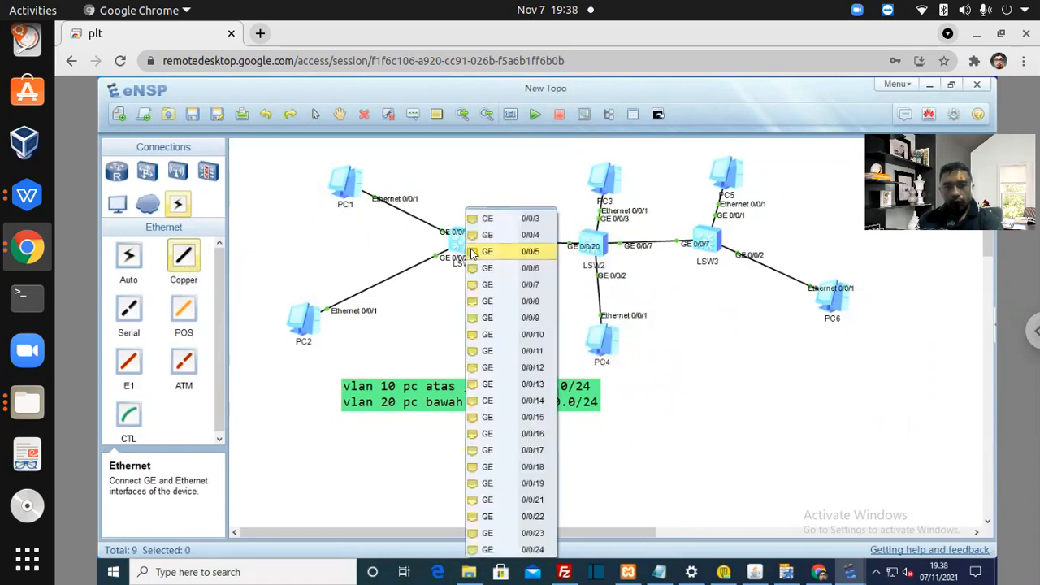
pyautogui.click(543, 501)
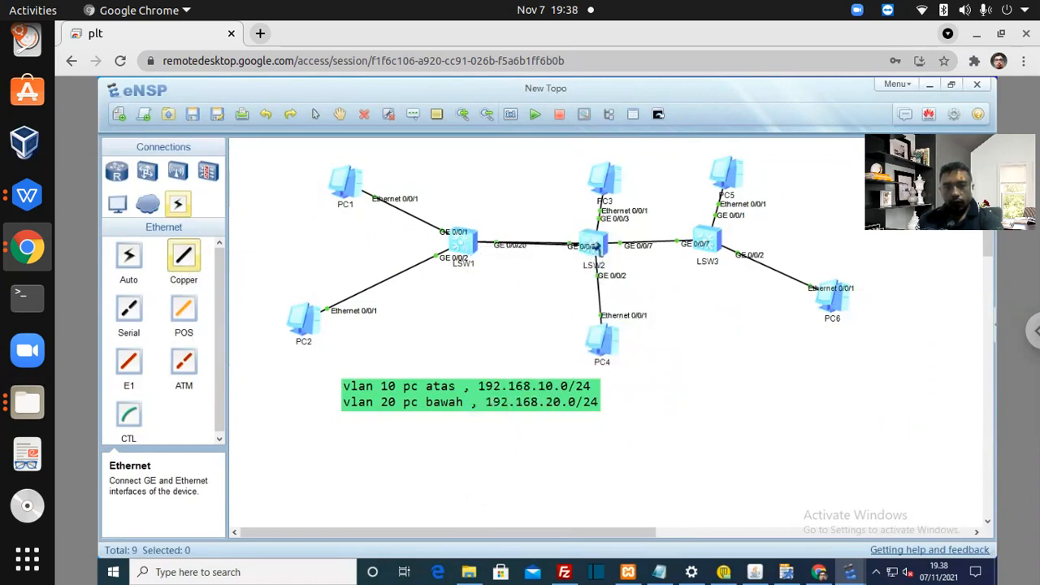
pyautogui.click(593, 244)
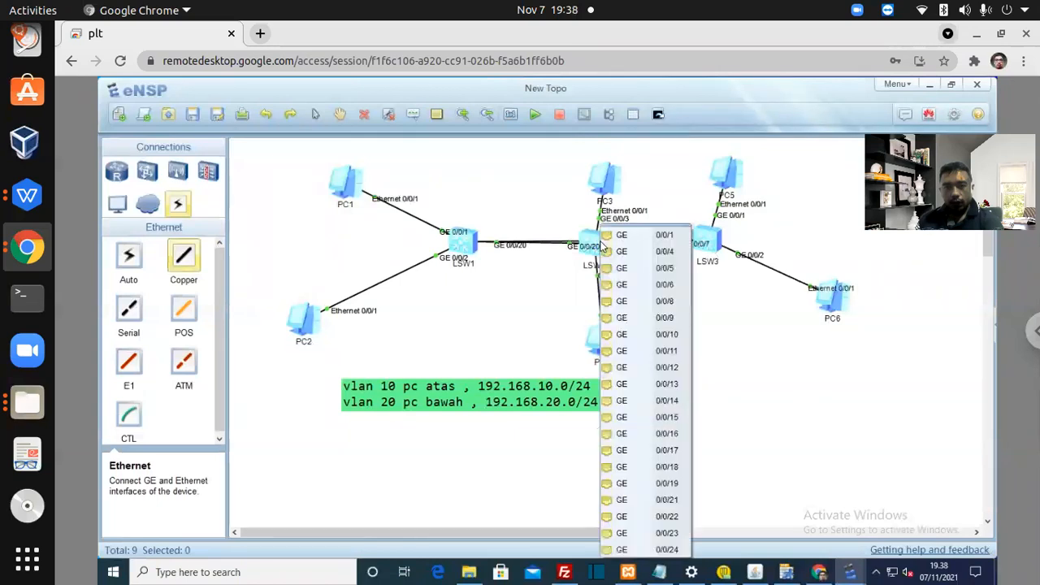
pyautogui.click(659, 500)
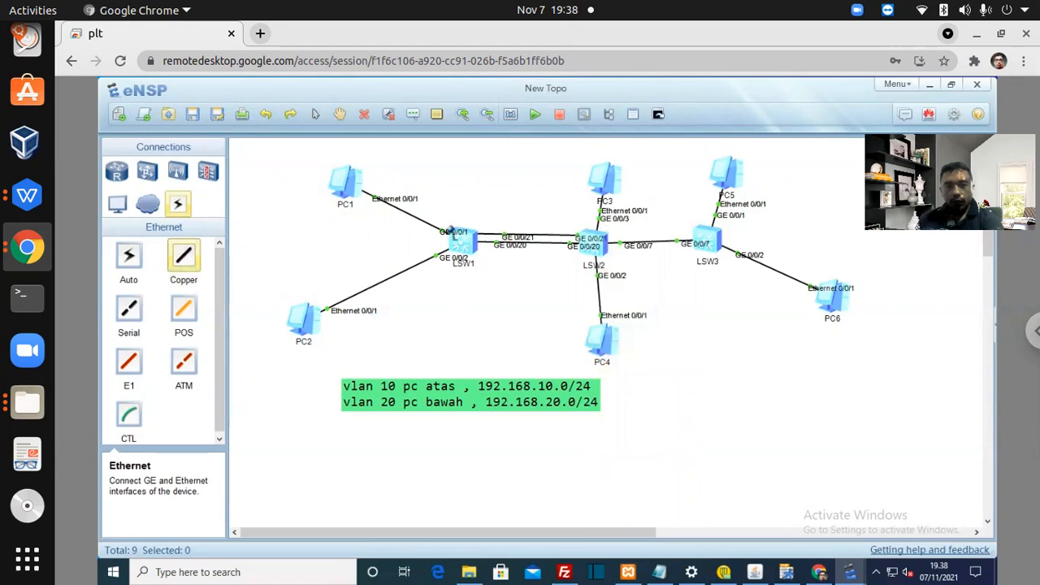
pyautogui.click(462, 242)
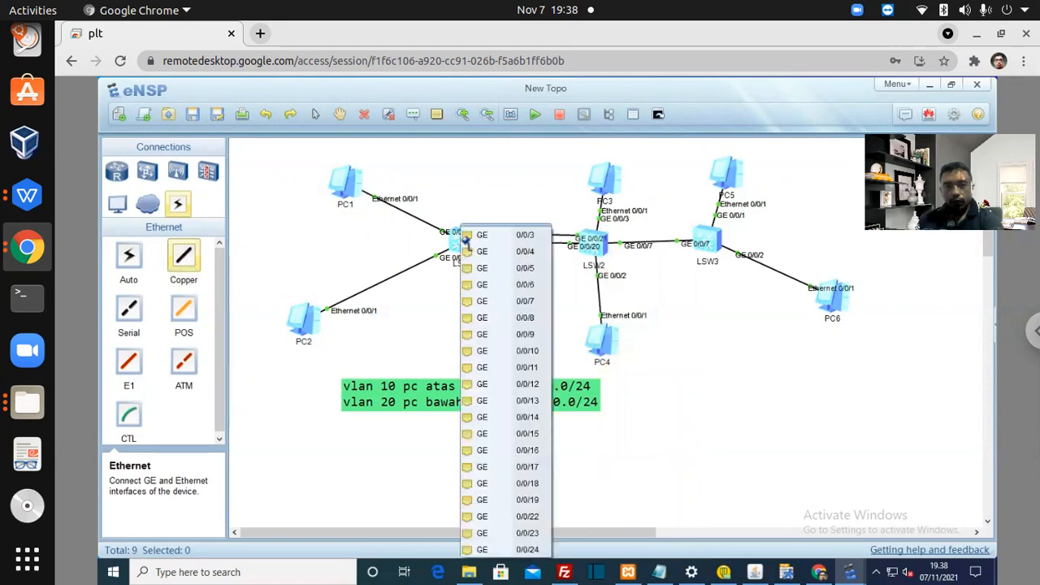
pyautogui.click(546, 512)
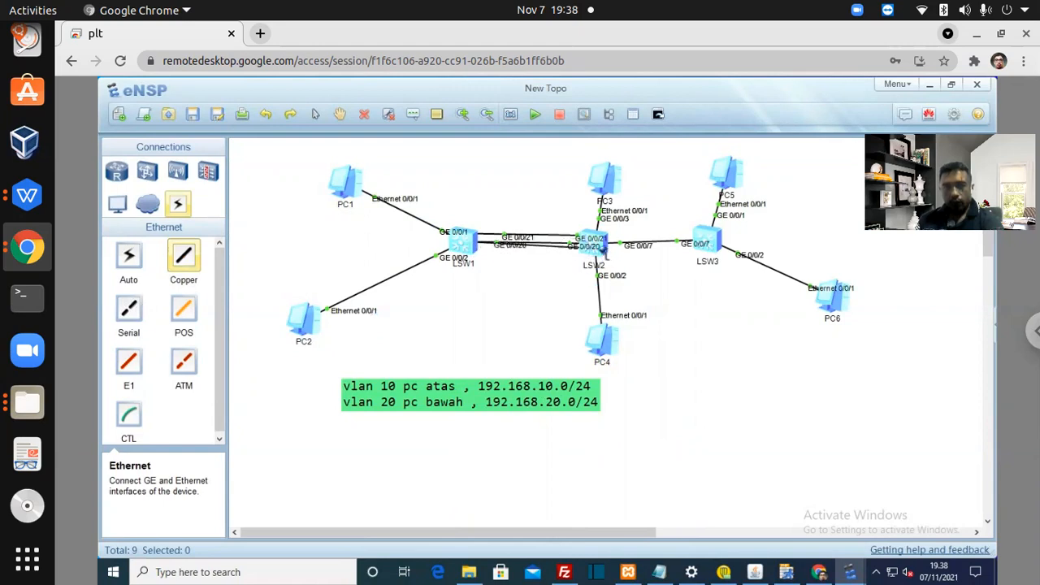
pyautogui.rightClick(552, 258)
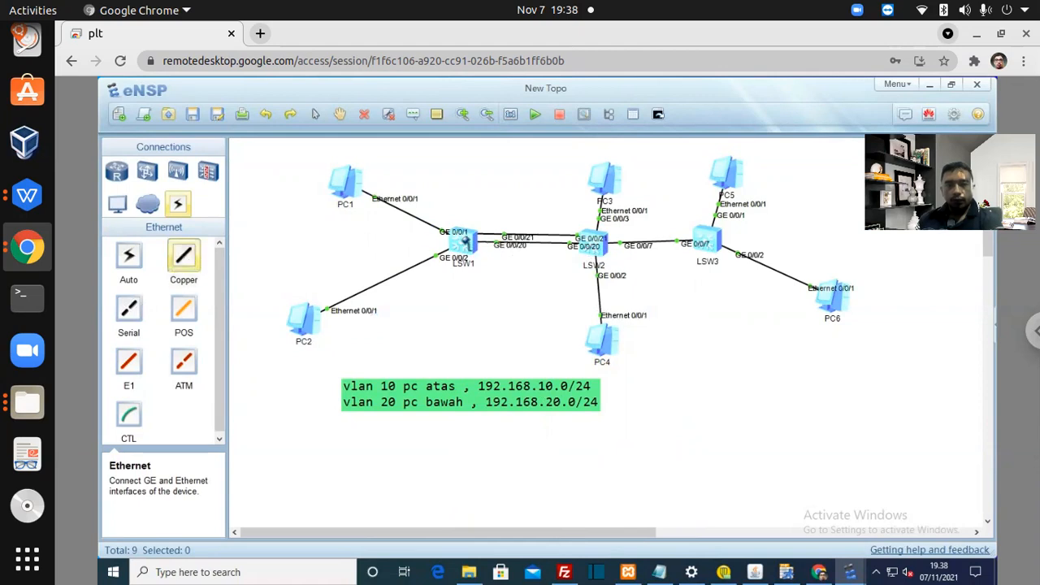
# Add a third copper link from LSW1 port GE 0/0/22 to LSW2 port GE 0/0/22.
pyautogui.click(463, 244)
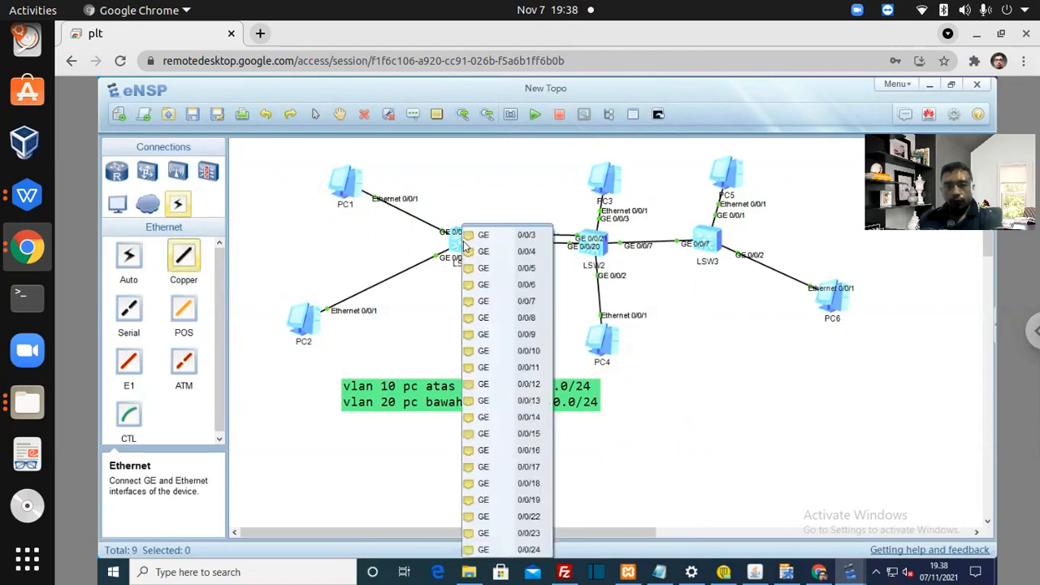
pyautogui.click(532, 516)
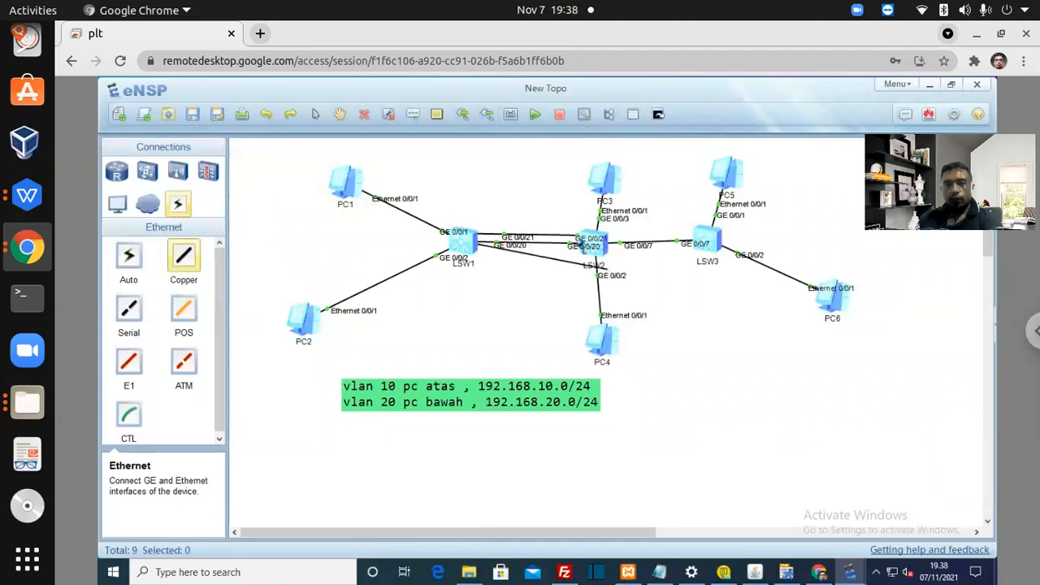
pyautogui.click(588, 238)
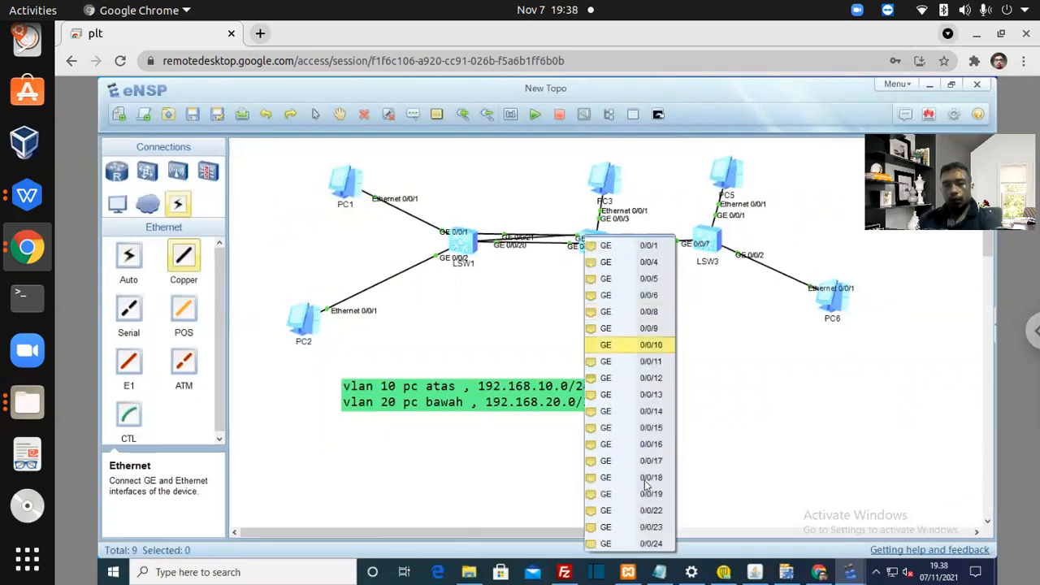
pyautogui.click(654, 511)
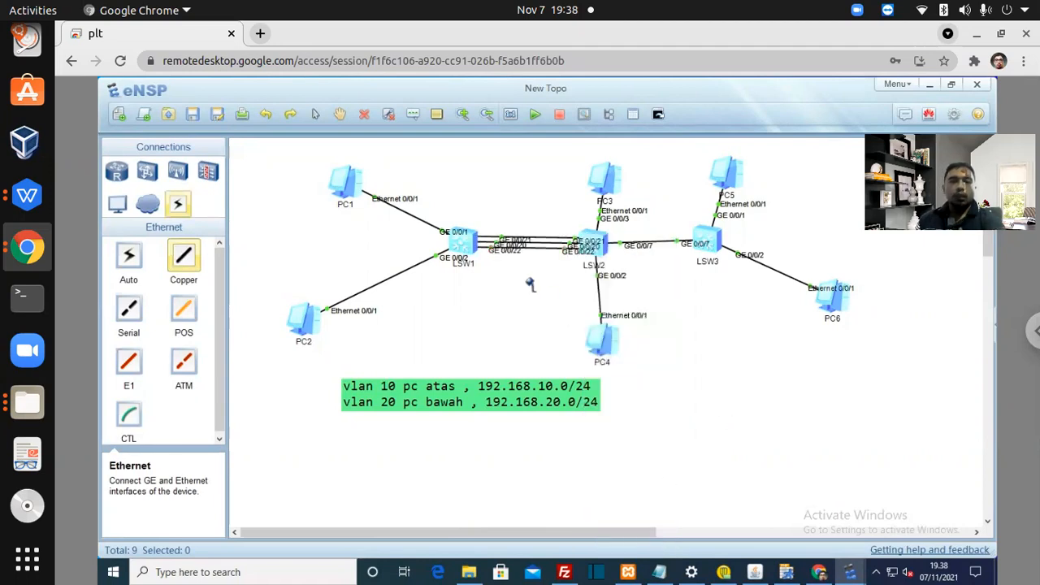
# Switch to the Colab notebook "7 nov 2021 antar vlan huawei" and add a new code cell containing "eth trunk".
pyautogui.press('Escape')
pyautogui.moveTo(27, 252)
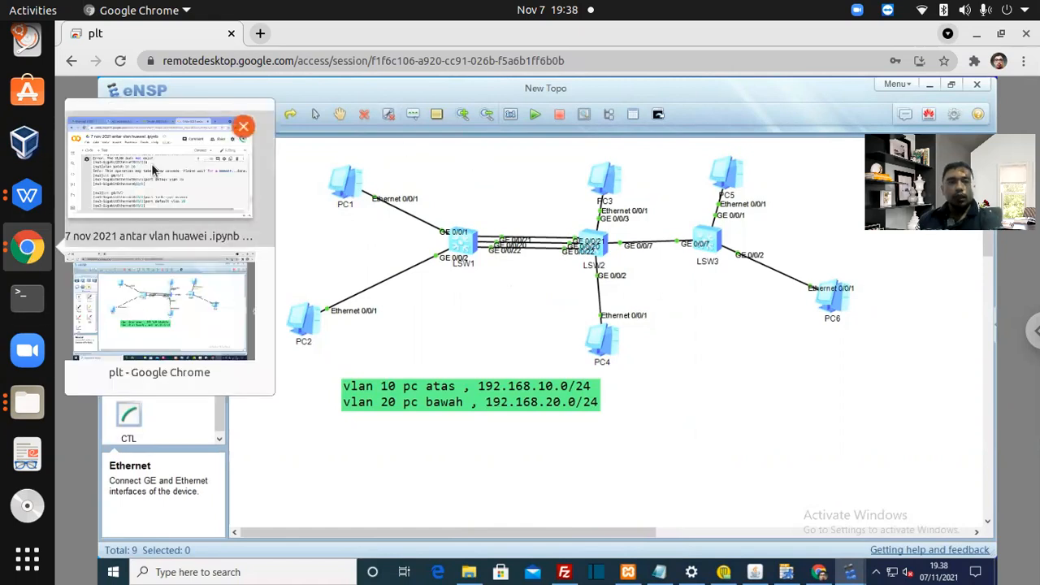
pyautogui.click(156, 170)
pyautogui.click(374, 173)
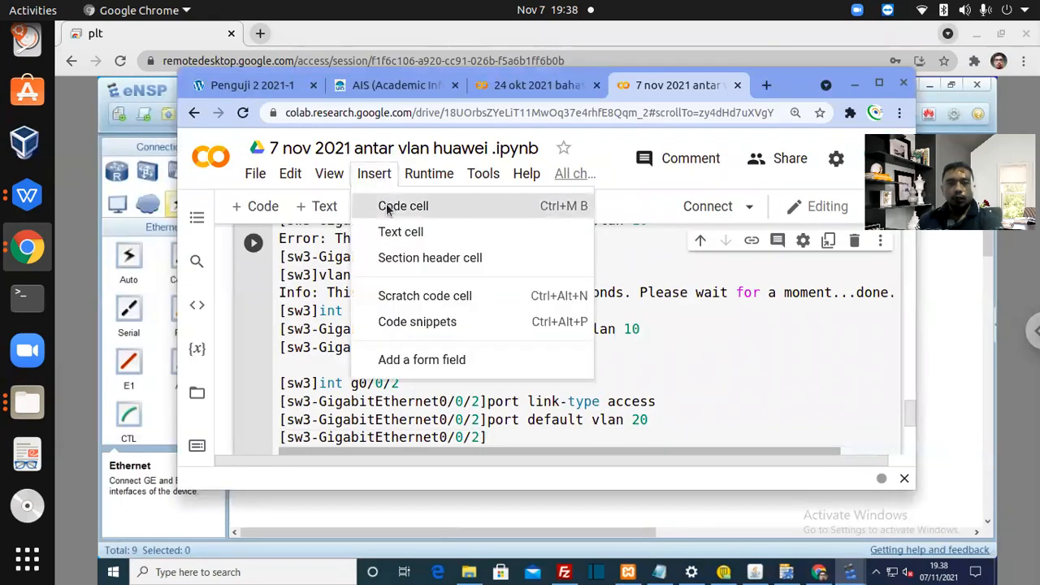
pyautogui.click(386, 204)
pyautogui.write('eth')
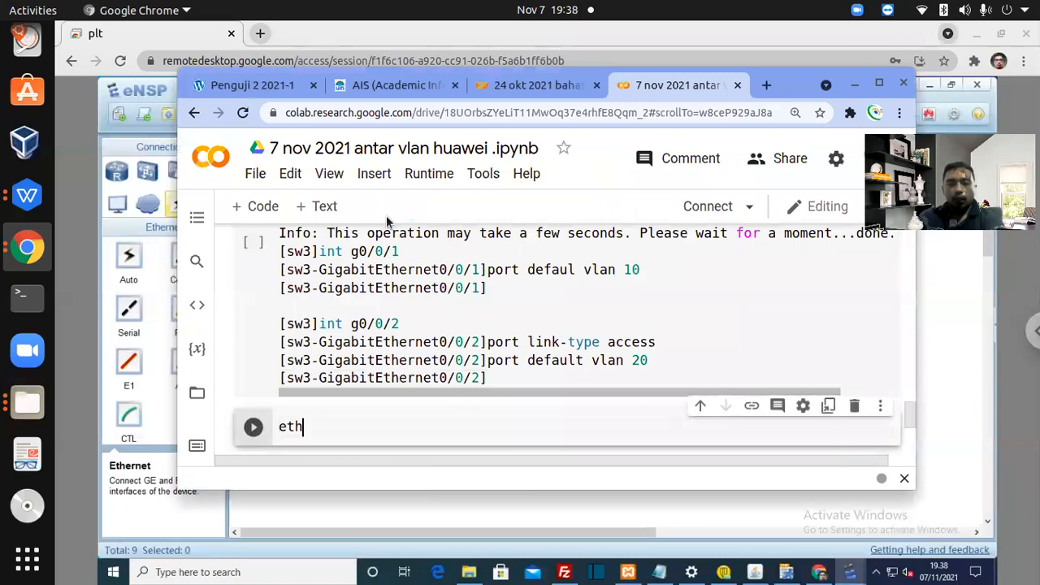
pyautogui.write(' trunk')
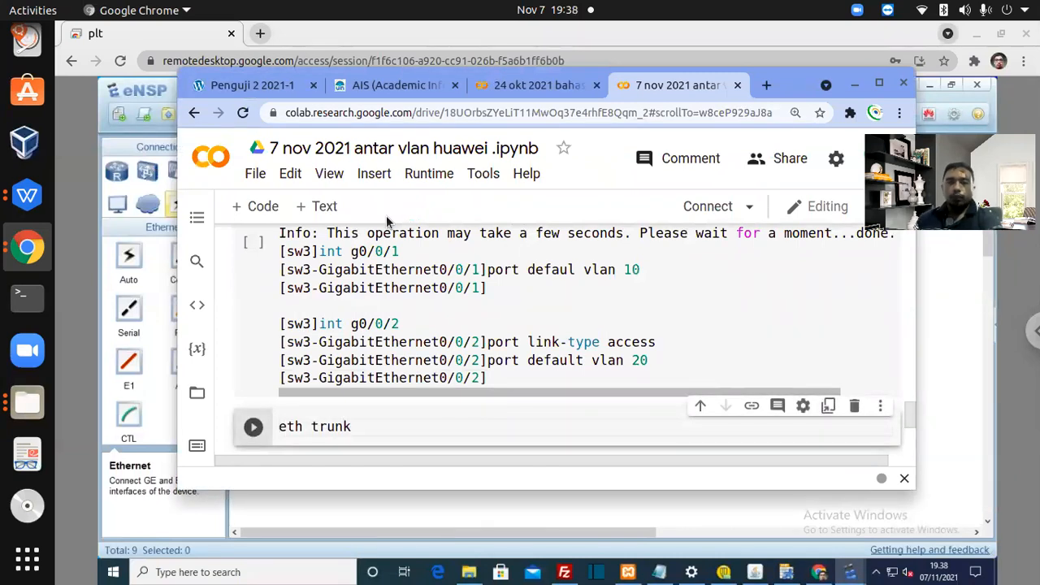
# Return to eNSP, open LSW1's console and run "undo terminal monitor".
pyautogui.click(947, 281)
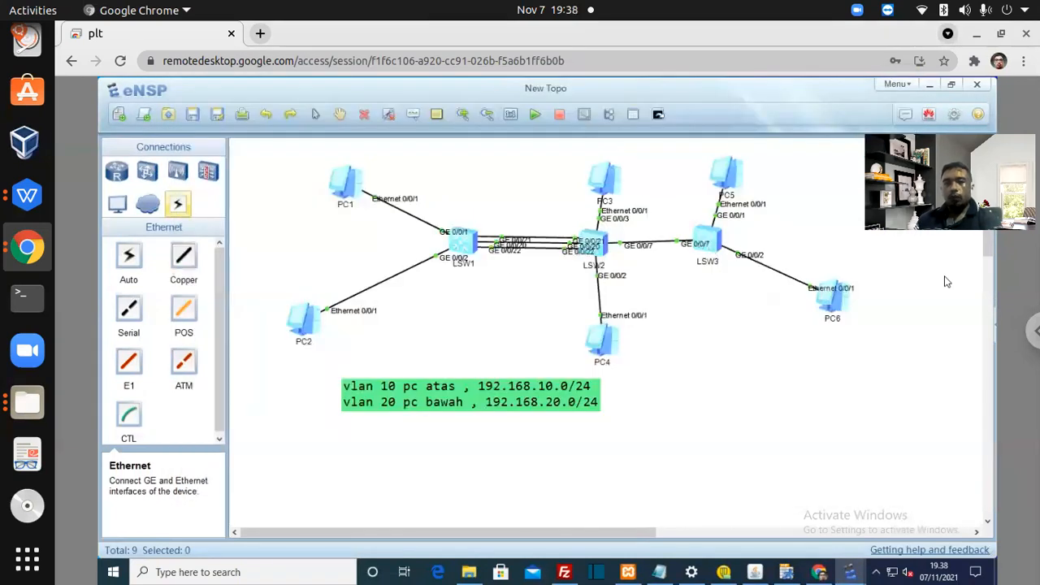
pyautogui.doubleClick(465, 237)
pyautogui.press('Return')
pyautogui.press('Return')
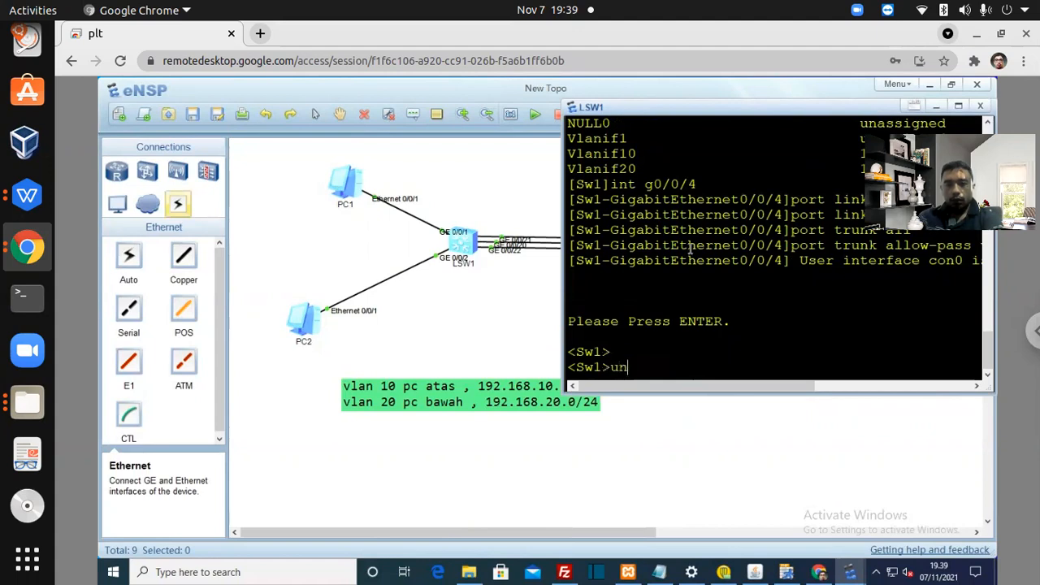
pyautogui.write('undo terminal monitr')
pyautogui.press('BackSpace')
pyautogui.write('or')
pyautogui.press('Return')
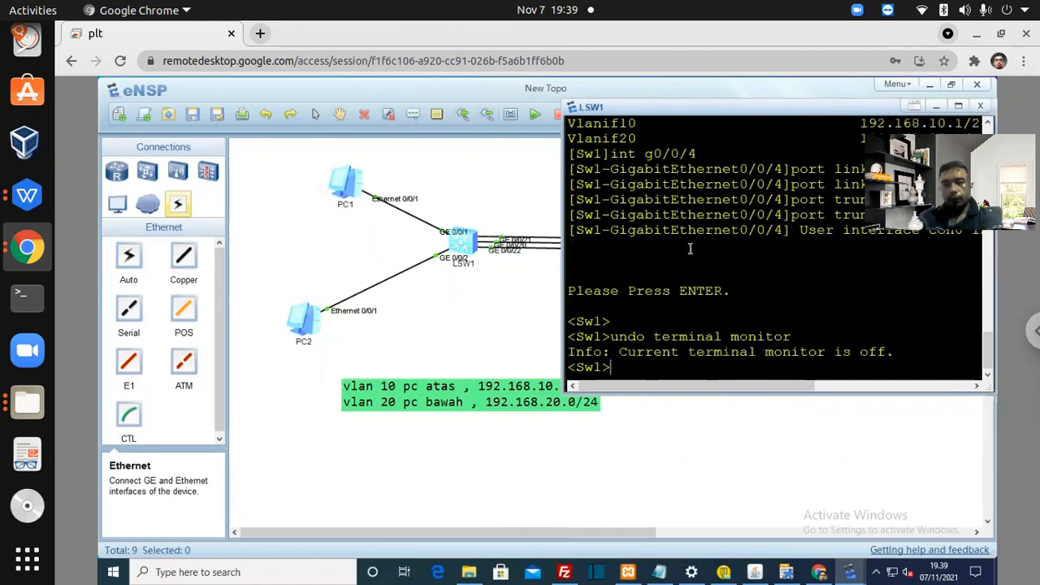
# Enter system view on LSW1 and create the interface Eth-Trunk 1.
pyautogui.write('sys')
pyautogui.press('Return')
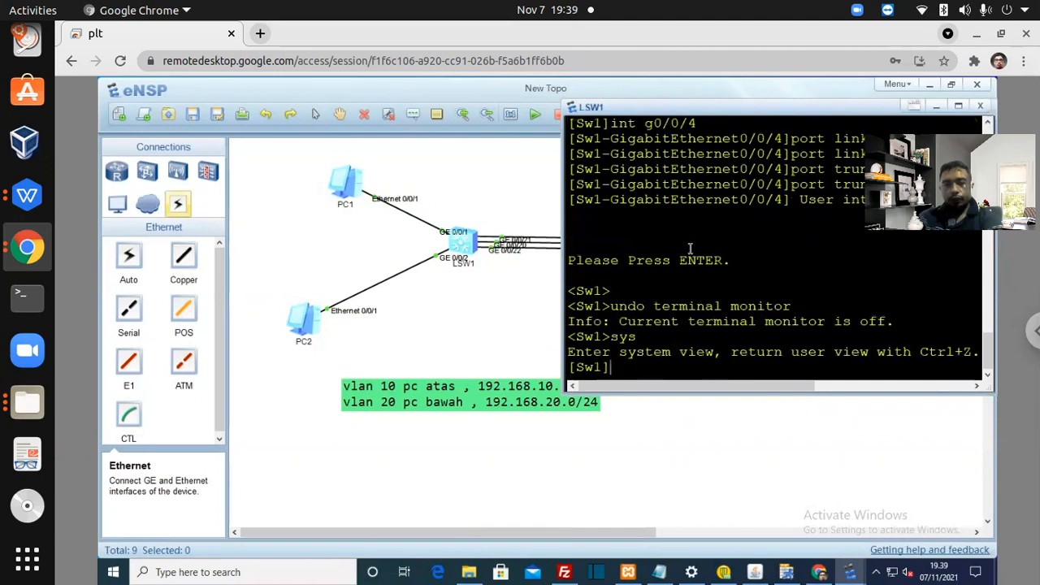
pyautogui.write('int et')
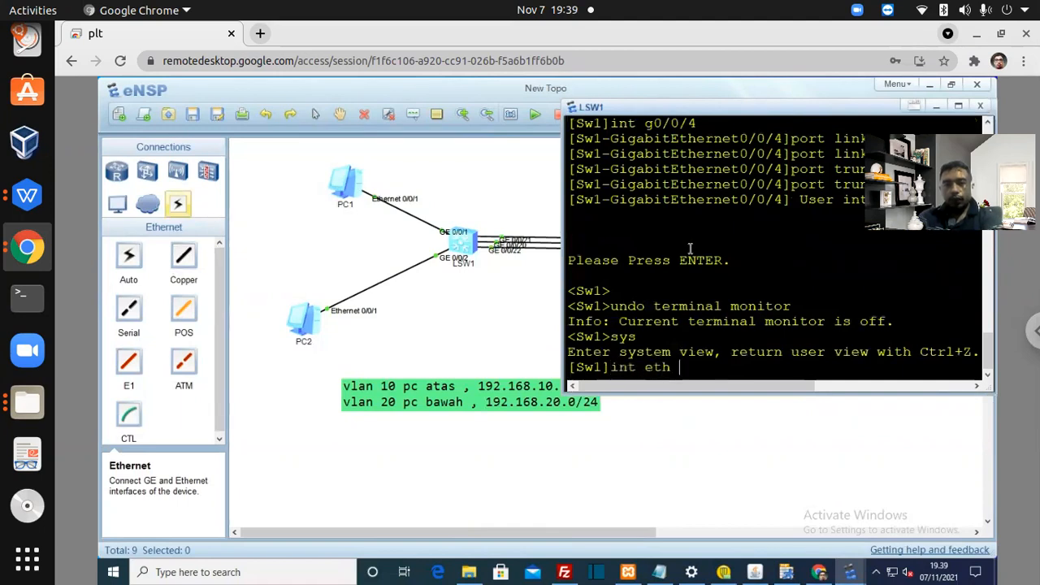
pyautogui.write('h-trun')
pyautogui.press('Tab')
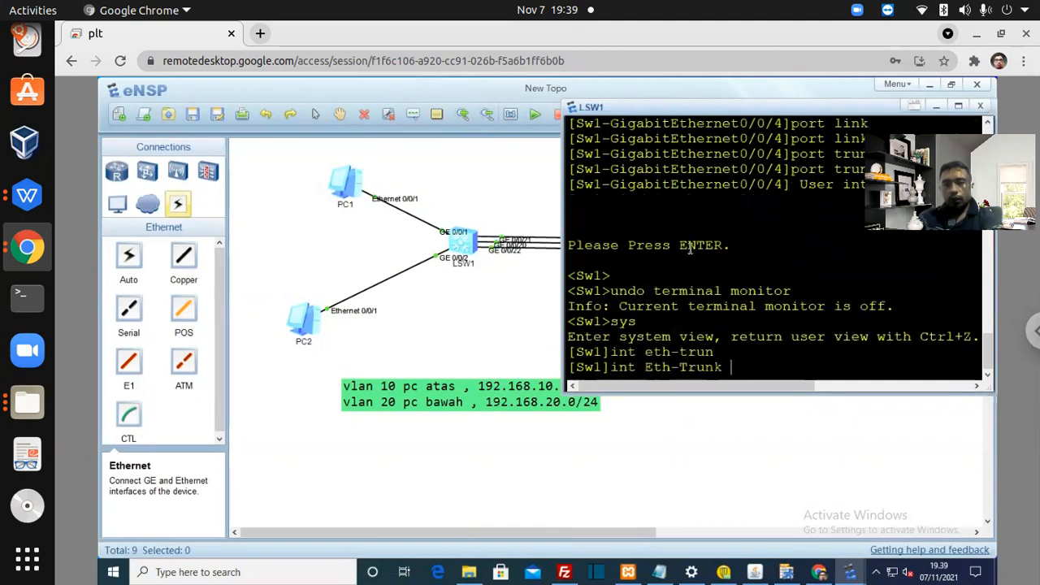
pyautogui.write('1')
pyautogui.press('Return')
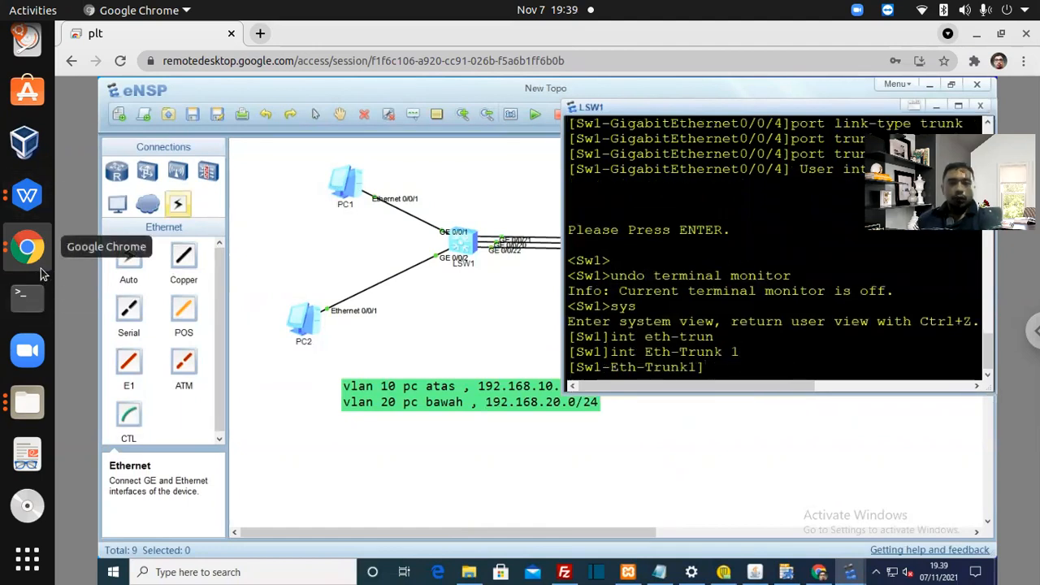
# Look up the example slide for configuring an Eth-Trunk in manual mode in the WPS presentation "07 Eth-Trunk iStack and CSS".
pyautogui.click(20, 254)
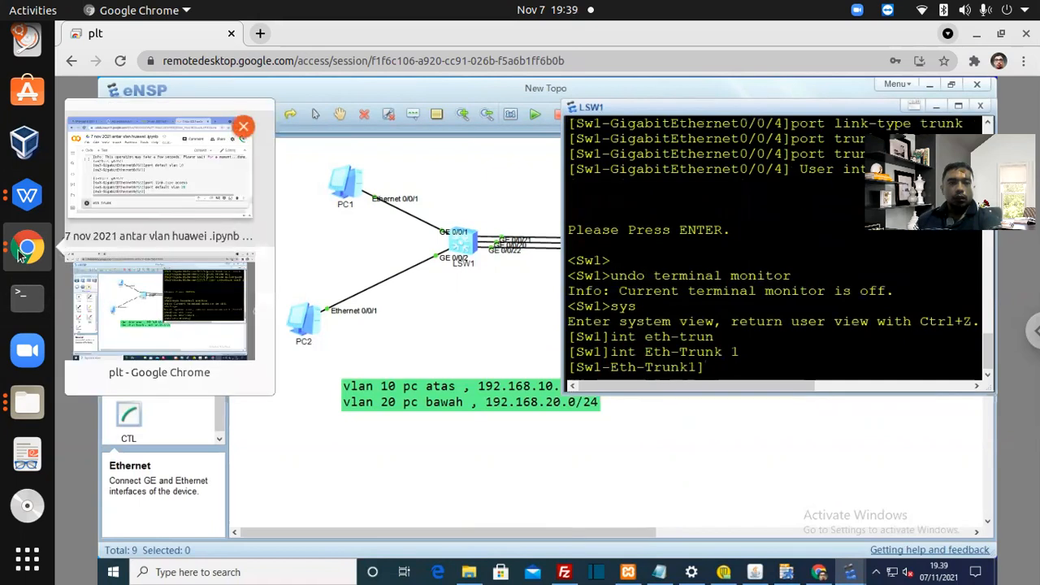
pyautogui.click(124, 187)
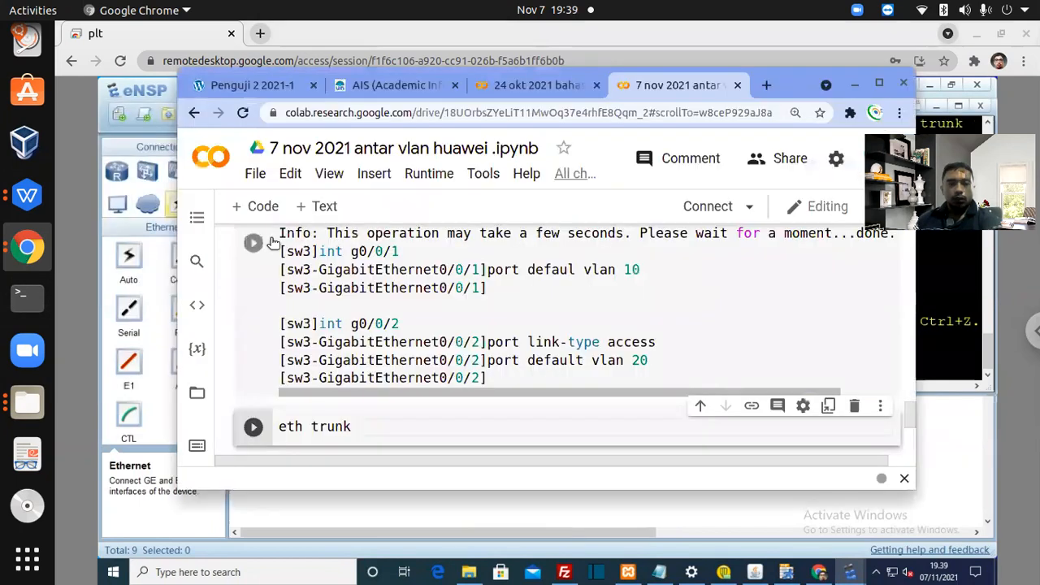
pyautogui.click(550, 89)
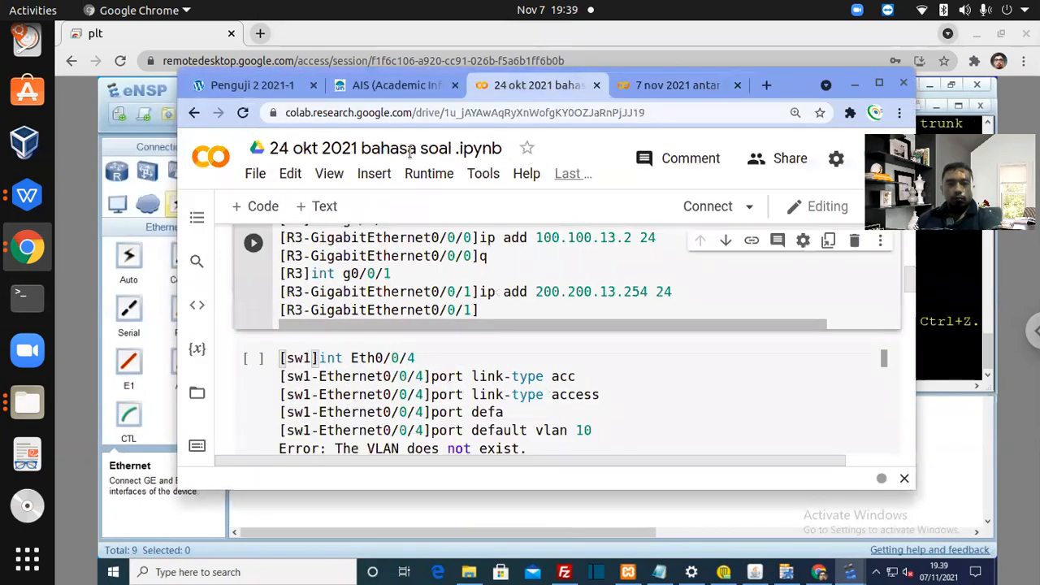
pyautogui.click(27, 195)
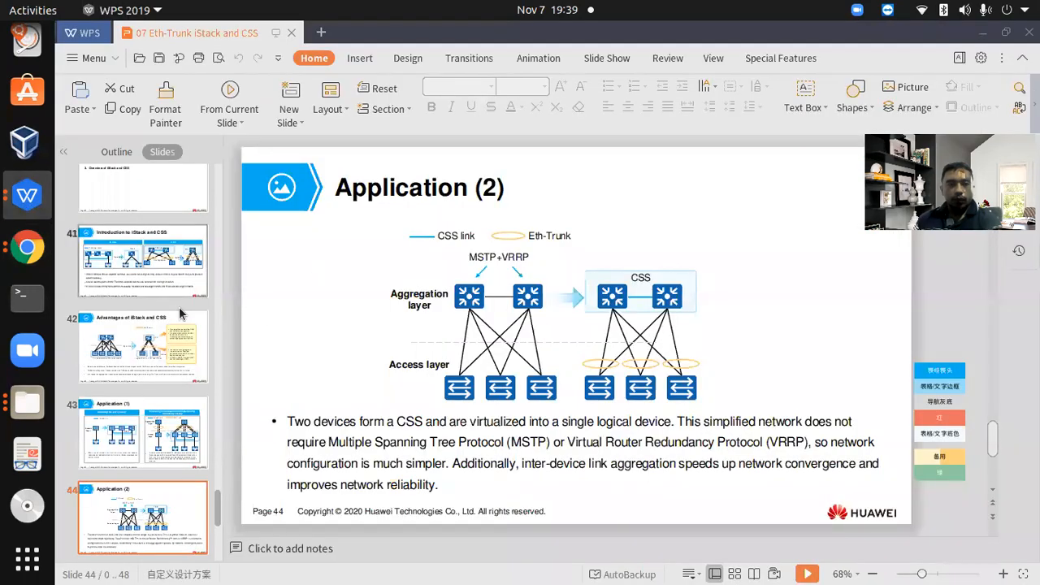
pyautogui.click(152, 258)
pyautogui.scroll(3, 159, 236)
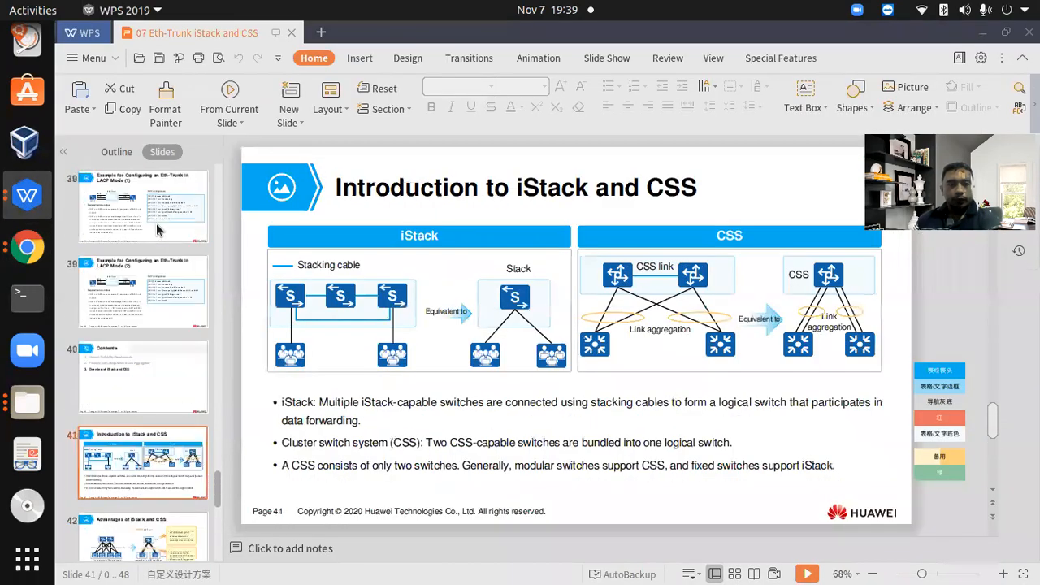
pyautogui.click(158, 230)
pyautogui.scroll(2, 162, 236)
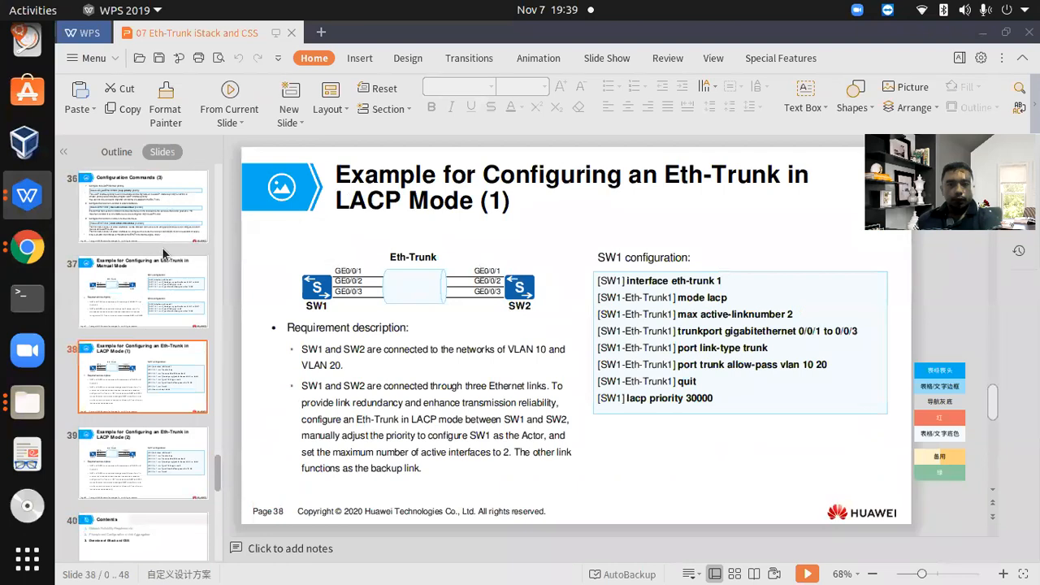
pyautogui.click(160, 229)
pyautogui.scroll(2, 158, 228)
pyautogui.scroll(-2, 158, 243)
pyautogui.click(153, 313)
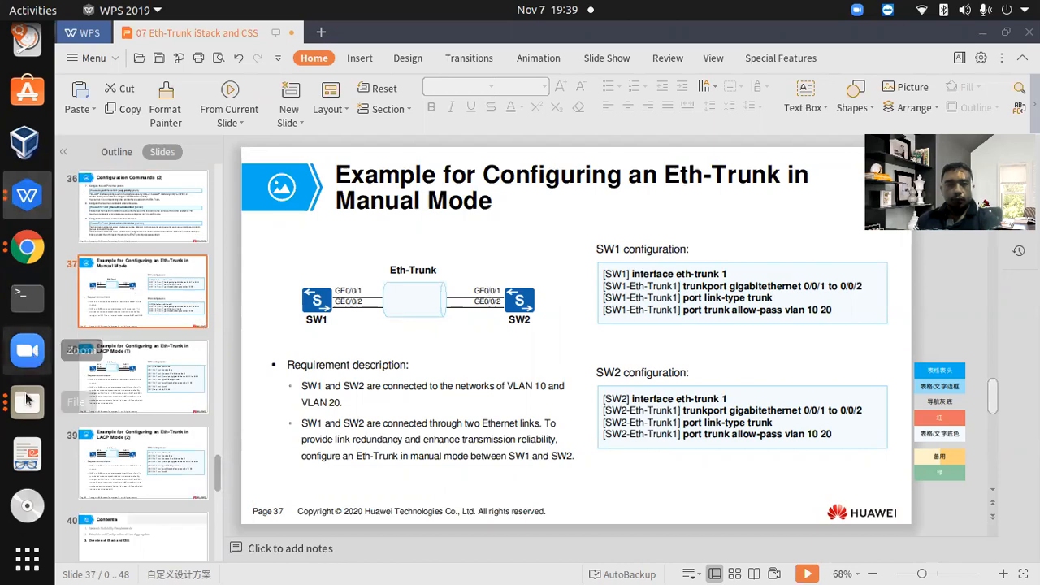
# Back in LSW1's console, begin the Eth-Trunk 1 command "trunkport GigabitEthernet" with a port range starting at 0/0/21, consulting the slide's syntax.
pyautogui.click(27, 248)
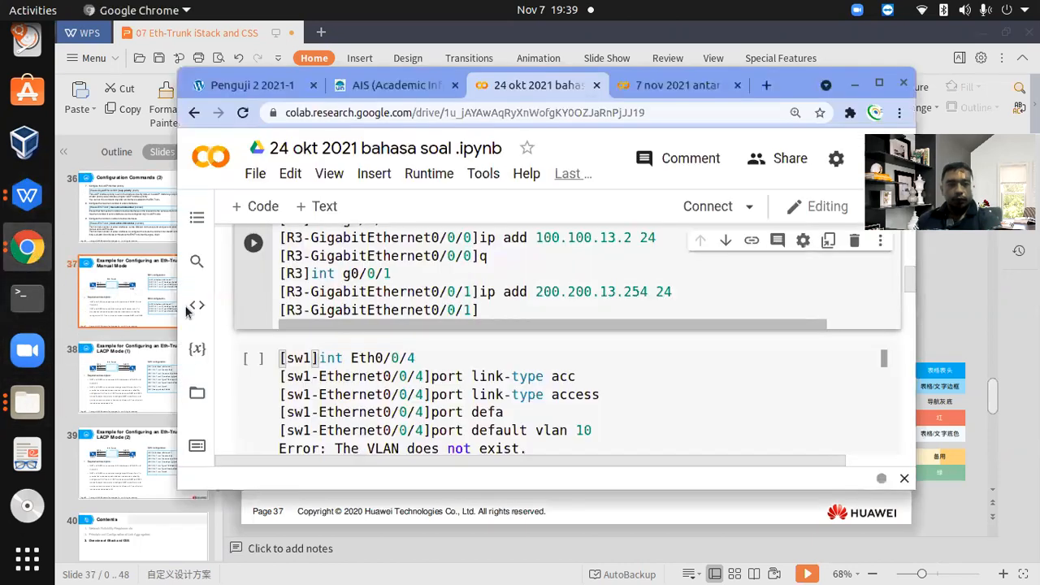
pyautogui.click(34, 248)
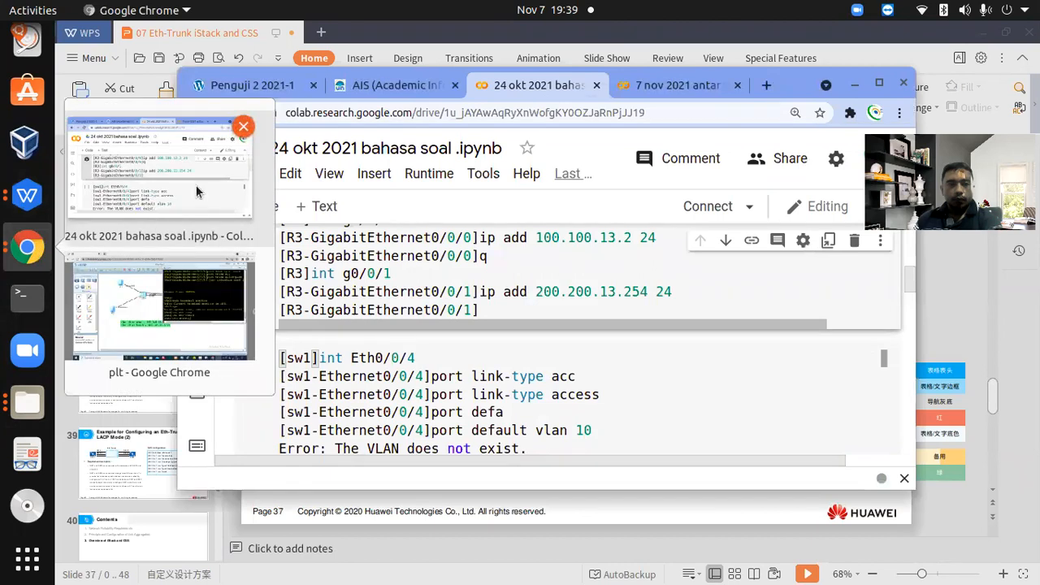
pyautogui.click(189, 278)
pyautogui.write('trun')
pyautogui.press('Tab')
pyautogui.write('giga')
pyautogui.press('Tab')
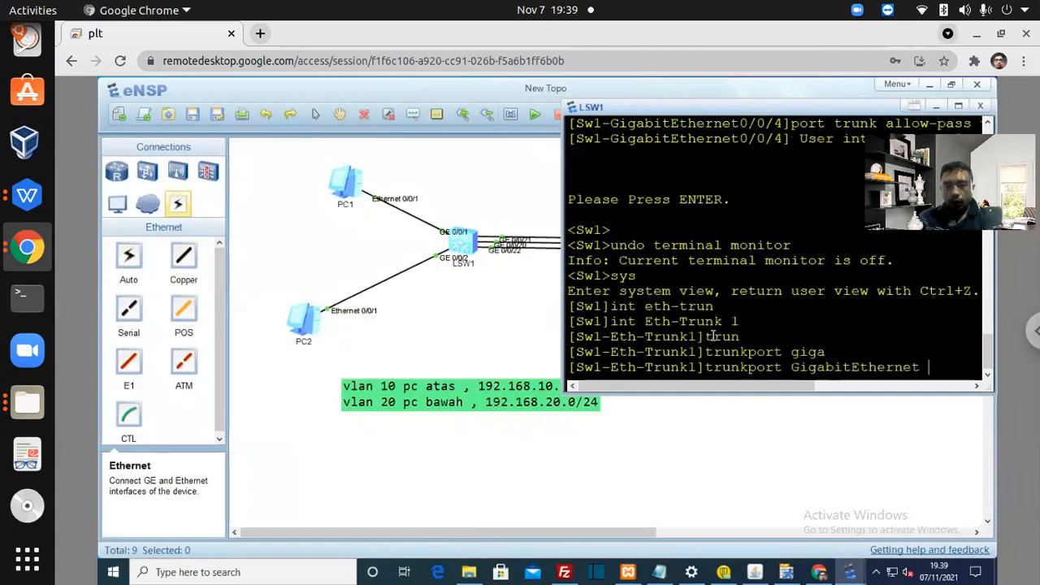
pyautogui.click(27, 195)
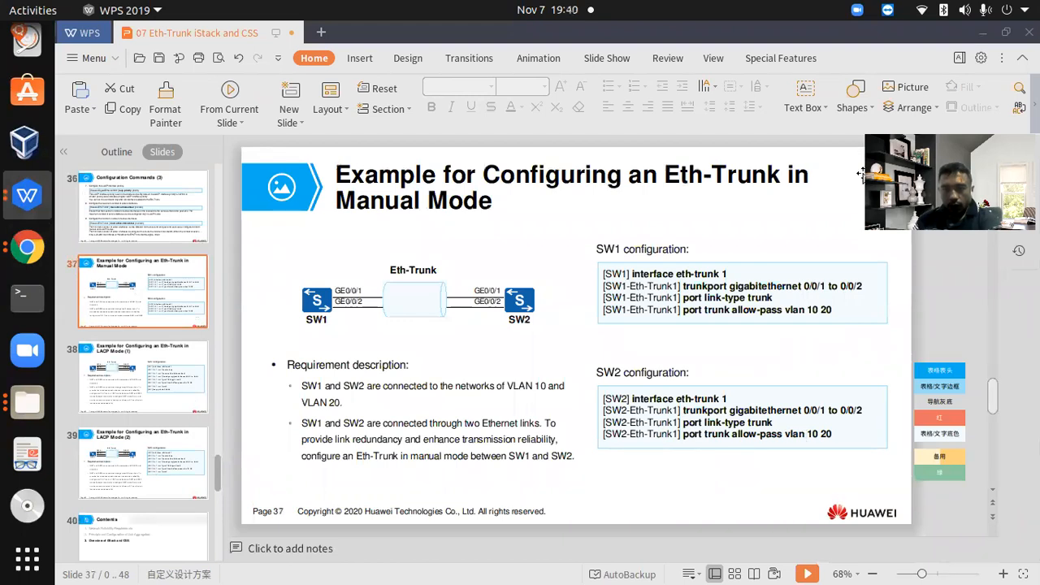
pyautogui.click(983, 35)
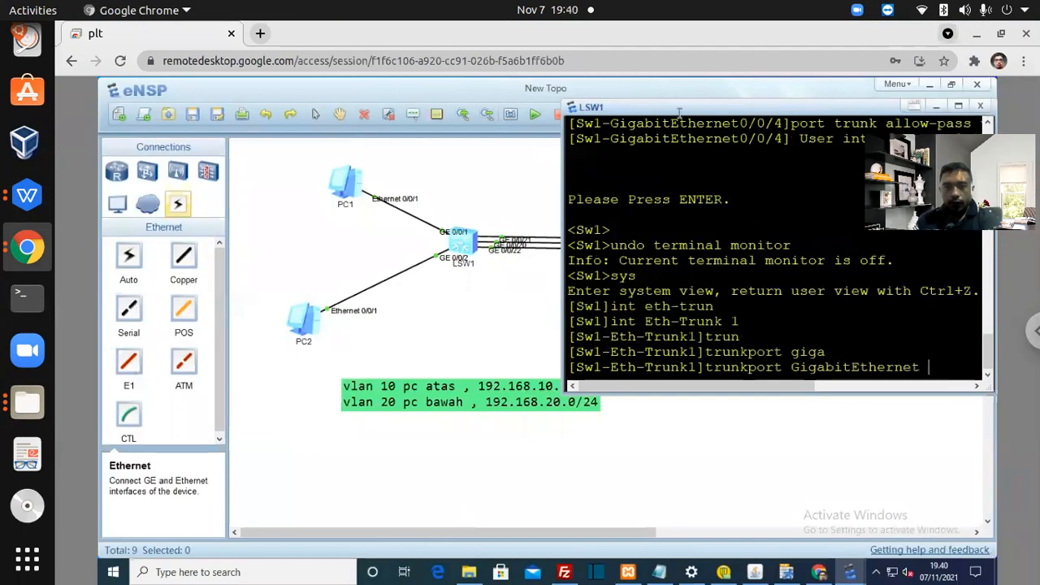
pyautogui.moveTo(683, 111); pyautogui.dragTo(709, 111)
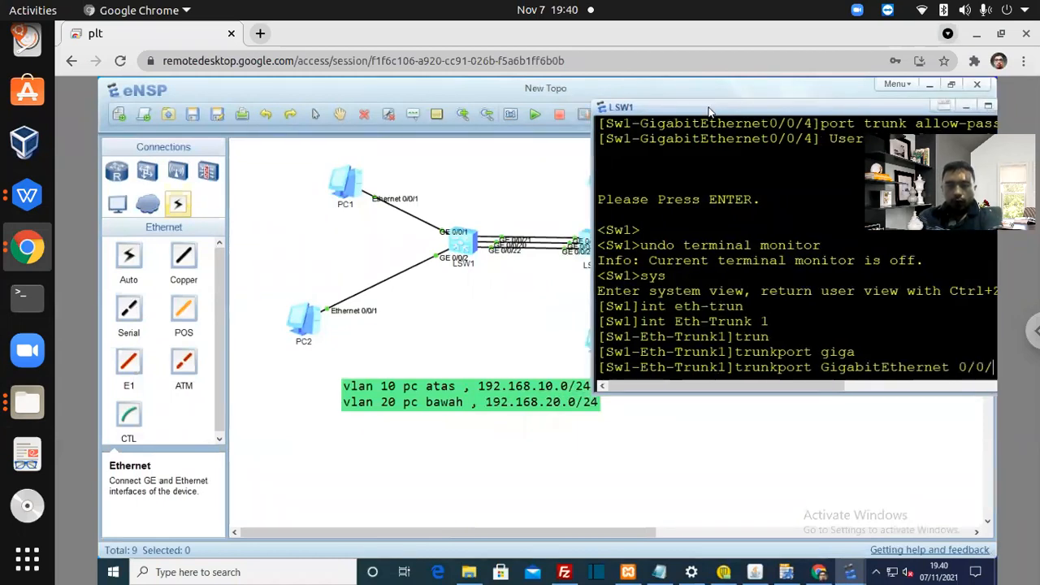
pyautogui.write('1 to')
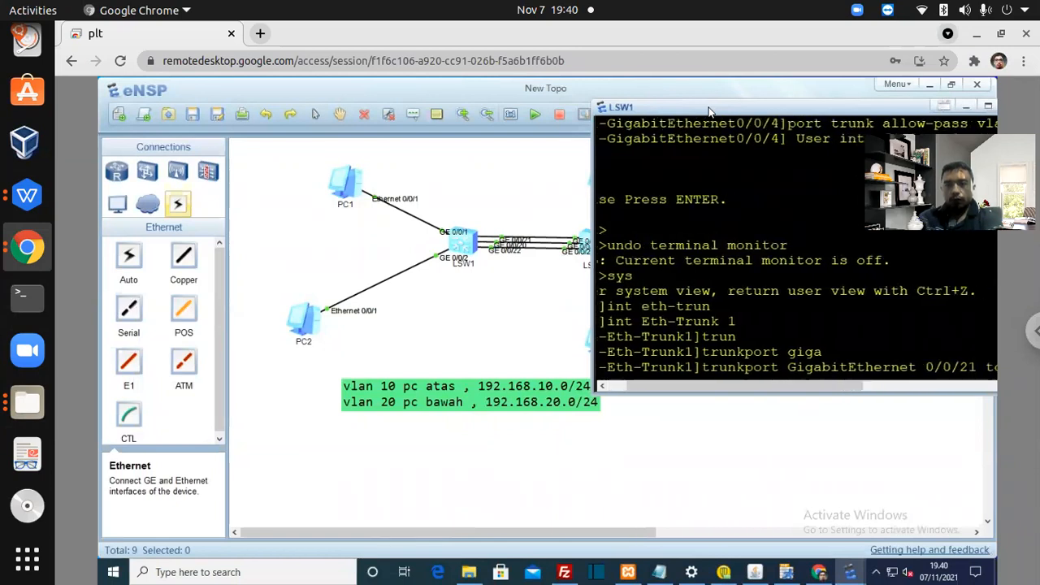
# Recheck the example slide and the topology's port labels, and add ports GigabitEthernet 0/0/20 to 0/0/22 to LSW1's Eth-Trunk 1.
pyautogui.click(27, 195)
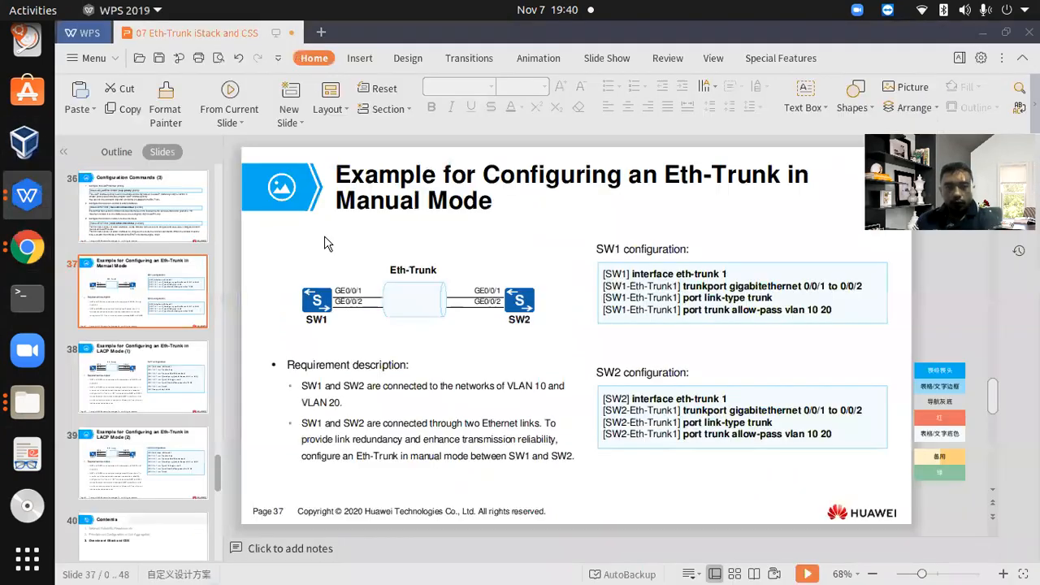
pyautogui.click(985, 33)
pyautogui.moveTo(805, 108); pyautogui.dragTo(847, 277)
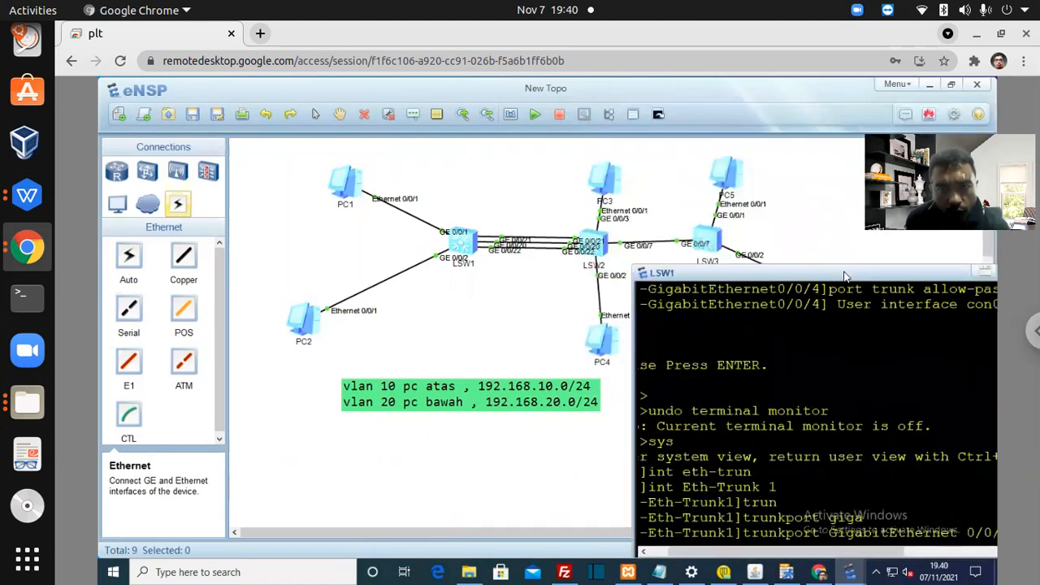
pyautogui.moveTo(845, 277); pyautogui.dragTo(675, 140)
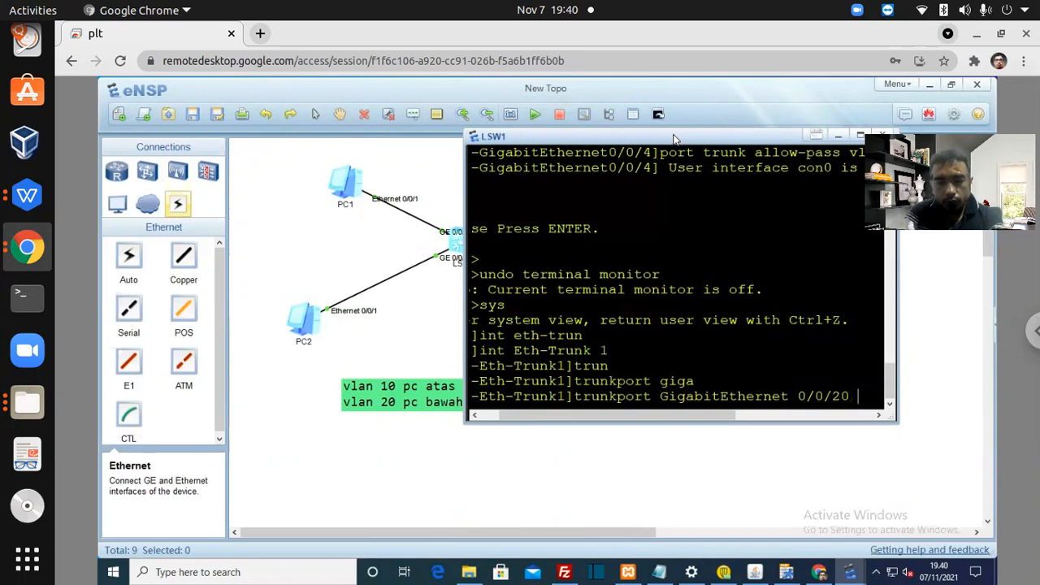
pyautogui.write('0/0/2')
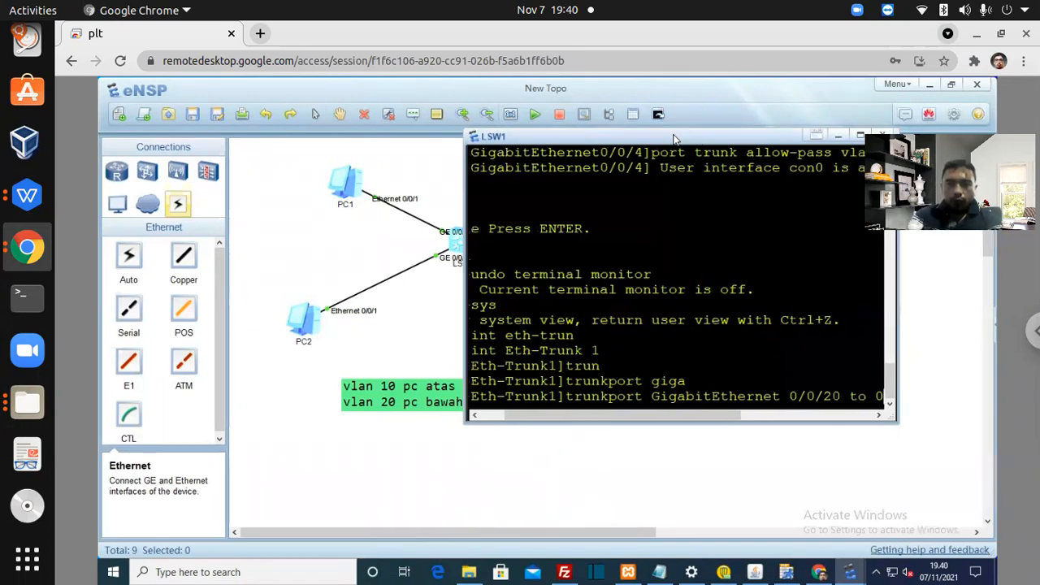
pyautogui.write('2')
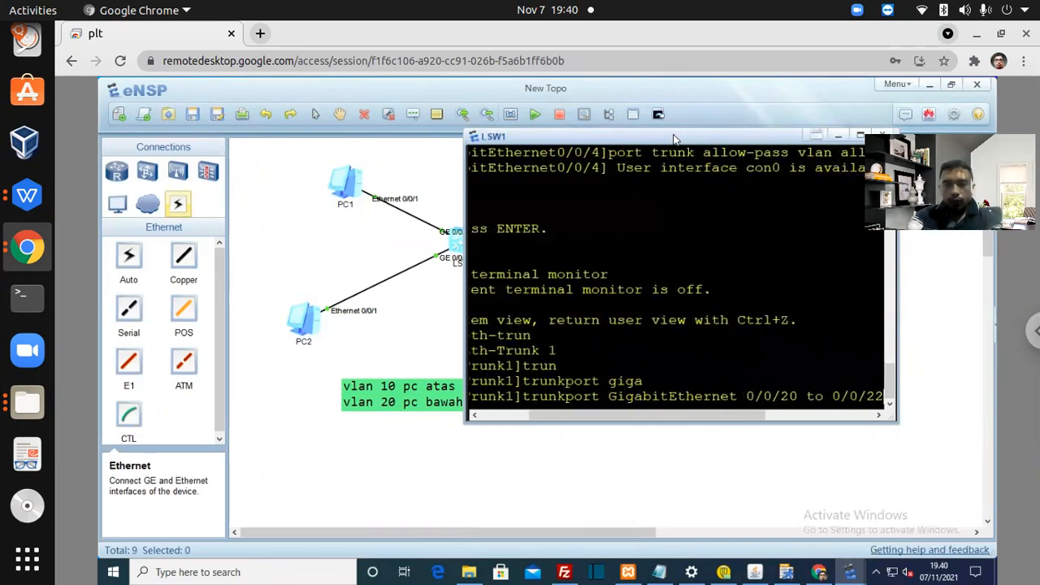
pyautogui.press('Return')
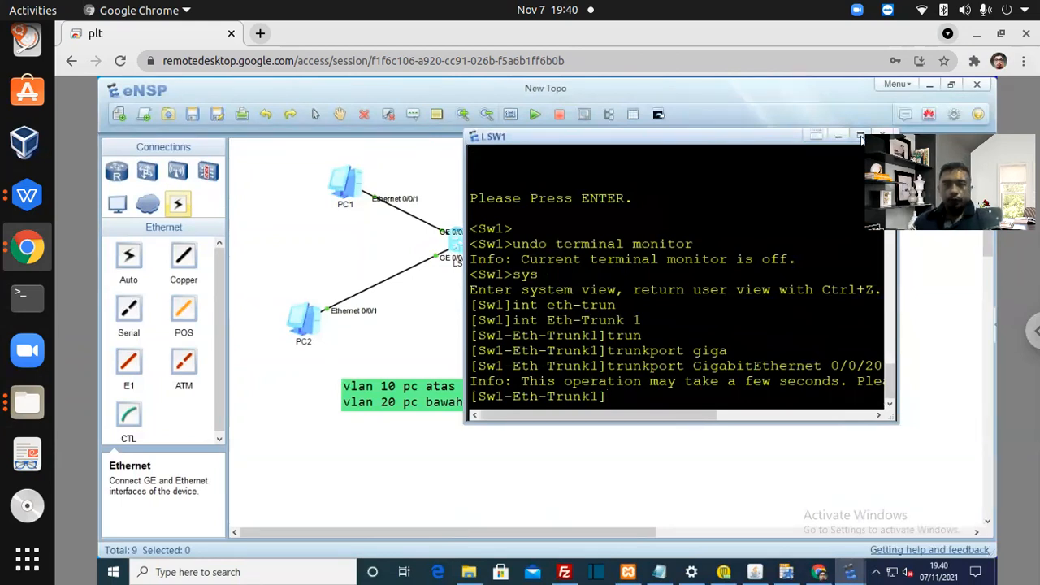
# Copy LSW1's Eth-Trunk 1 console session into the 7 nov 2021 Colab notebook, below the "eth trunk" line.
pyautogui.click(860, 135)
pyautogui.moveTo(265, 351); pyautogui.dragTo(74, 167)
pyautogui.rightClick(172, 210)
pyautogui.click(204, 219)
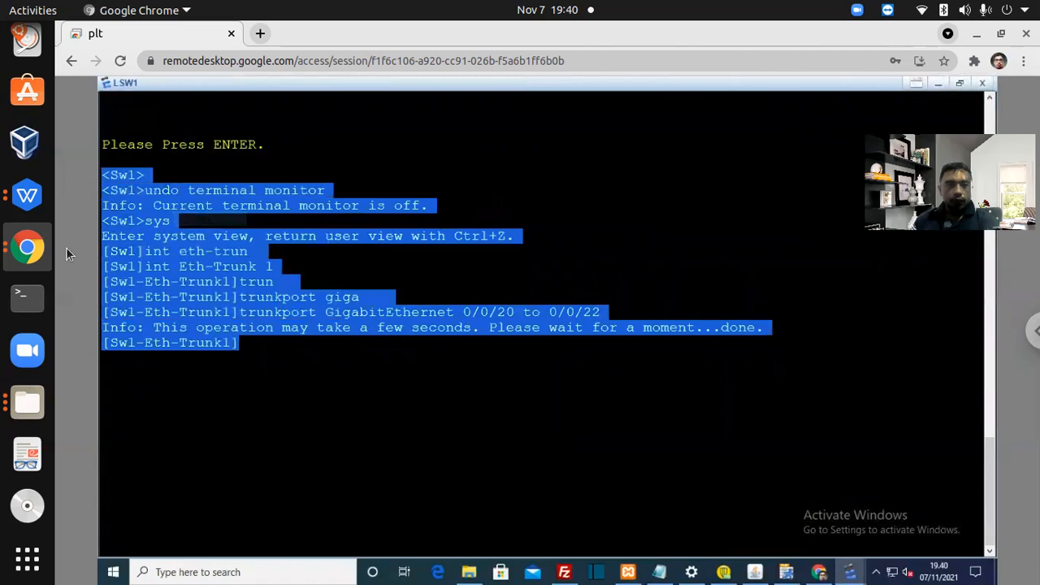
pyautogui.click(27, 248)
pyautogui.click(153, 195)
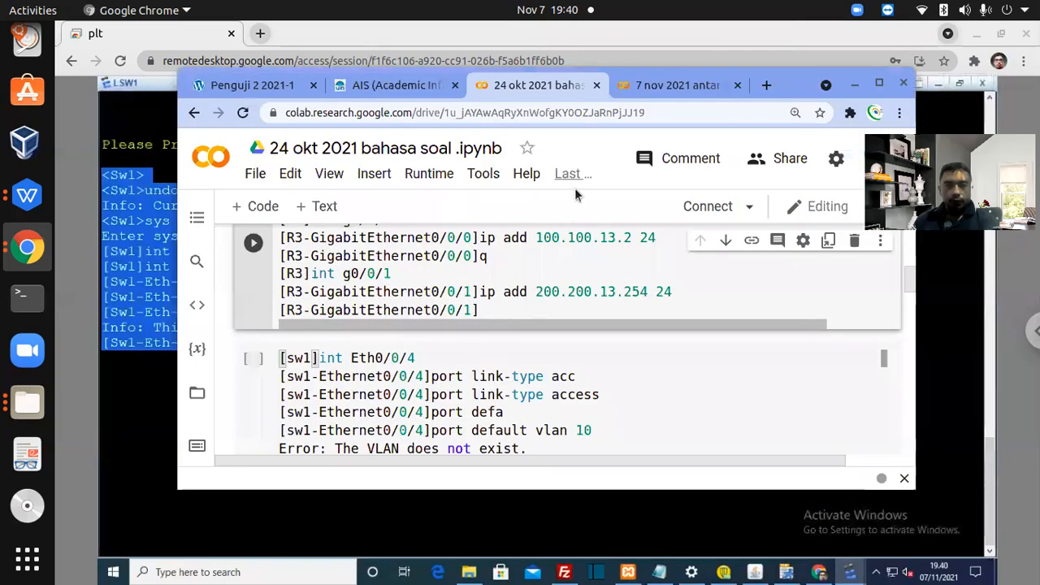
pyautogui.click(655, 94)
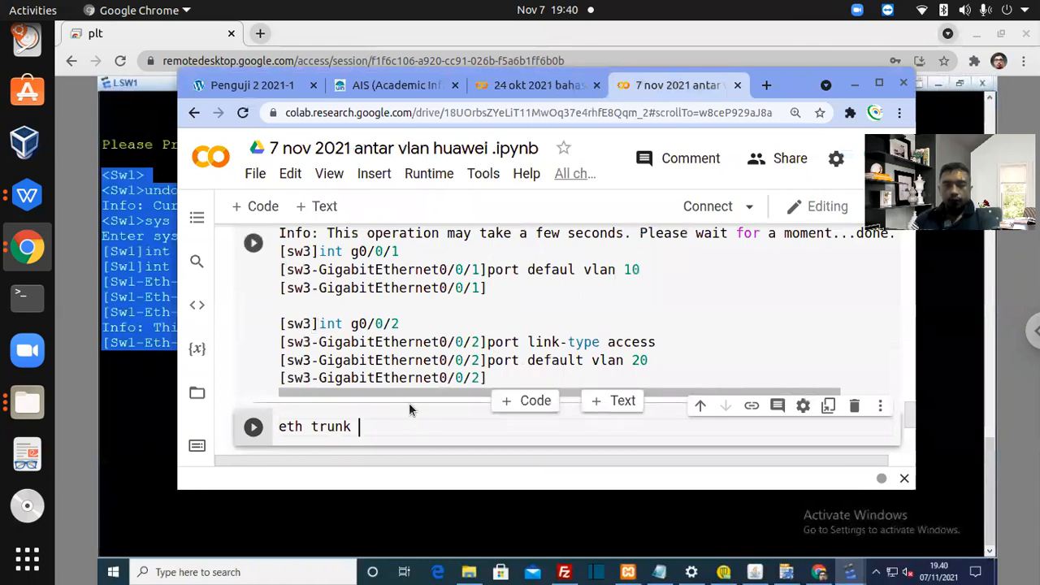
pyautogui.press('Return')
pyautogui.hotkey('ctrl', 'v')
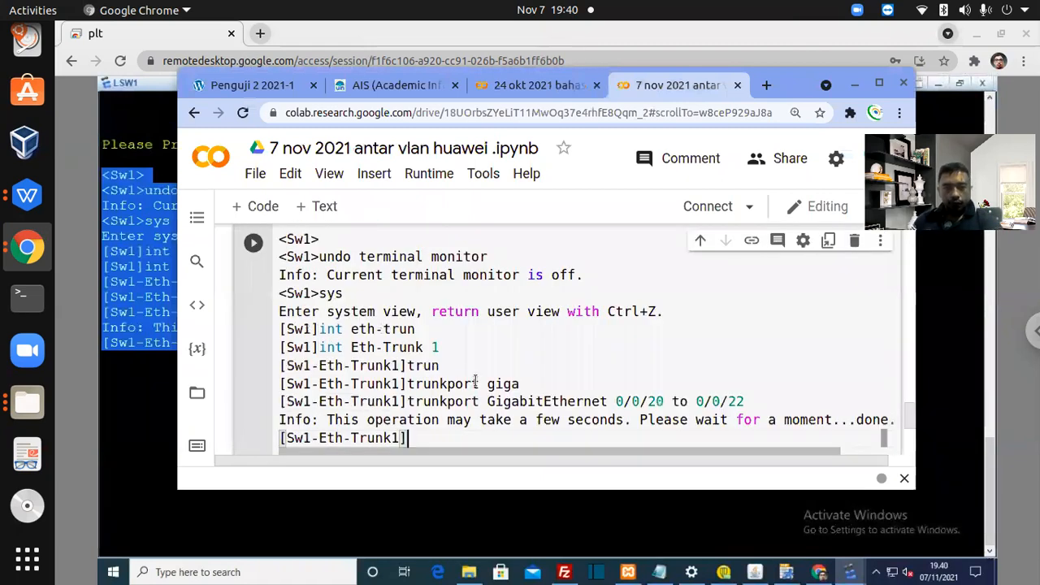
# Delete the incomplete "trun" and "trunkport giga" lines from the LSW1 Eth-Trunk session pasted in the notebook.
pyautogui.moveTo(536, 383); pyautogui.dragTo(213, 359)
pyautogui.press('BackSpace')
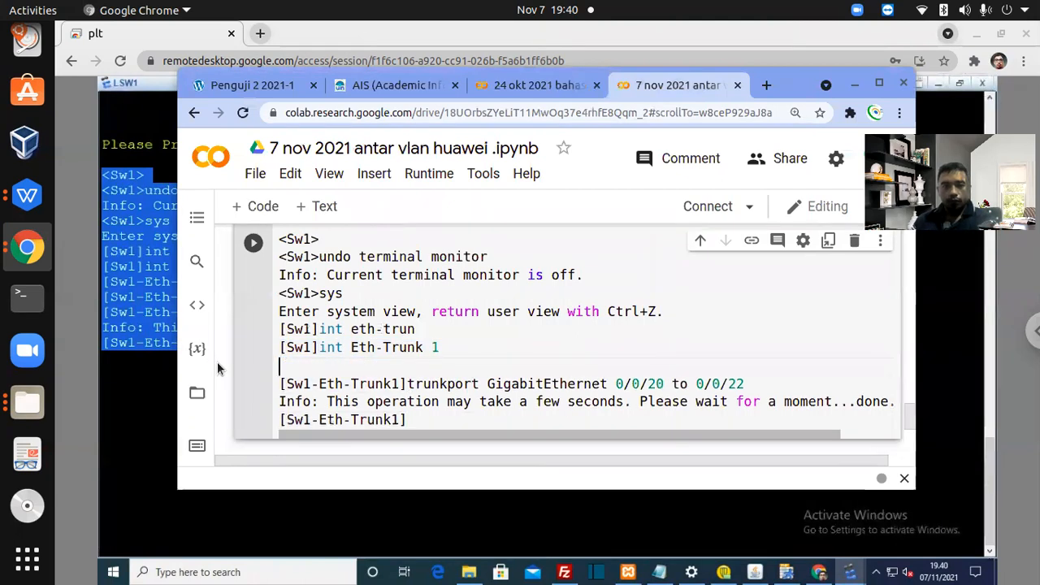
pyautogui.press('BackSpace')
# Check the manual-mode example slide in WPS, and set the link type of LSW1's Eth-Trunk 1 to trunk in its console.
pyautogui.click(27, 248)
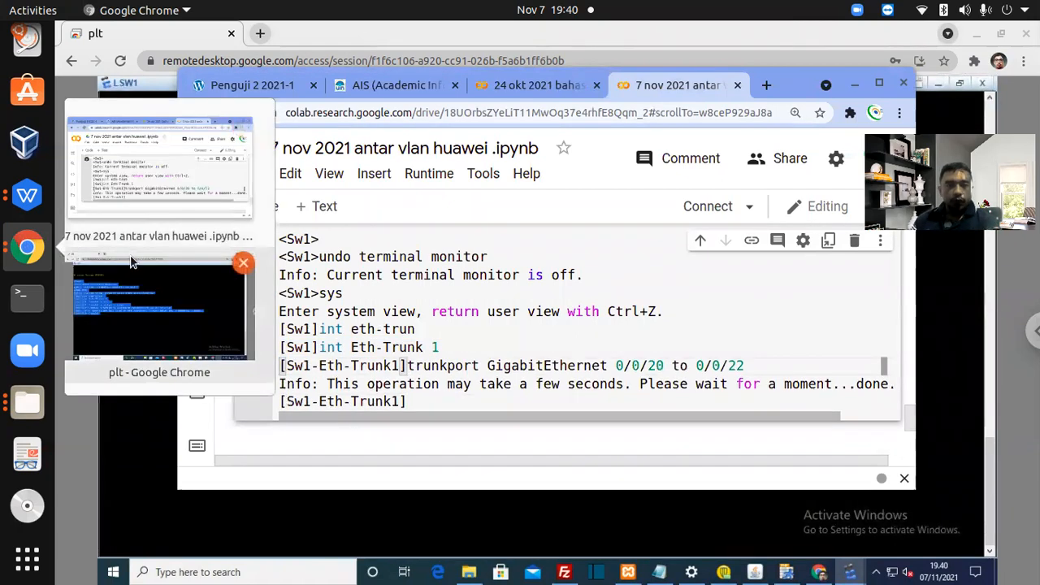
pyautogui.click(25, 197)
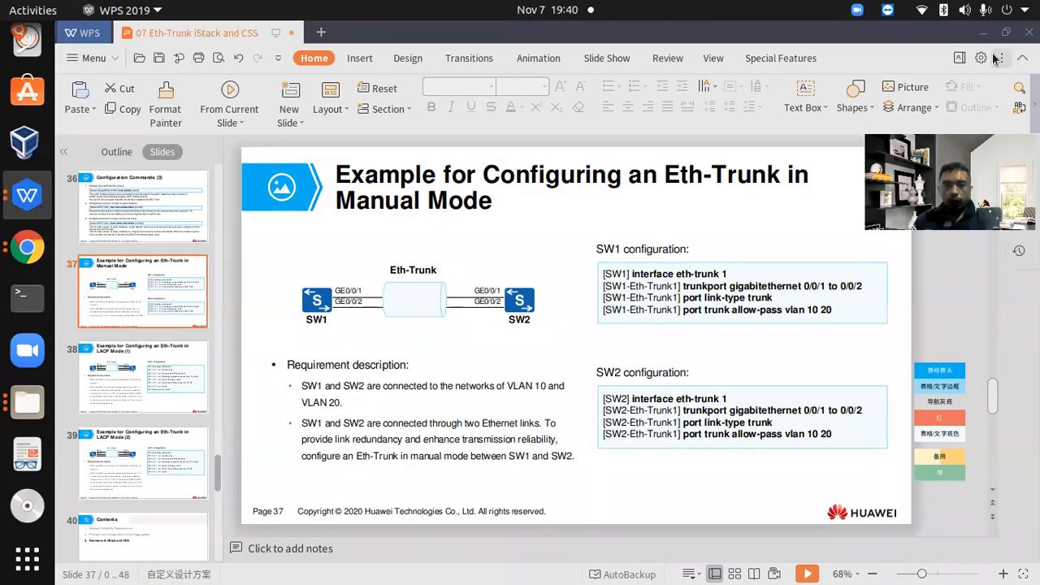
pyautogui.click(982, 33)
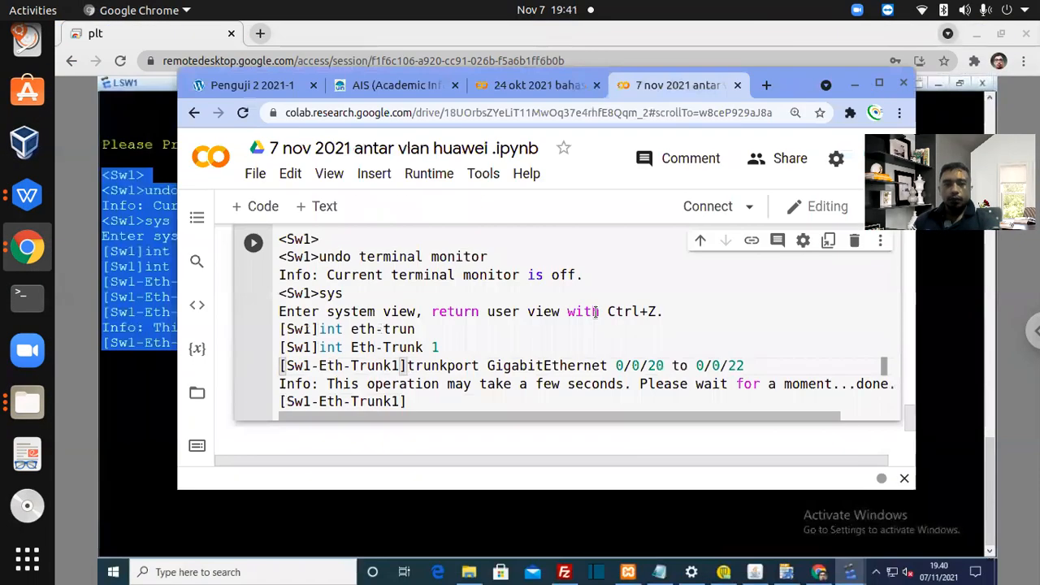
pyautogui.click(143, 293)
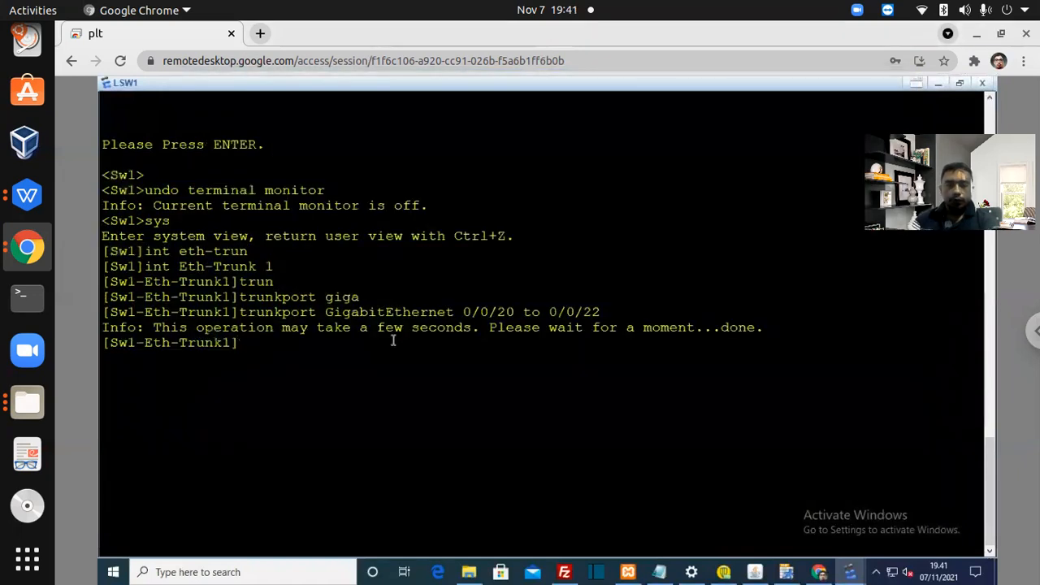
pyautogui.write('port link')
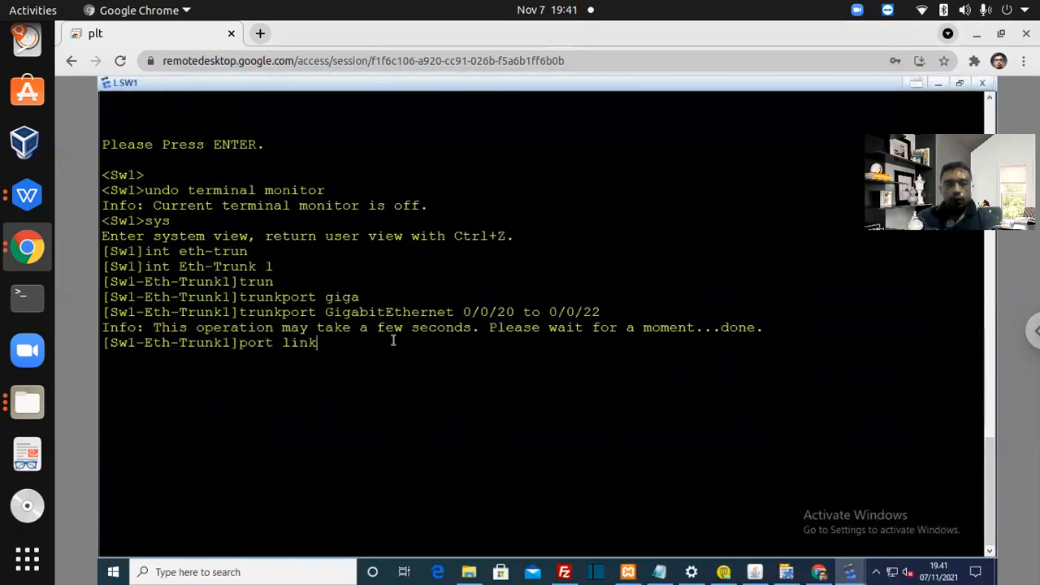
pyautogui.write('-type trunk')
pyautogui.press('Return')
# Allow all VLANs through LSW1's Eth-Trunk 1 with "port trunk allow-pass vlan all".
pyautogui.write('port trunk')
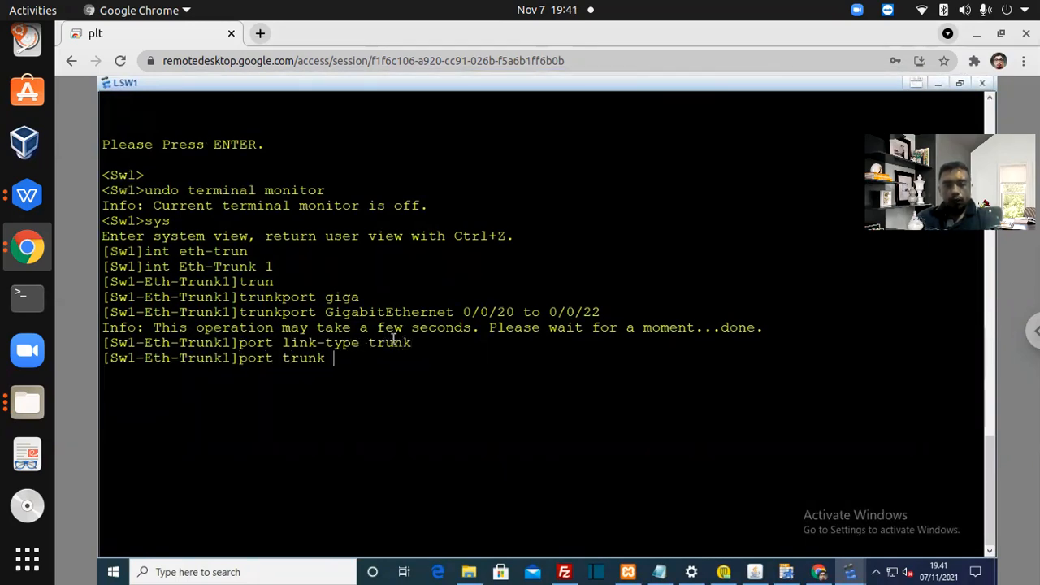
pyautogui.write(' acc')
pyautogui.press('BackSpace')
pyautogui.press('BackSpace')
pyautogui.write('ll')
pyautogui.press('Tab')
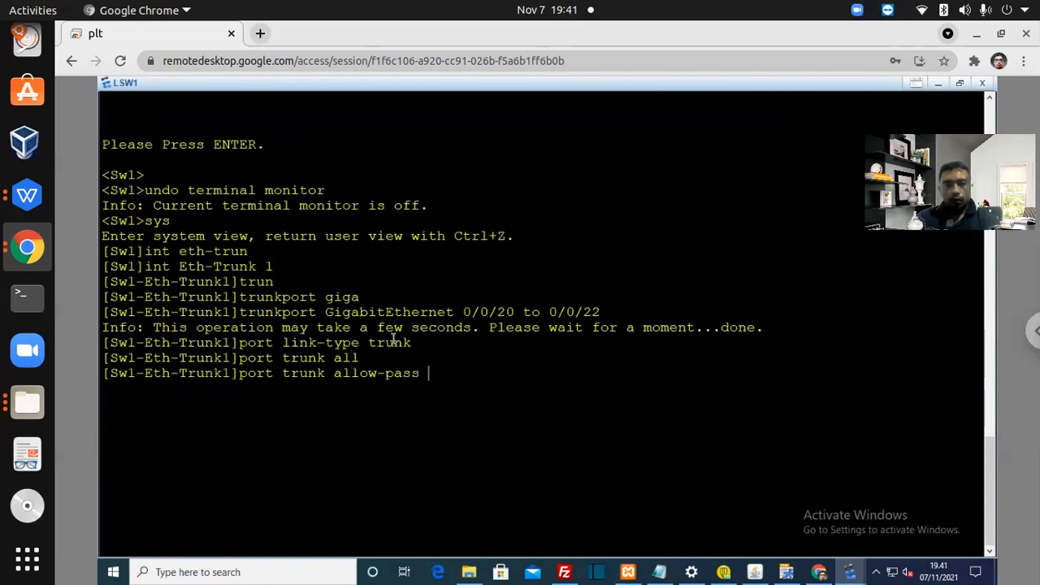
pyautogui.write('vlan all')
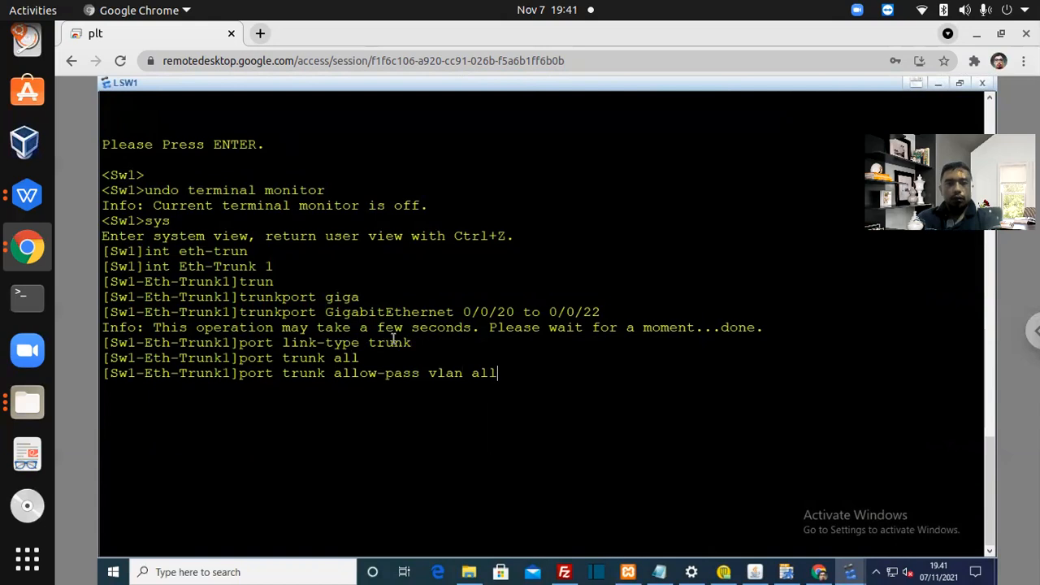
pyautogui.press('Return')
# Copy LSW1's console lines from "int Eth-Trunk 1" through the VLAN command to the end of the Colab notebook cell, after a blank line.
pyautogui.moveTo(252, 394); pyautogui.dragTo(103, 266)
pyautogui.rightClick(179, 289)
pyautogui.click(199, 301)
pyautogui.click(26, 248)
pyautogui.click(134, 223)
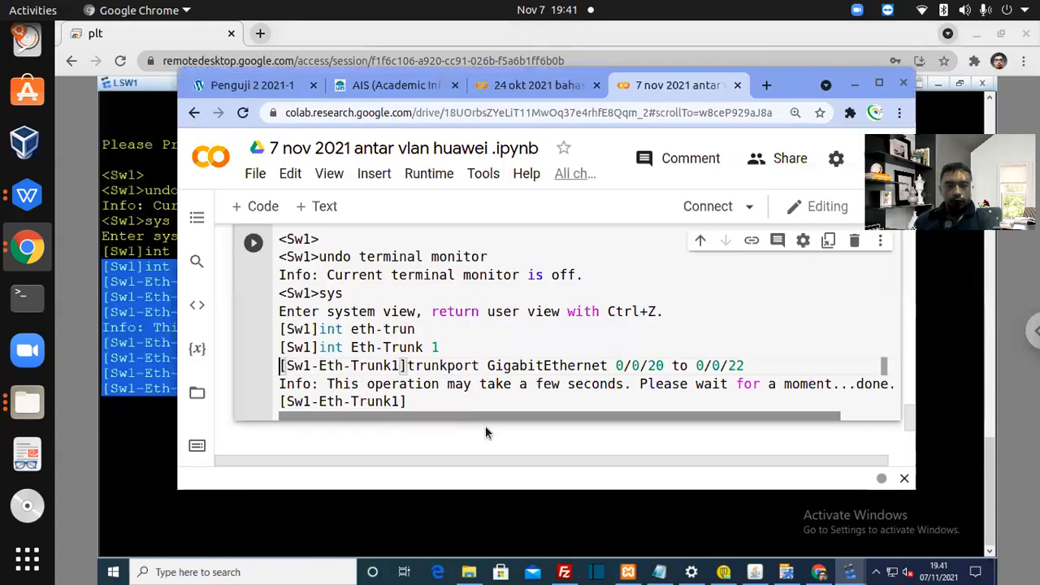
pyautogui.press('Return')
pyautogui.press('Return')
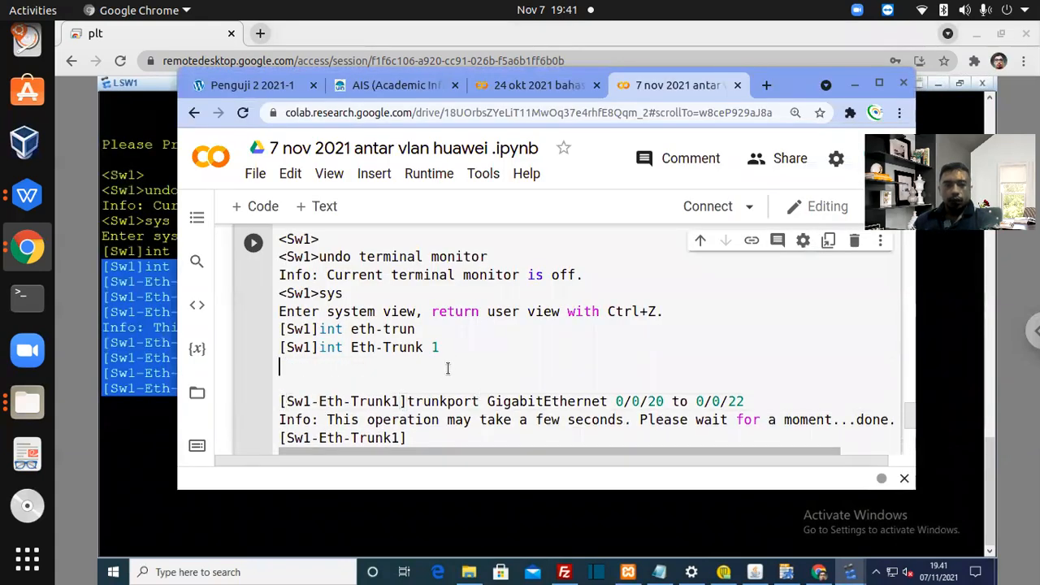
pyautogui.press('BackSpace')
pyautogui.press('BackSpace')
pyautogui.click(451, 404)
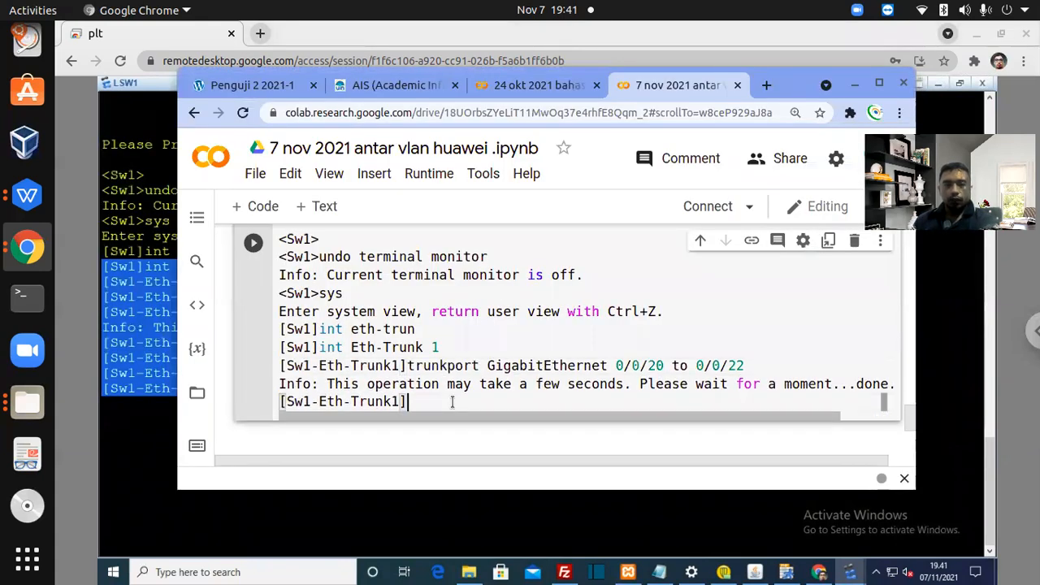
pyautogui.press('Return')
pyautogui.press('Return')
pyautogui.hotkey('ctrl', 'v')
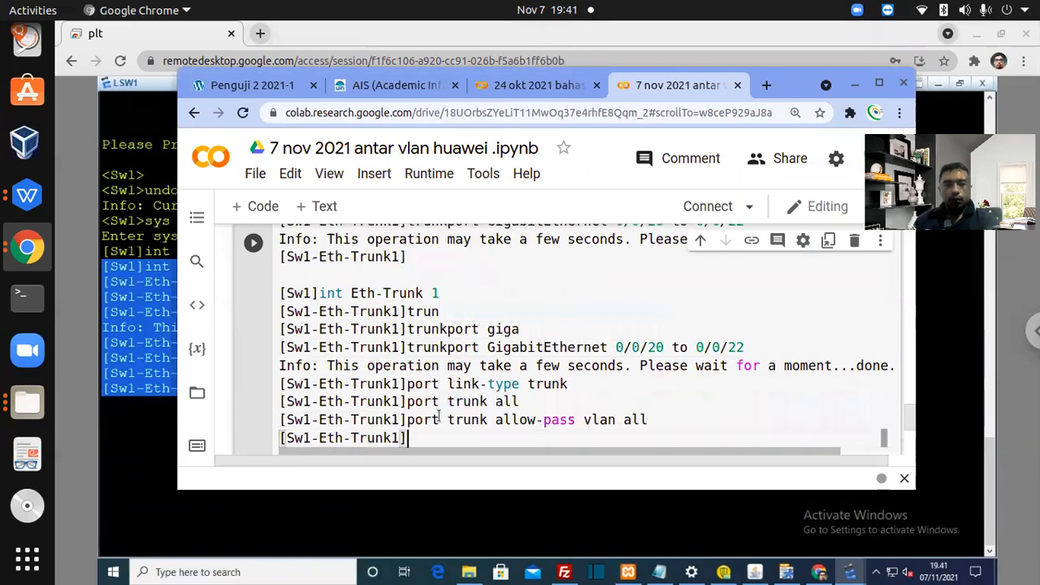
# Return to LSW1's console, leave the Eth-Trunk 1 view, and display the Eth-Trunk 1 interface information.
pyautogui.hotkey('alt', 'Tab')
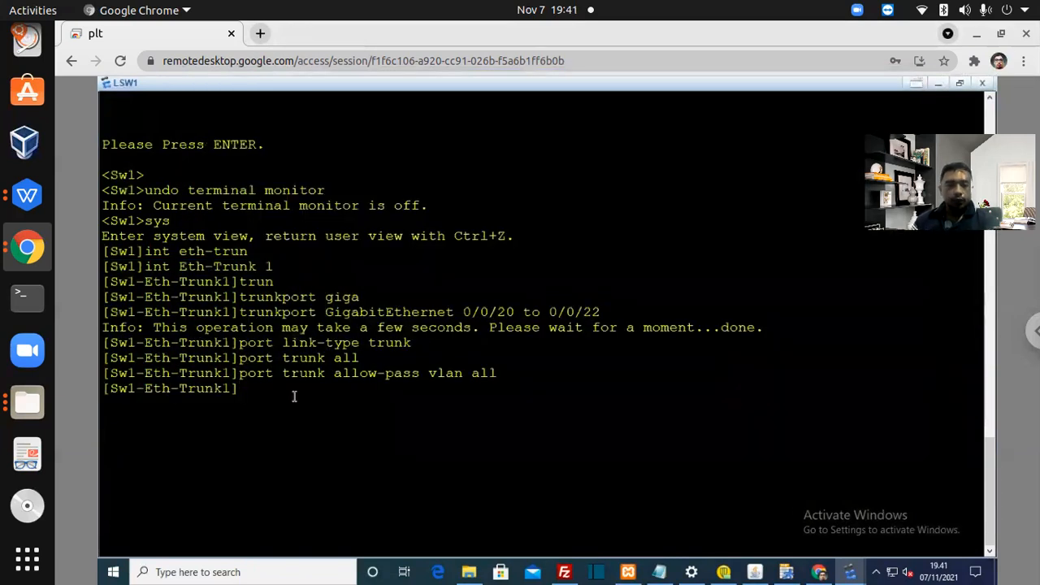
pyautogui.write('q')
pyautogui.press('Return')
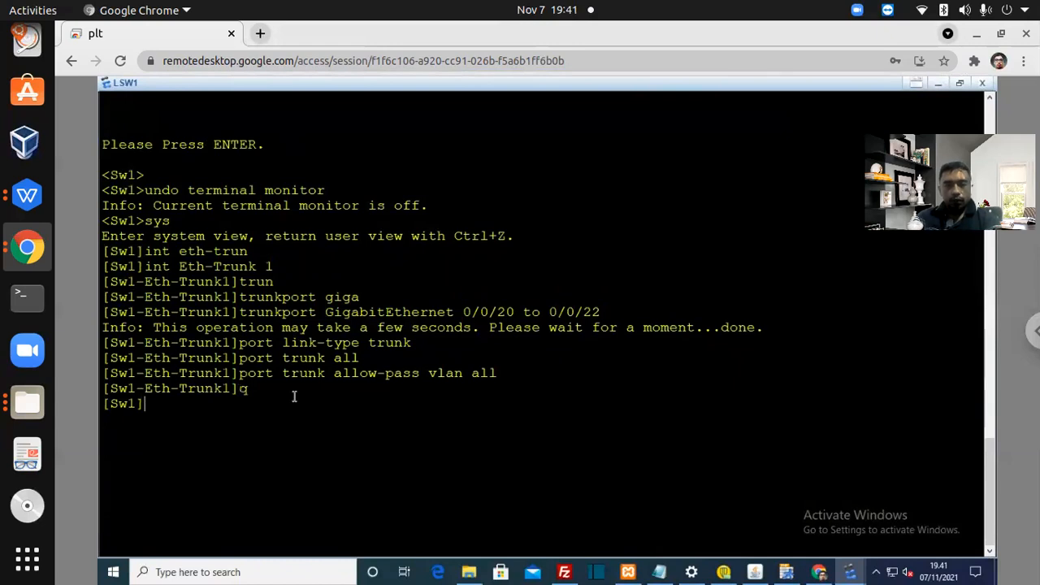
pyautogui.write('disp int')
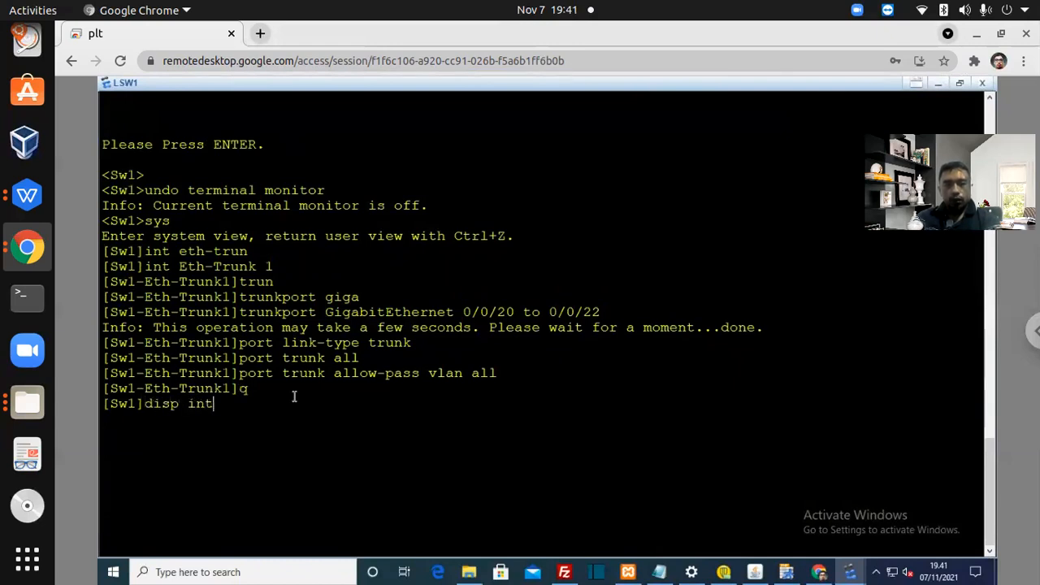
pyautogui.write(' eth-trun')
pyautogui.press('Tab')
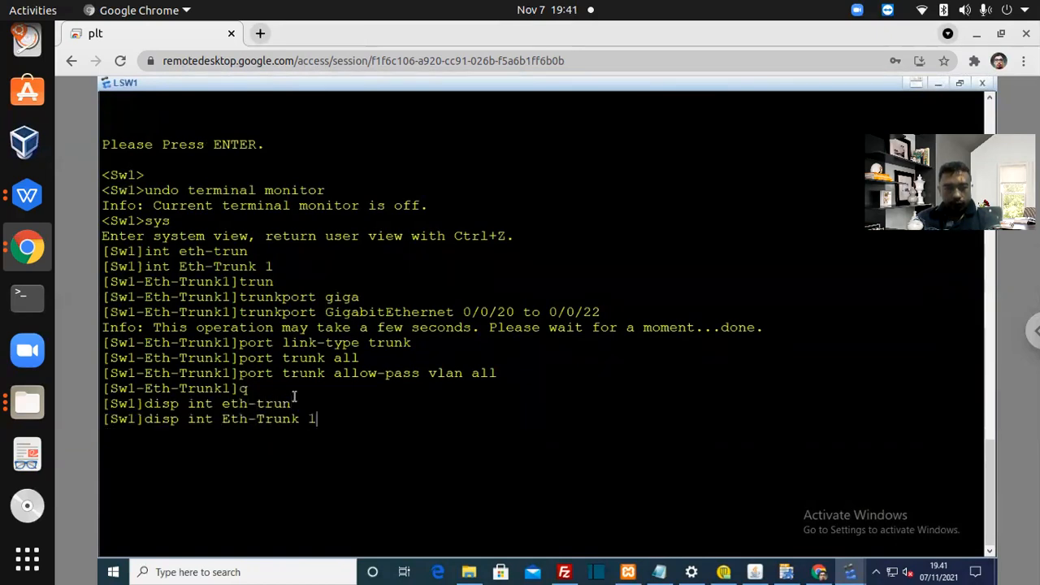
pyautogui.write('1')
pyautogui.press('Return')
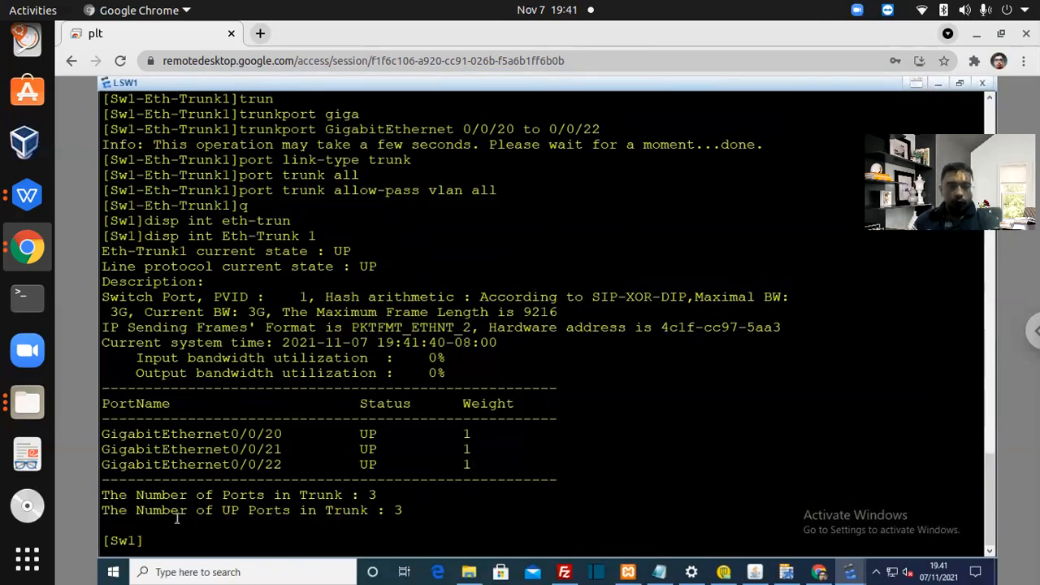
# Copy the "disp int Eth-Trunk 1" command and its output into the Colab notebook below the Eth-Trunk session, and review the pasted text.
pyautogui.moveTo(144, 540); pyautogui.dragTo(67, 235)
pyautogui.rightClick(232, 276)
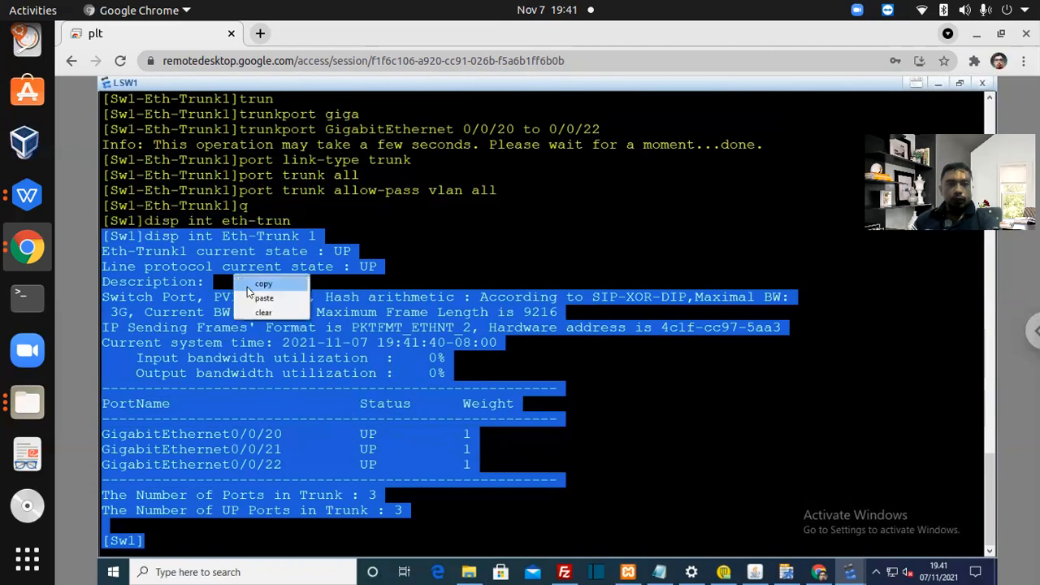
pyautogui.click(260, 283)
pyautogui.click(28, 248)
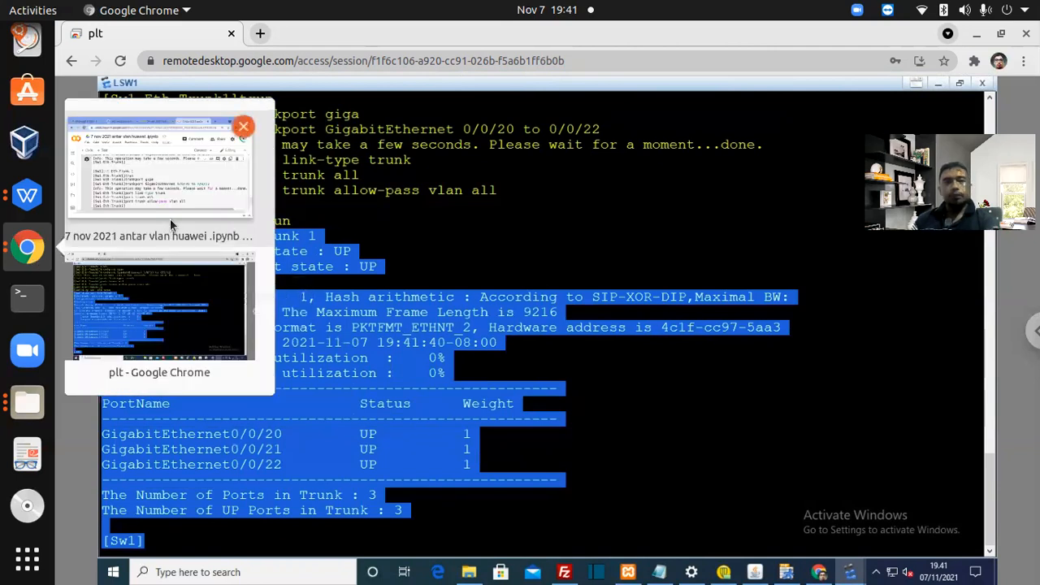
pyautogui.click(170, 219)
pyautogui.click(44, 257)
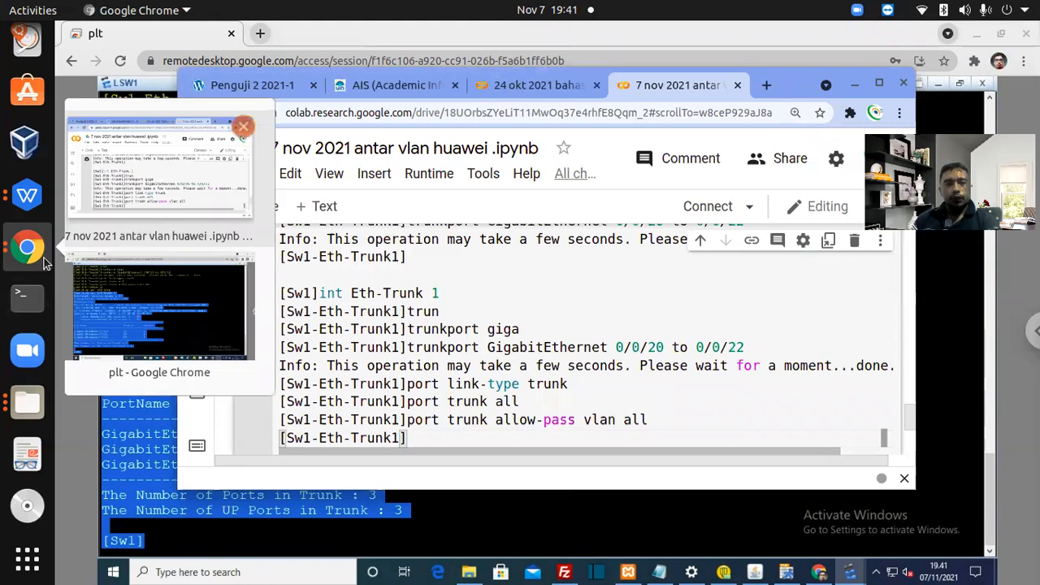
pyautogui.click(147, 205)
pyautogui.scroll(-5, 470, 382)
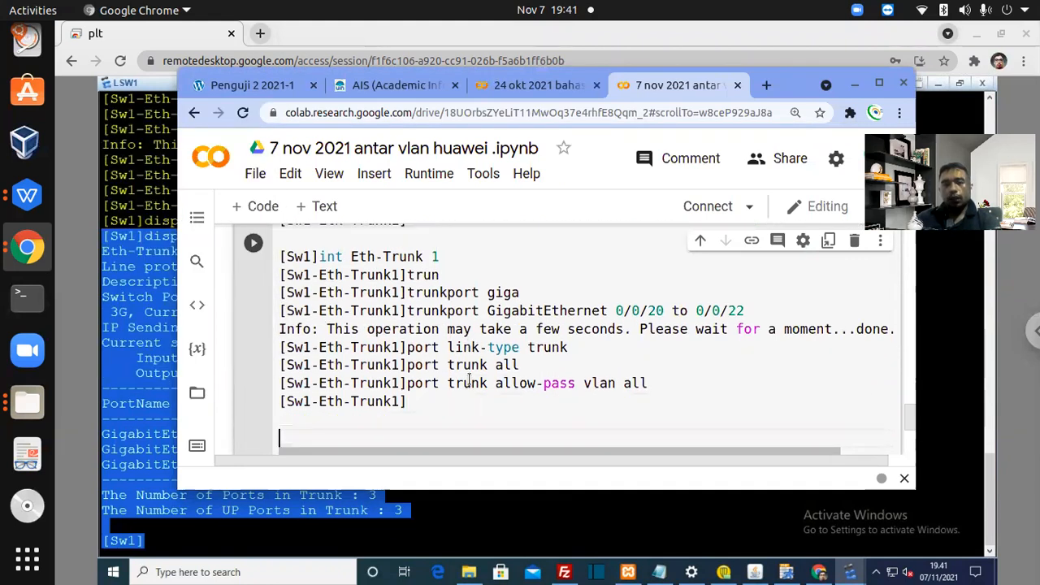
pyautogui.scroll(4, 490, 392)
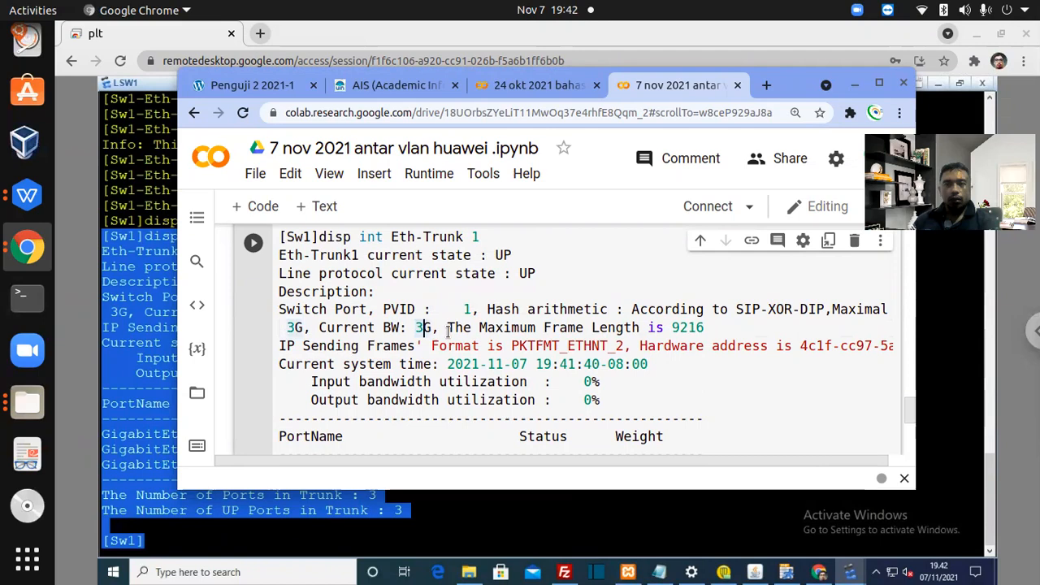
# Put away LSW1's console in eNSP, open LSW2's console, and turn off its terminal monitor with "undo terminal monitor".
pyautogui.click(949, 174)
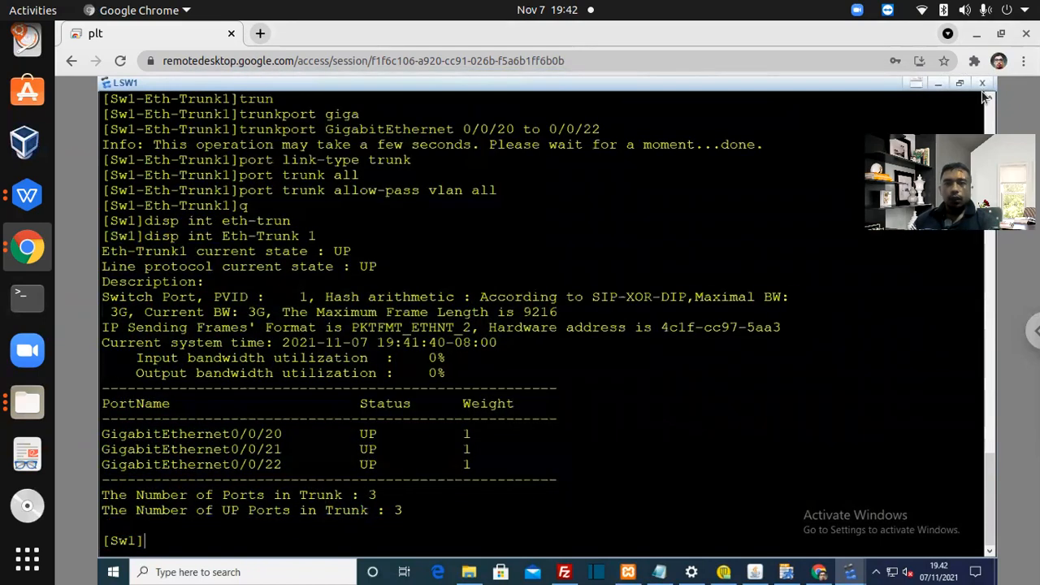
pyautogui.moveTo(838, 83); pyautogui.dragTo(869, 112)
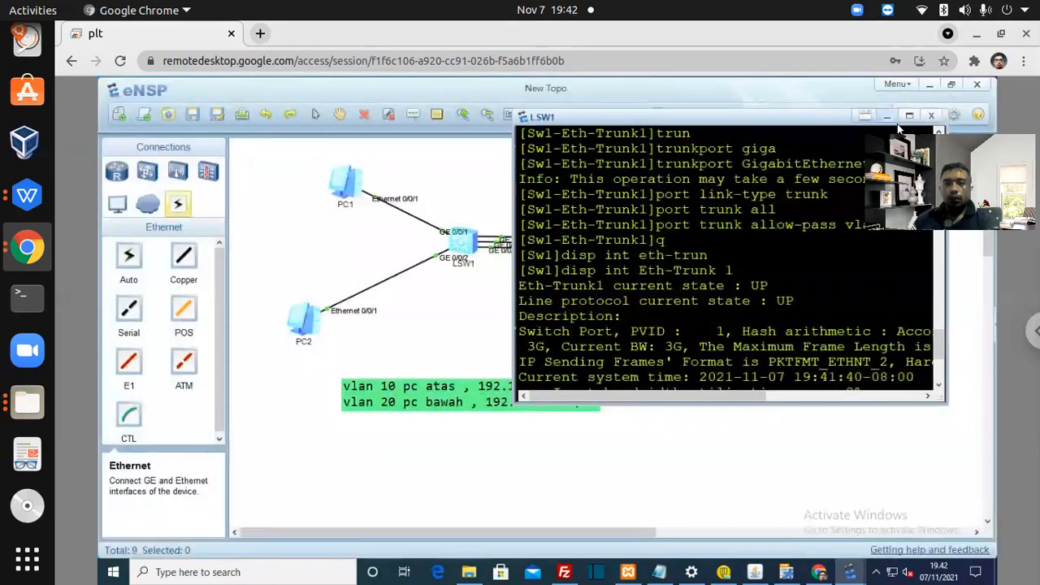
pyautogui.click(887, 115)
pyautogui.doubleClick(605, 244)
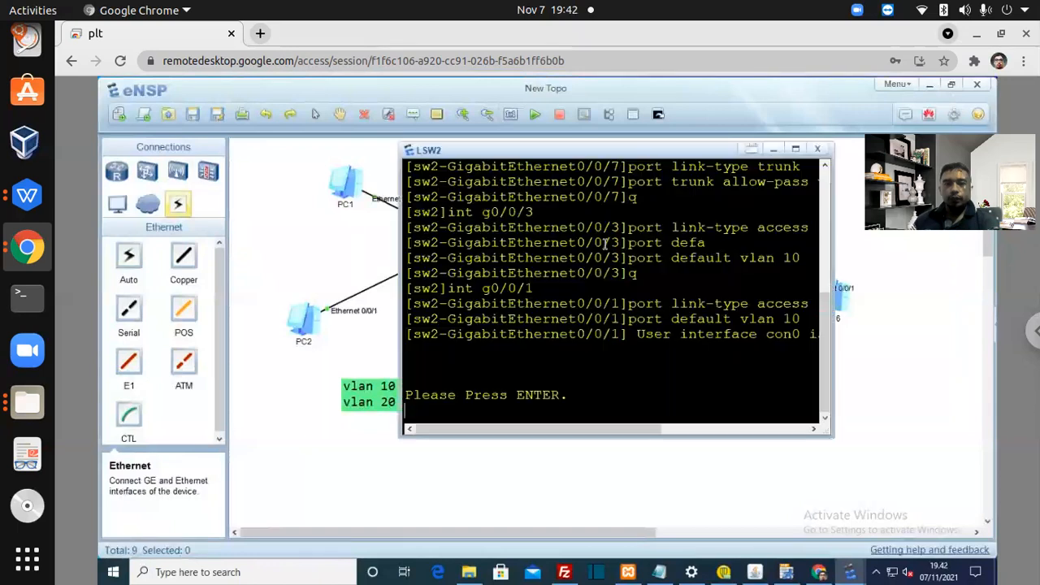
pyautogui.press('Return')
pyautogui.press('Return')
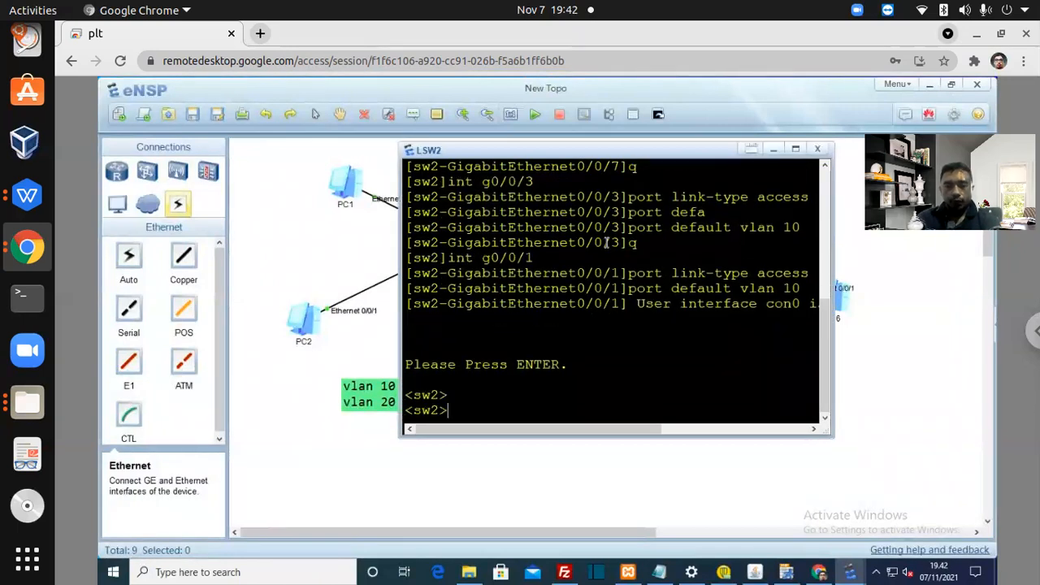
pyautogui.write('s')
pyautogui.press('BackSpace')
pyautogui.write('un')
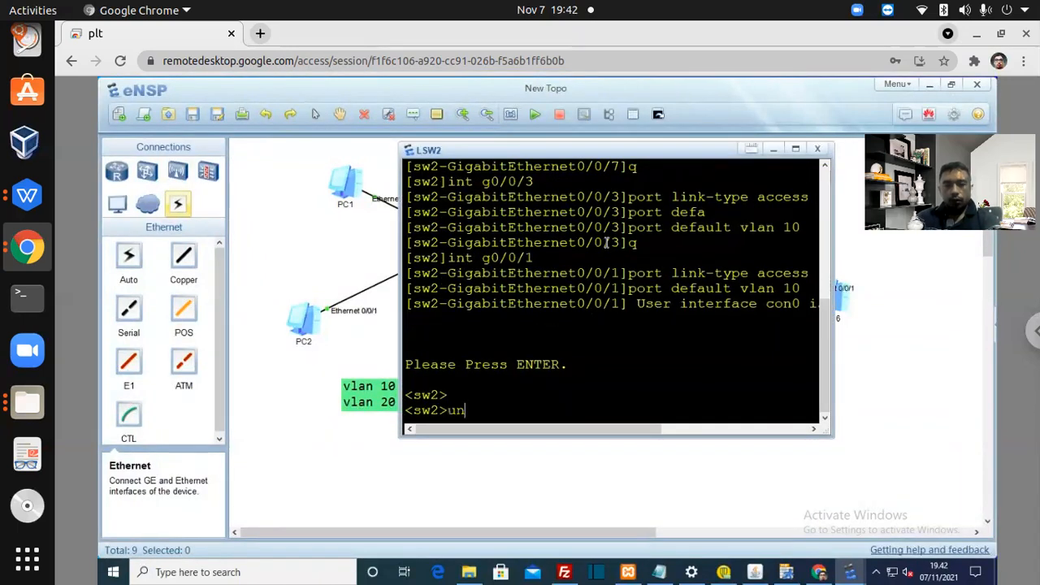
pyautogui.write('do terminal monitor')
pyautogui.press('Return')
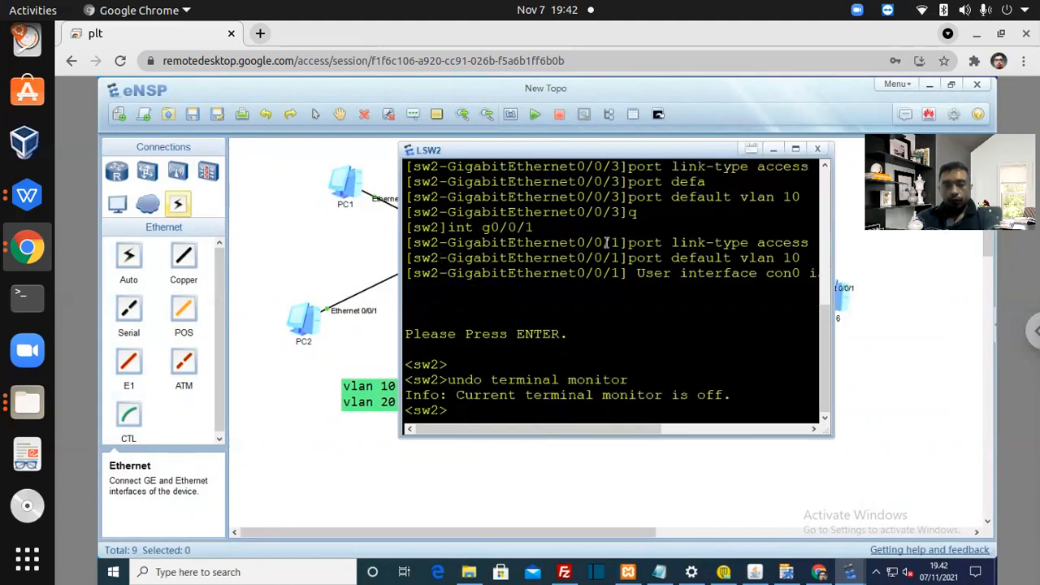
# Enter system view on LSW2 and create Eth-Trunk 1 with "int eth-trunk 1".
pyautogui.write('sys')
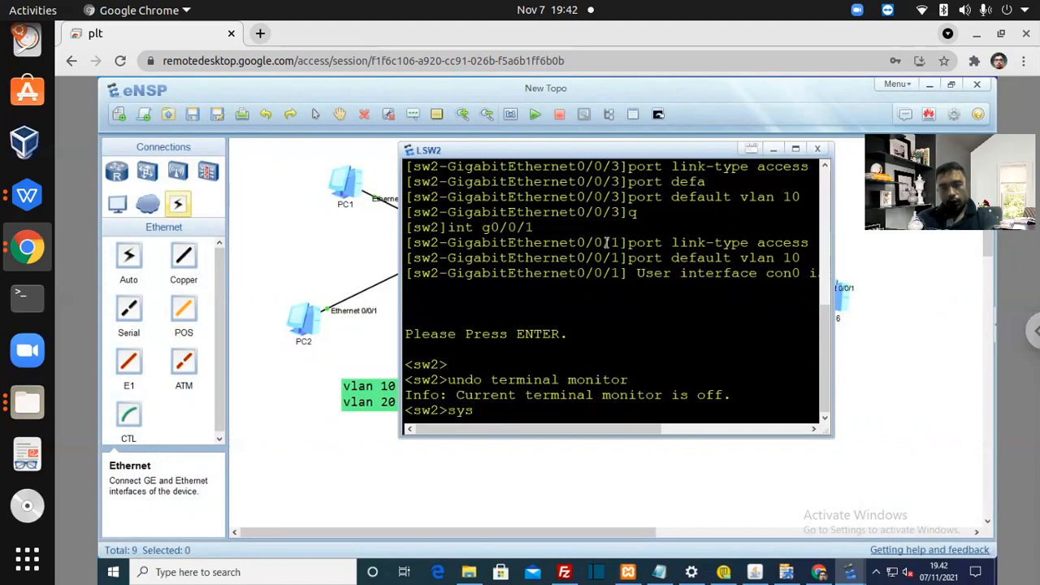
pyautogui.press('Return')
pyautogui.write('int')
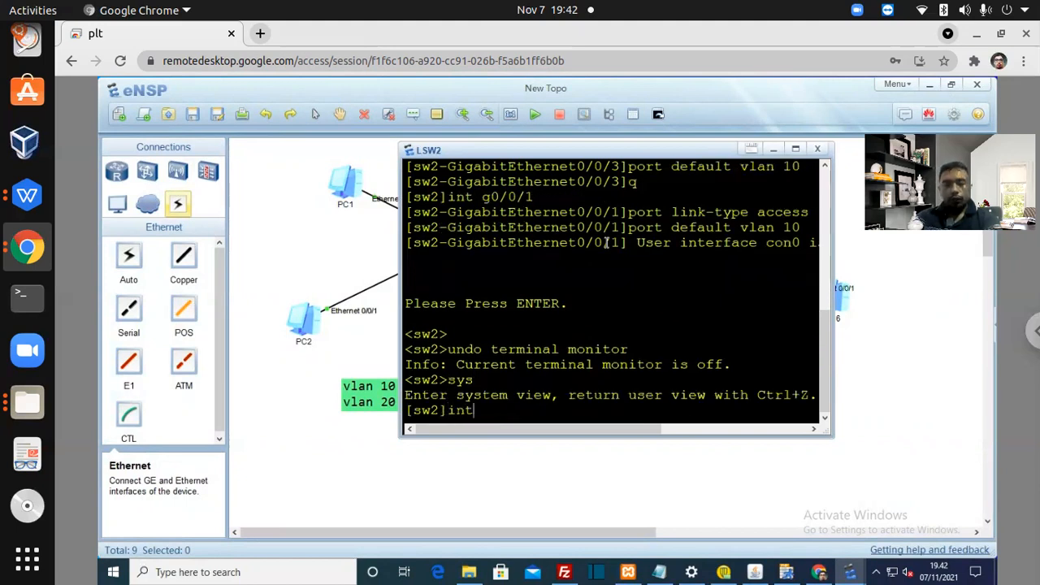
pyautogui.write(' eth-trunk 1')
pyautogui.press('Return')
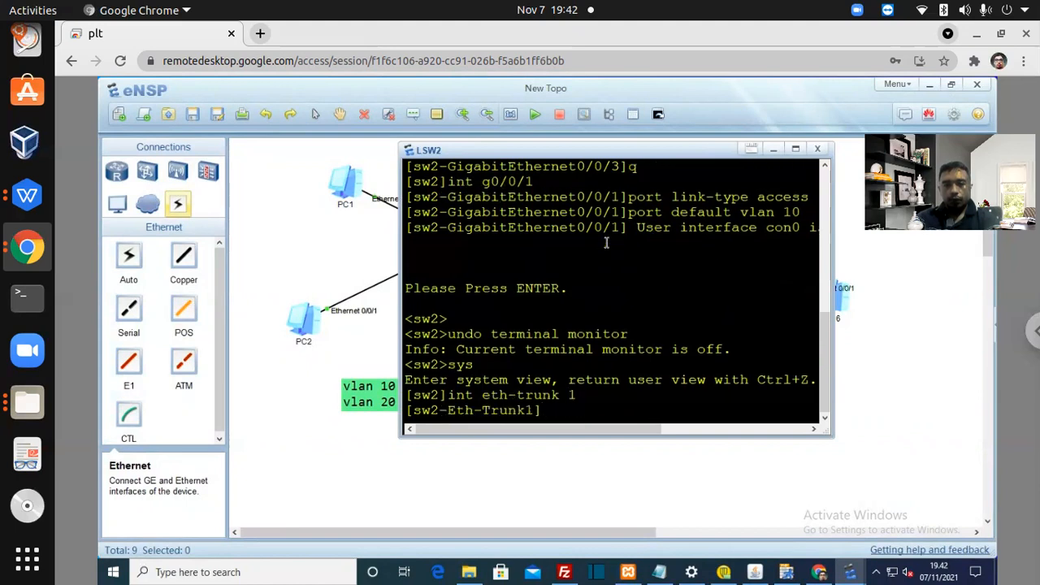
# Add GigabitEthernet 0/0/20 to 0/0/22 as member ports of Eth-Trunk 1 on LSW2.
pyautogui.write('trunk')
pyautogui.press('Tab')
pyautogui.write('giga')
pyautogui.press('Tab')
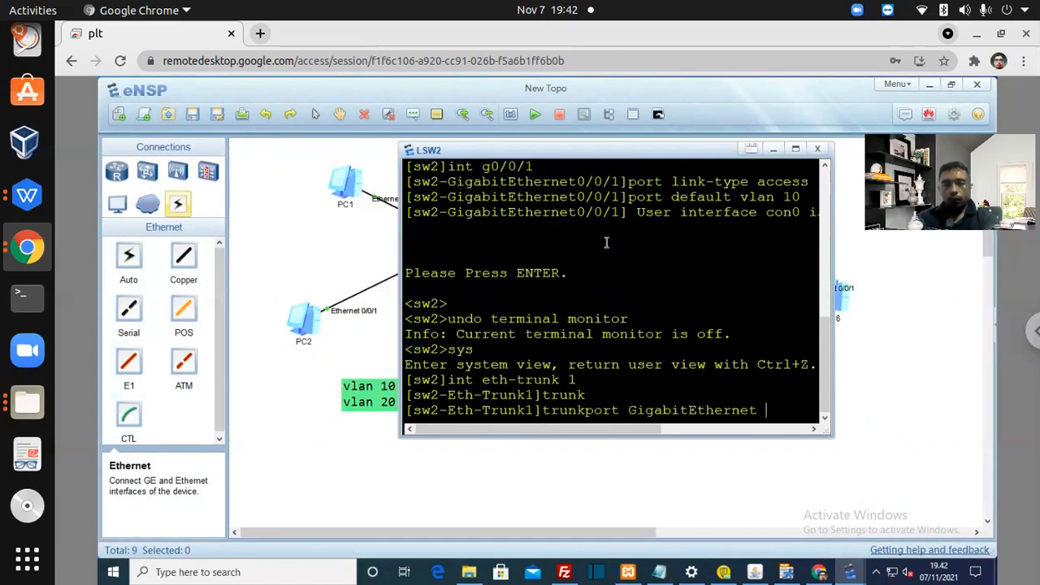
pyautogui.write('0/0/20 to')
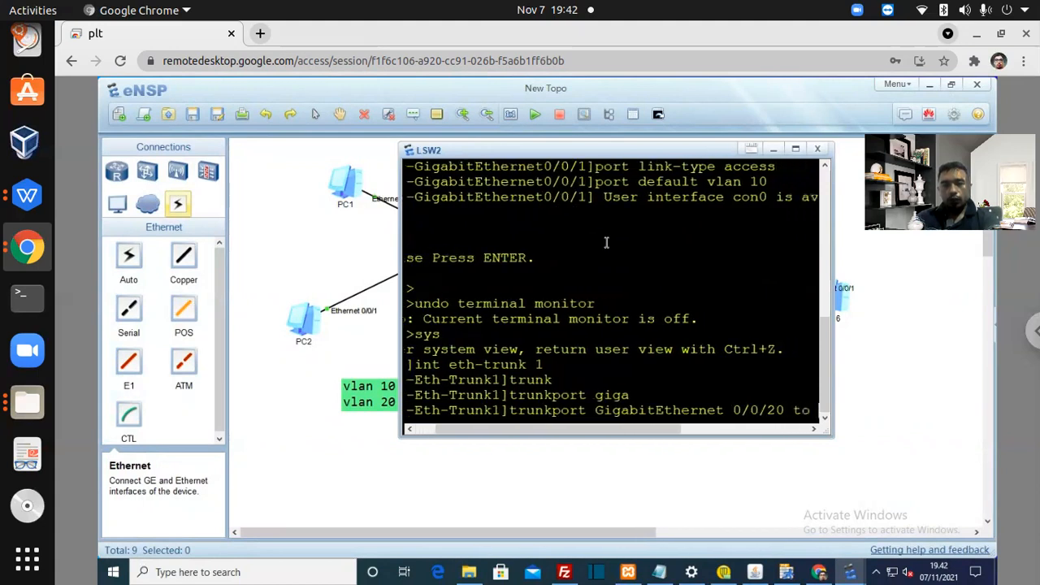
pyautogui.write(' 0/0/')
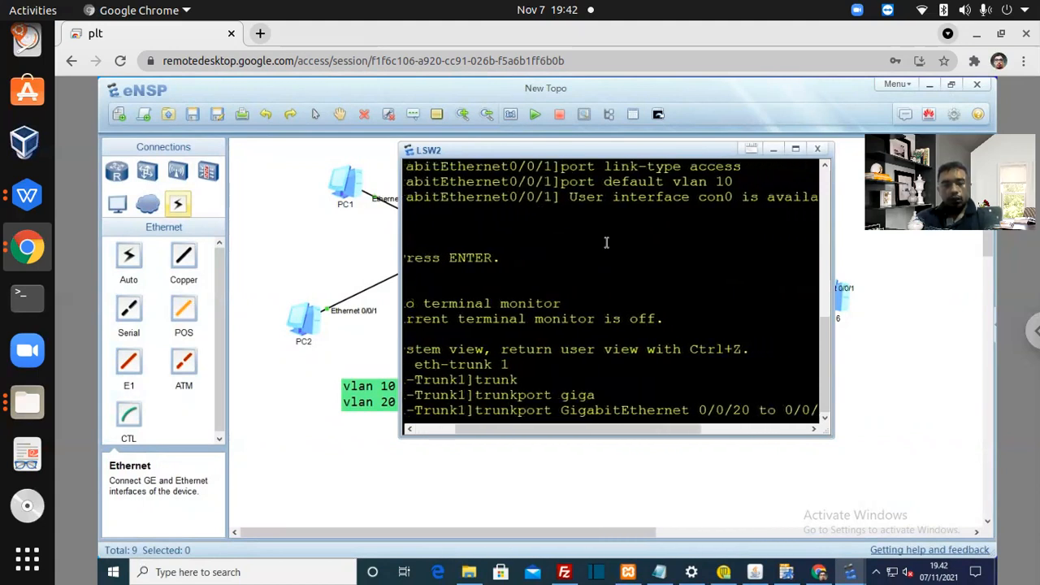
pyautogui.write('21')
pyautogui.press('Return')
# Set LSW2's Eth-Trunk 1 to link-type trunk and allow all VLANs with "port trunk allow-pass vlan all".
pyautogui.write('port link-type trunk')
pyautogui.press('Return')
pyautogui.write('port')
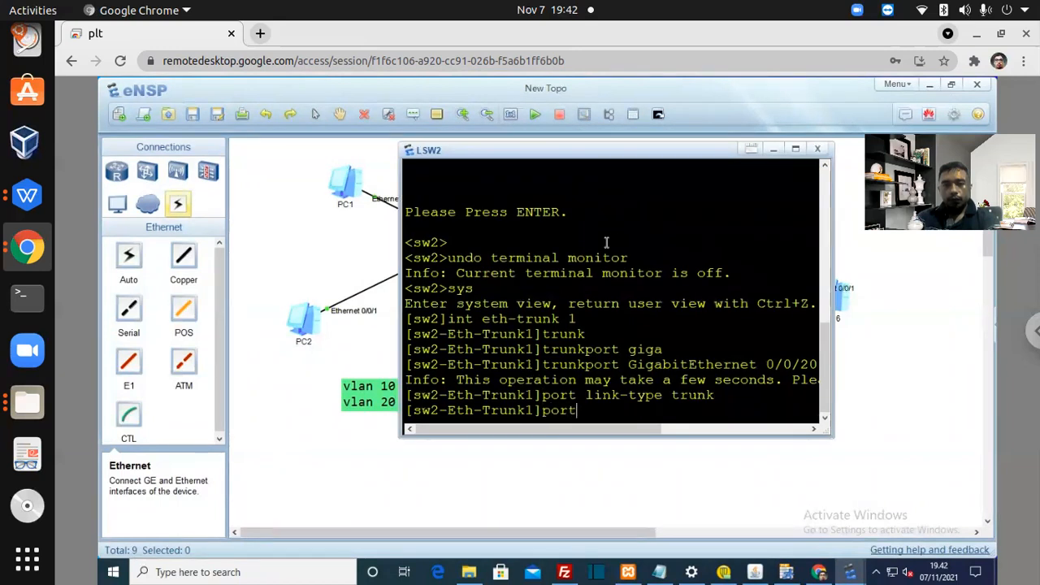
pyautogui.write(' de')
pyautogui.press('BackSpace')
pyautogui.write('trunk all')
pyautogui.press('Tab')
pyautogui.write('vlan all')
pyautogui.press('Return')
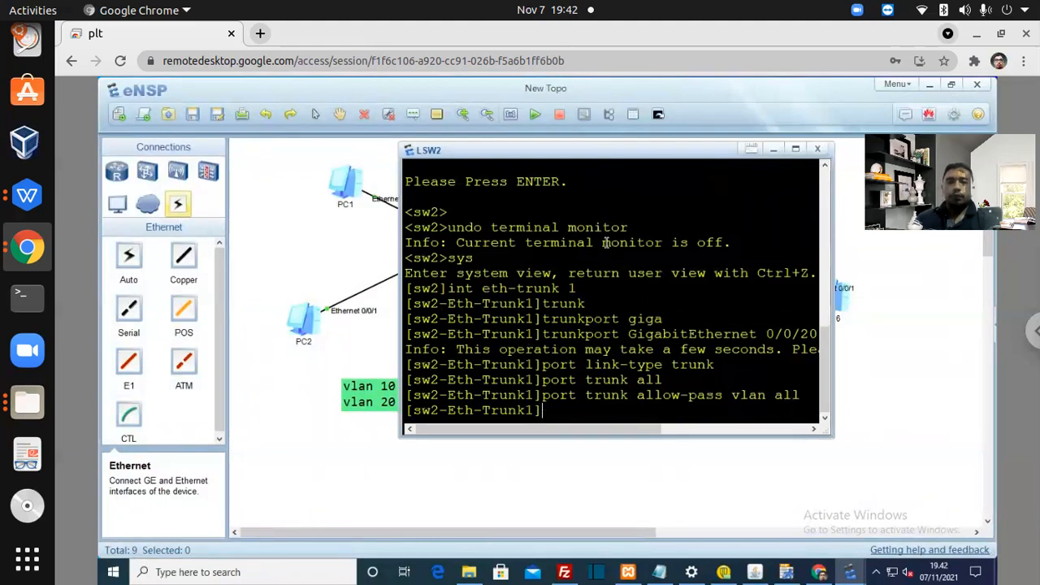
# Enlarge LSW2's console, leave the Eth-Trunk 1 view, and display the interface information with "disp int Eth-trunk 1".
pyautogui.click(795, 149)
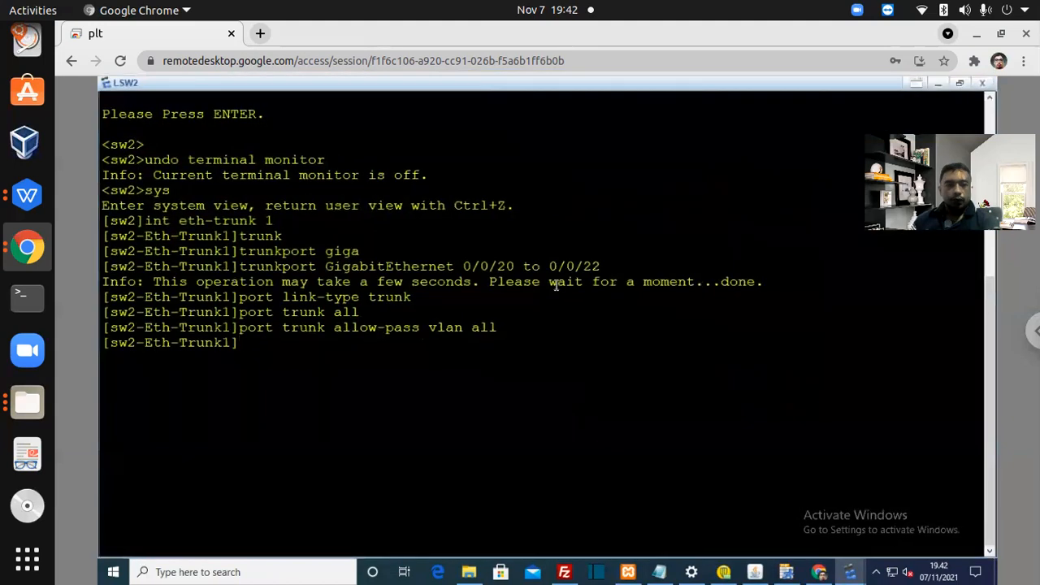
pyautogui.write('q')
pyautogui.press('Return')
pyautogui.write('d')
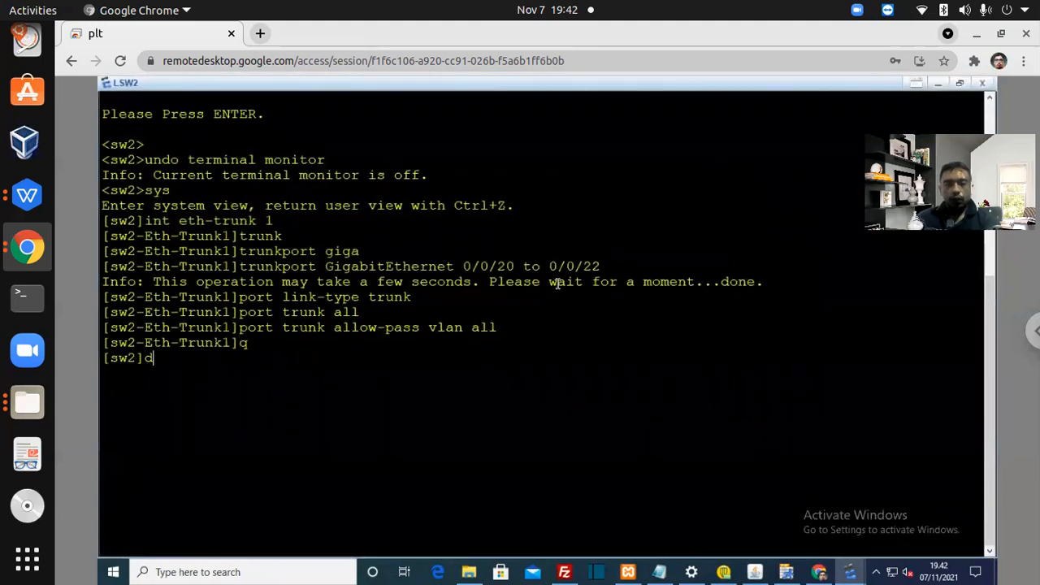
pyautogui.write('isp int eth tru')
pyautogui.press('Tab')
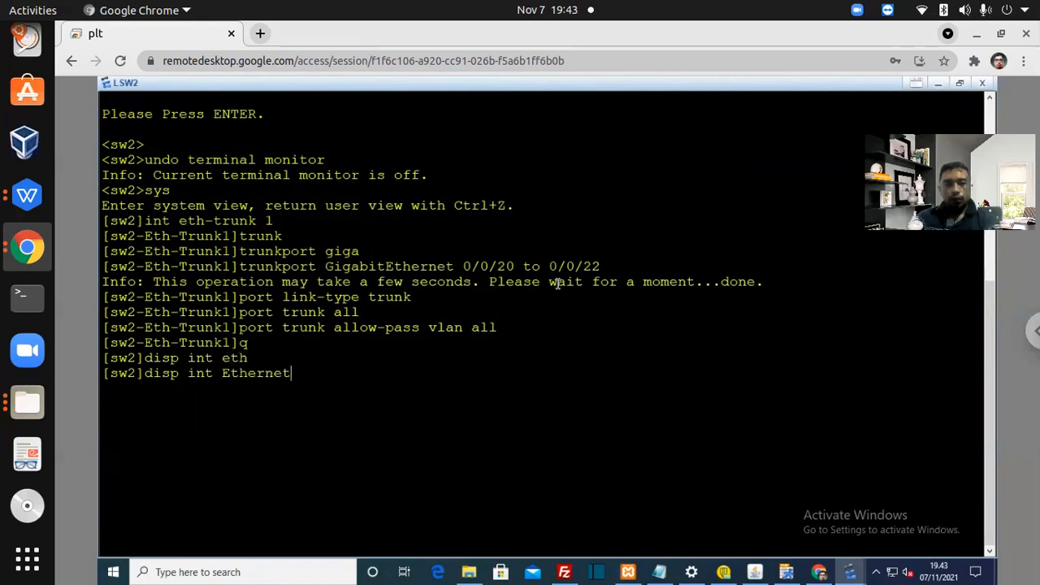
pyautogui.press('BackSpace')
pyautogui.press('BackSpace')
pyautogui.press('BackSpace')
pyautogui.press('BackSpace')
pyautogui.write('-trunk')
pyautogui.press('Return')
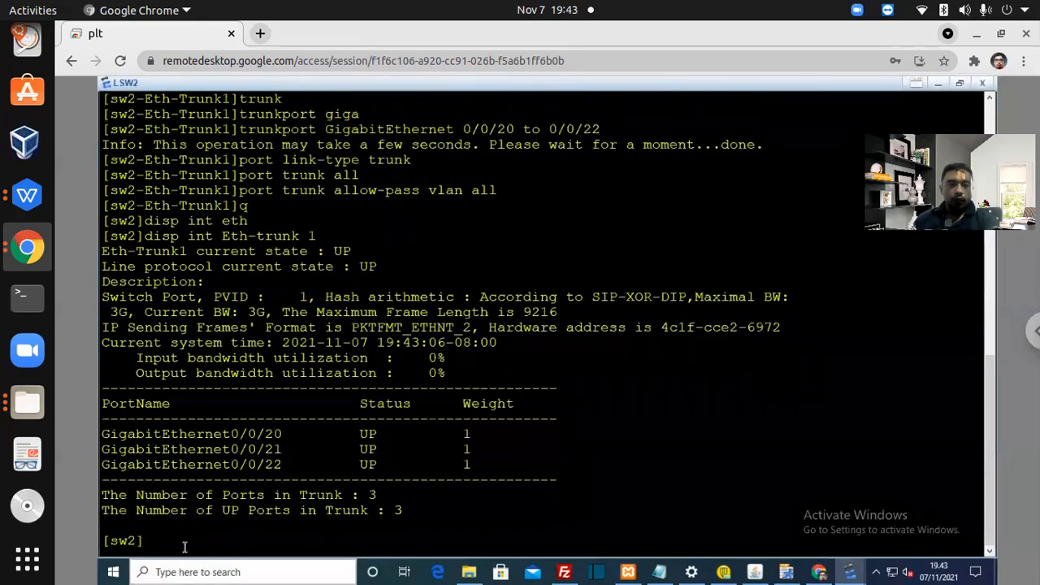
# Copy LSW2's Eth-Trunk configuration session and its display output into the Colab notebook below the LSW1 output.
pyautogui.moveTo(162, 540); pyautogui.dragTo(83, 178)
pyautogui.rightClick(162, 234)
pyautogui.click(190, 241)
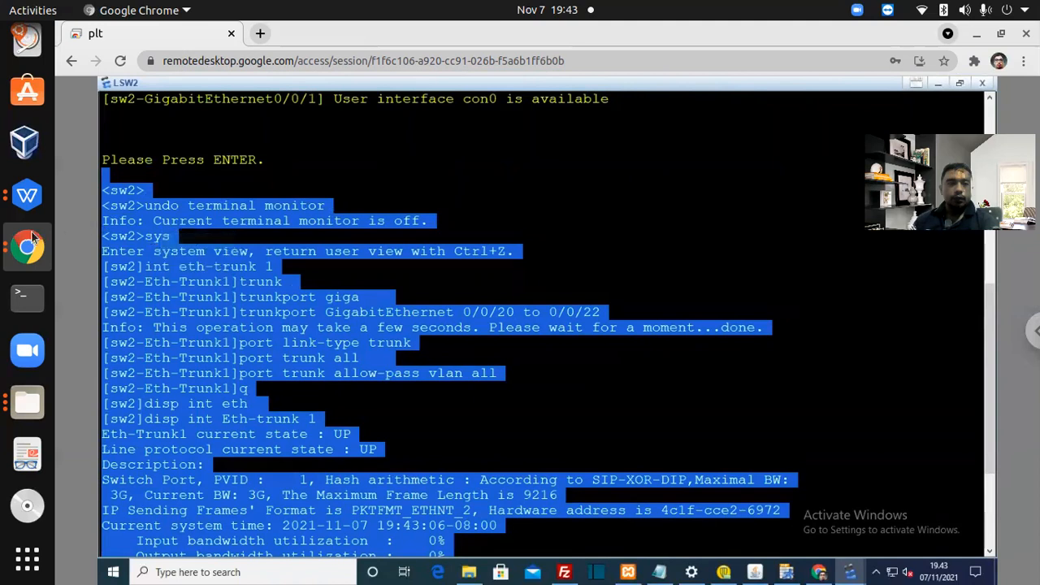
pyautogui.click(27, 247)
pyautogui.click(163, 166)
pyautogui.scroll(-10, 509, 439)
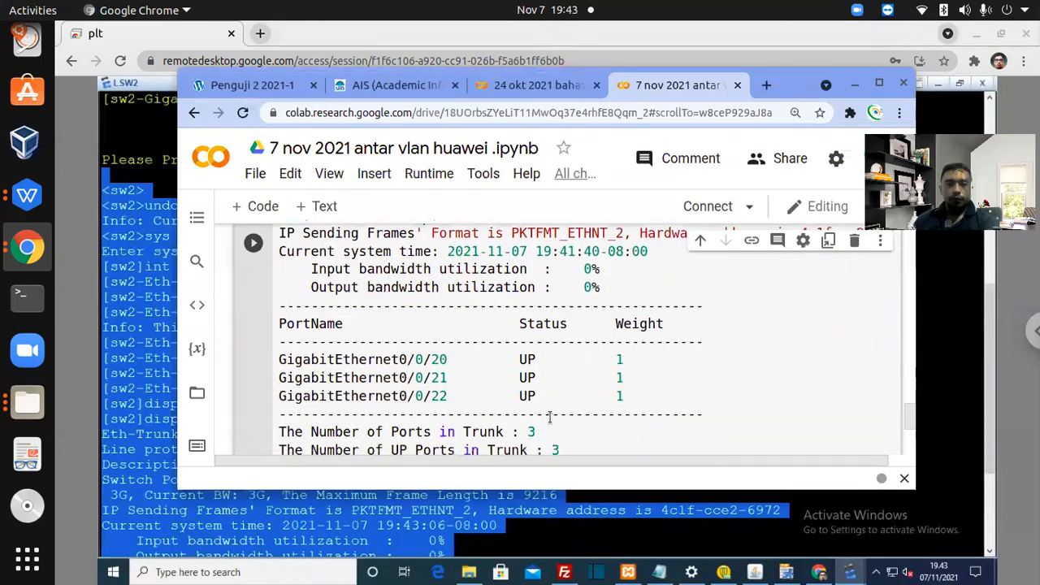
pyautogui.click(406, 278)
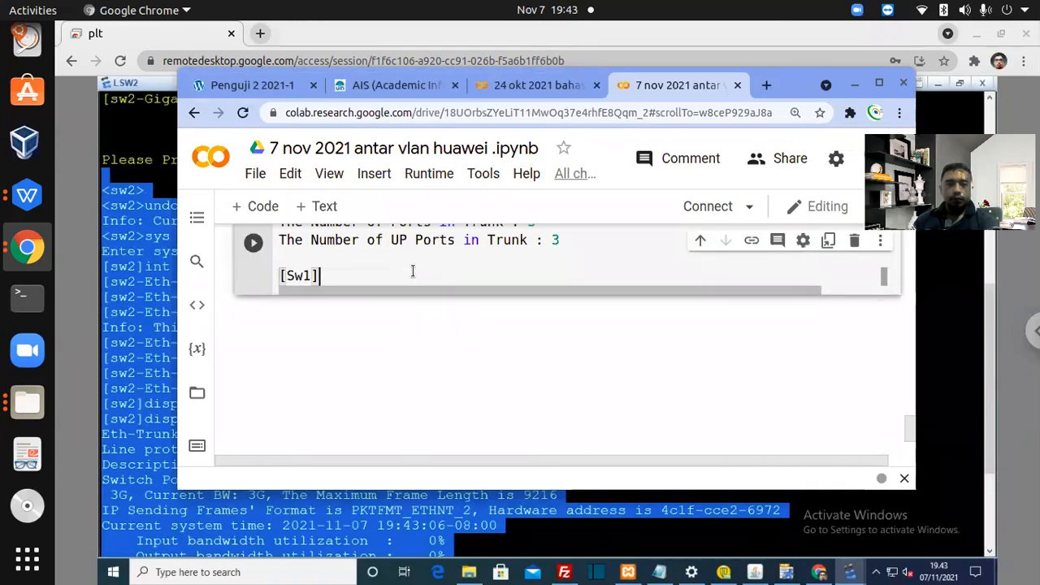
pyautogui.press('Return')
pyautogui.hotkey('ctrl', 'v')
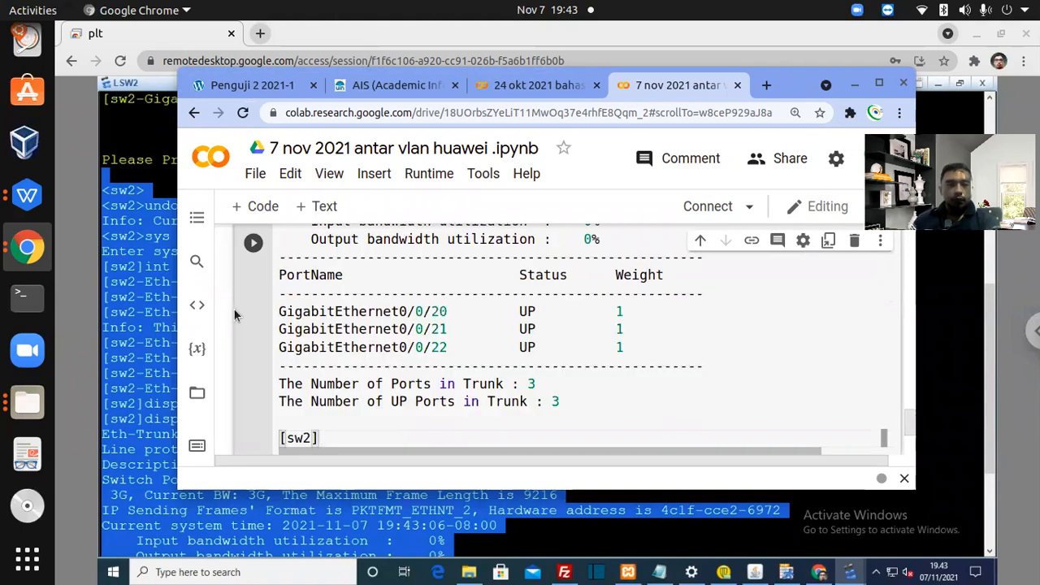
# Return to the remote eNSP session, restore LSW2's console to a smaller window, and close it.
pyautogui.click(27, 248)
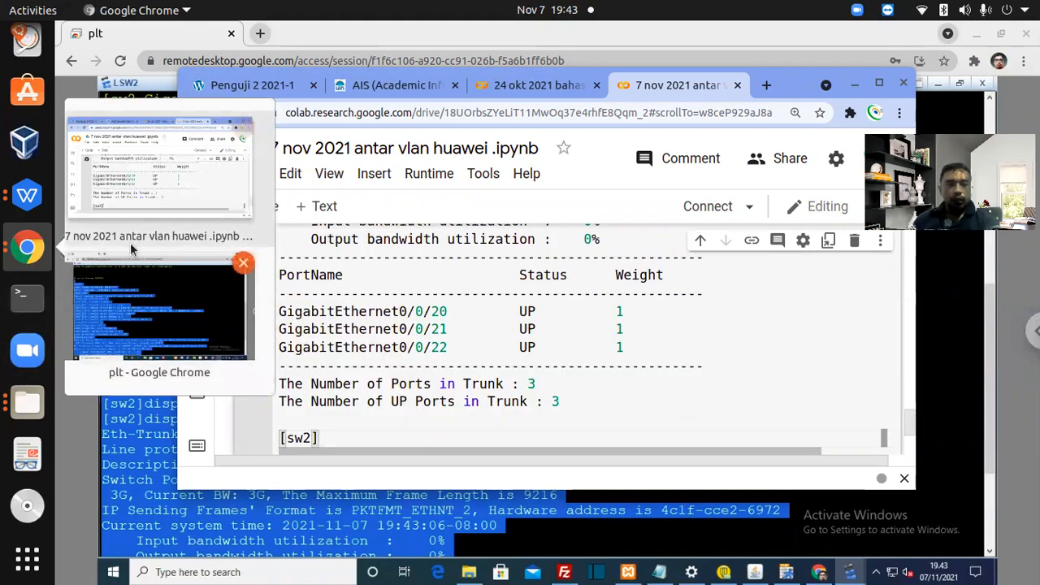
pyautogui.click(129, 282)
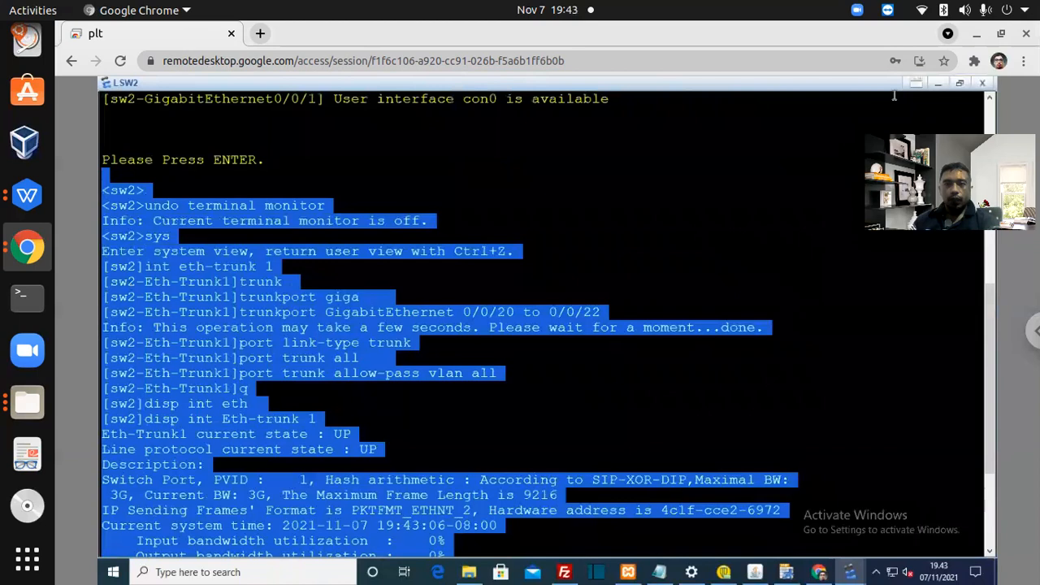
pyautogui.moveTo(869, 85); pyautogui.dragTo(765, 123)
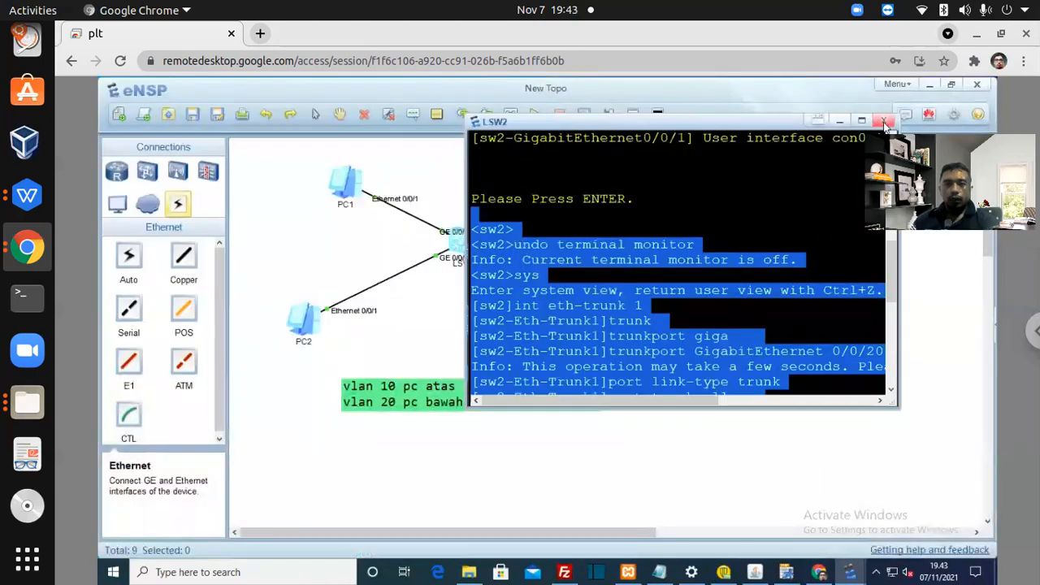
pyautogui.click(884, 123)
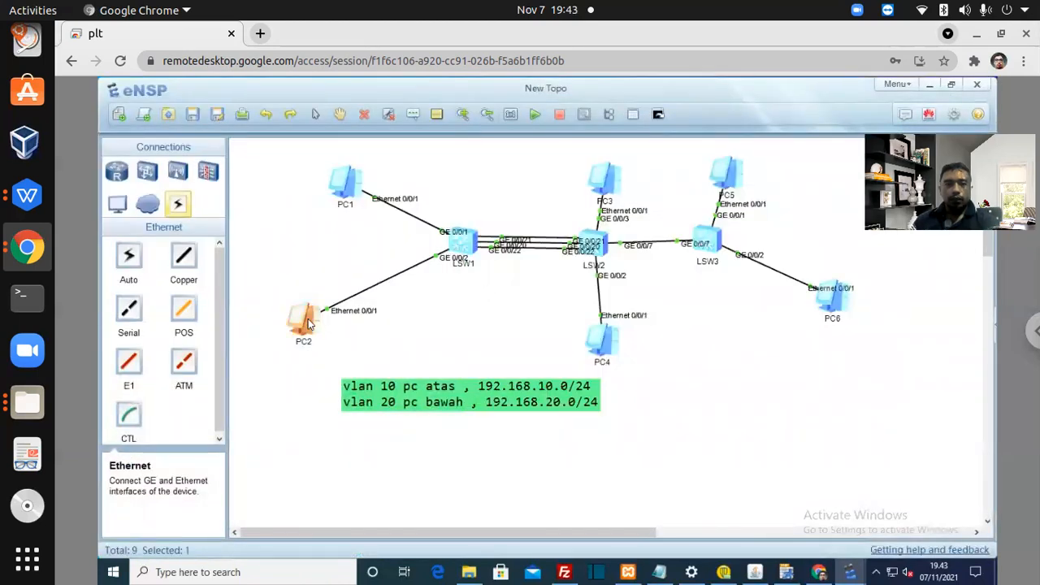
# Open PC2's command line and display its IP configuration with "ipconfig".
pyautogui.doubleClick(307, 321)
pyautogui.click(380, 173)
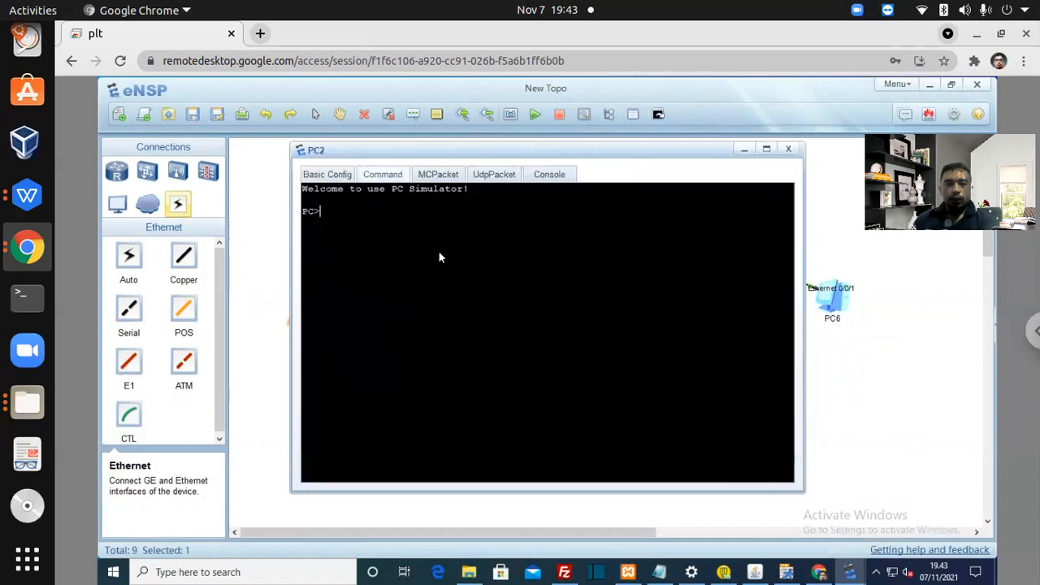
pyautogui.write('ipconfi')
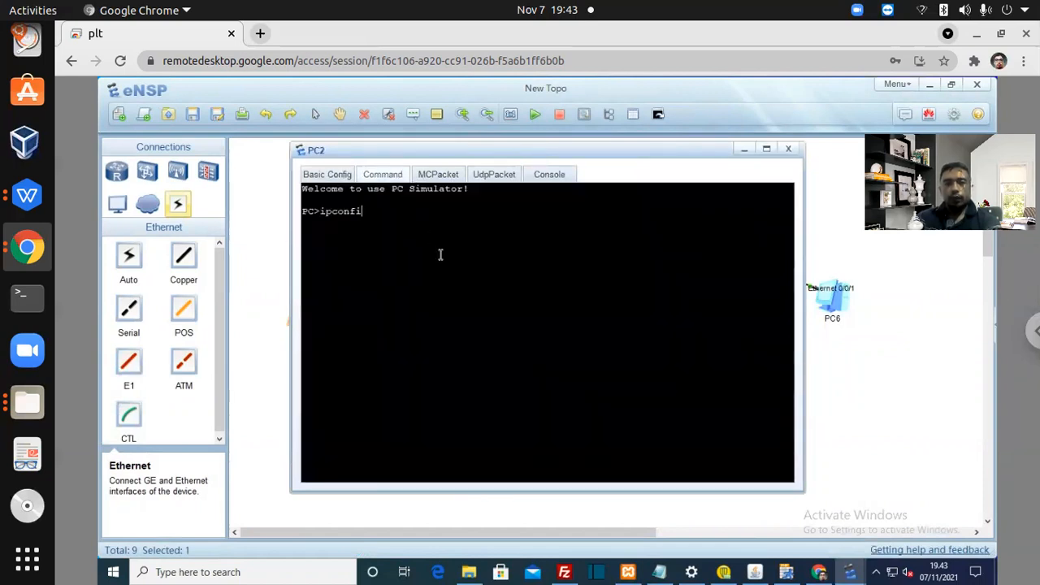
pyautogui.write('g')
pyautogui.press('Return')
# Ping 192.168.20.3 from PC2 to test connectivity across the Eth-Trunk.
pyautogui.write('ping 12')
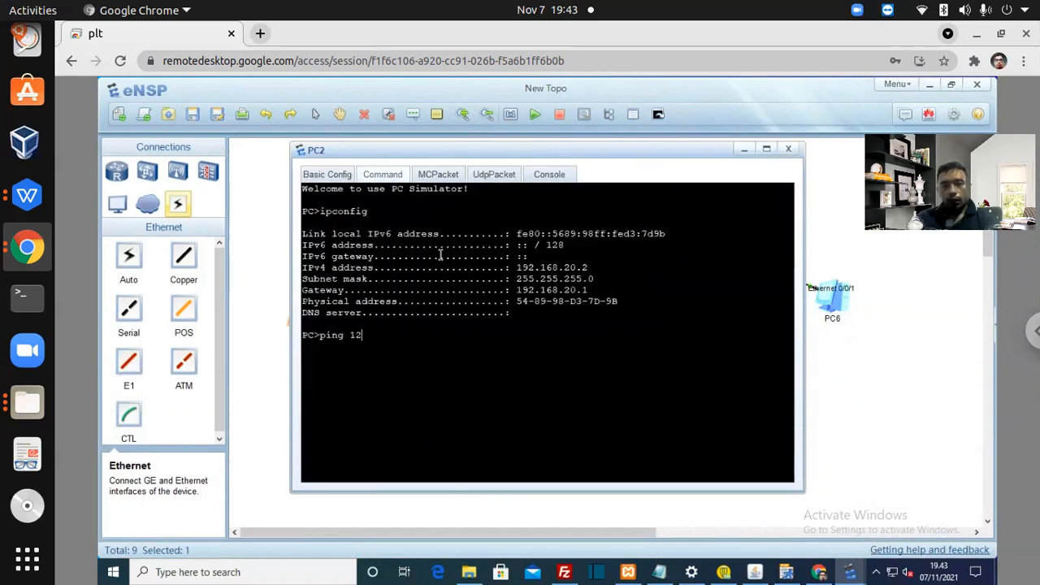
pyautogui.press('BackSpace')
pyautogui.write('92.168.20.')
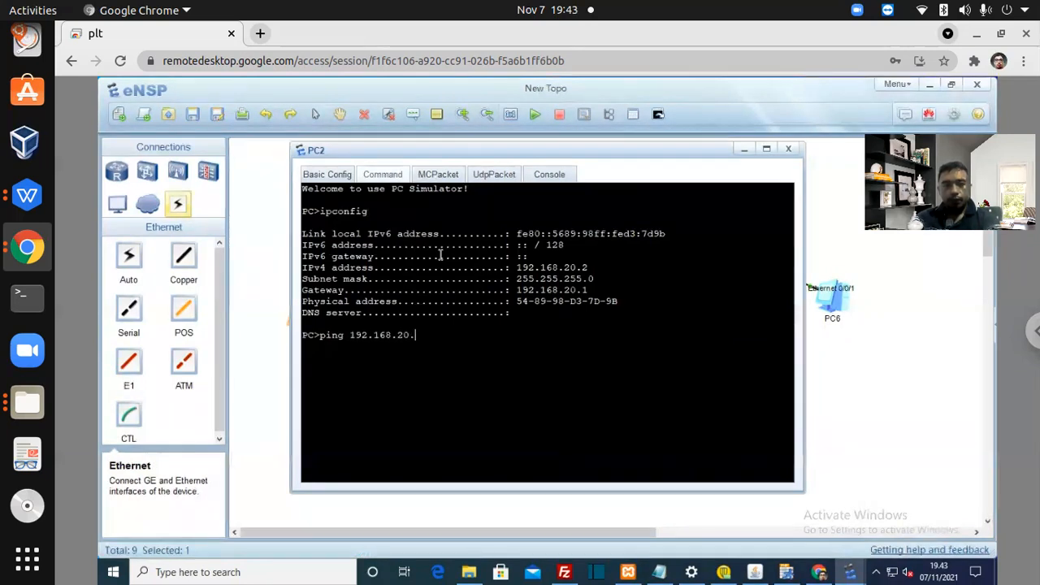
pyautogui.write('3')
pyautogui.press('Return')
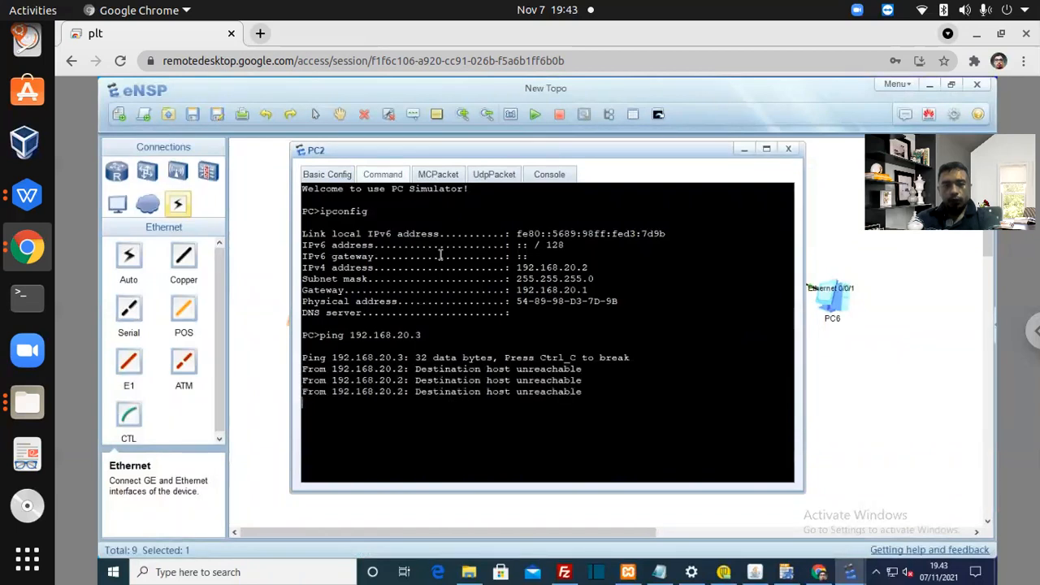
# Put away PC2's window and check the Eth-Trunk member port status in LSW2's console.
pyautogui.click(848, 231)
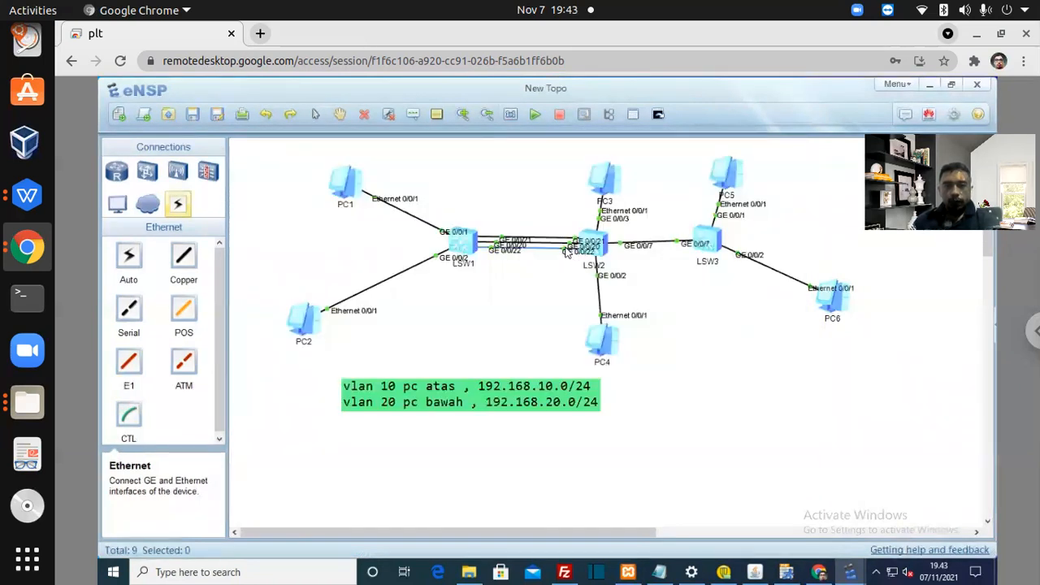
pyautogui.doubleClick(600, 252)
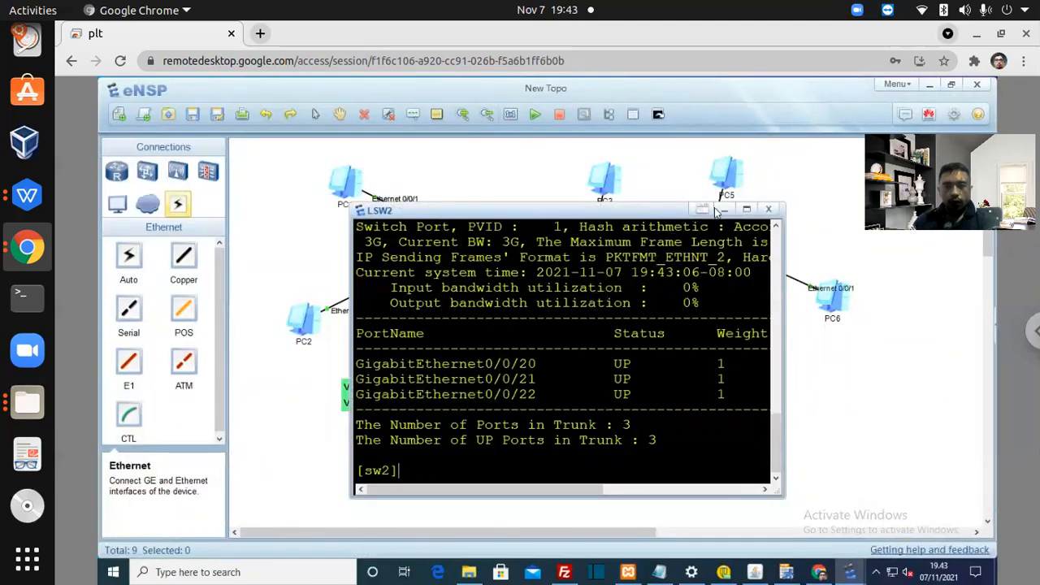
pyautogui.click(305, 244)
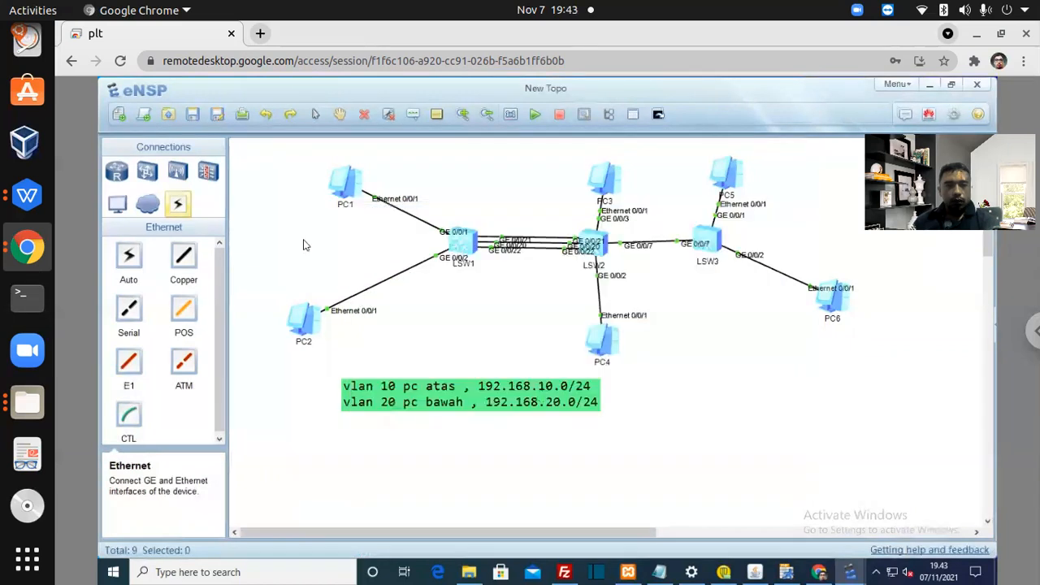
# Return to PC2's command line and ping the gateways 192.168.20.1 and 192.168.10.1.
pyautogui.doubleClick(300, 322)
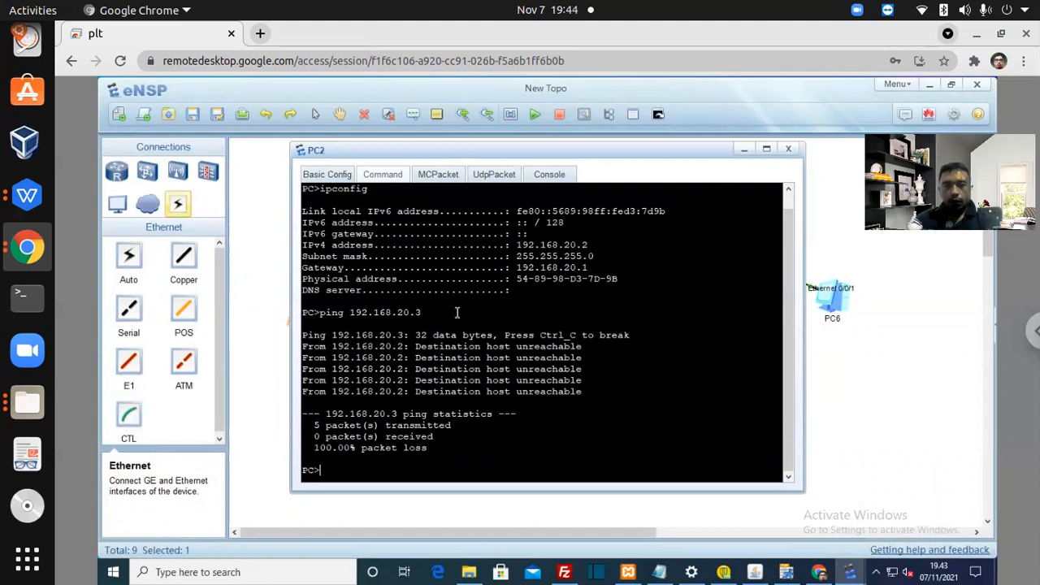
pyautogui.write('ping 192.168.20.1')
pyautogui.press('Return')
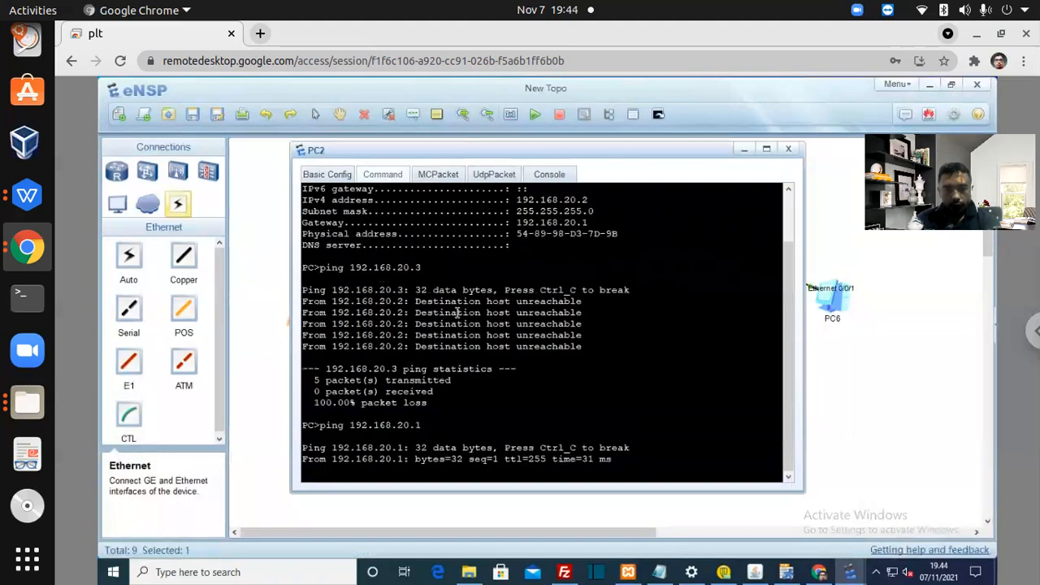
pyautogui.hotkey('ctrl', 'c')
pyautogui.press('Up')
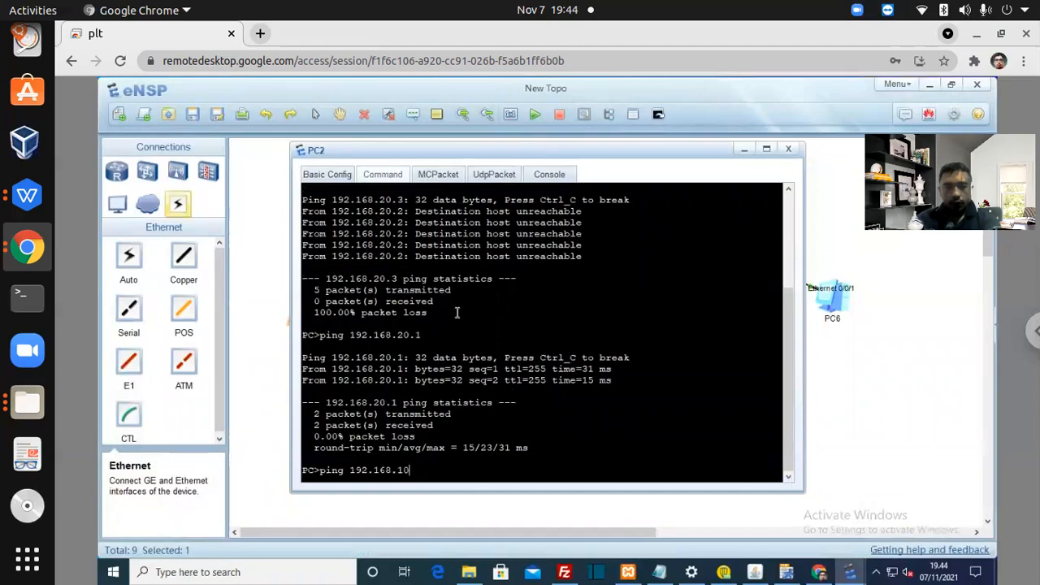
pyautogui.press('Return')
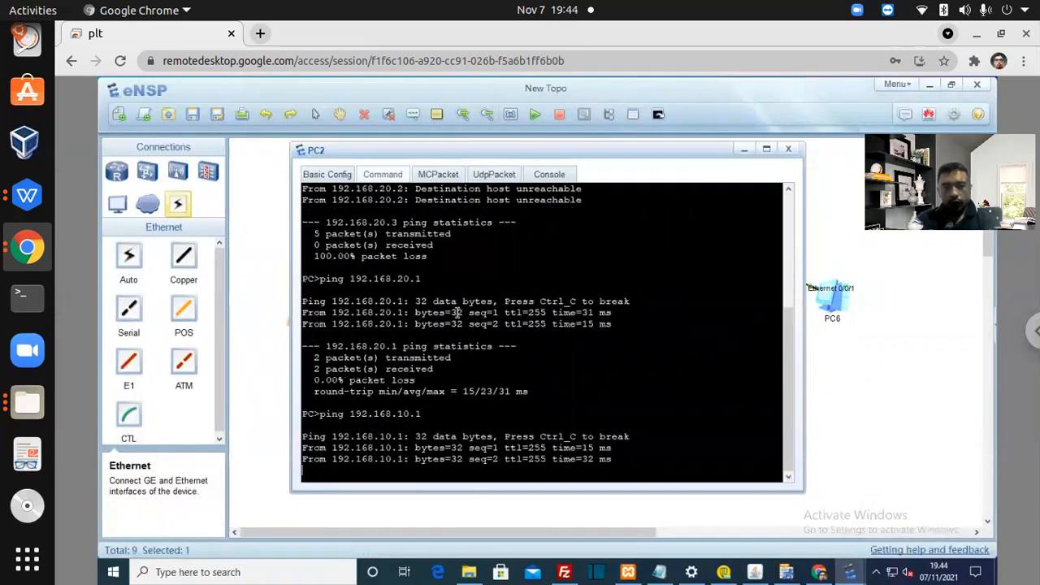
# Ping the VLAN 10 hosts 192.168.10.2, 192.168.10.3 and 192.168.10.4 from PC2.
pyautogui.press('Up')
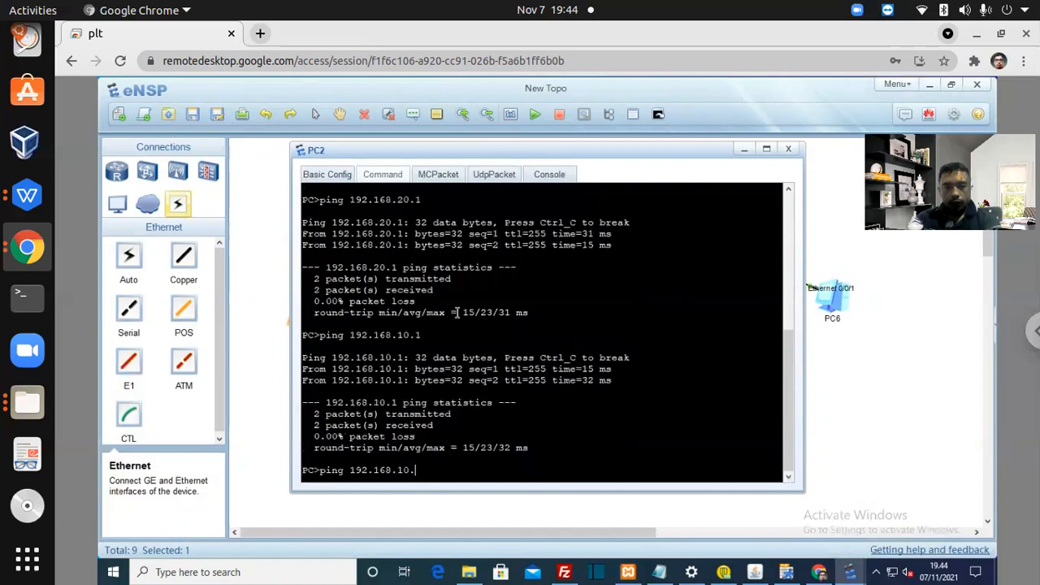
pyautogui.write('2')
pyautogui.press('Return')
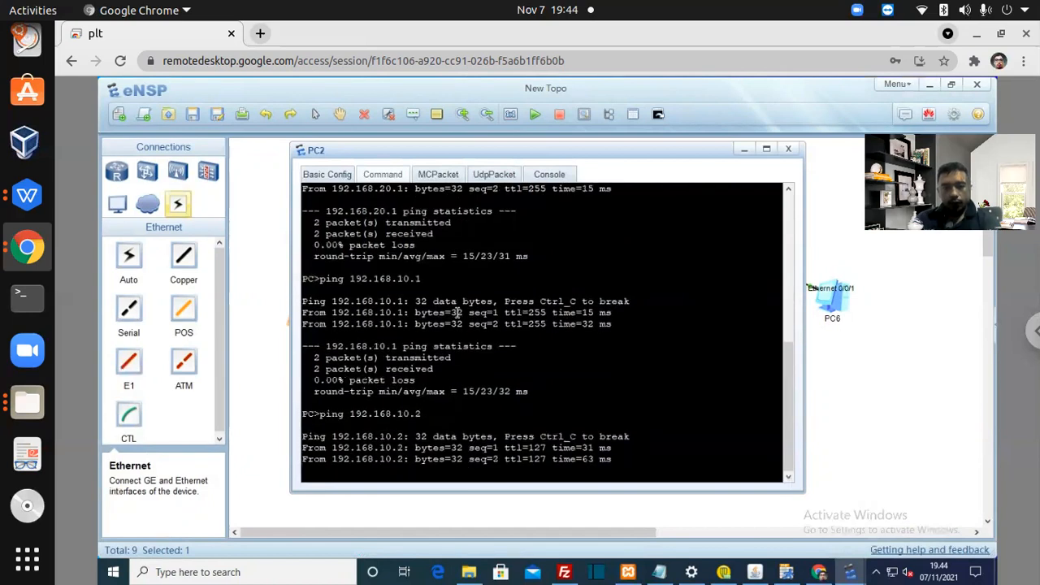
pyautogui.press('Up')
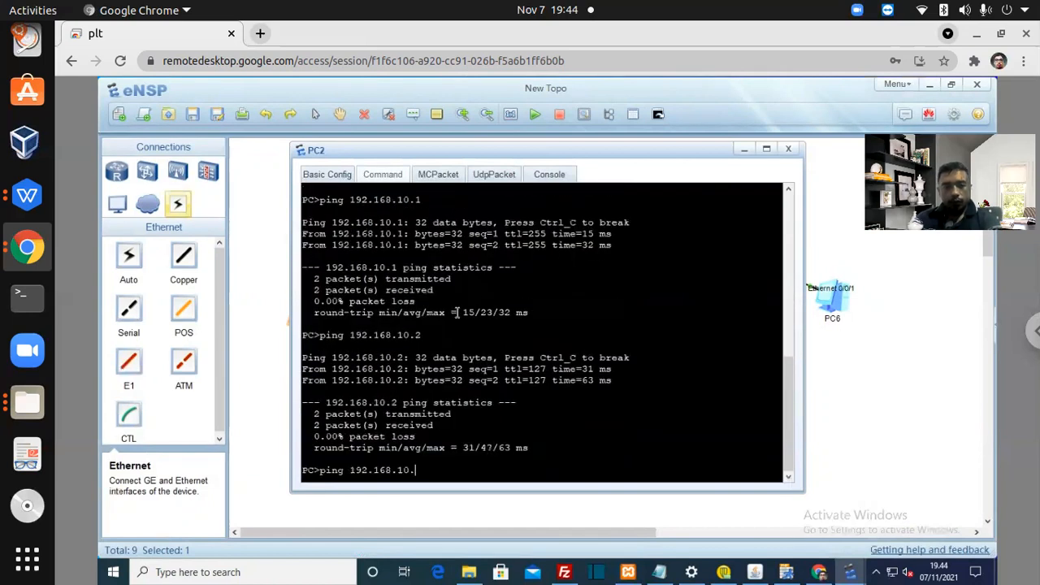
pyautogui.write('3')
pyautogui.press('Return')
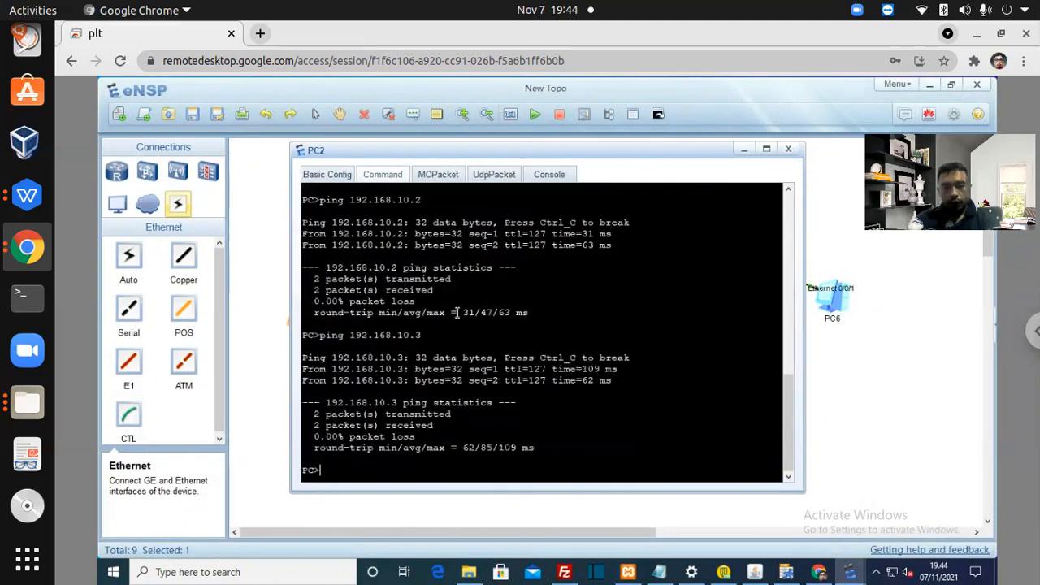
pyautogui.press('Up')
pyautogui.write('4')
pyautogui.press('Return')
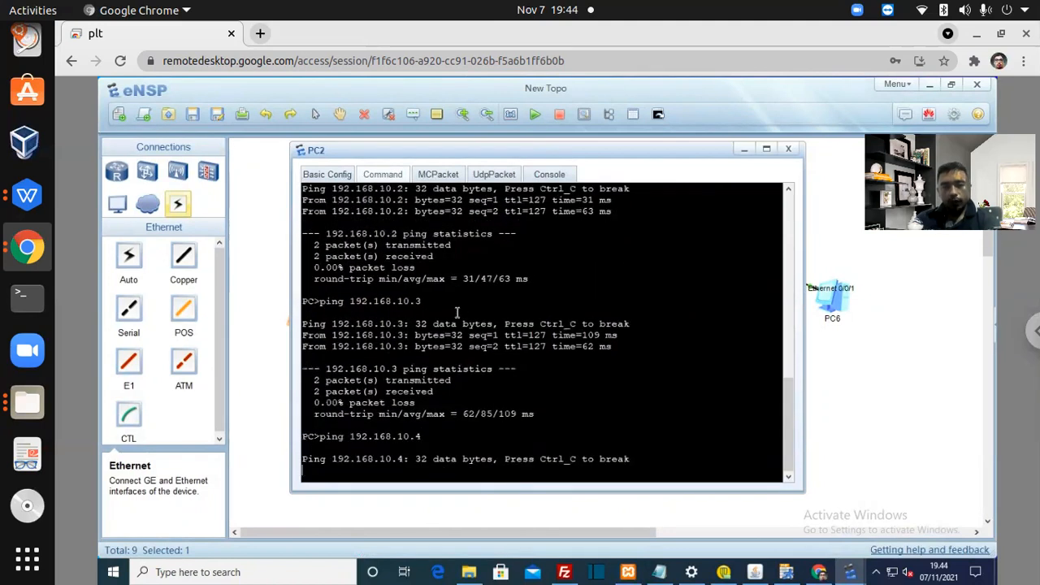
# Ping 192.168.20.3 from PC2 again.
pyautogui.press('Up')
pyautogui.write('20.3')
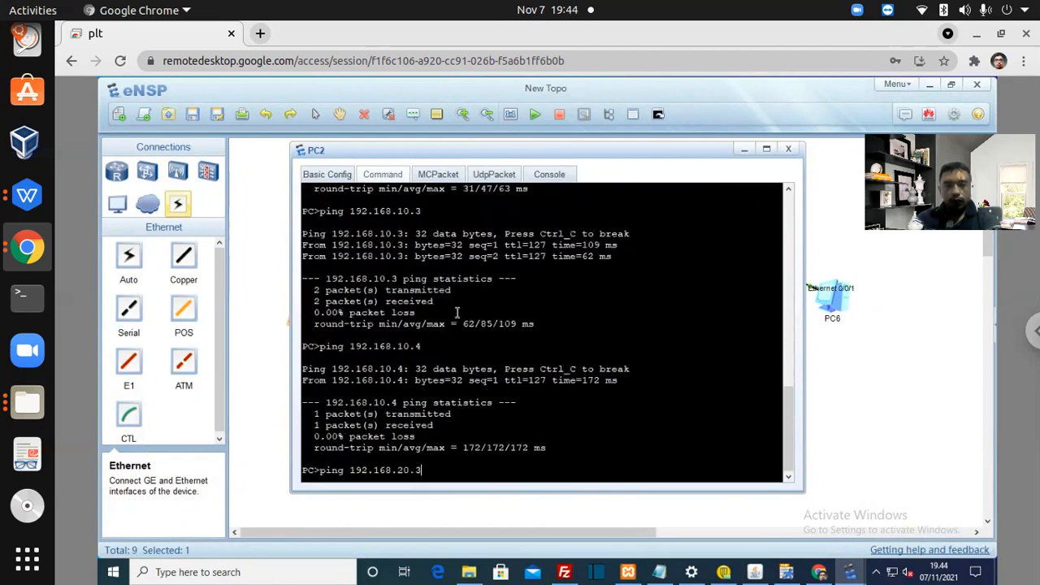
pyautogui.press('Return')
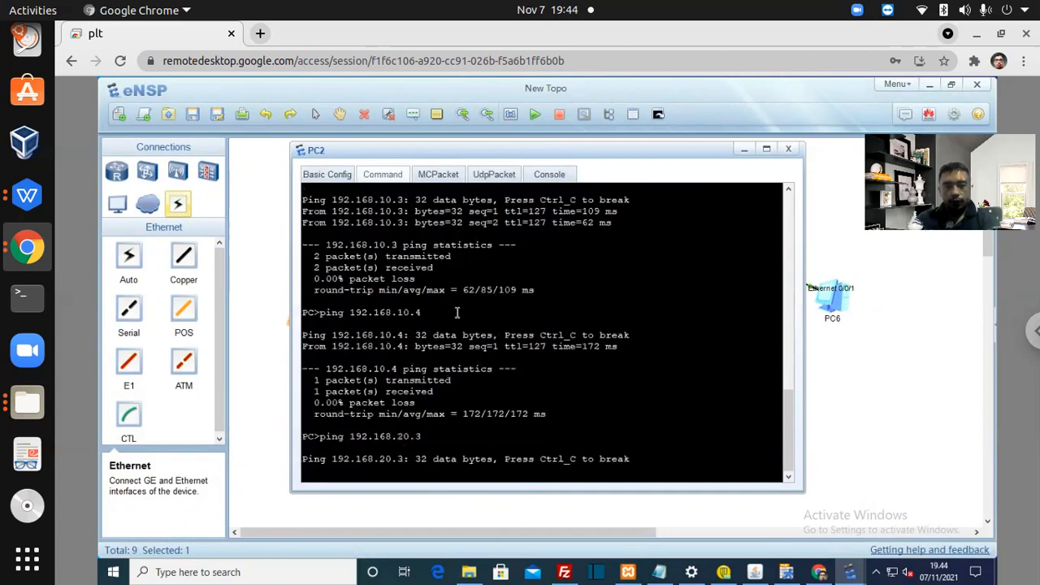
# Put away PC2's window and check the IPv4 configuration of PC4 and PC6.
pyautogui.click(836, 377)
pyautogui.doubleClick(599, 345)
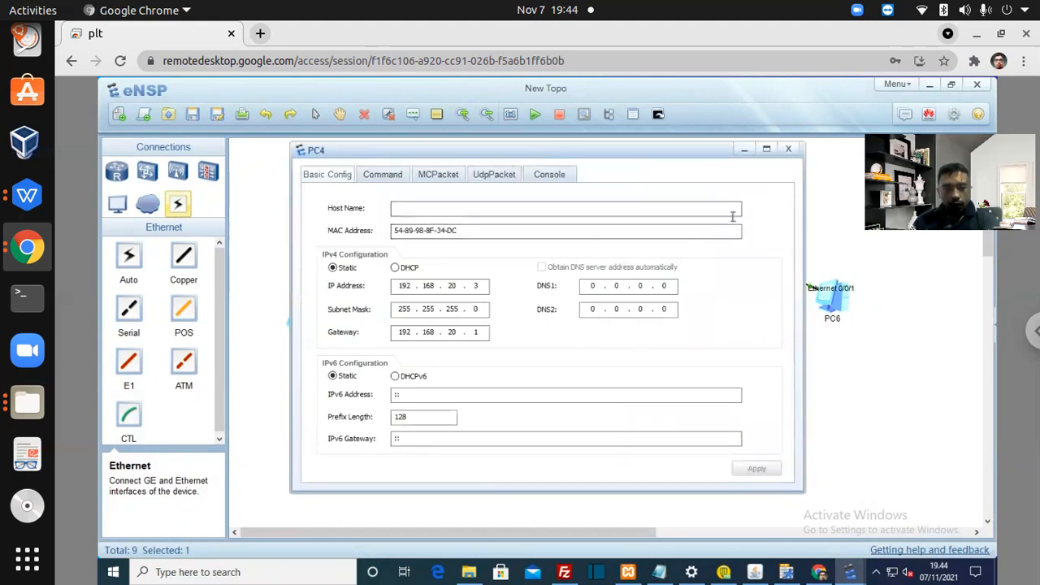
pyautogui.click(787, 149)
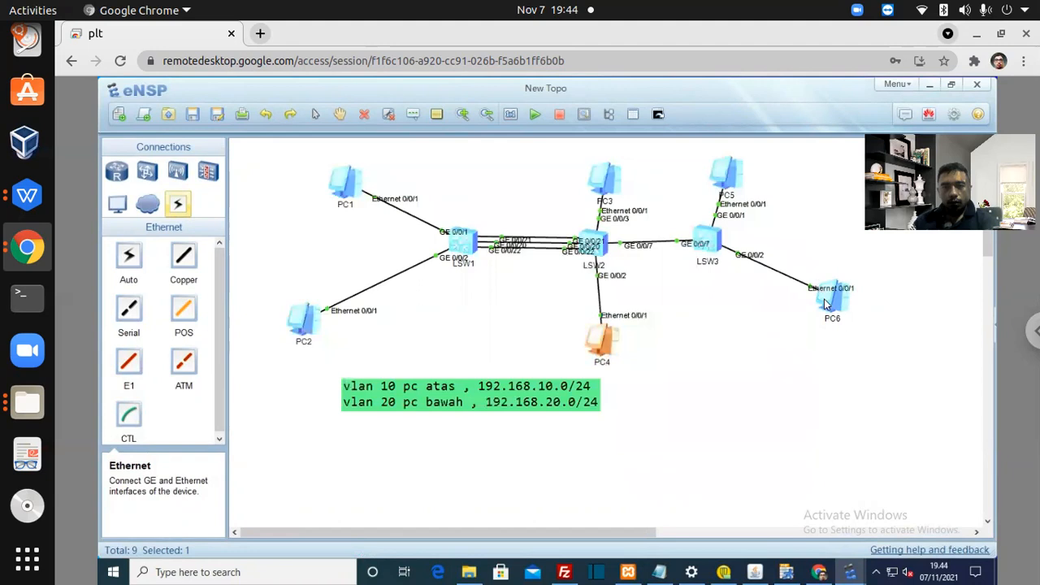
pyautogui.doubleClick(827, 301)
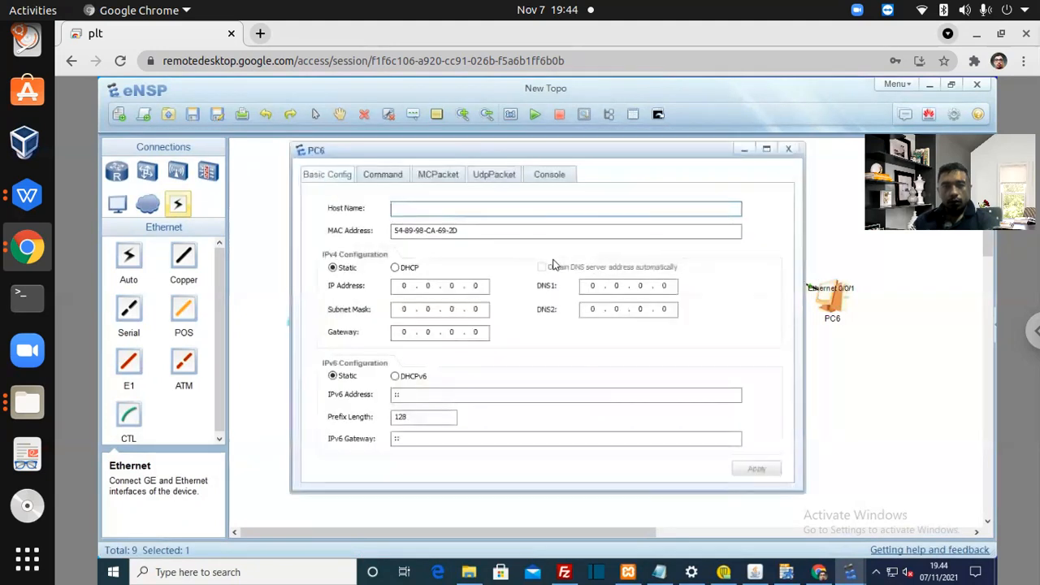
pyautogui.click(787, 149)
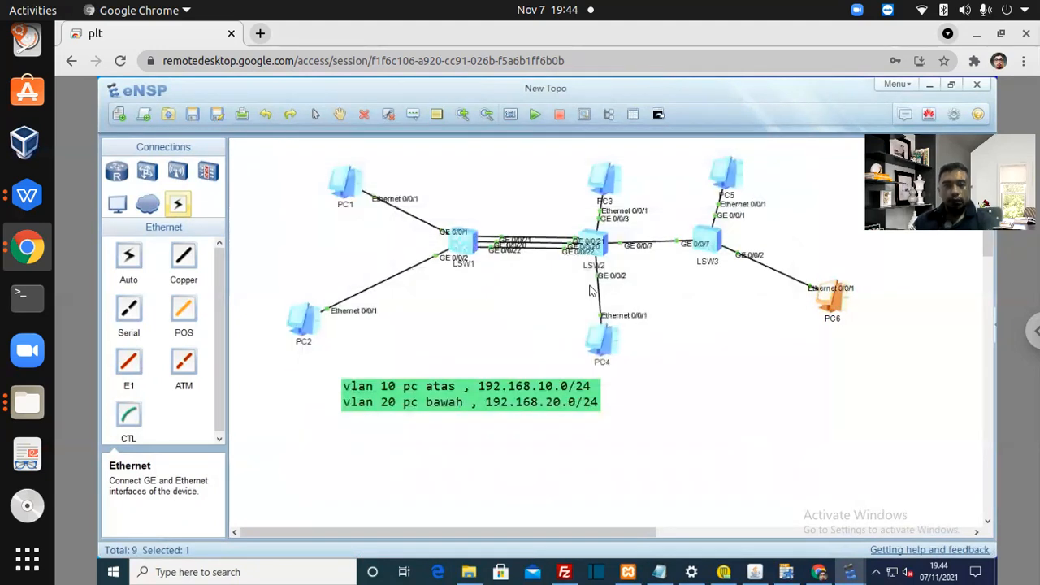
pyautogui.doubleClick(603, 339)
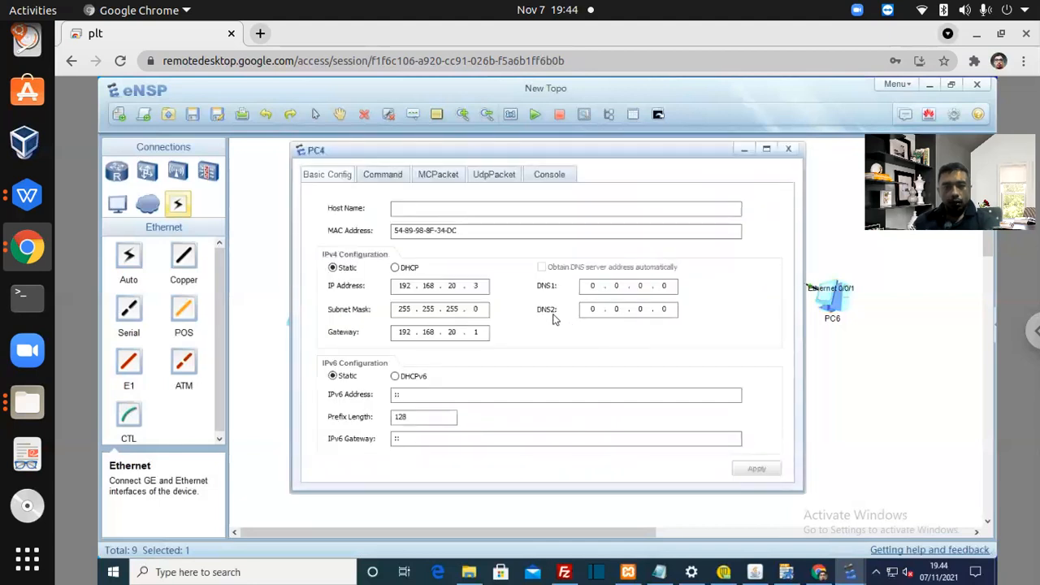
pyautogui.click(784, 150)
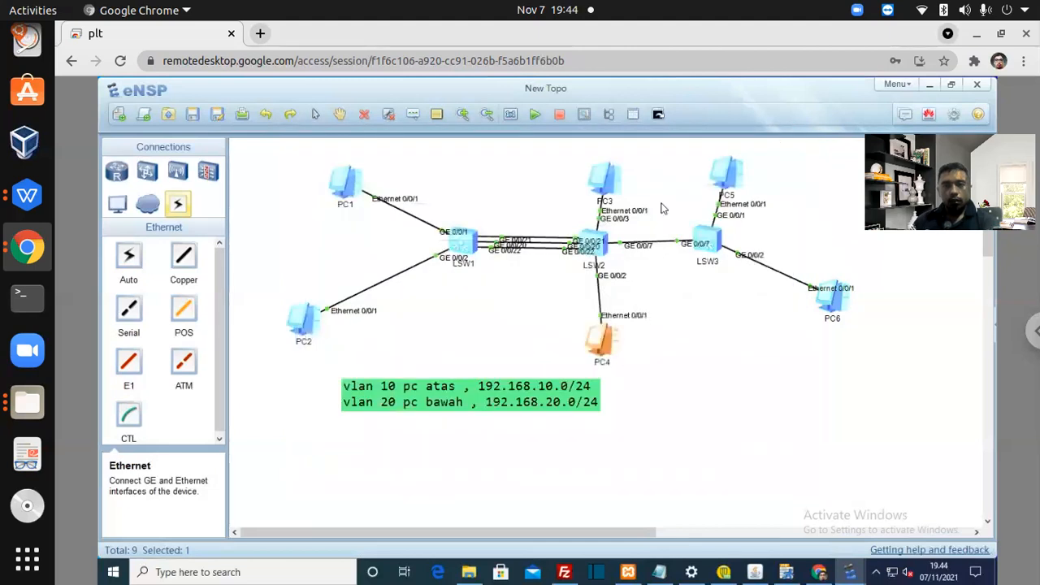
# Open PC5's command line and ping the VLAN 10 gateway 192.168.10.1.
pyautogui.doubleClick(719, 173)
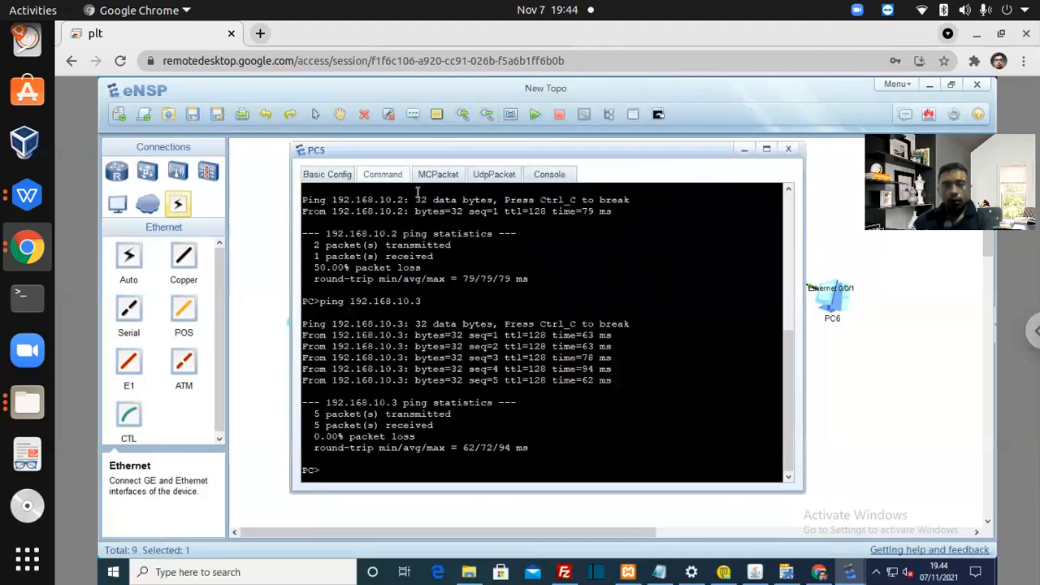
pyautogui.press('Up')
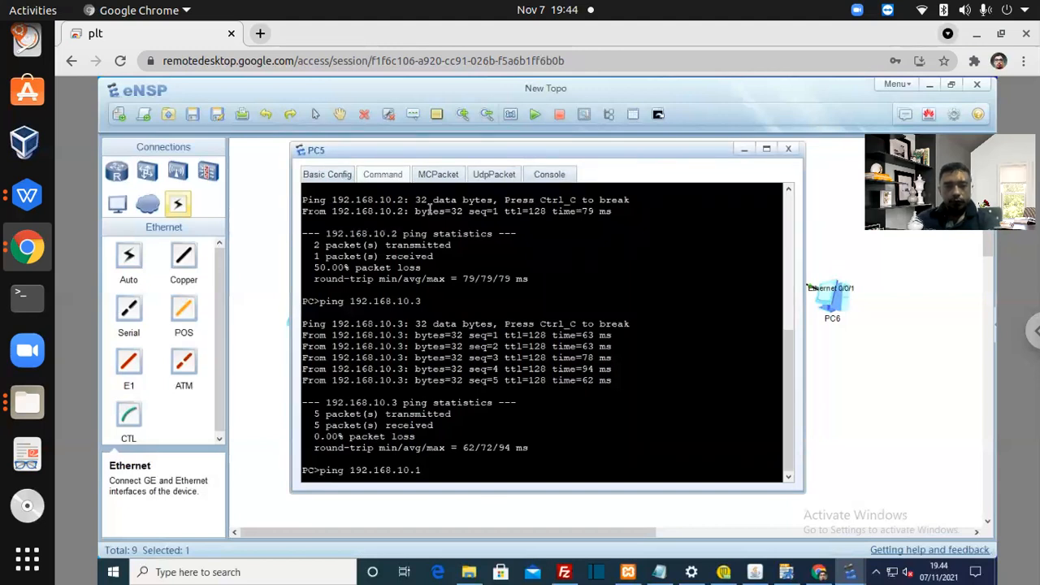
pyautogui.write('1')
pyautogui.press('Return')
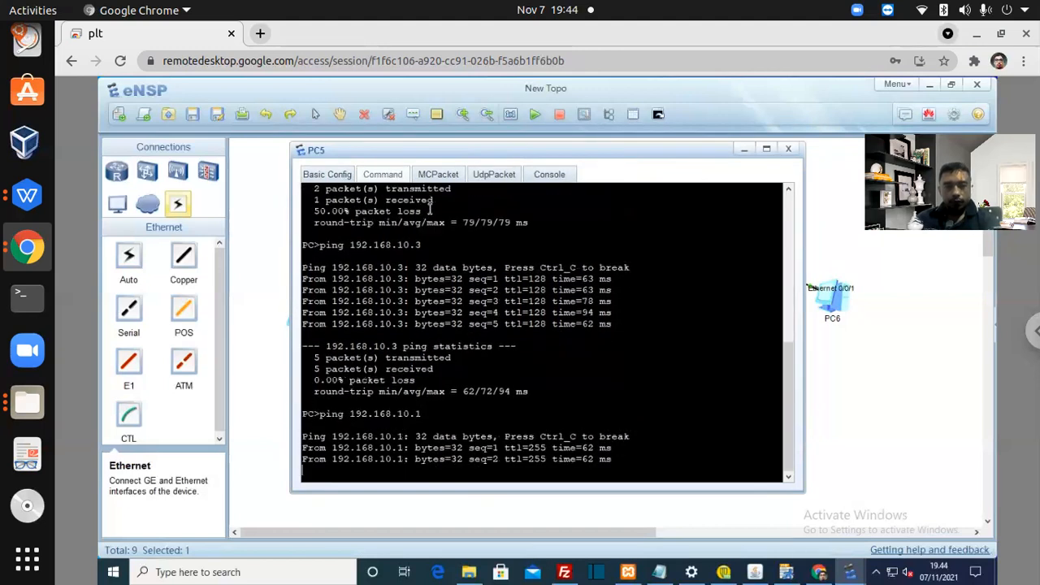
pyautogui.hotkey('ctrl', 'c')
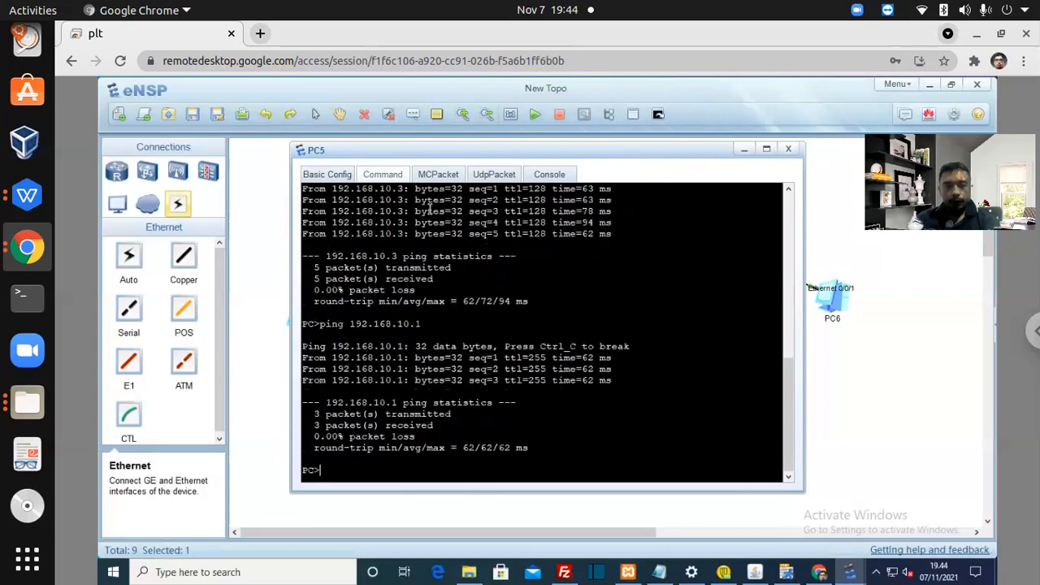
# Ping the VLAN 20 host 192.168.20.2 from PC5 and return to the topology.
pyautogui.press('Up')
pyautogui.press('BackSpace')
pyautogui.press('BackSpace')
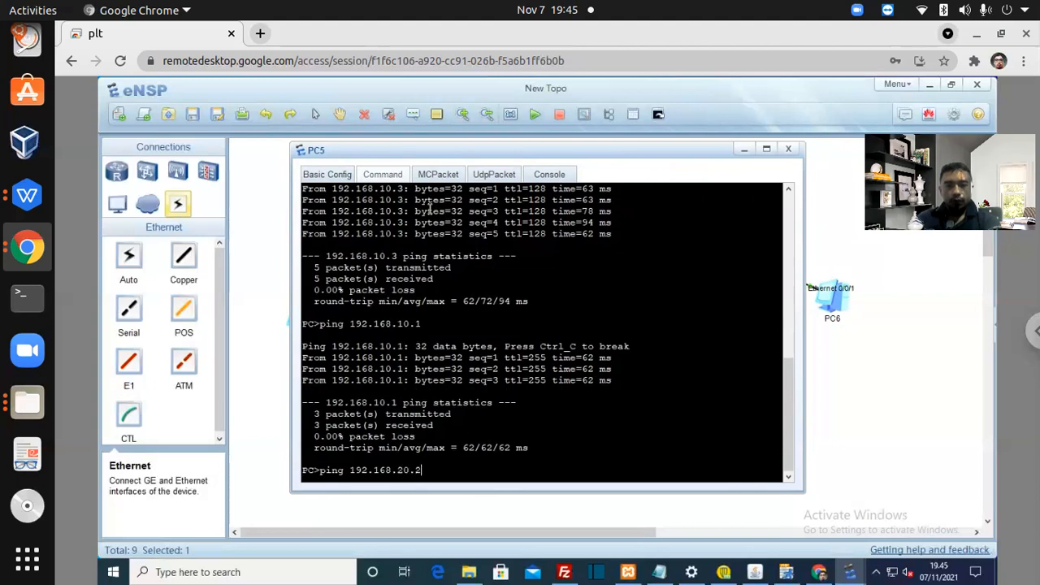
pyautogui.write('20.2')
pyautogui.press('Return')
pyautogui.click(639, 363)
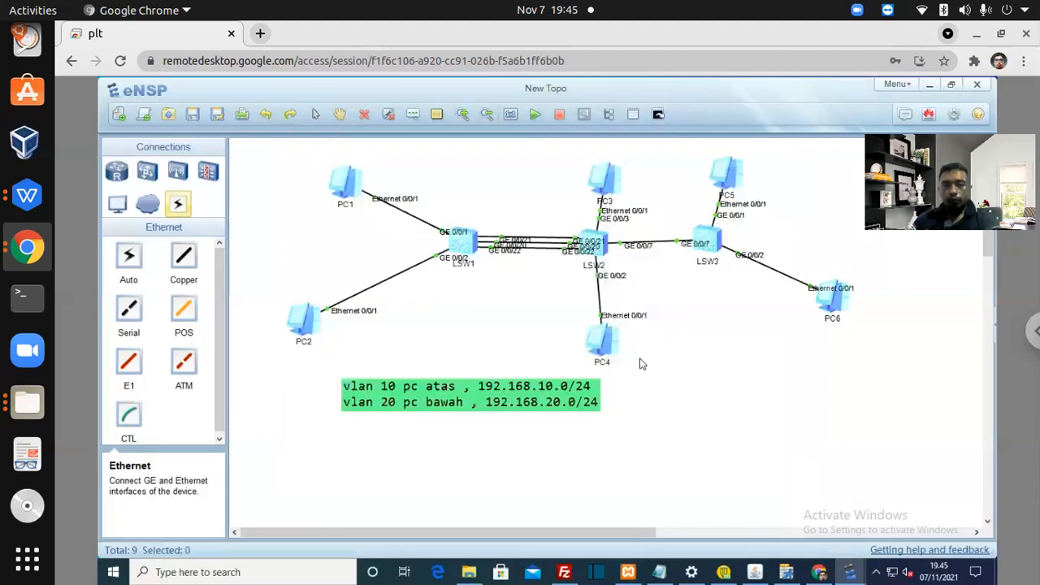
# Show PC4's IP configuration with ipconfig and ping its gateway 192.168.20.1, then put its window away.
pyautogui.doubleClick(604, 340)
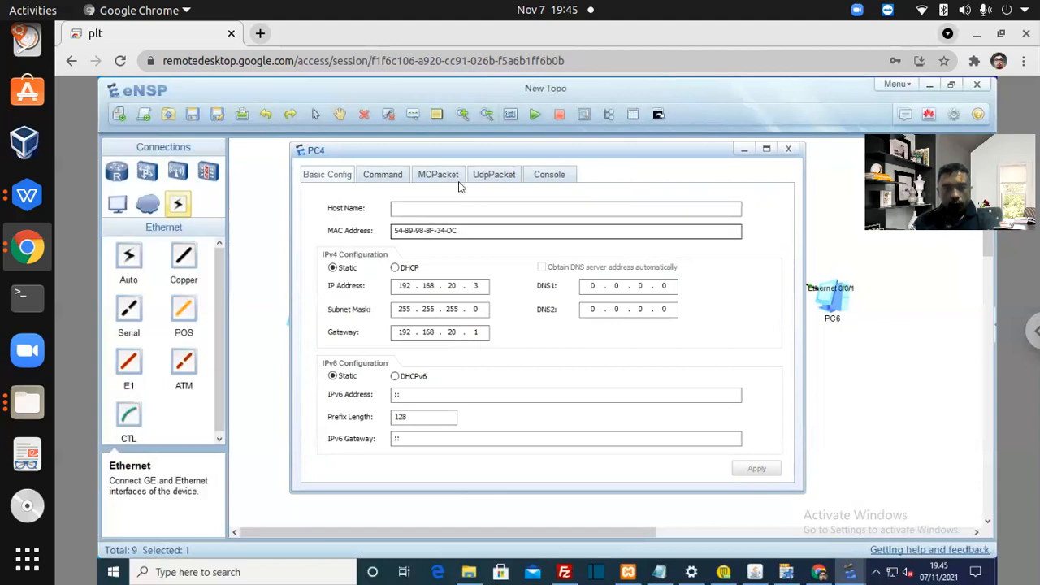
pyautogui.click(383, 177)
pyautogui.write('ipconfig')
pyautogui.press('Return')
pyautogui.write('ping 192.168')
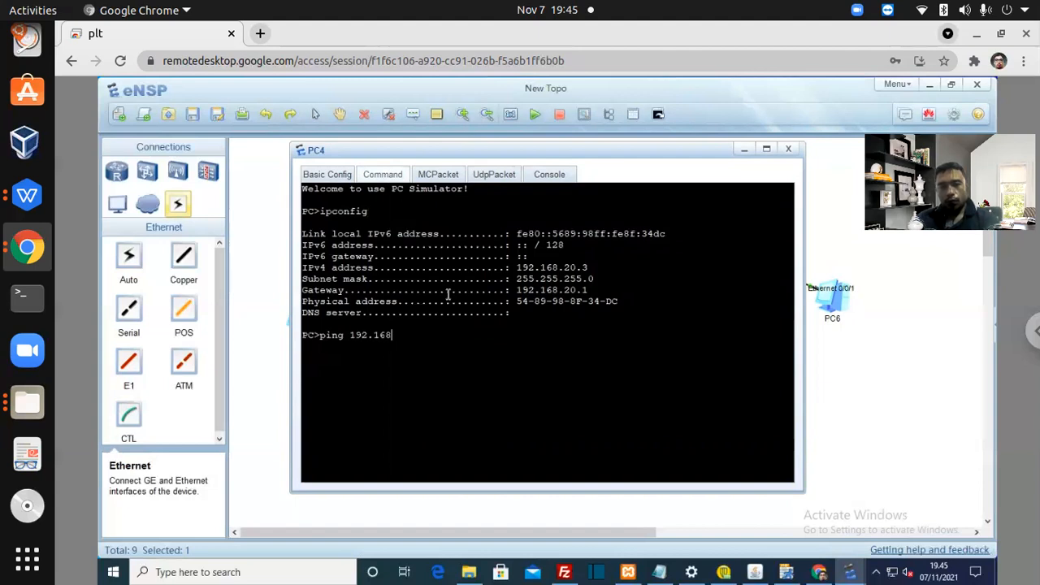
pyautogui.write('.20.1')
pyautogui.press('Return')
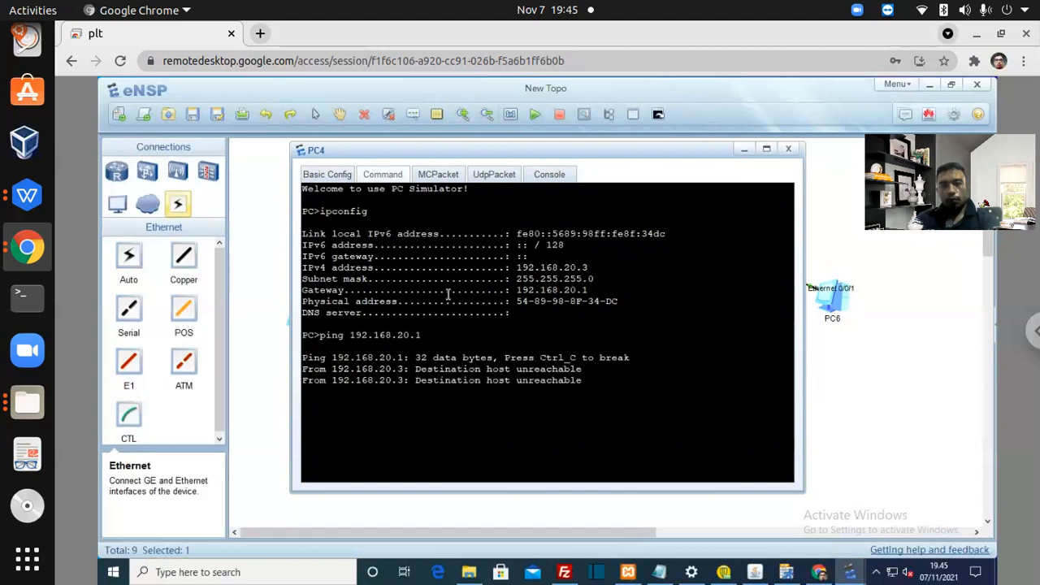
pyautogui.press('Up')
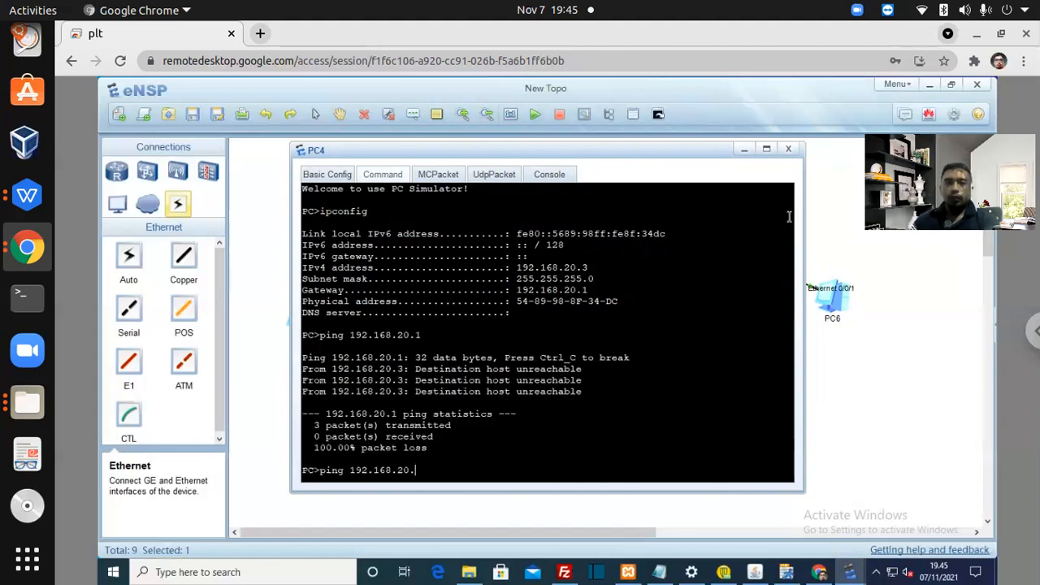
pyautogui.click(787, 148)
# Open PC3's command line, ping its gateway 192.168.10.1 and return to the topology.
pyautogui.doubleClick(603, 180)
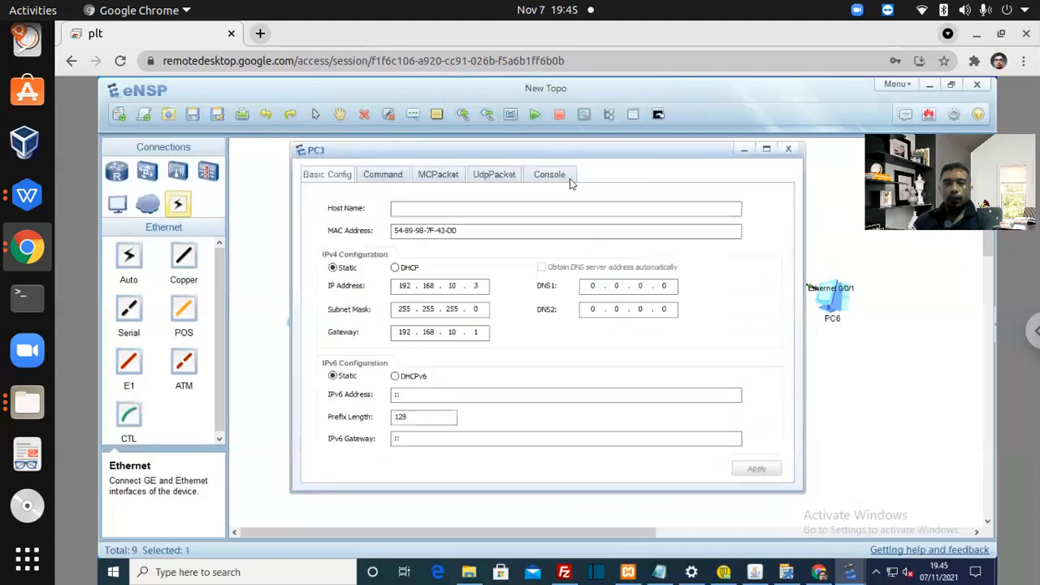
pyautogui.click(383, 176)
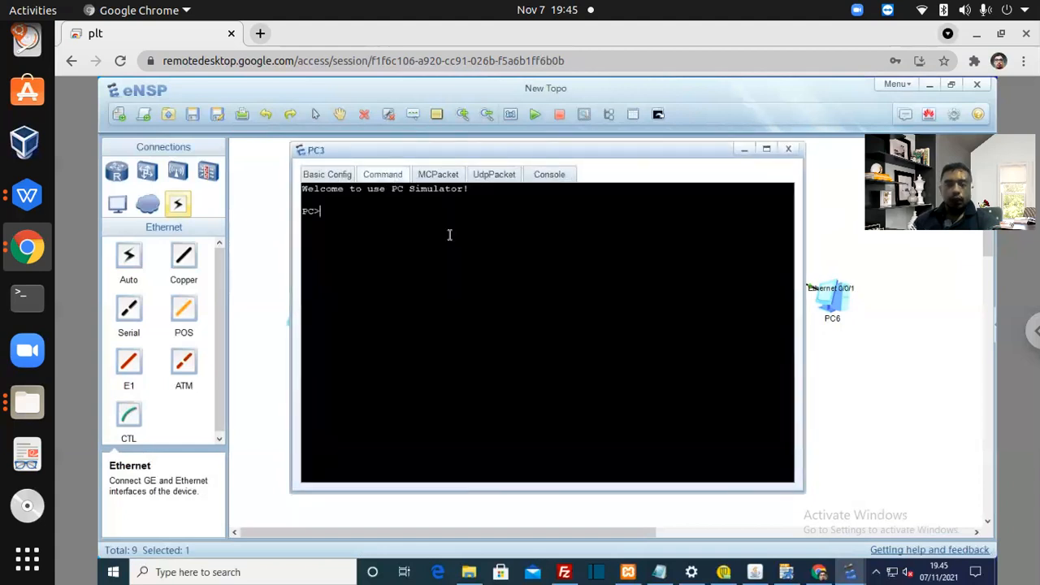
pyautogui.write('ping 91')
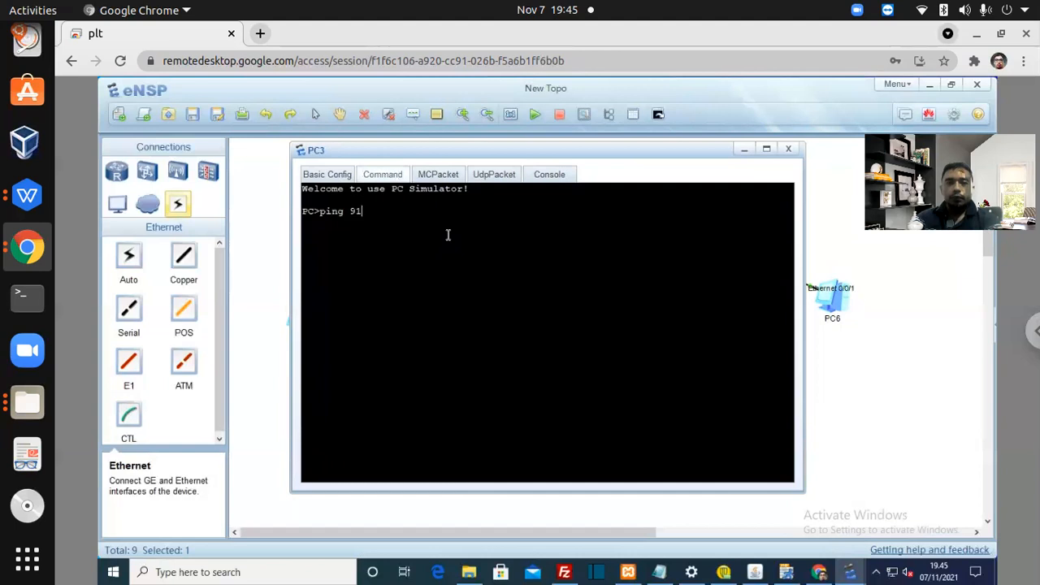
pyautogui.write('92.168.10.')
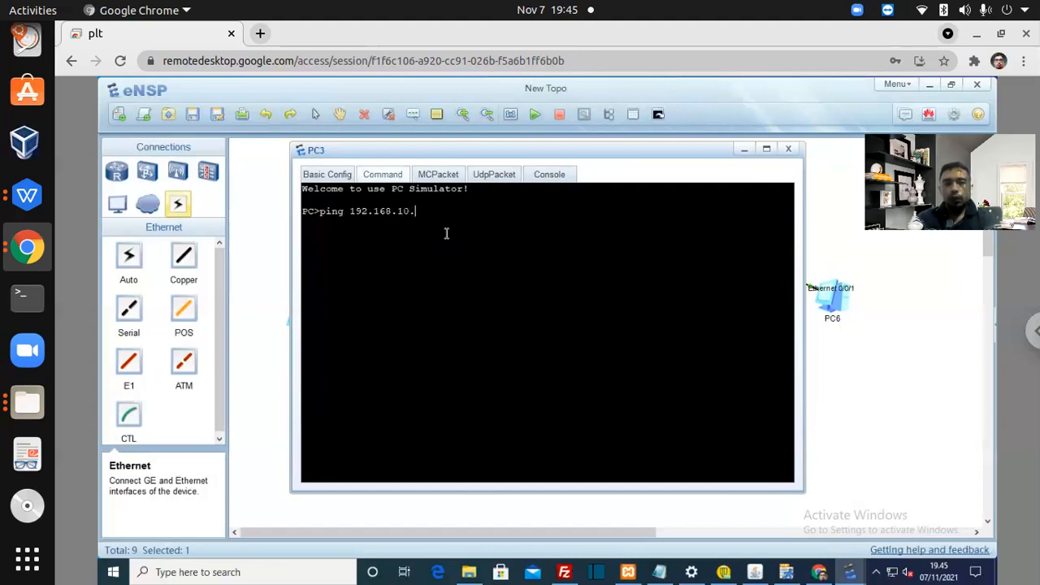
pyautogui.write('1')
pyautogui.press('Return')
pyautogui.click(845, 231)
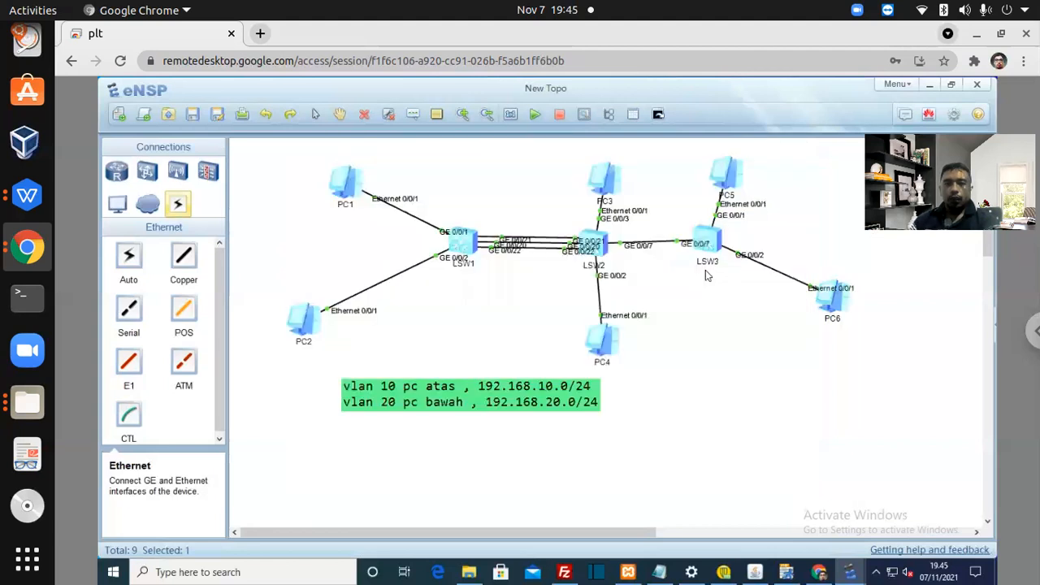
# Display the VLAN port assignments in LSW2's console and compare them with the port labels in the topology.
pyautogui.doubleClick(599, 237)
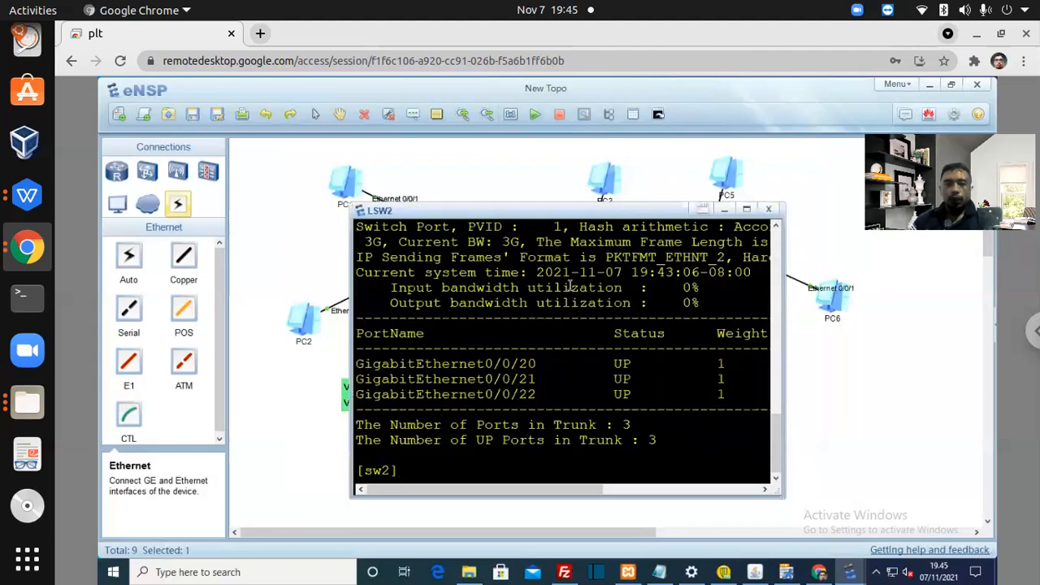
pyautogui.write('disp vlan')
pyautogui.press('Return')
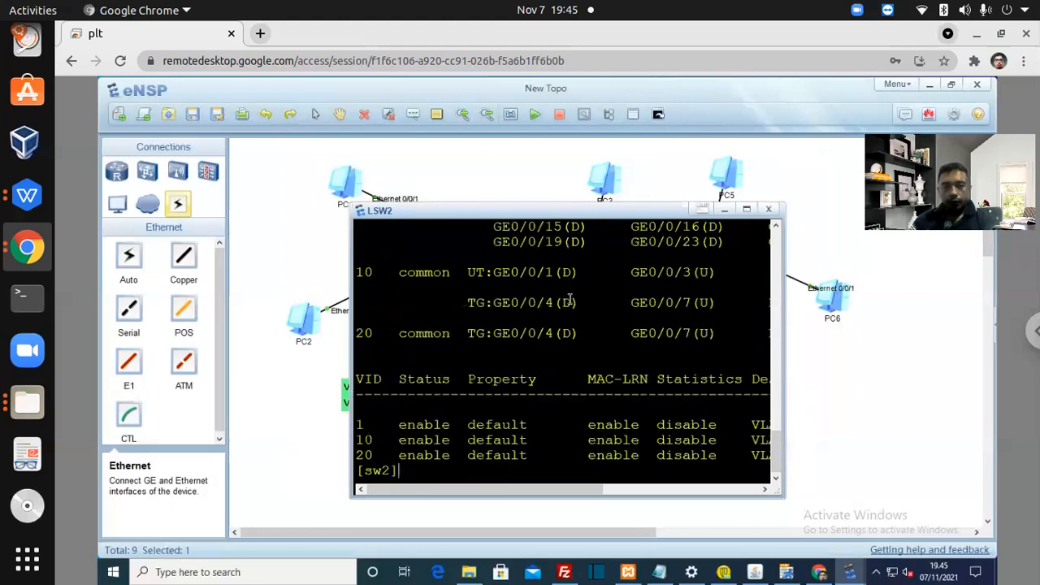
pyautogui.moveTo(566, 218); pyautogui.dragTo(626, 348)
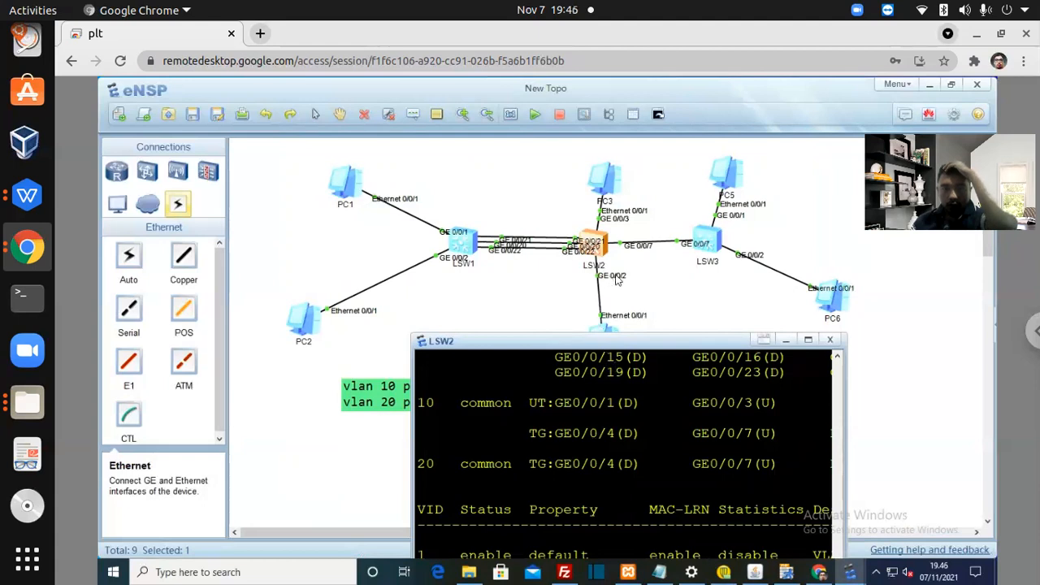
# Set the link type of LSW2's interface GigabitEthernet0/0/2 to access.
pyautogui.moveTo(632, 345); pyautogui.dragTo(429, 162)
pyautogui.click(476, 294)
pyautogui.write('int g')
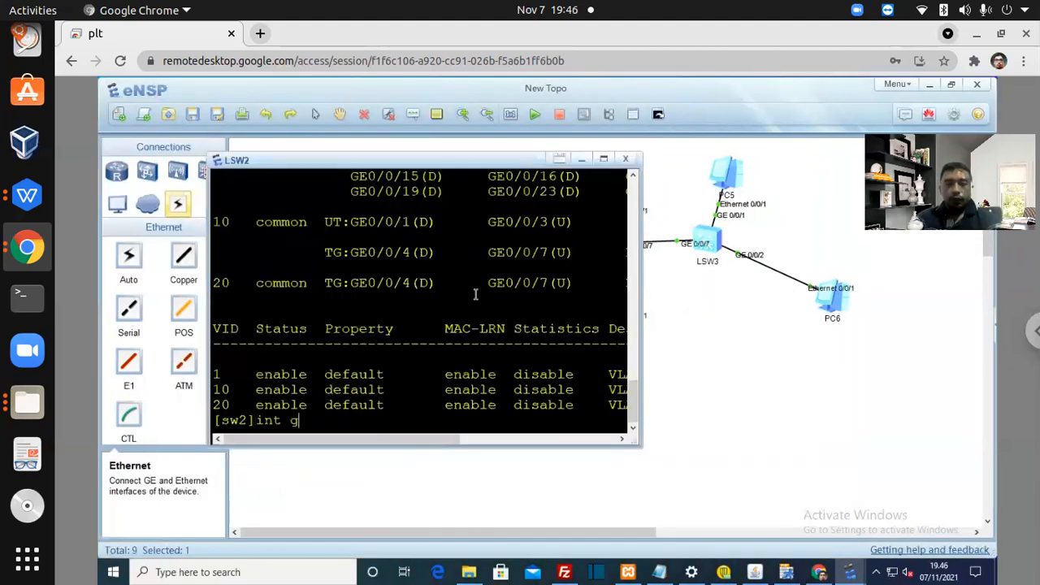
pyautogui.write('0/0/2')
pyautogui.press('Return')
pyautogui.write('por')
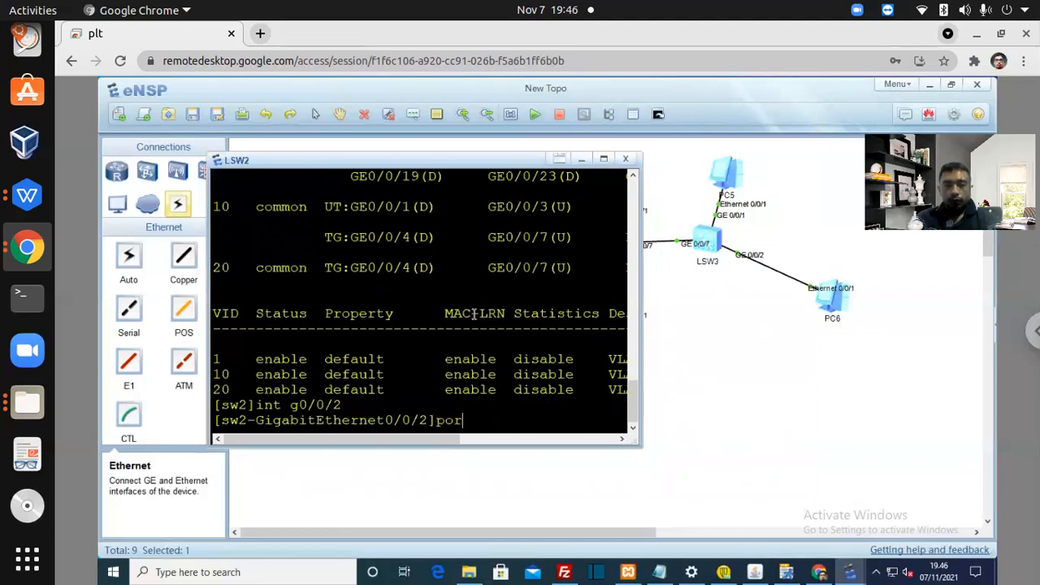
pyautogui.write('t link-type trun')
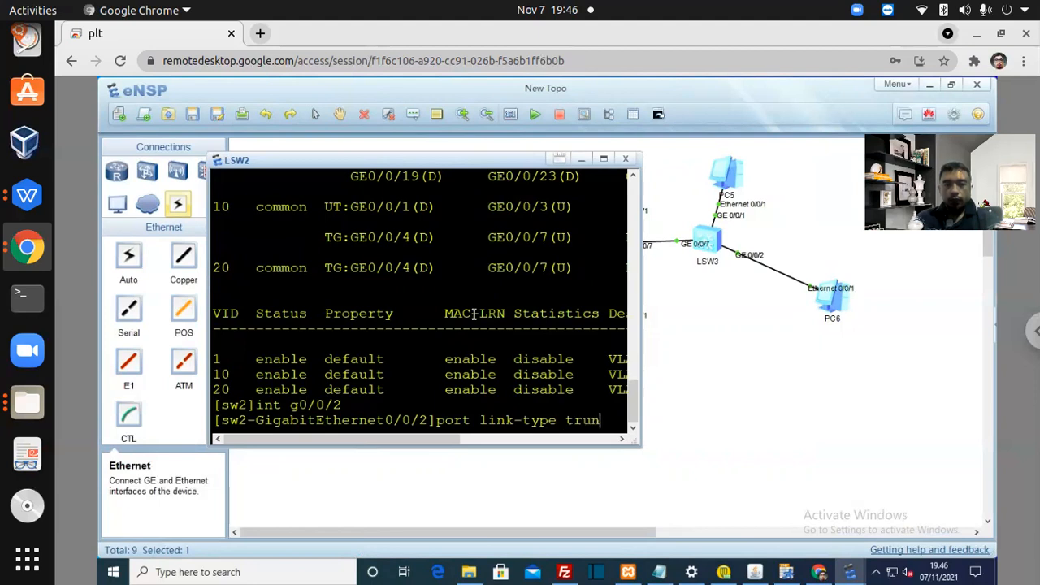
pyautogui.press('BackSpace')
pyautogui.press('BackSpace')
pyautogui.press('BackSpace')
pyautogui.write('access')
pyautogui.press('Return')
# Assign default VLAN 20 to LSW2's interface GigabitEthernet0/0/2 and return to the topology.
pyautogui.write('port default vla')
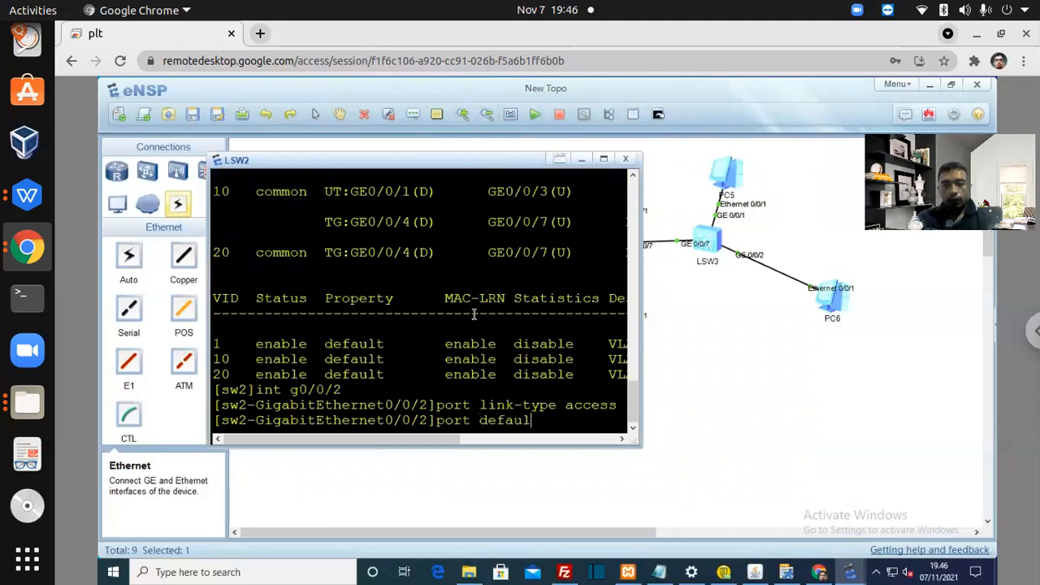
pyautogui.press('Tab')
pyautogui.write('vlan 20')
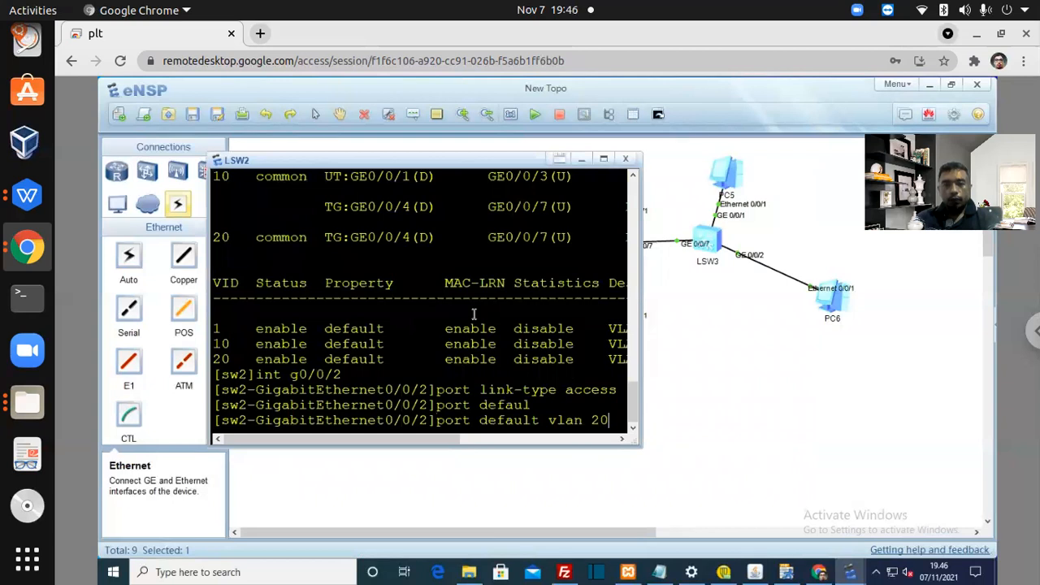
pyautogui.press('Return')
pyautogui.click(703, 346)
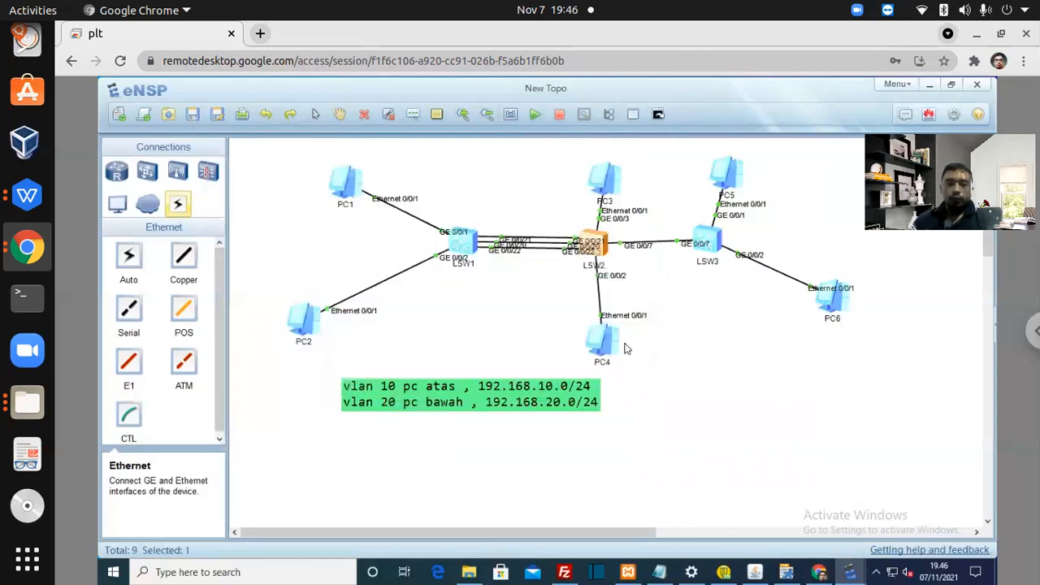
# Ping the gateway 192.168.20.1 from PC4 again and close PC4's window.
pyautogui.doubleClick(601, 338)
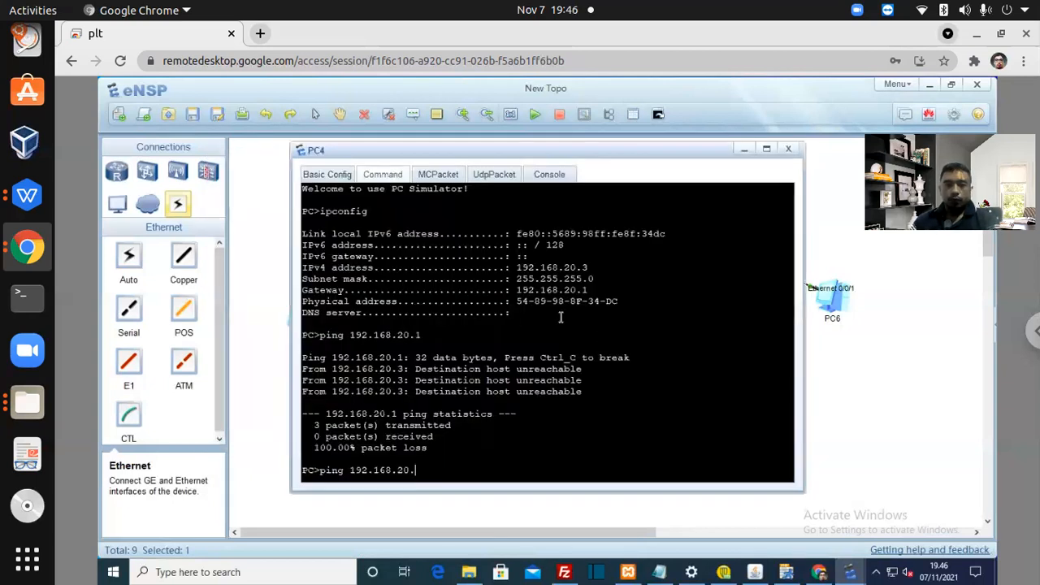
pyautogui.write('1')
pyautogui.press('Return')
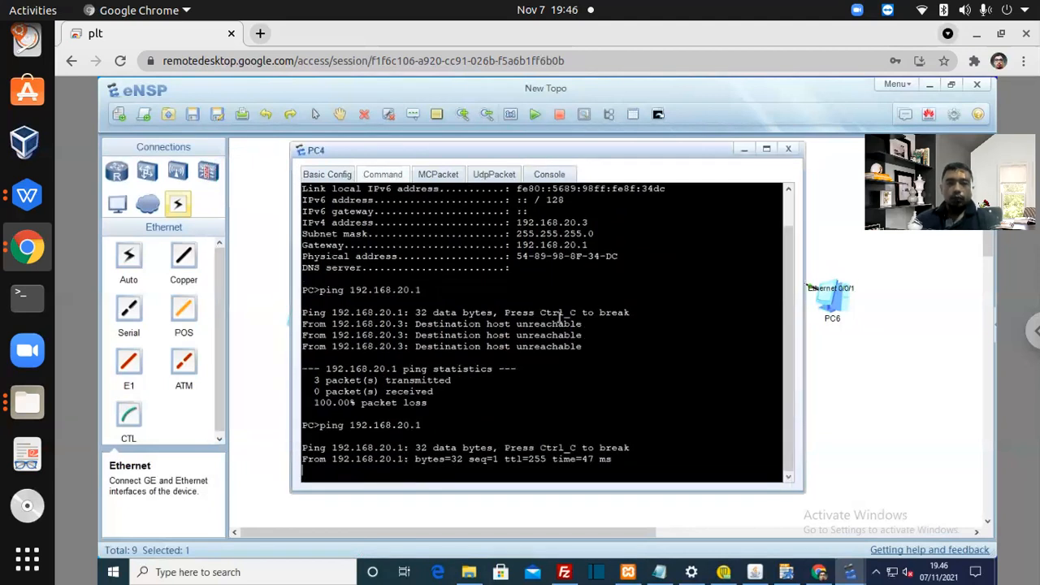
pyautogui.click(786, 151)
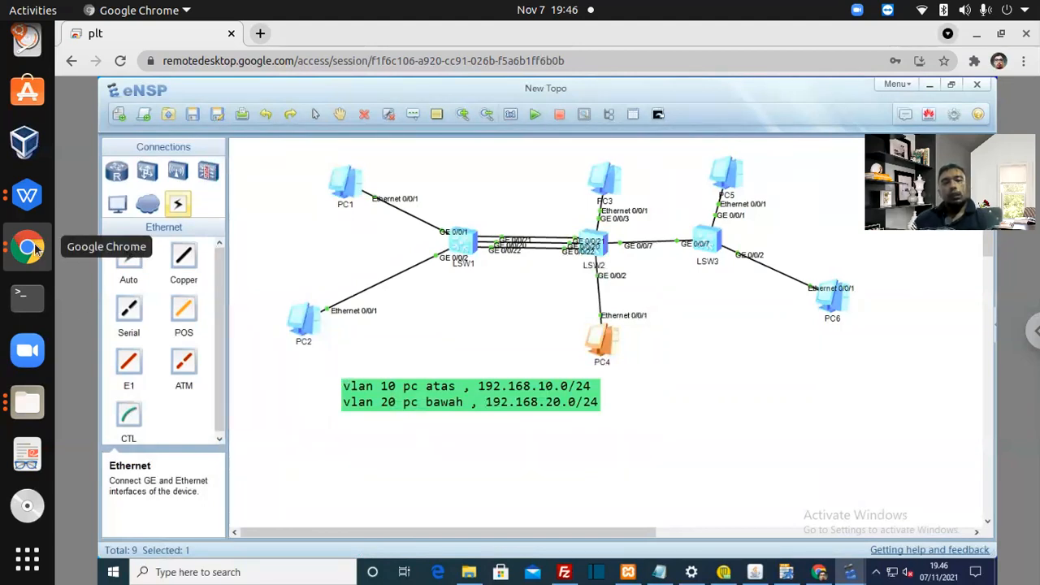
# Switch to the WPS presentation and show slide 38 with the SW1 configuration for an Eth-Trunk in LACP mode.
pyautogui.click(27, 195)
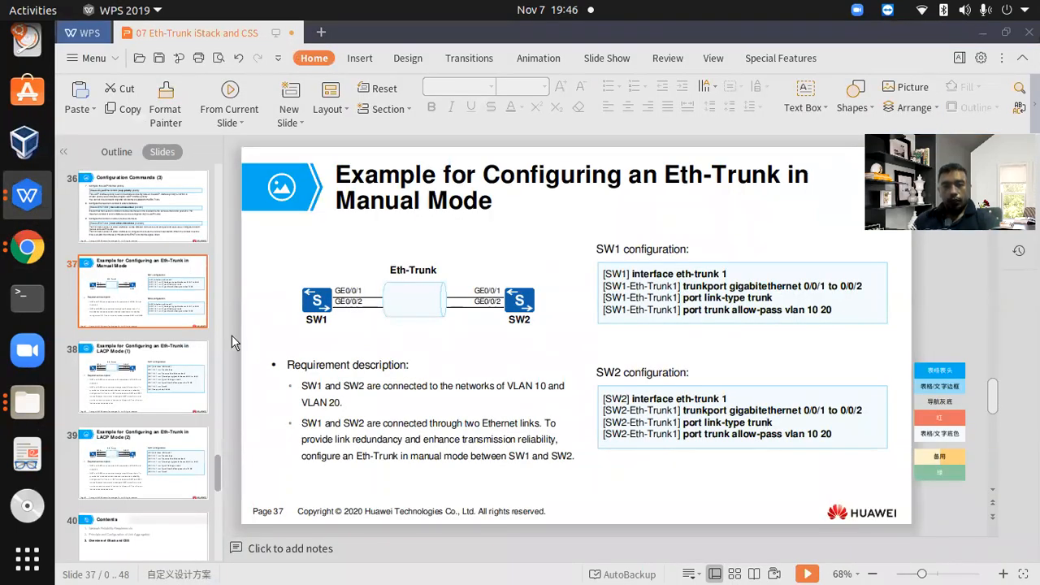
pyautogui.click(148, 384)
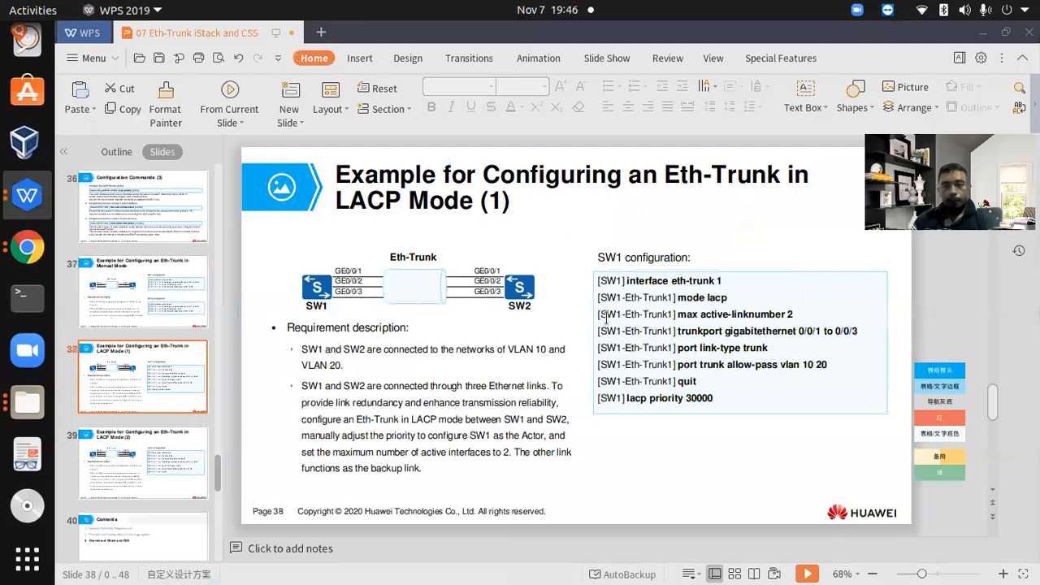
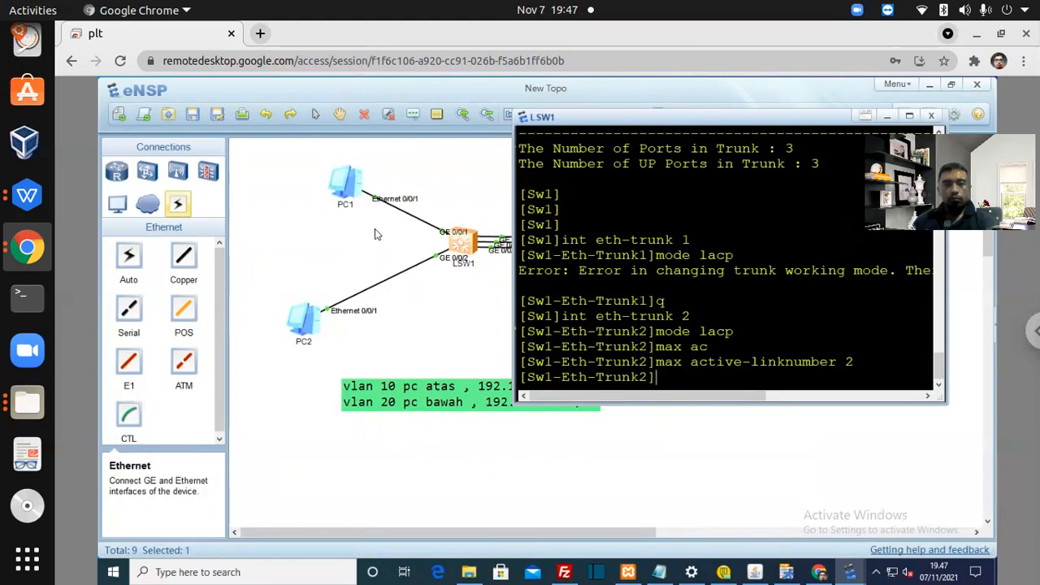
# Delete the three links between LSW1 and LSW2 from the topology.
pyautogui.click(376, 236)
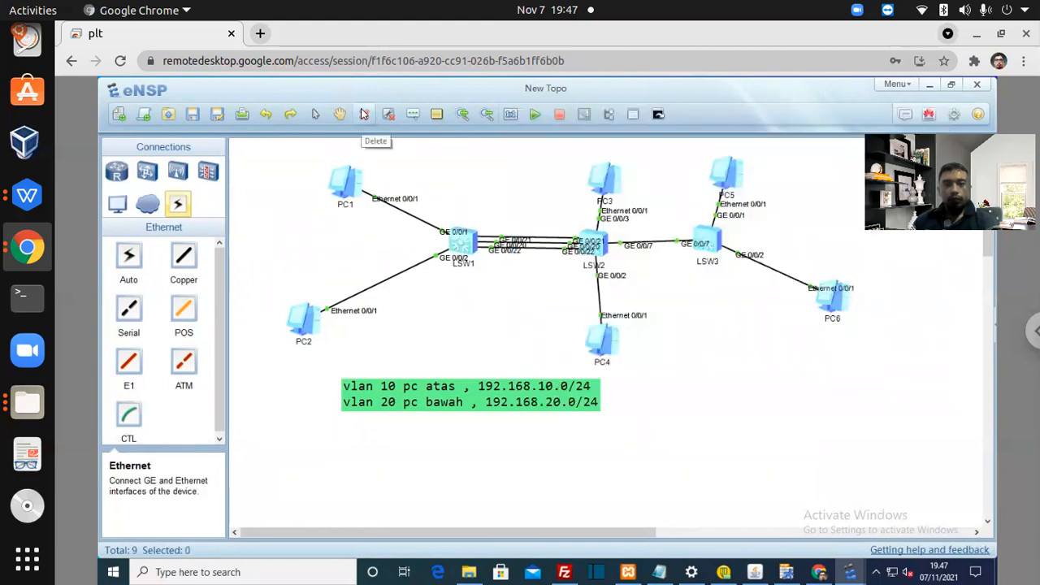
pyautogui.click(510, 241)
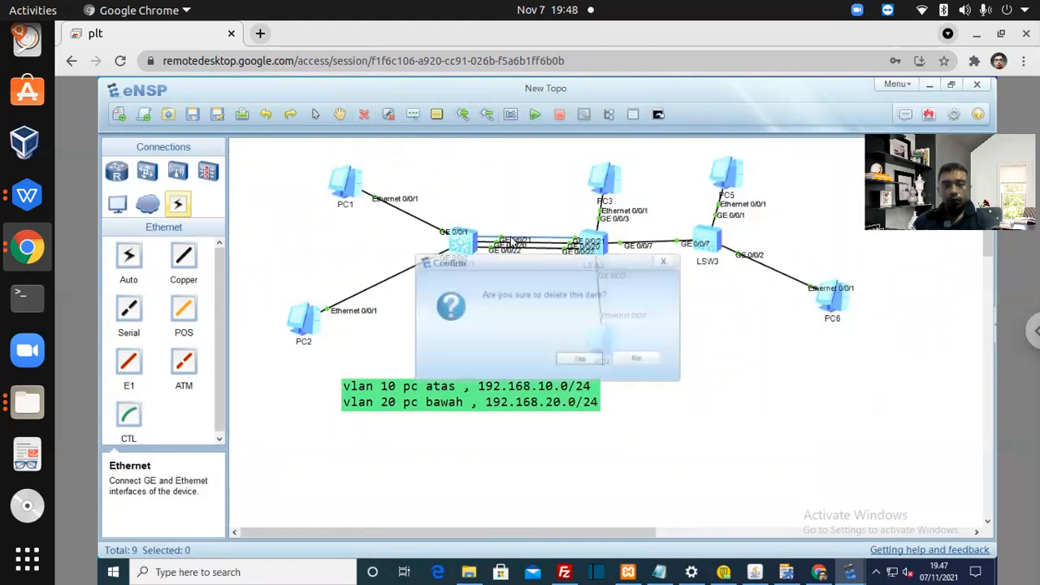
pyautogui.click(573, 358)
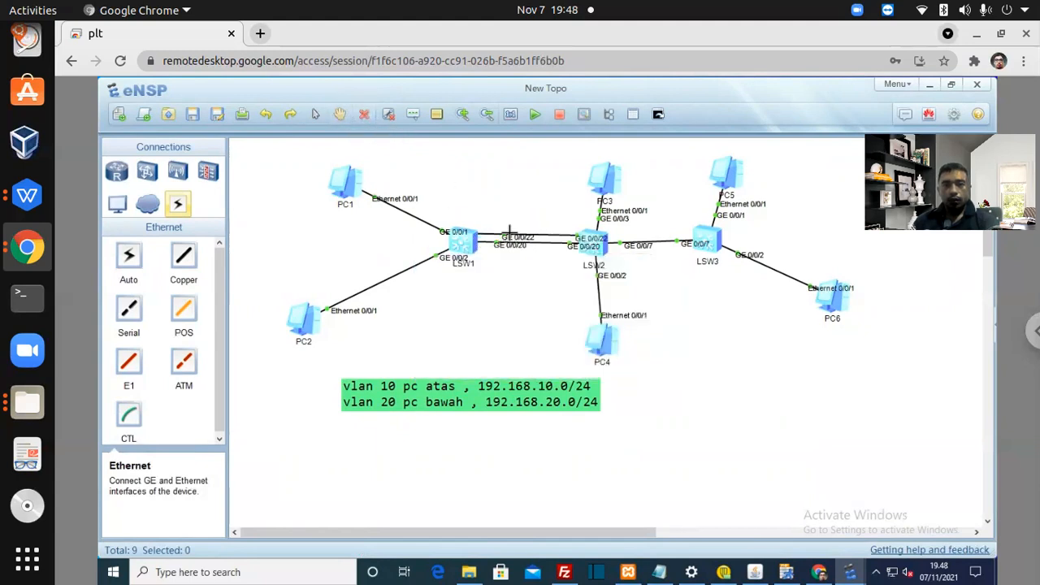
pyautogui.click(512, 235)
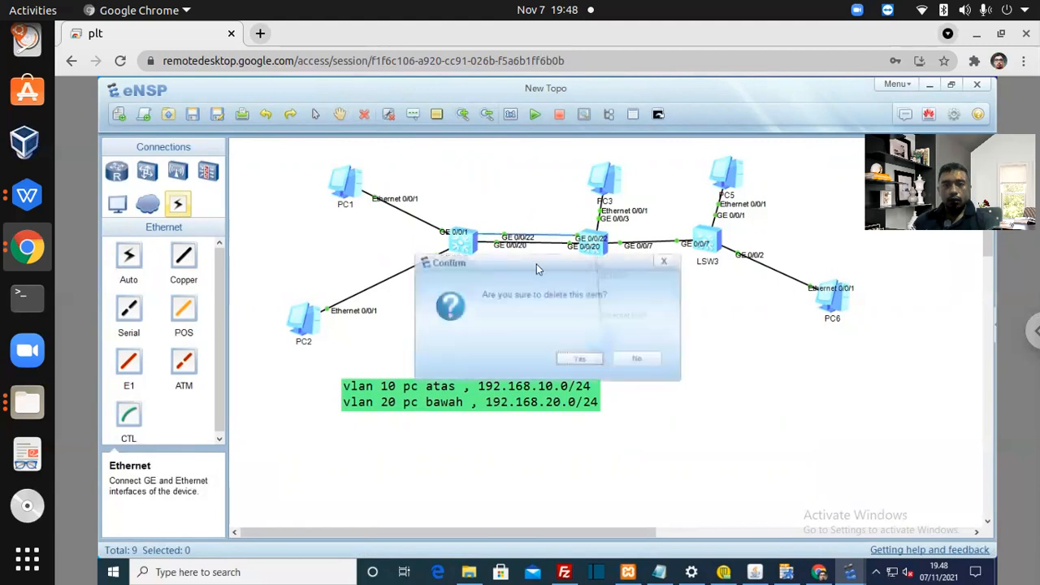
pyautogui.click(577, 359)
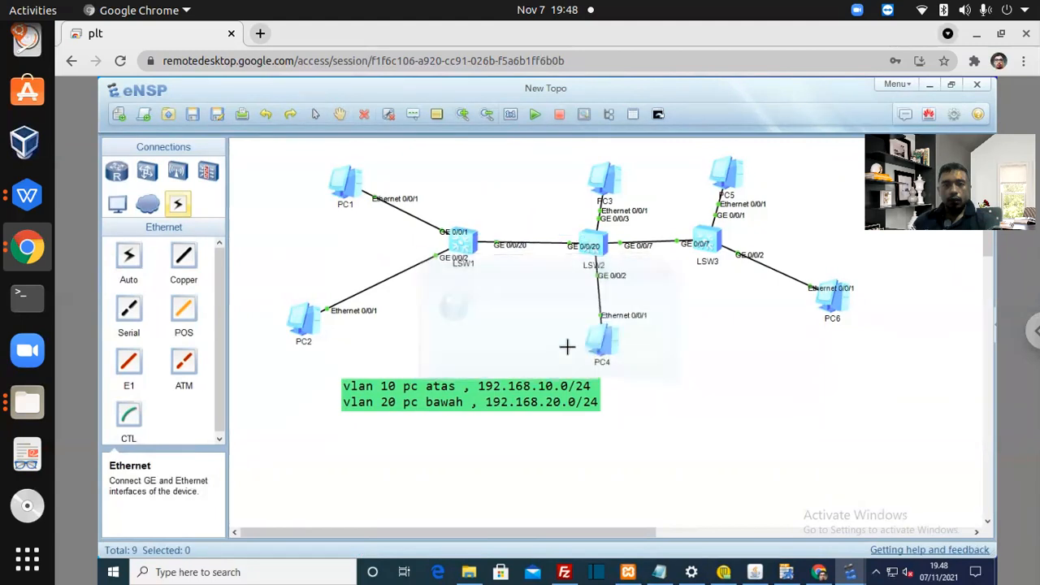
pyautogui.click(523, 241)
pyautogui.click(580, 360)
# Connect LSW1 port GE 0/0/12 to LSW2 port GE 0/0/12 with a Copper cable.
pyautogui.click(190, 258)
pyautogui.click(481, 245)
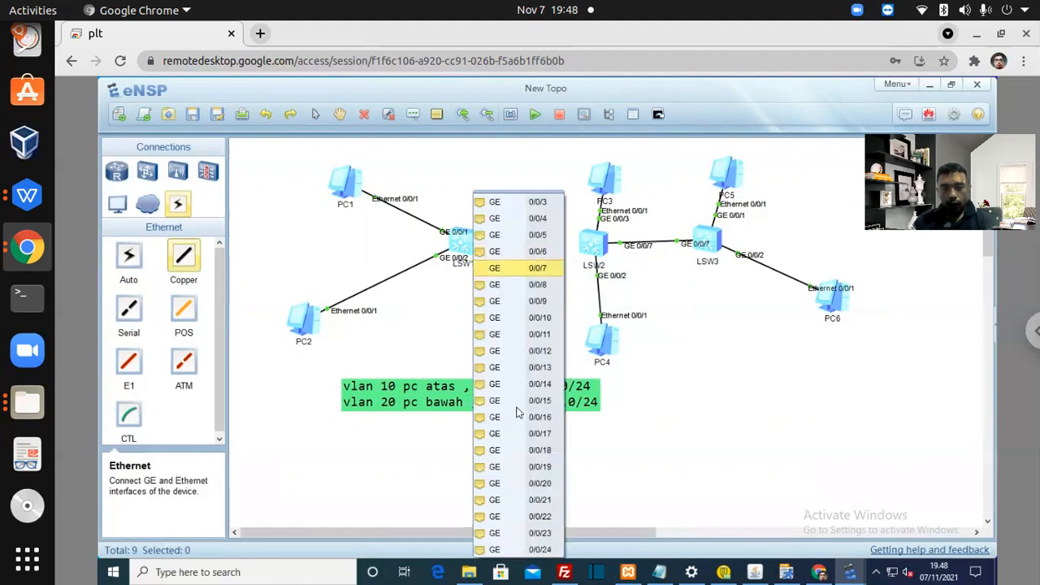
pyautogui.click(558, 364)
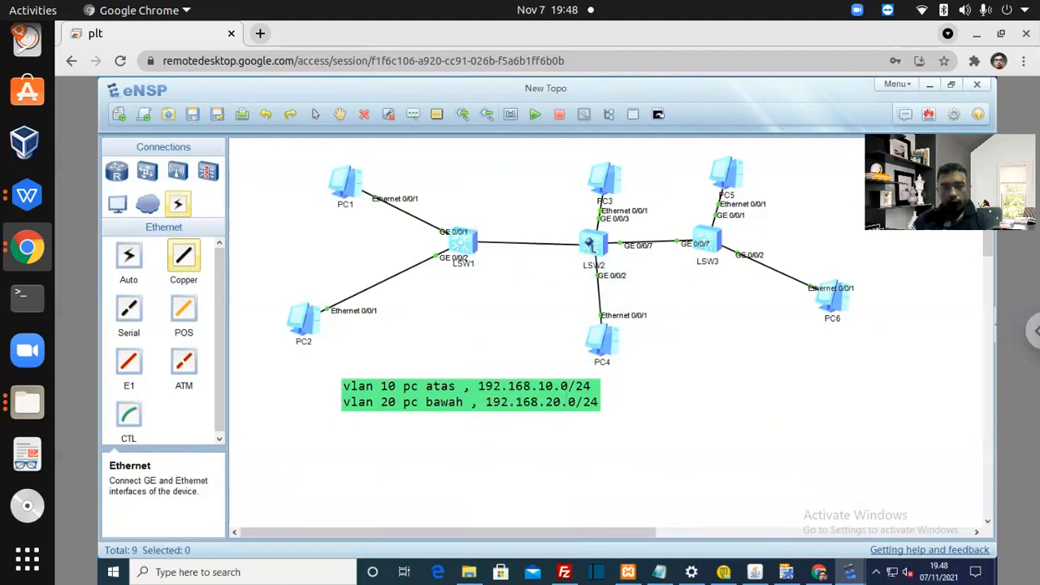
pyautogui.click(586, 242)
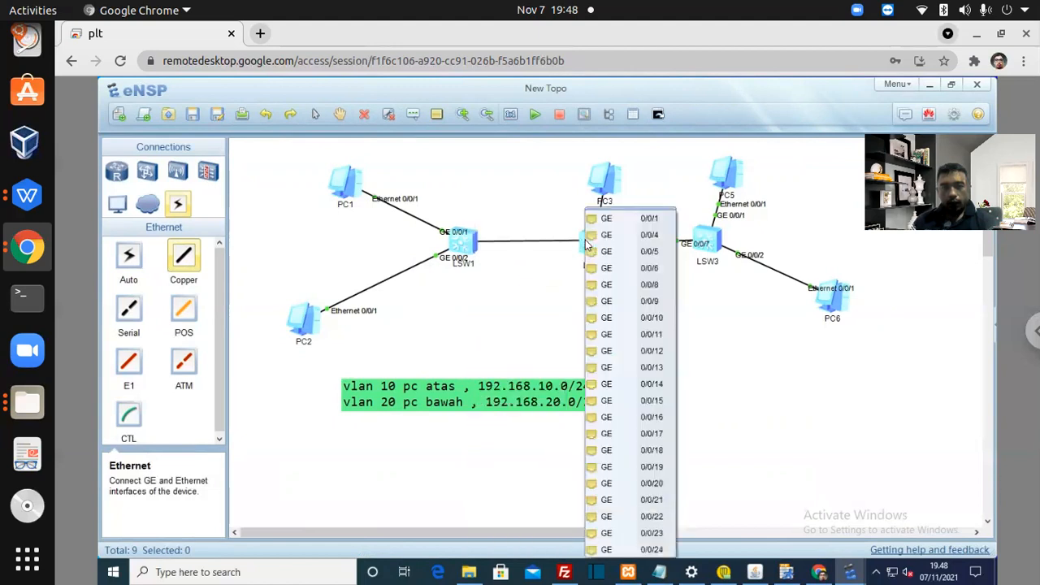
pyautogui.click(647, 351)
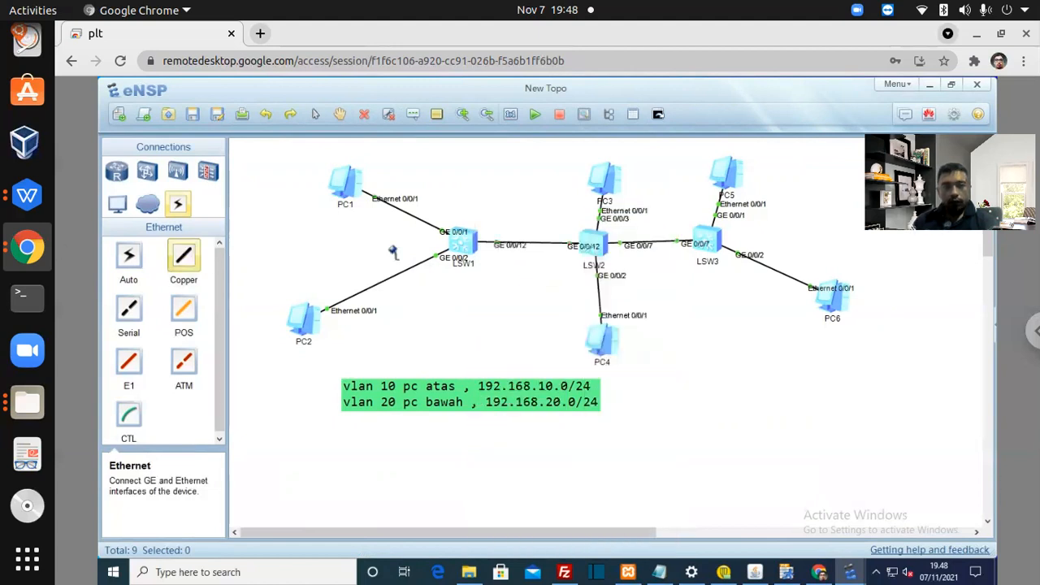
# Add a second Copper link between LSW1 and LSW2 using port GE 0/0/13 on both switches.
pyautogui.click(457, 245)
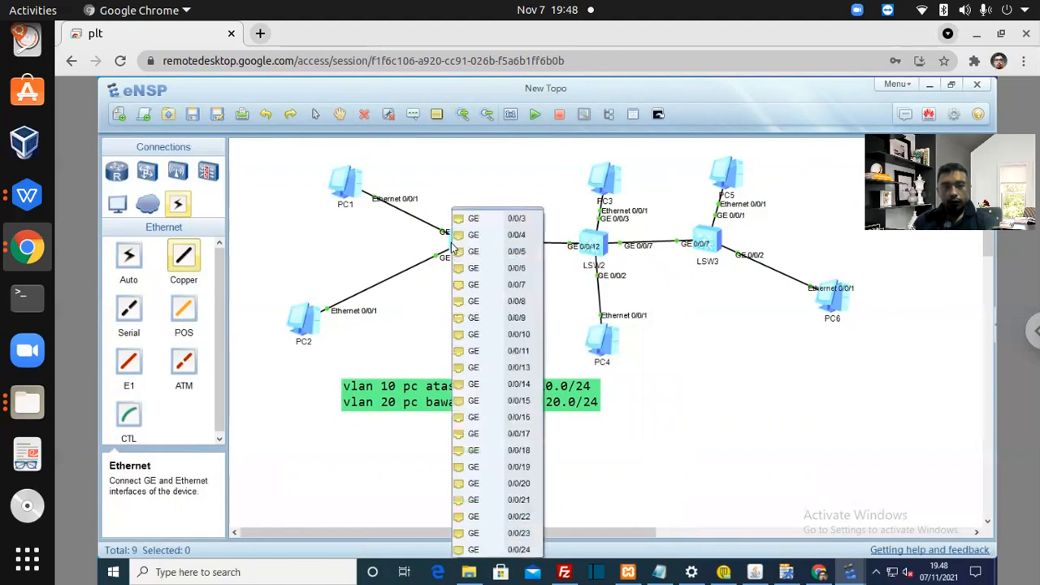
pyautogui.click(529, 372)
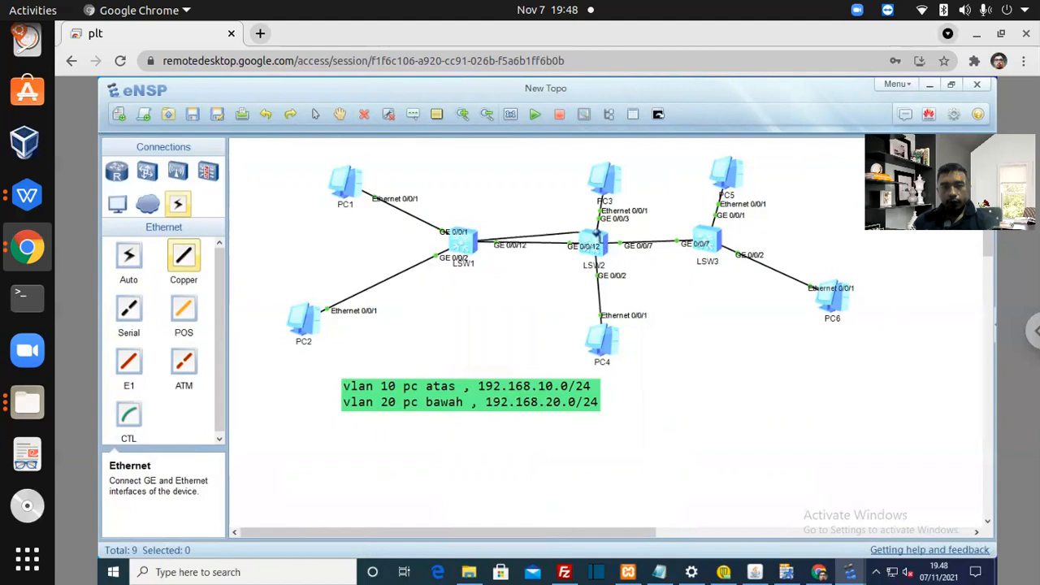
pyautogui.click(592, 238)
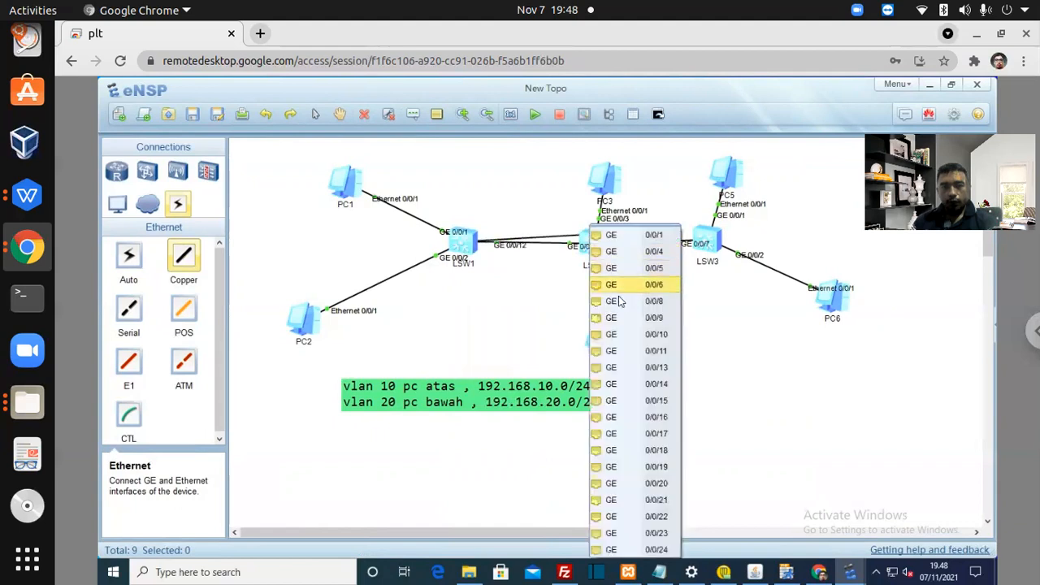
pyautogui.click(622, 368)
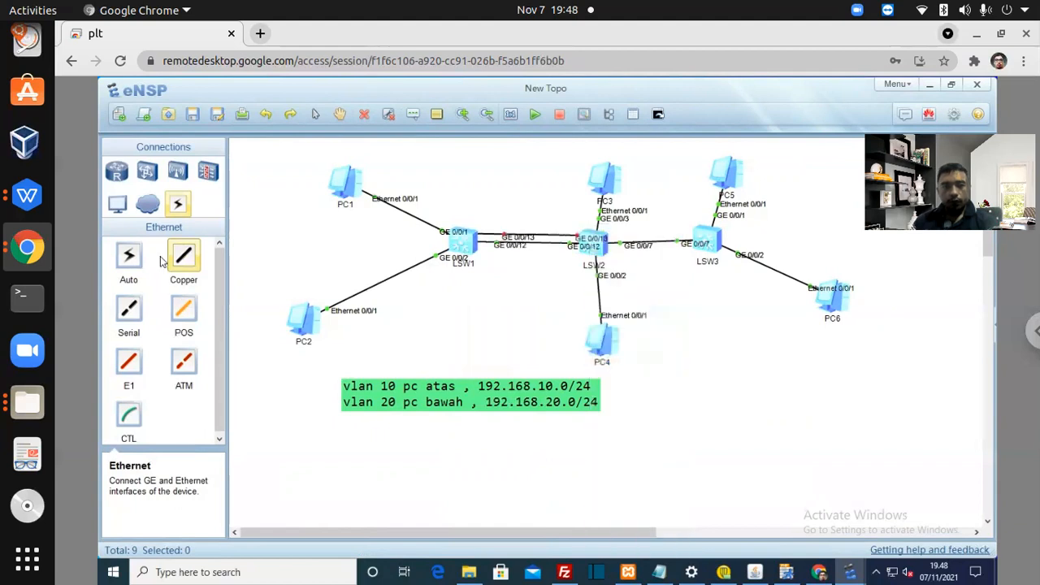
# Add a third Copper link between LSW1 and LSW2 on their GE 0/0/14 ports and leave the cable tool.
pyautogui.click(473, 244)
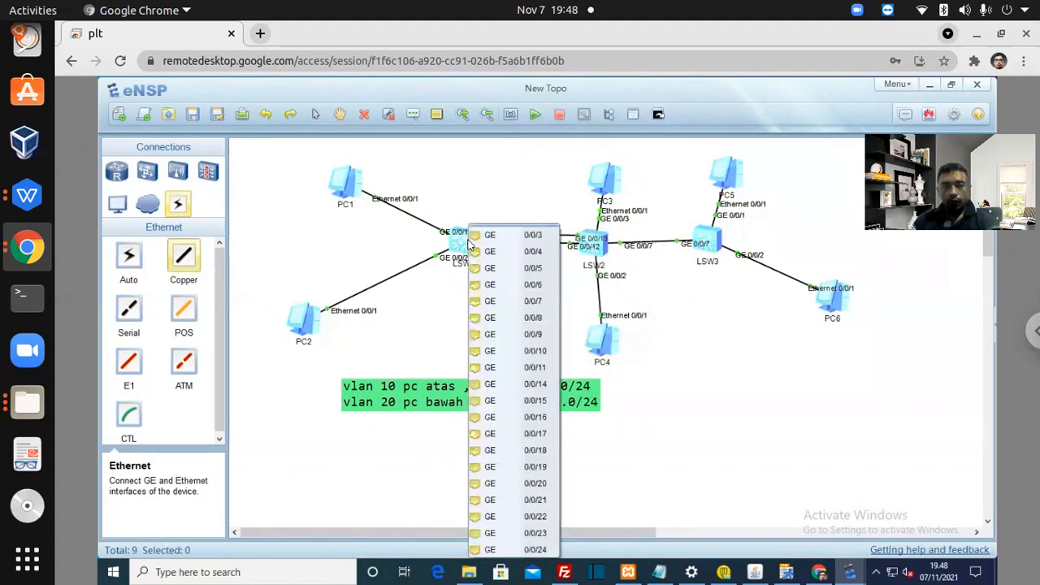
pyautogui.click(549, 387)
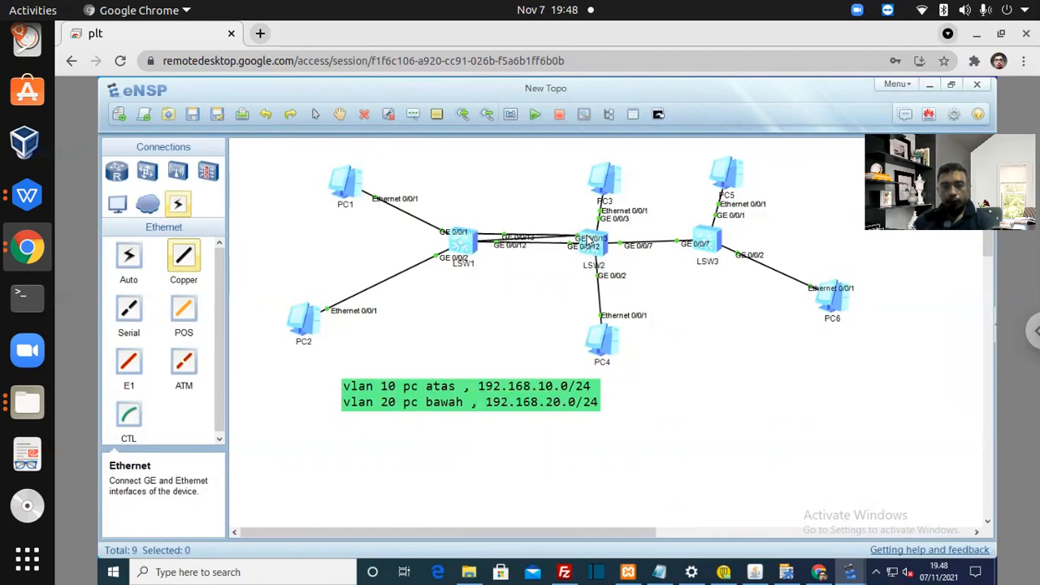
pyautogui.click(590, 238)
pyautogui.click(655, 378)
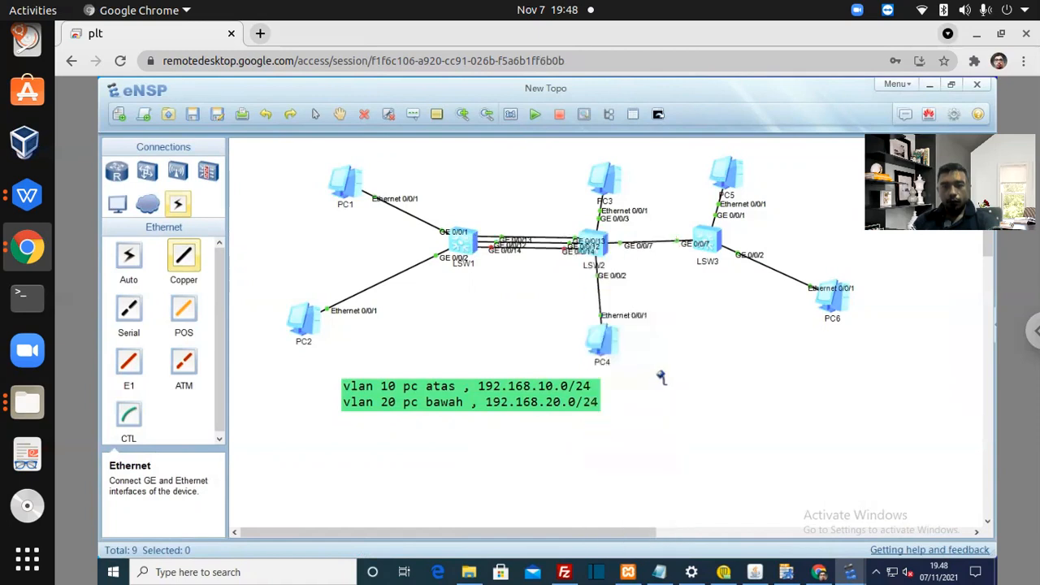
pyautogui.rightClick(367, 151)
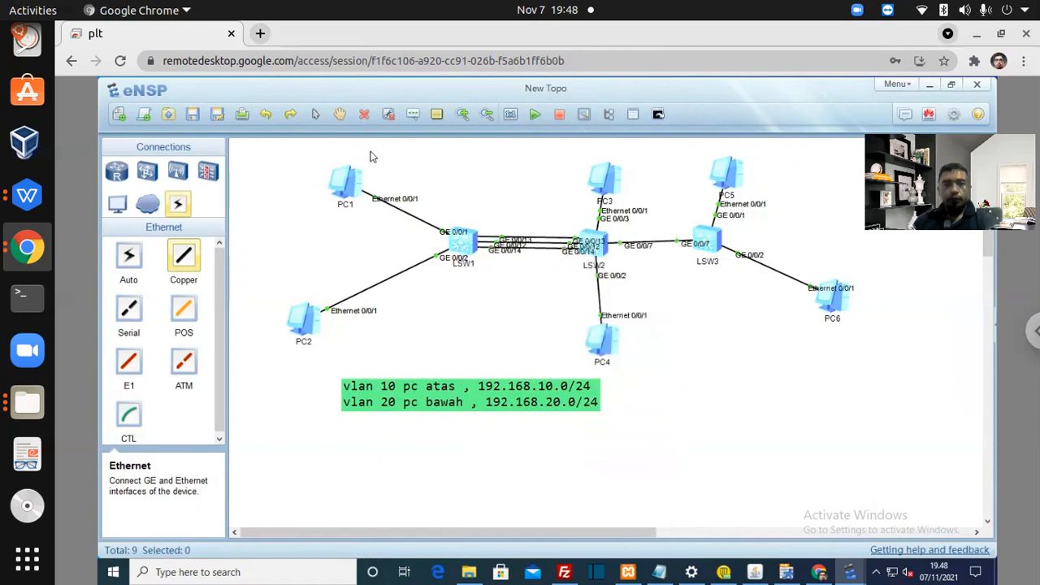
# Check the LACP slide and add member ports GigabitEthernet 0/0/12 to 0/0/14 to Eth-Trunk 2 in LSW1's console.
pyautogui.doubleClick(459, 241)
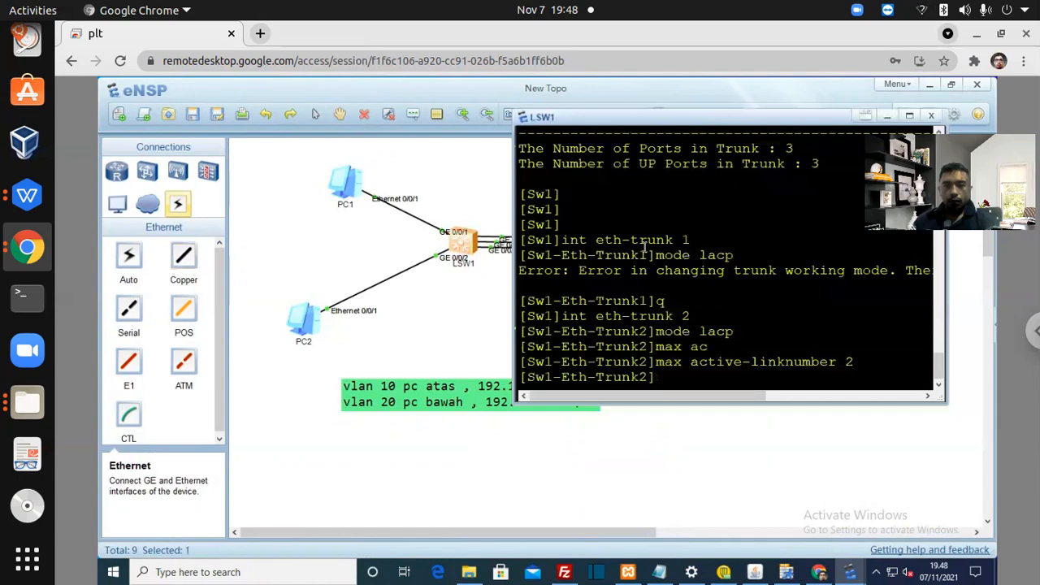
pyautogui.click(27, 195)
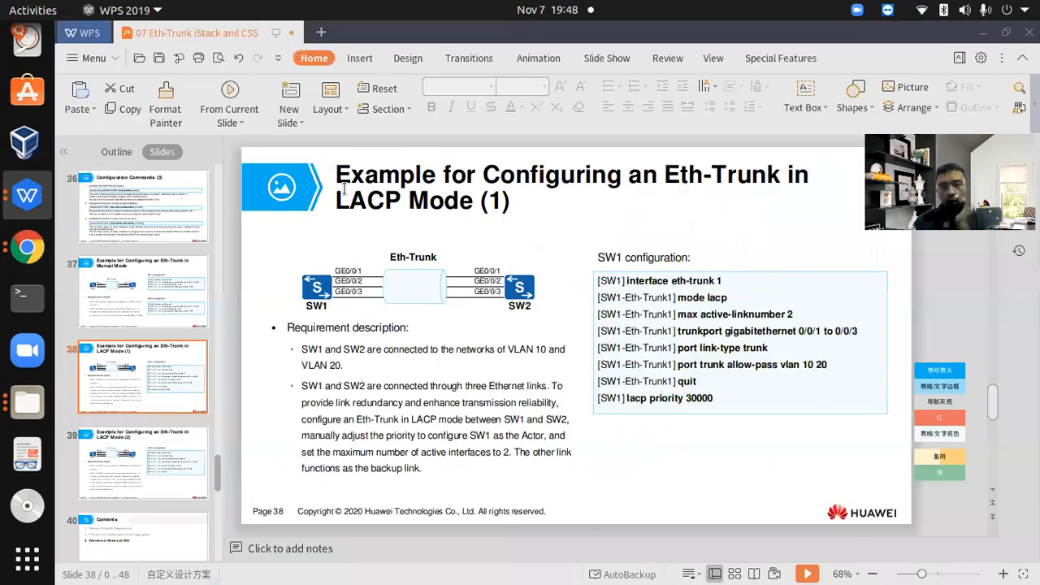
pyautogui.click(978, 38)
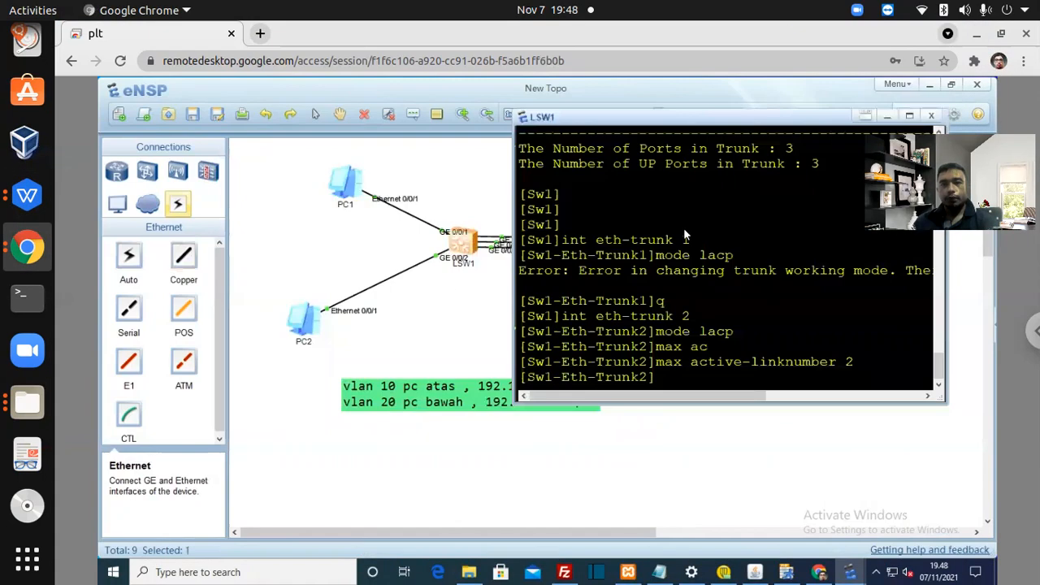
pyautogui.moveTo(683, 121)
pyautogui.mouseDown()
pyautogui.moveTo(808, 116)
pyautogui.moveTo(686, 140)
pyautogui.mouseUp()
pyautogui.write('un')
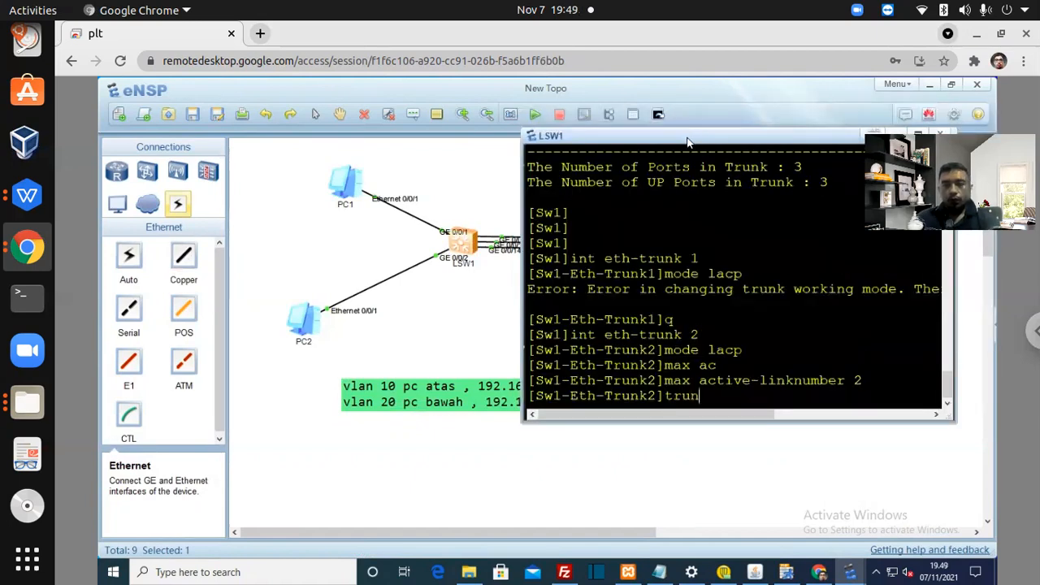
pyautogui.write('kport gi')
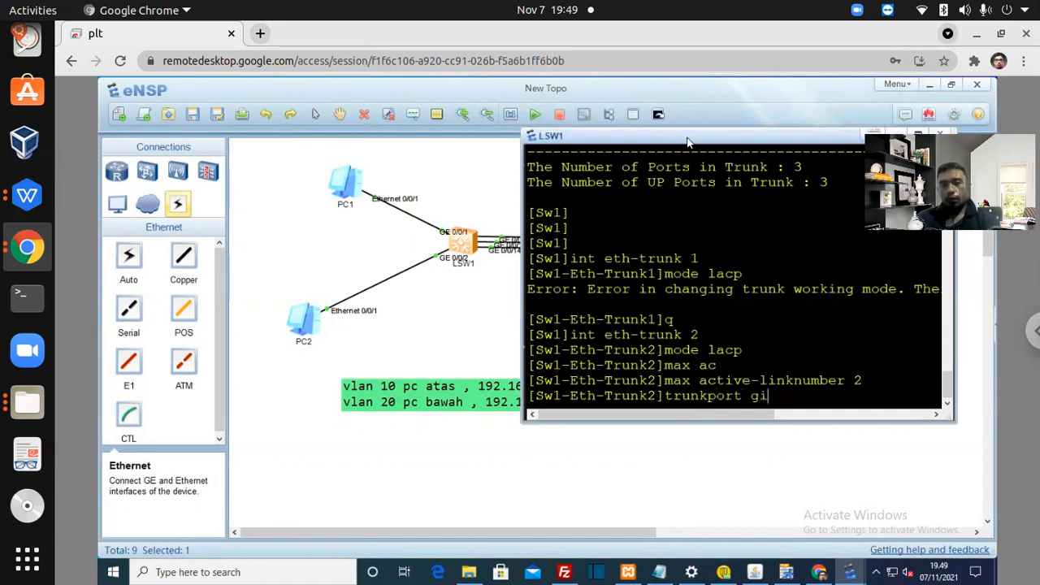
pyautogui.write('ga')
pyautogui.press('Tab')
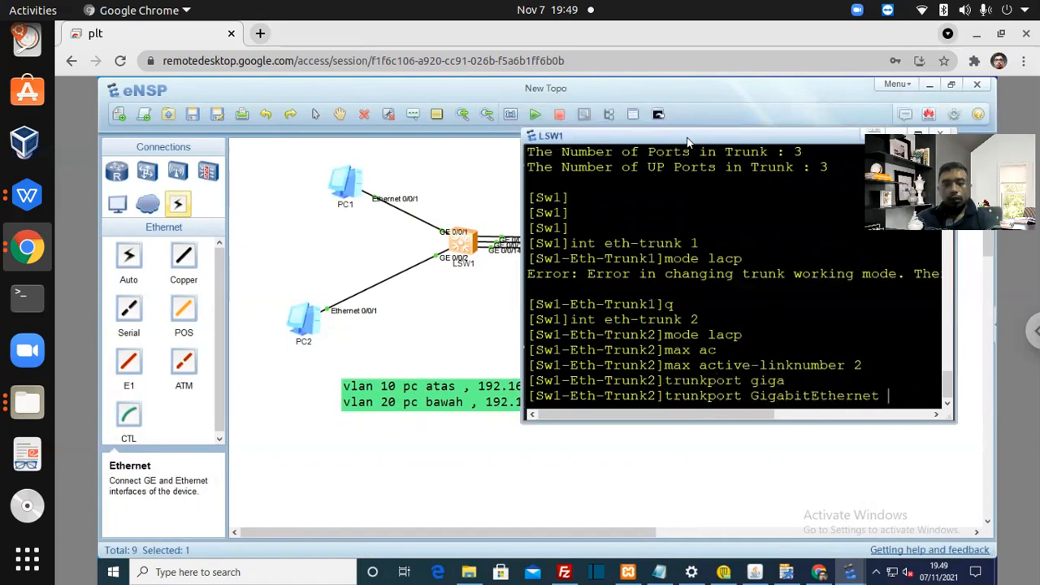
pyautogui.write('0/0/1')
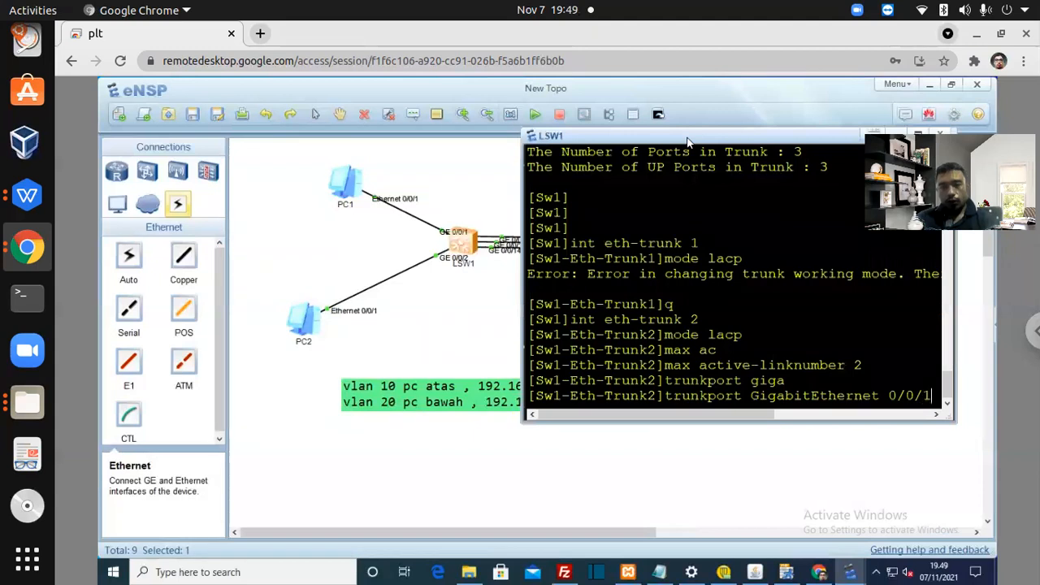
pyautogui.write('2 to 0/0/14')
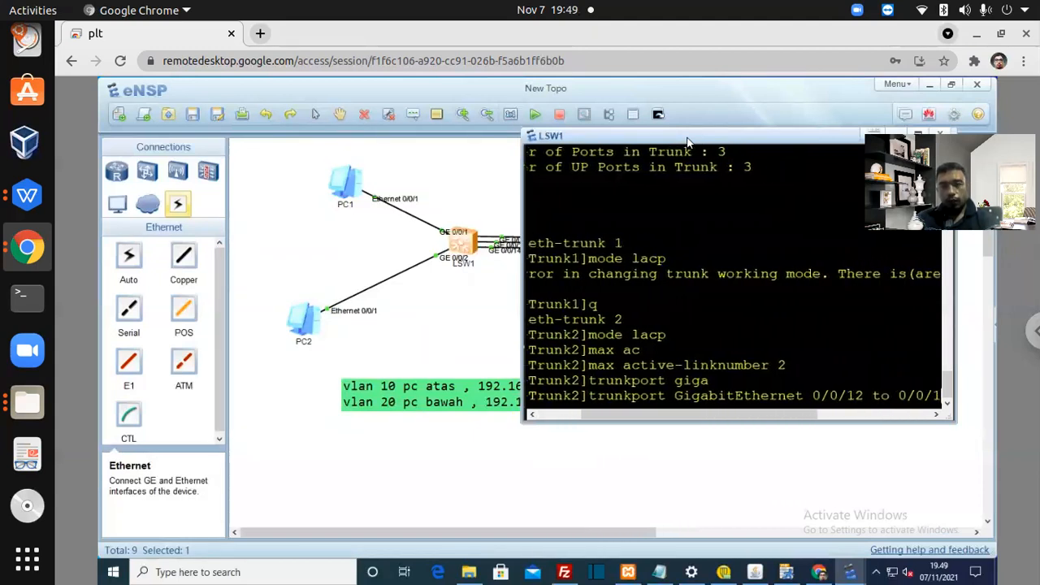
pyautogui.press('Return')
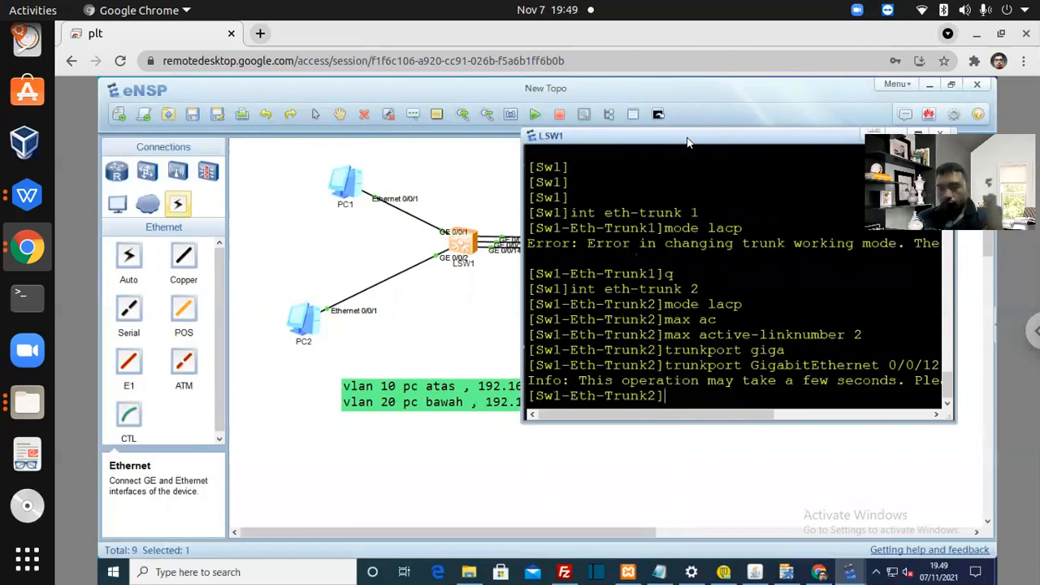
# Set the link type of LSW1's Eth-Trunk 2 to trunk.
pyautogui.write('port link-t')
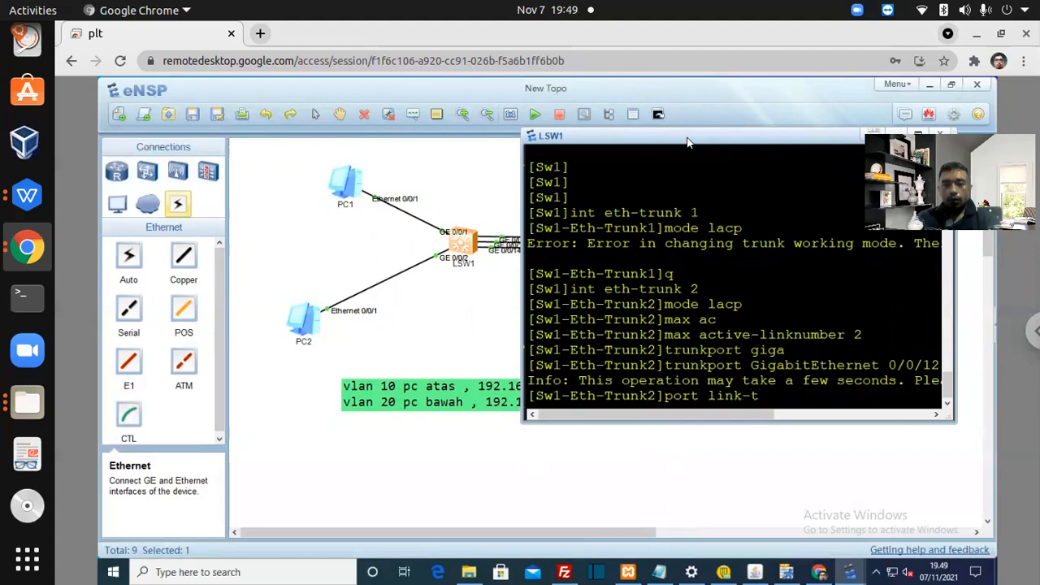
pyautogui.write('ype trunk')
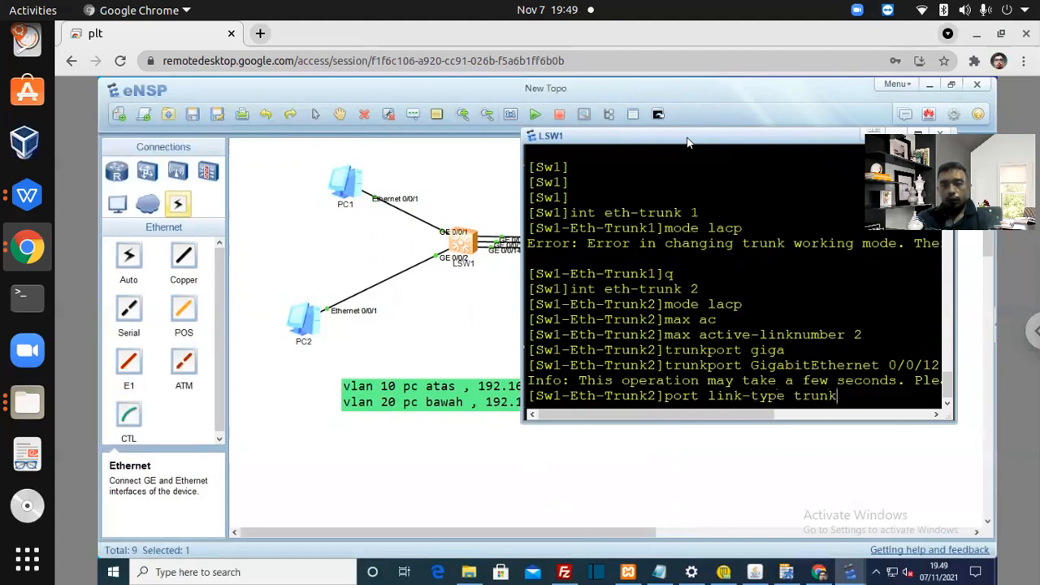
pyautogui.press('Return')
pyautogui.write('port defa')
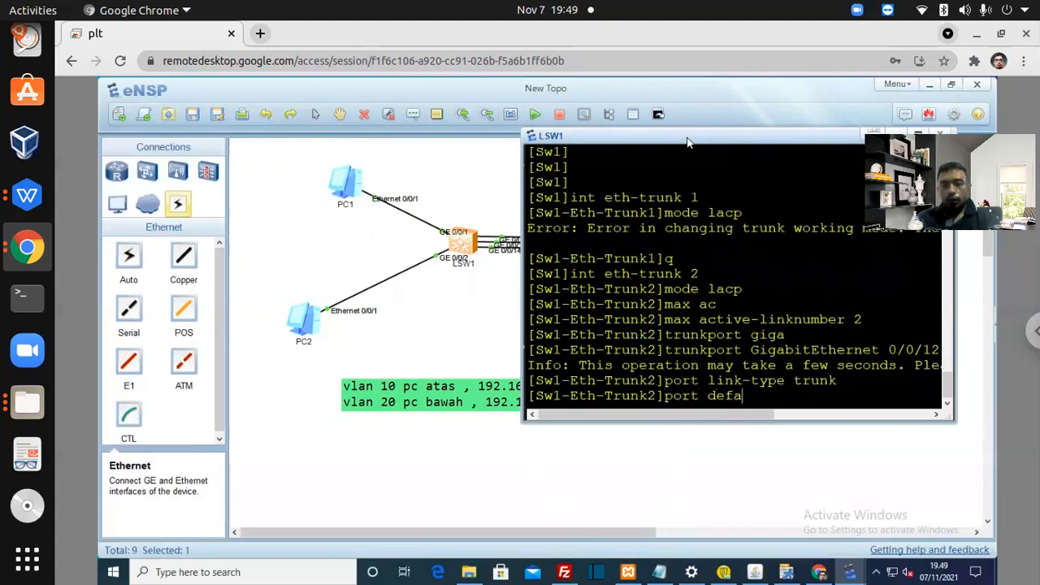
pyautogui.write('ult vlan')
pyautogui.press('BackSpace')
pyautogui.press('BackSpace')
pyautogui.press('BackSpace')
pyautogui.press('BackSpace')
pyautogui.press('BackSpace')
pyautogui.press('BackSpace')
pyautogui.press('BackSpace')
pyautogui.press('BackSpace')
# Check the Colab notebook for the trunk syntax and allow all VLANs on LSW1's Eth-Trunk 2 with port trunk allow-pass vlan all.
pyautogui.write('trunk')
pyautogui.press('Tab')
pyautogui.press('BackSpace')
pyautogui.press('BackSpace')
pyautogui.press('BackSpace')
pyautogui.write('unk acc')
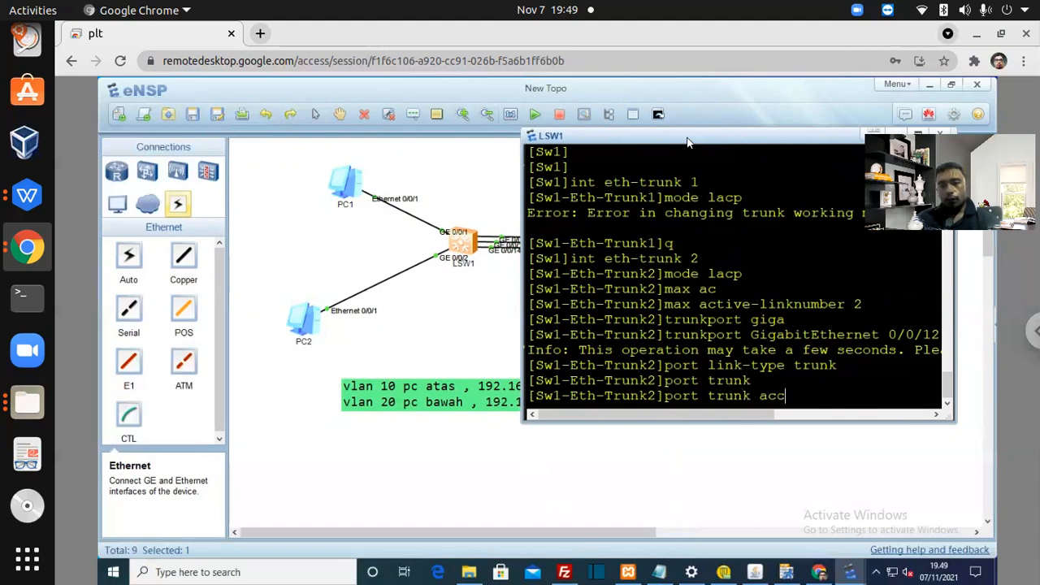
pyautogui.press('Tab')
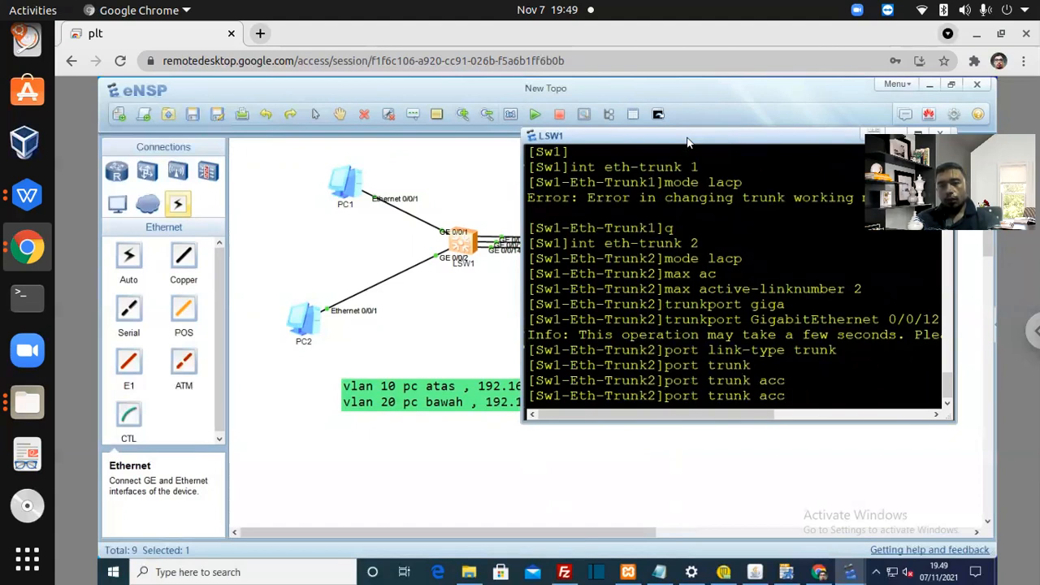
pyautogui.click(27, 248)
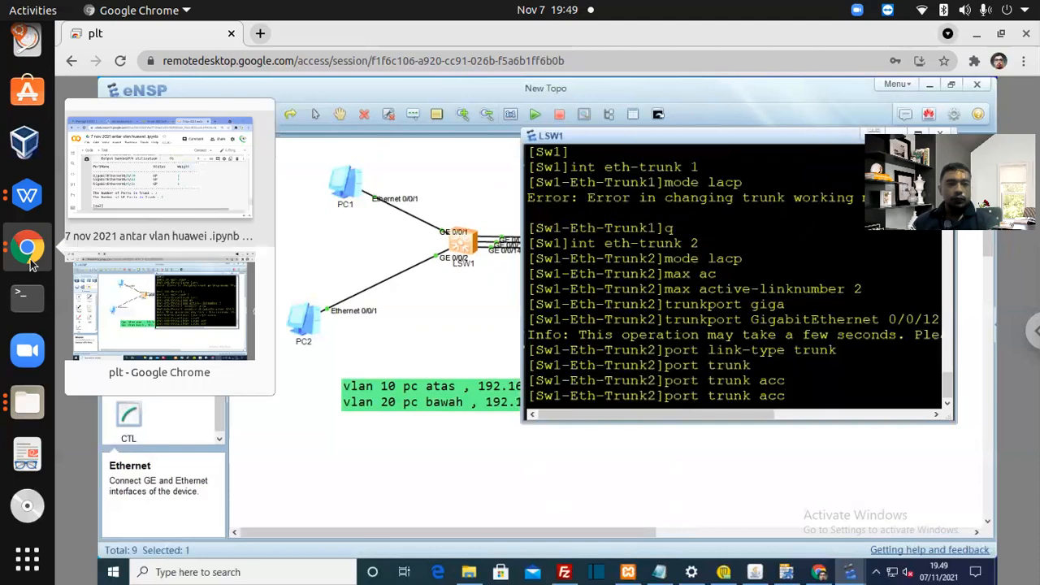
pyautogui.click(152, 200)
pyautogui.scroll(5, 510, 382)
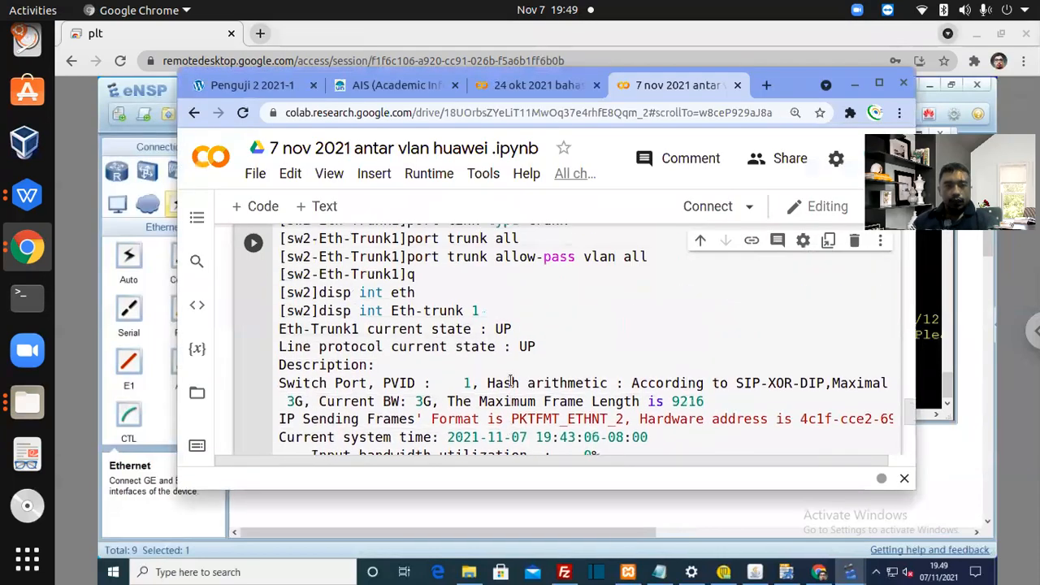
pyautogui.click(933, 289)
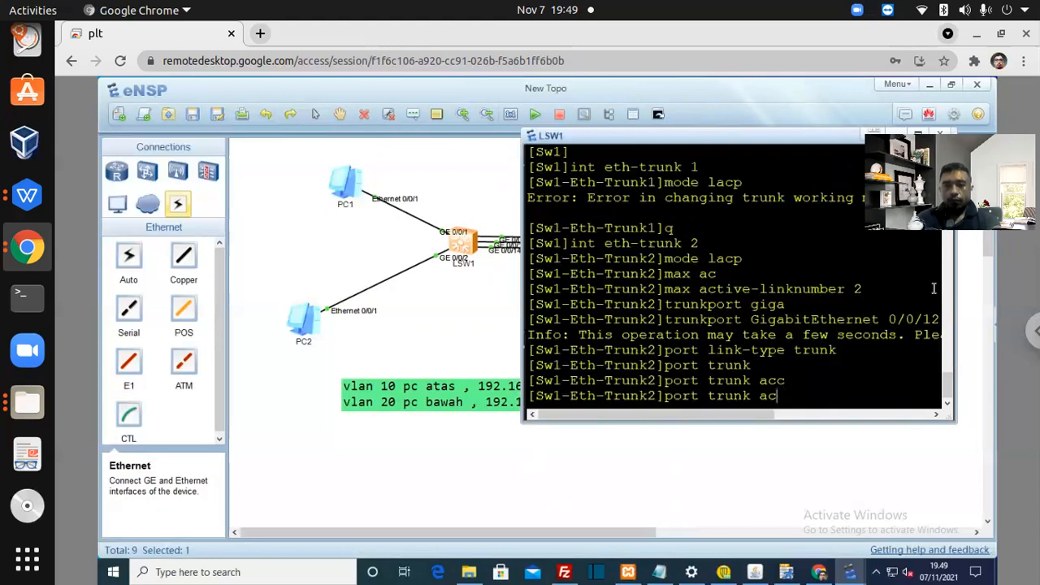
pyautogui.write('allo')
pyautogui.press('Tab')
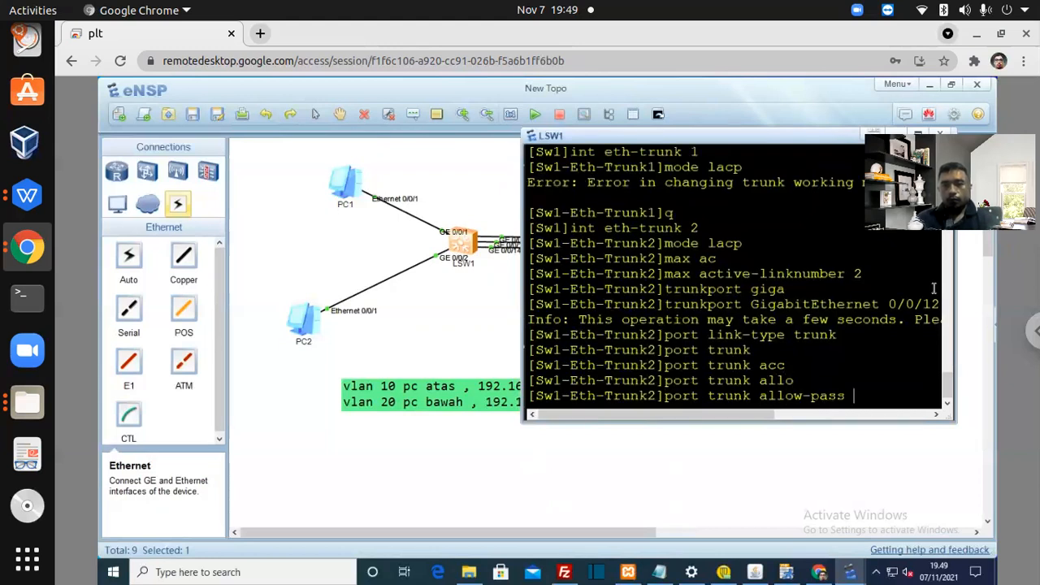
pyautogui.write('vlan all')
pyautogui.press('Return')
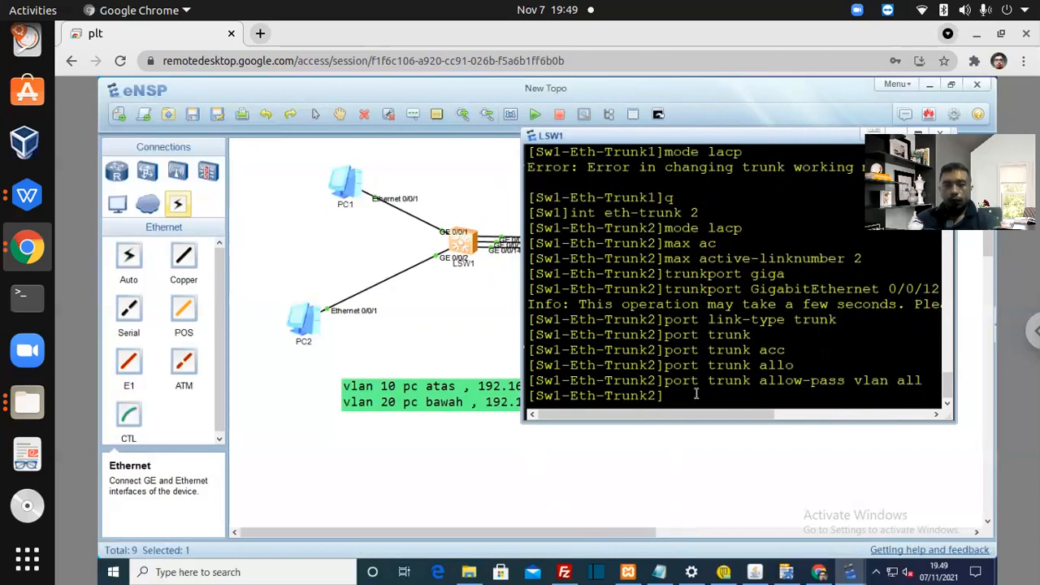
# Leave the Eth-Trunk 2 view on LSW1, display the Eth-Trunk 2 interface status, and move the console clear of the topology.
pyautogui.write('q')
pyautogui.press('Return')
pyautogui.write('disp')
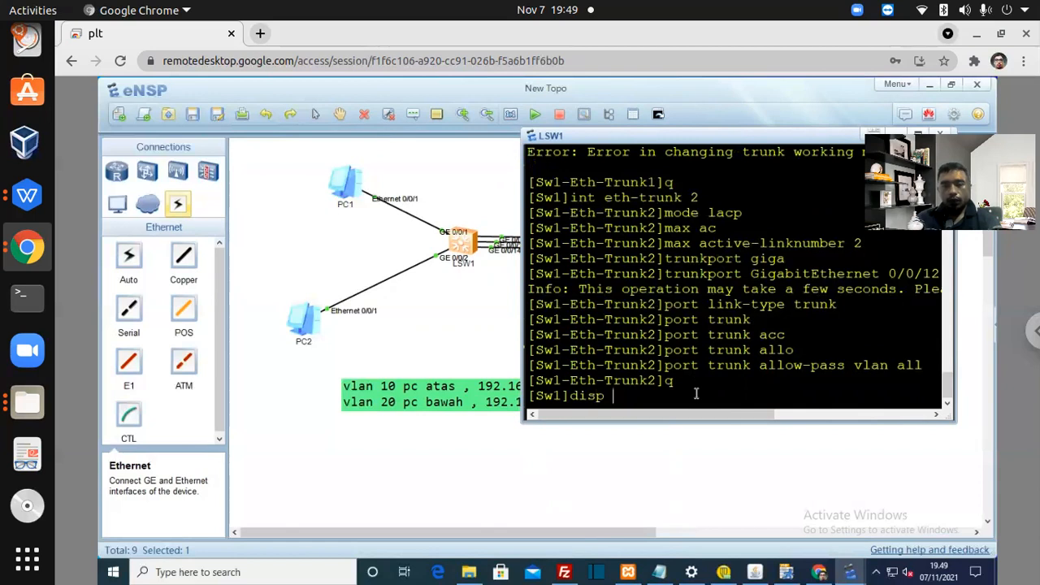
pyautogui.write(' int eth-trun')
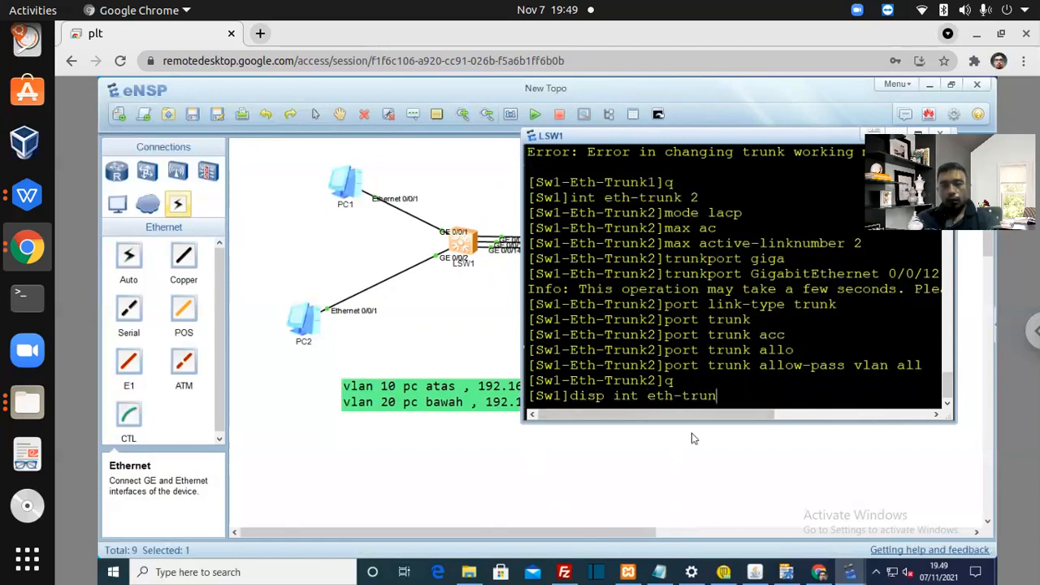
pyautogui.write('k 2')
pyautogui.press('Return')
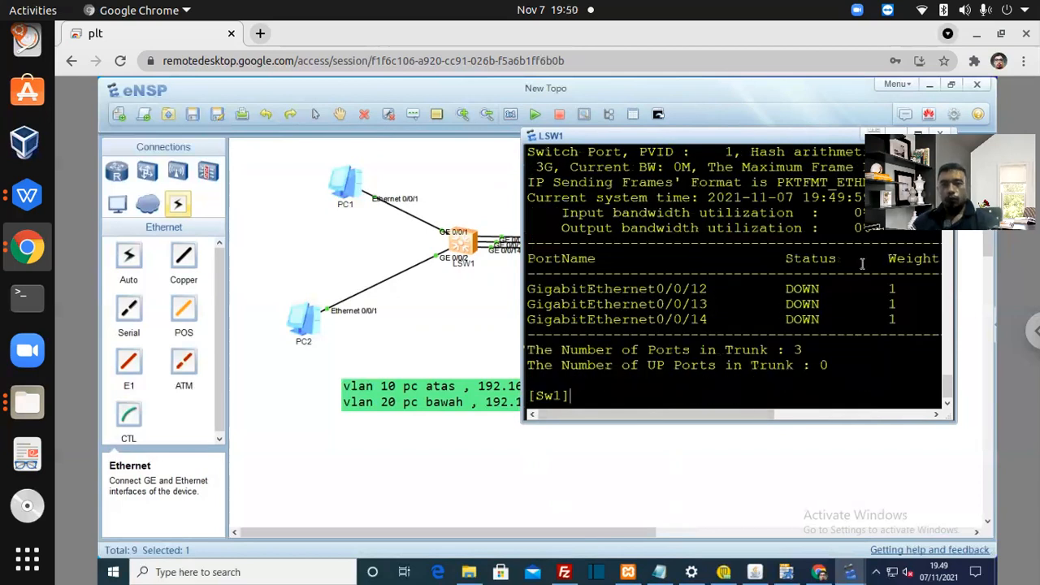
pyautogui.moveTo(815, 141); pyautogui.dragTo(616, 177)
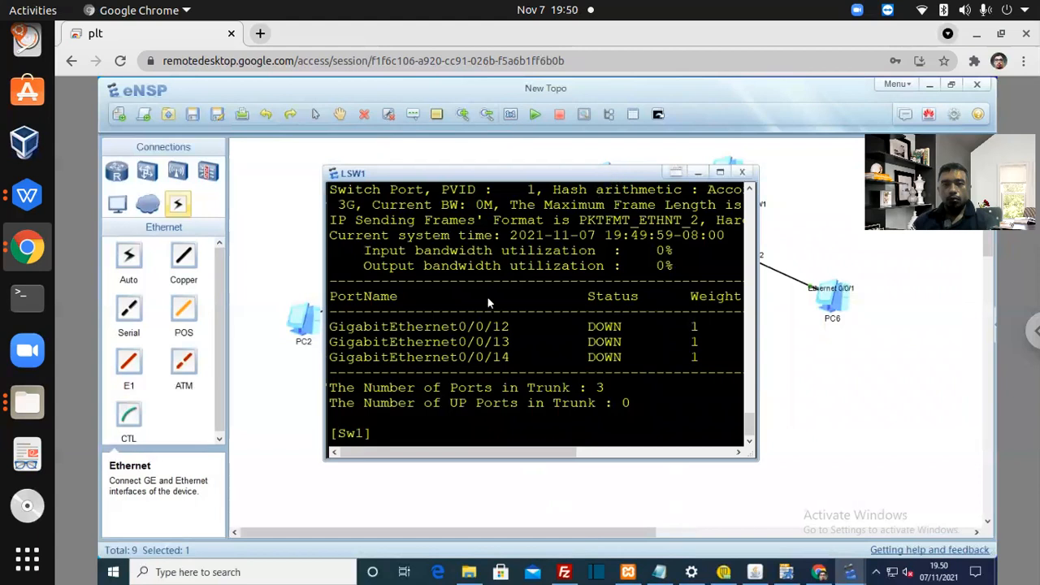
pyautogui.moveTo(487, 302); pyautogui.dragTo(484, 312)
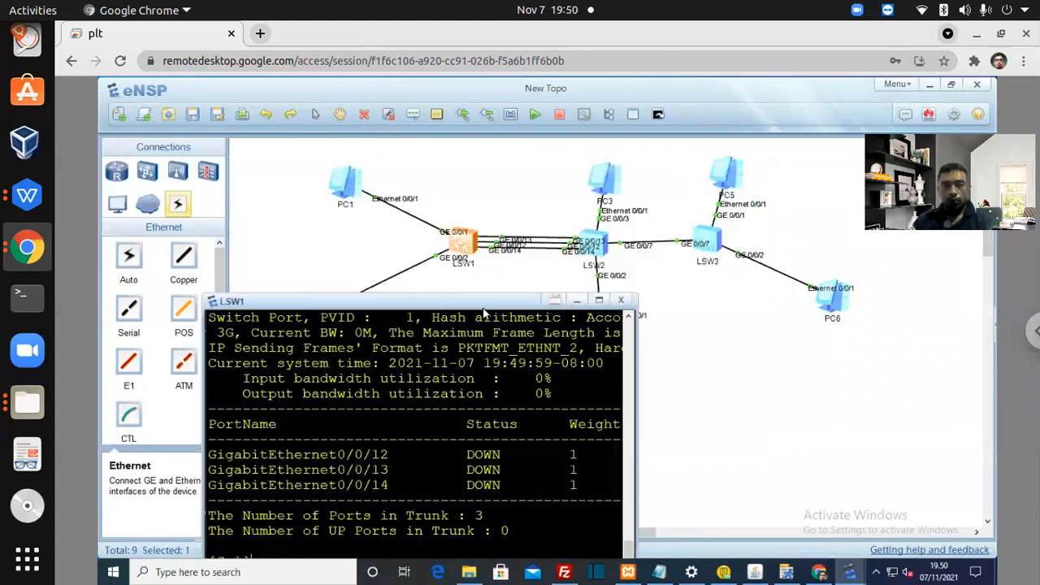
# Copy LSW1's disp int eth-trunk 2 output into a new code cell at the end of the Colab notebook.
pyautogui.click(599, 300)
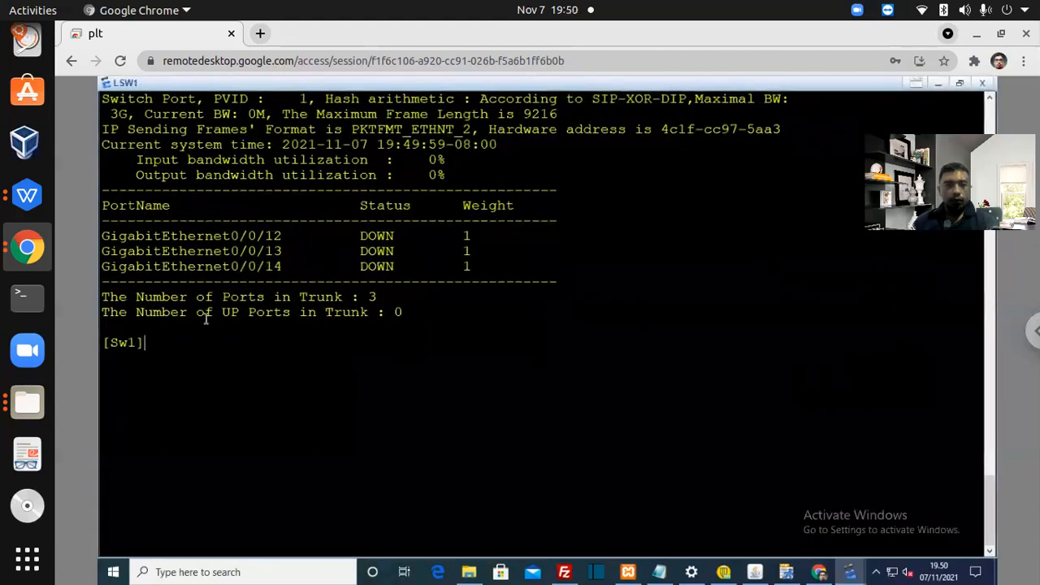
pyautogui.moveTo(159, 343); pyautogui.dragTo(86, 230)
pyautogui.rightClick(218, 263)
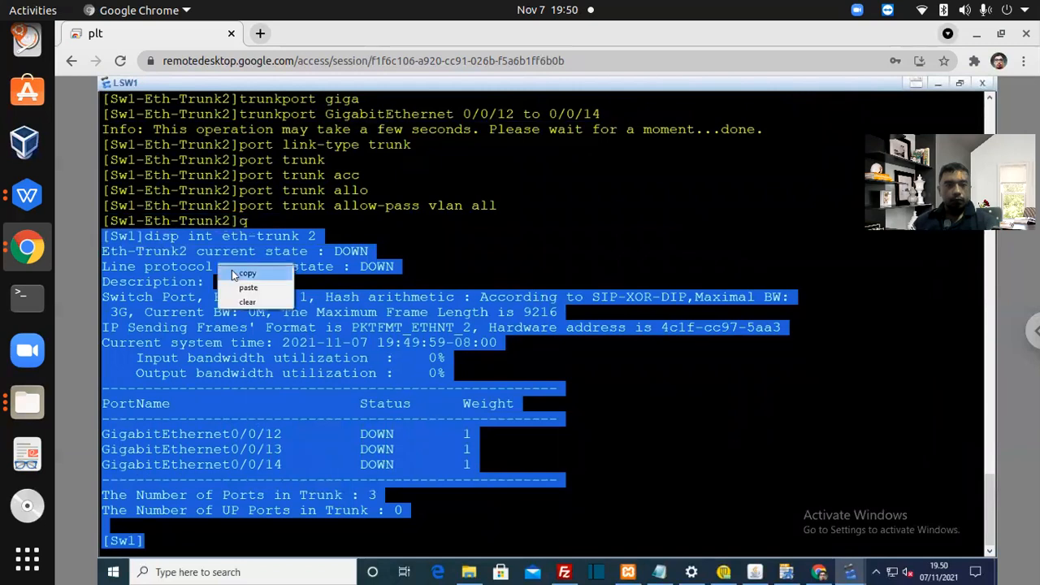
pyautogui.click(231, 271)
pyautogui.click(33, 241)
pyautogui.click(127, 202)
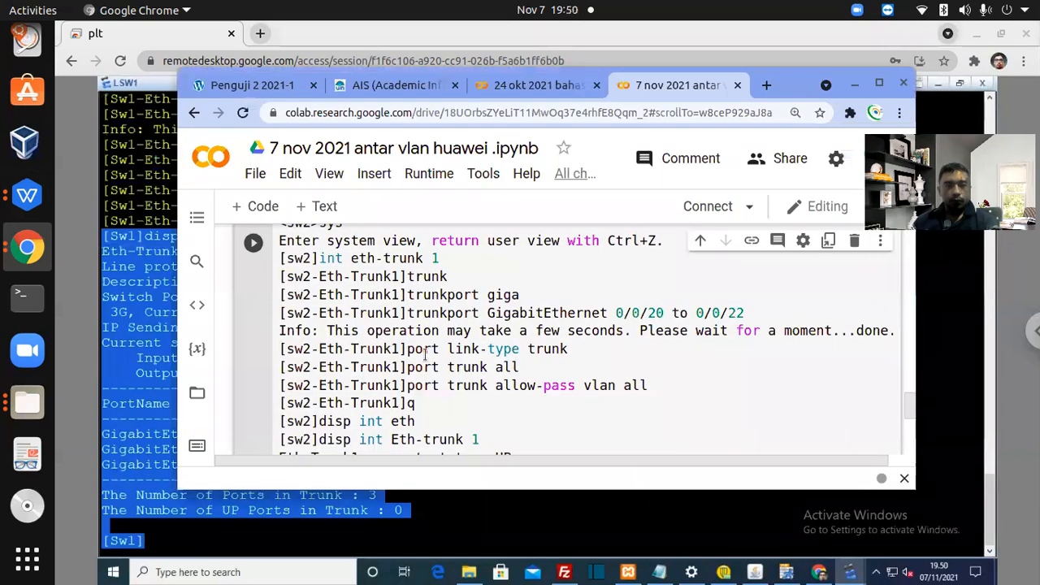
pyautogui.click(373, 173)
pyautogui.click(386, 208)
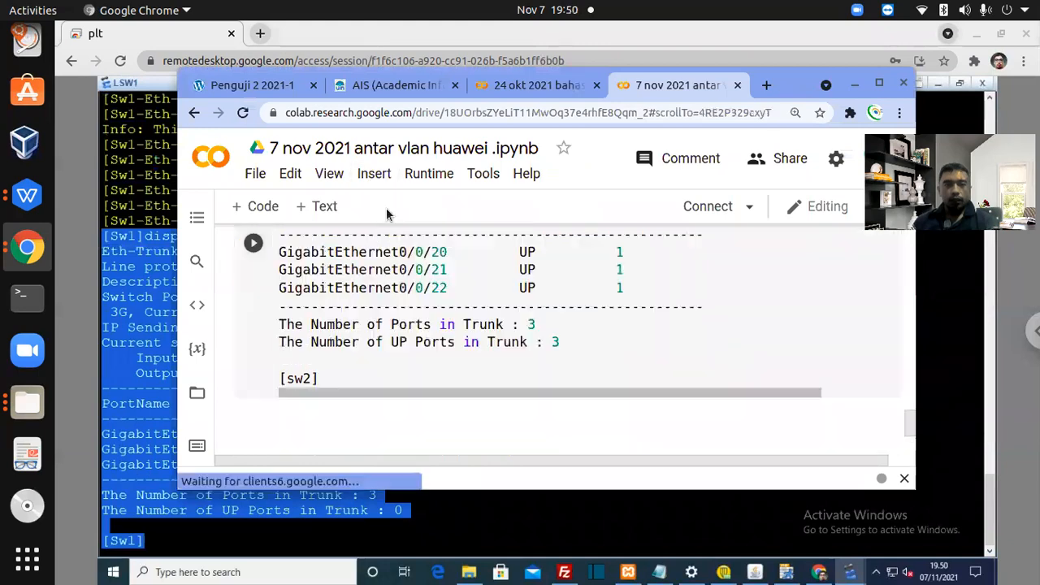
pyautogui.hotkey('ctrl', 'v')
pyautogui.scroll(3, 494, 313)
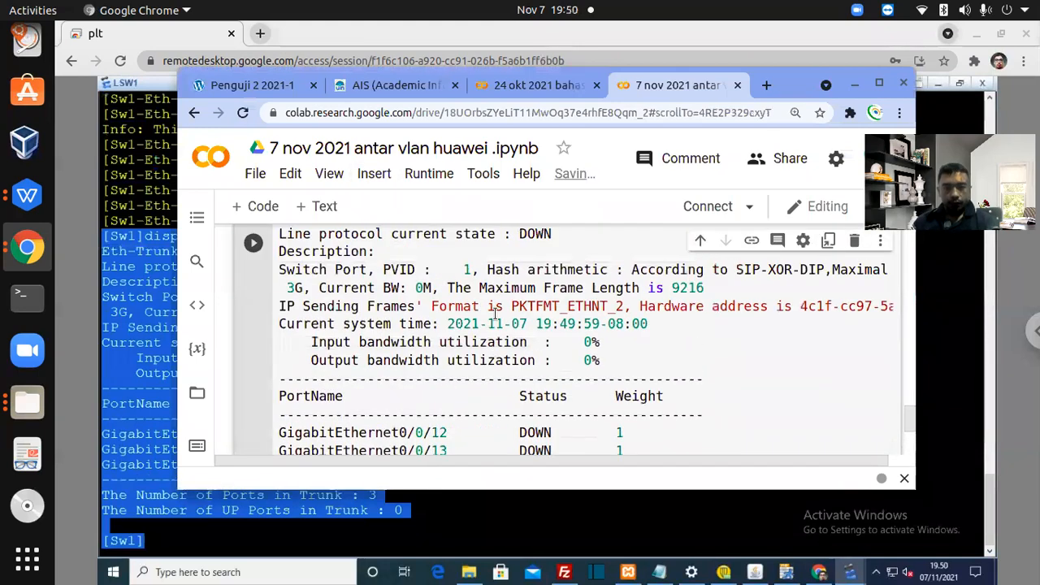
pyautogui.scroll(-10, 494, 314)
pyautogui.scroll(8, 494, 314)
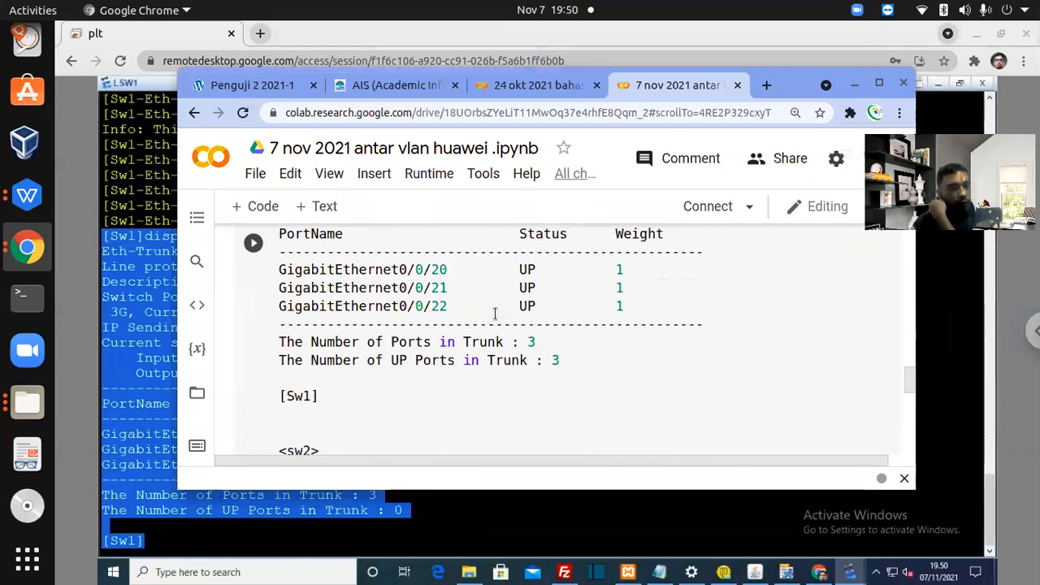
pyautogui.scroll(1, 494, 314)
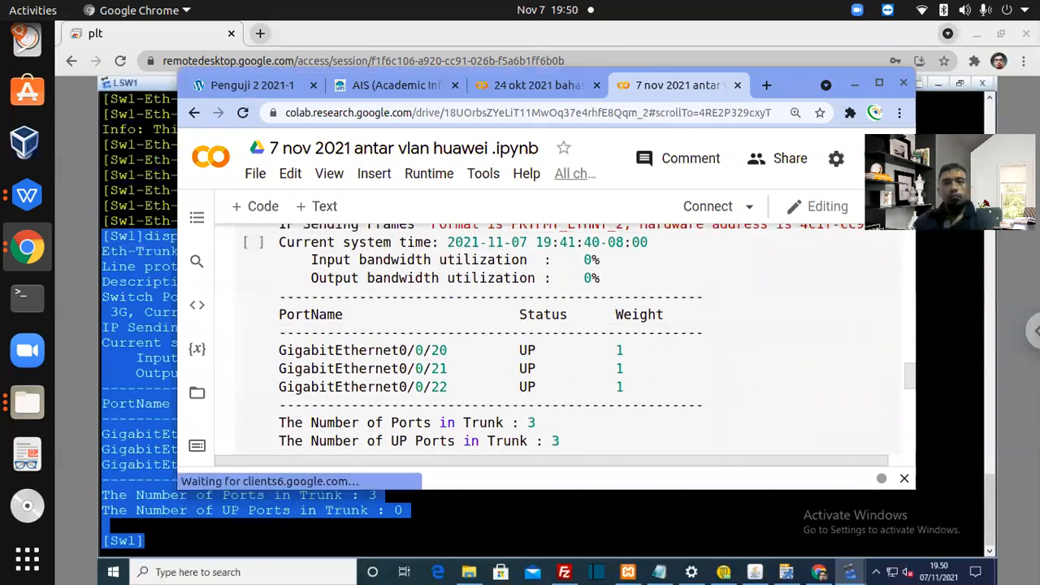
# Return to eNSP, close LSW1's console, and open LSW2's console maximized.
pyautogui.click(943, 195)
pyautogui.click(41, 251)
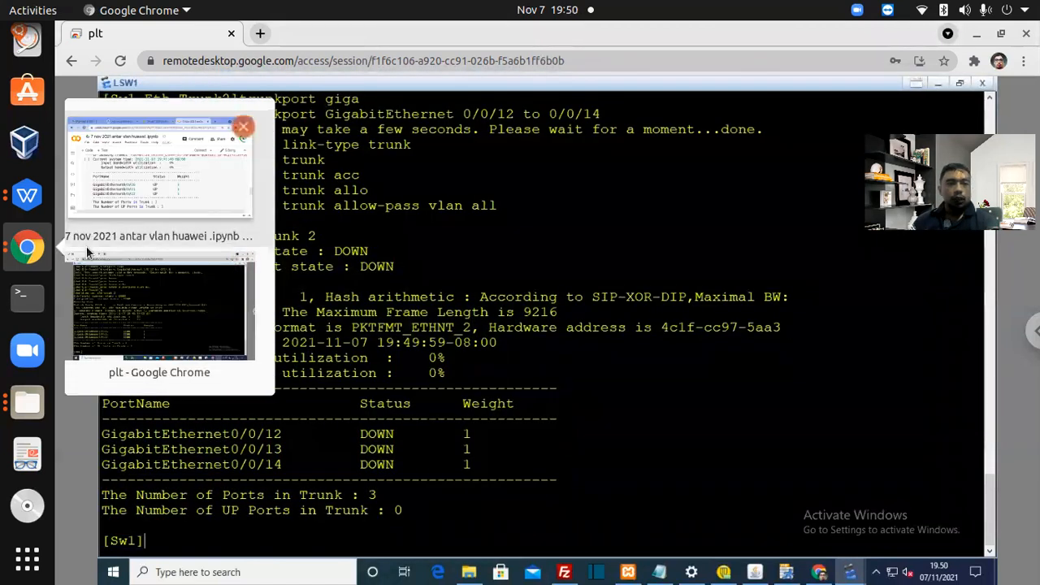
pyautogui.click(159, 309)
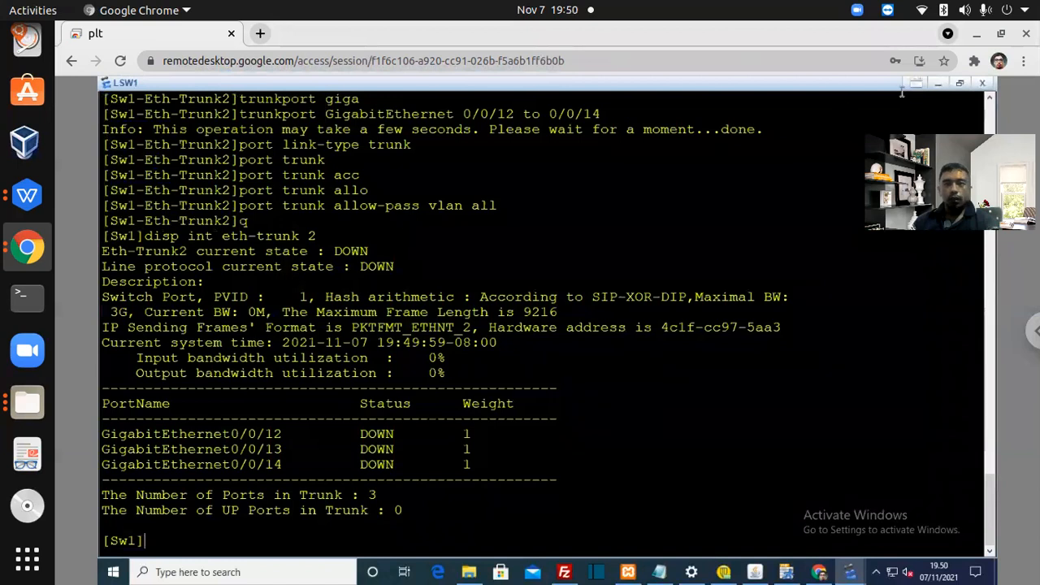
pyautogui.doubleClick(859, 84)
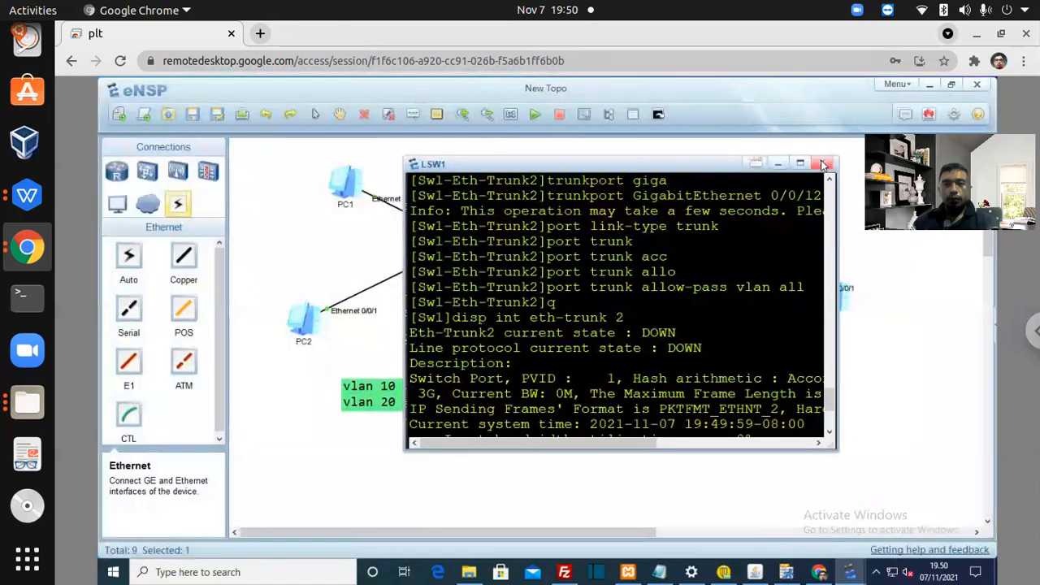
pyautogui.click(823, 165)
pyautogui.doubleClick(602, 249)
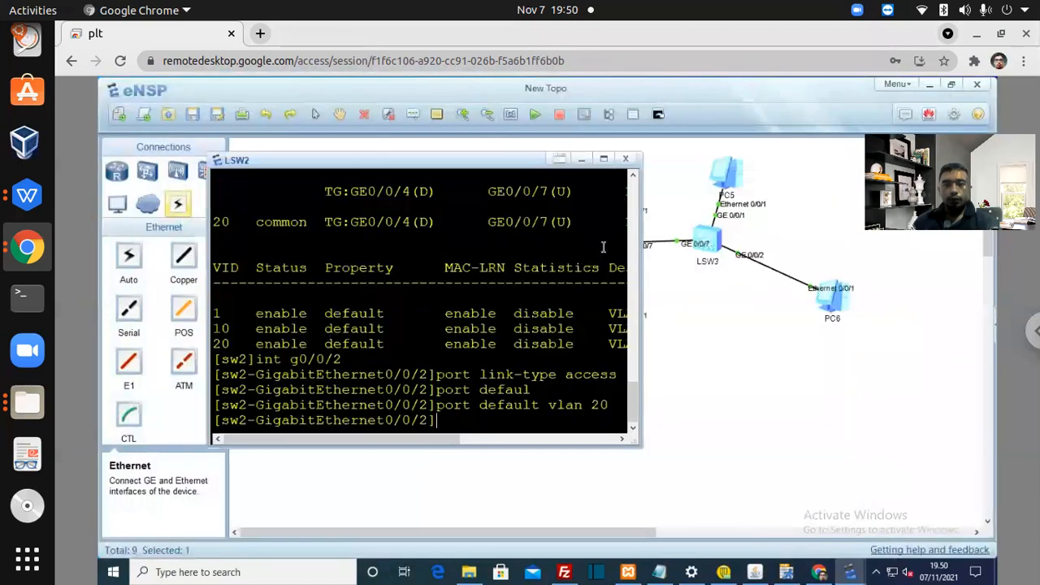
pyautogui.click(603, 157)
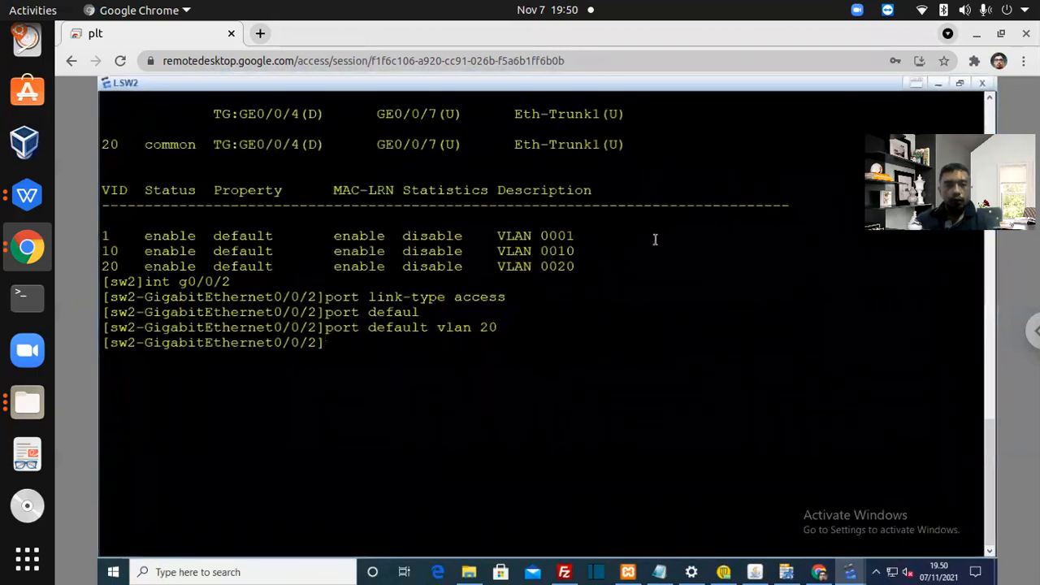
# Leave the GigabitEthernet 0/0/2 view on LSW2, create Eth-Trunk 2 and set its mode to LACP.
pyautogui.write('q')
pyautogui.press('Return')
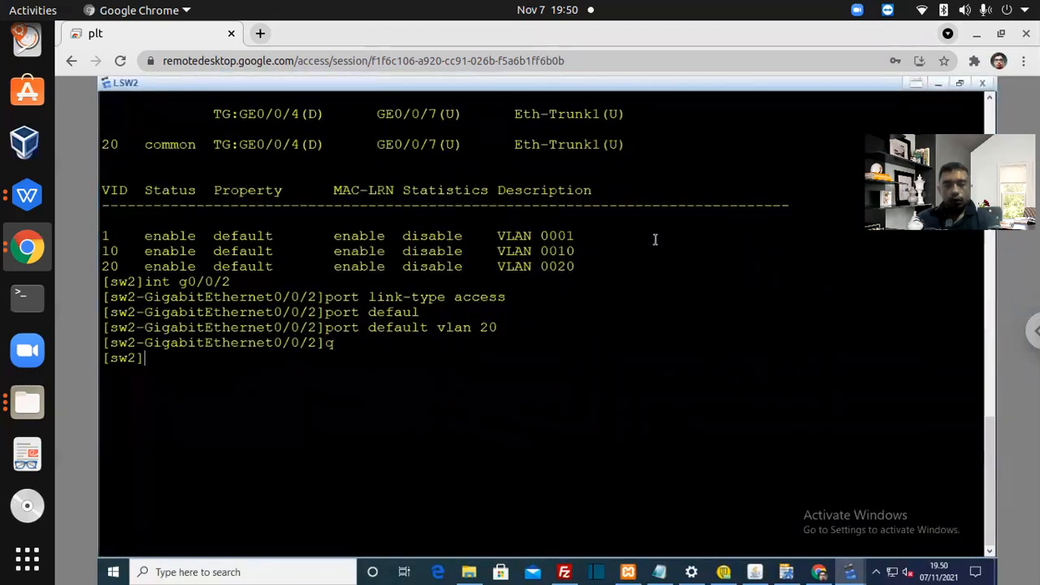
pyautogui.write('int eth-trunk 2')
pyautogui.press('Return')
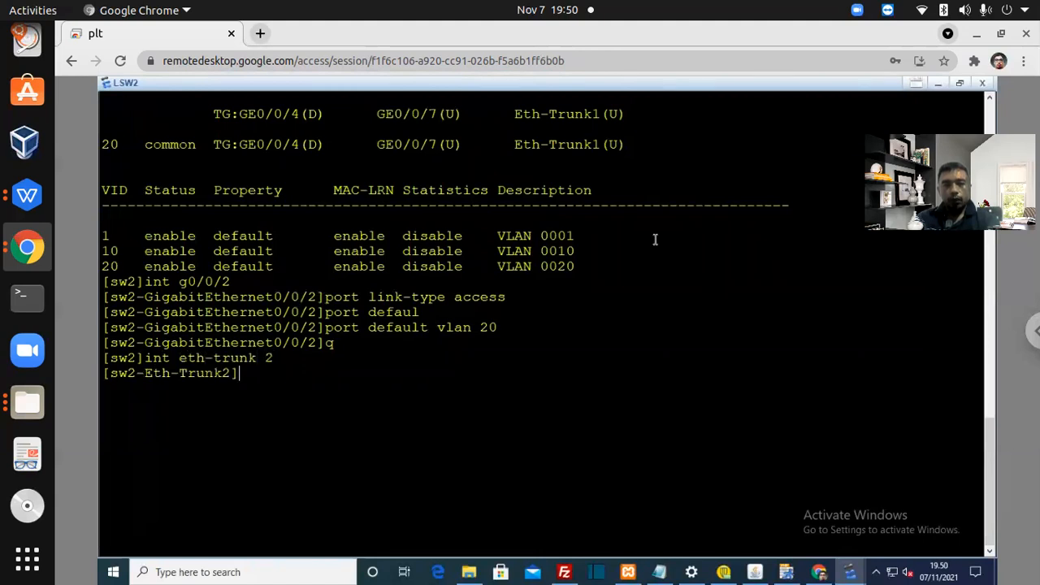
pyautogui.write('mode lacp')
pyautogui.press('Return')
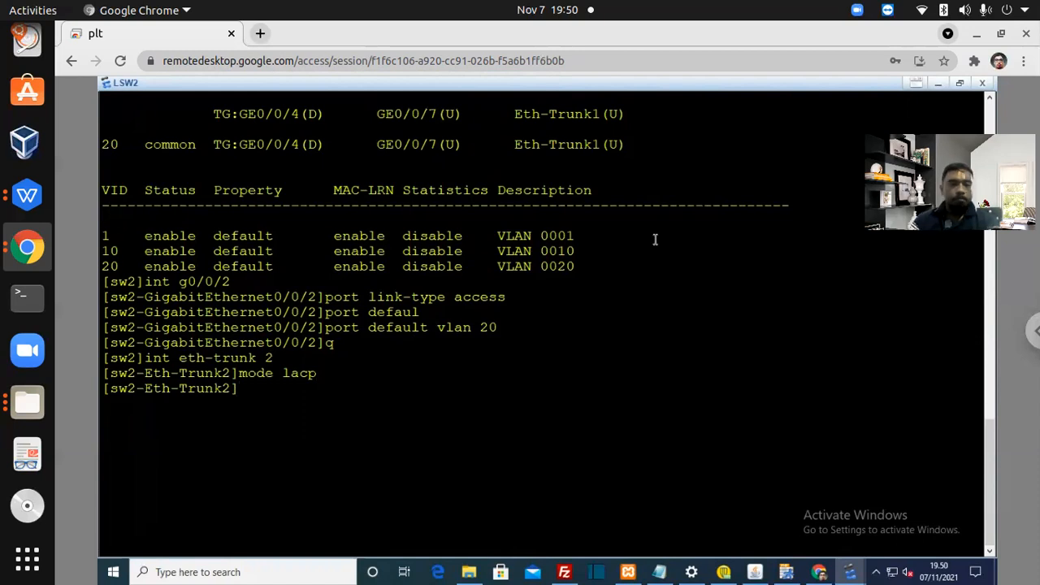
# Begin entering the maximum active-link command for LSW2's Eth-Trunk 2.
pyautogui.write('ma')
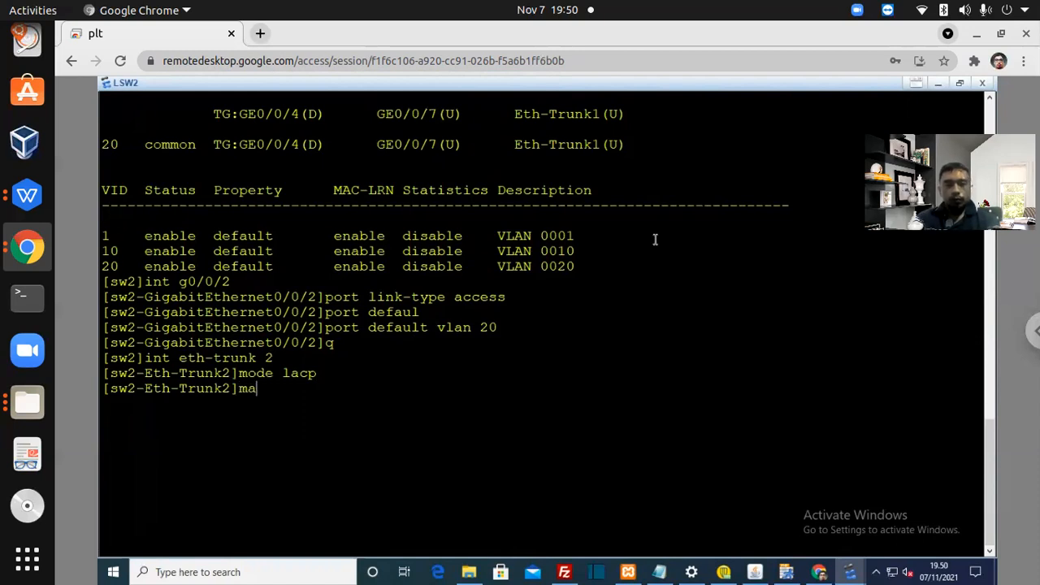
pyautogui.write('x')
pyautogui.press('Tab')
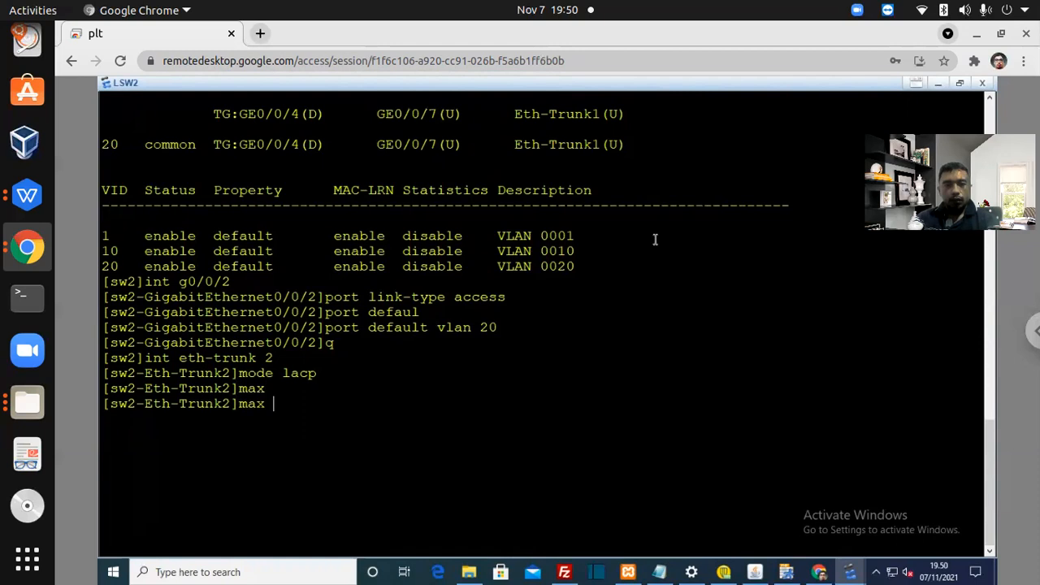
pyautogui.write('a')
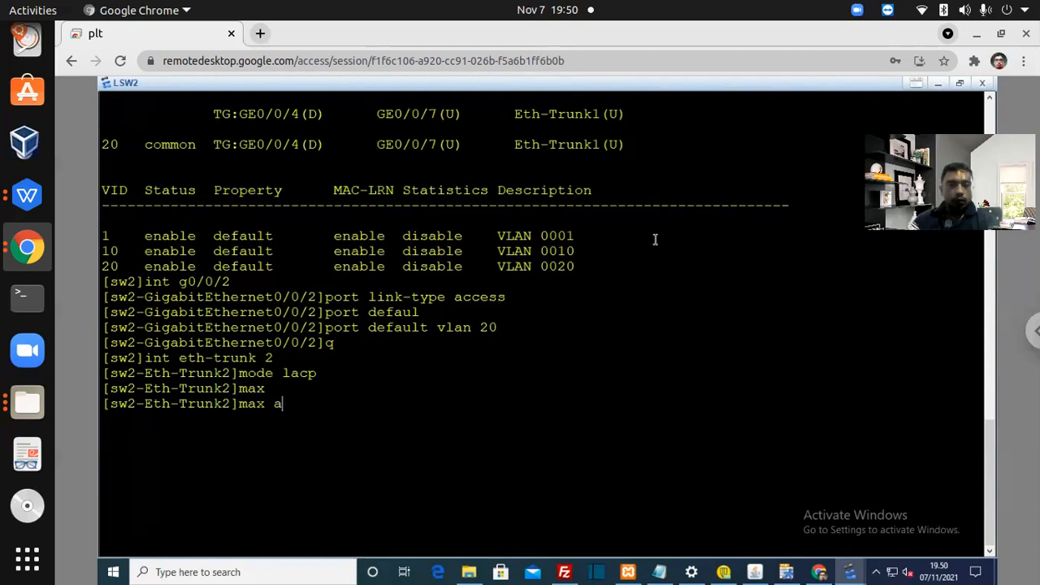
# Switch to the Colab notebook, maximize it, and review the recorded Eth-Trunk 1 commands and the Eth-Trunk 1 and 2 status outputs.
pyautogui.click(27, 247)
pyautogui.click(143, 206)
pyautogui.scroll(10, 536, 340)
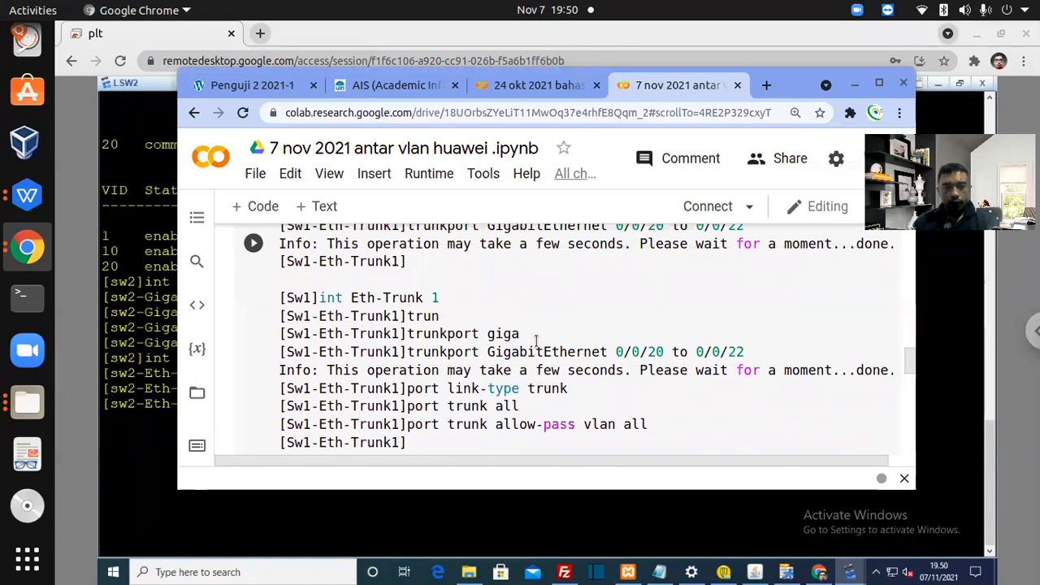
pyautogui.scroll(3, 536, 339)
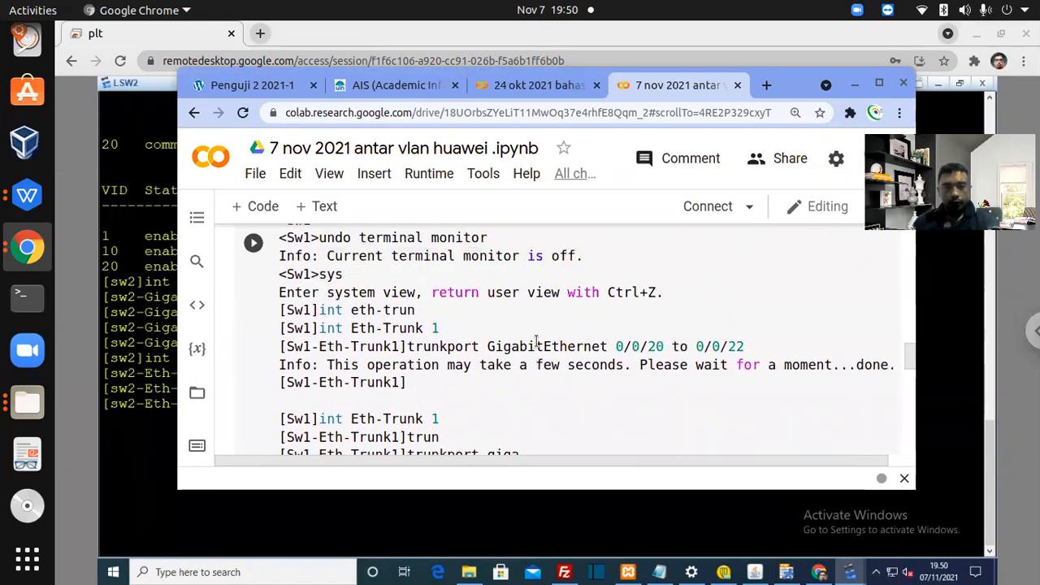
pyautogui.scroll(-8, 537, 340)
pyautogui.scroll(-15, 536, 341)
pyautogui.scroll(3, 536, 341)
pyautogui.scroll(-2, 536, 342)
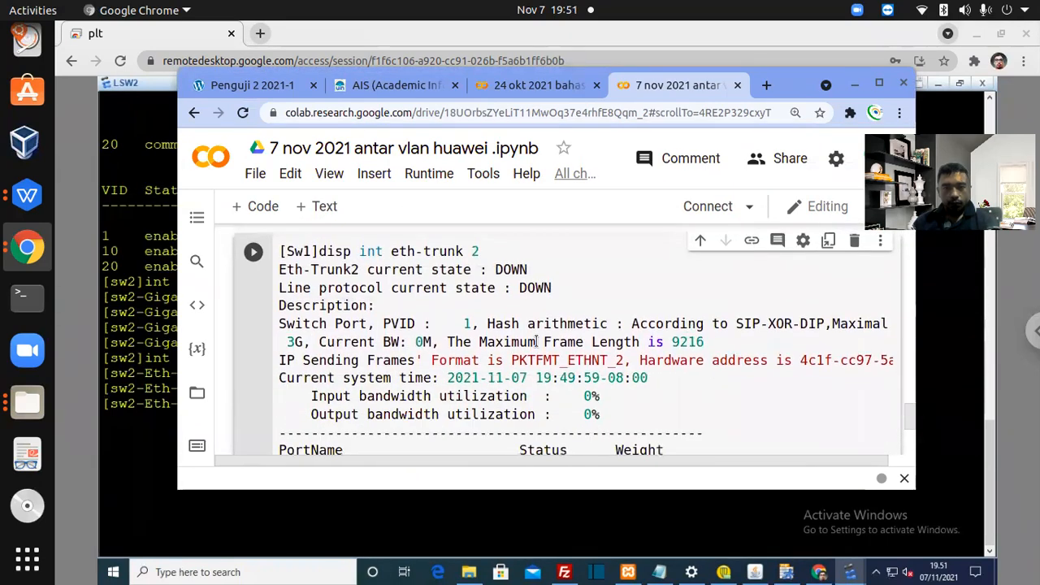
pyautogui.scroll(2, 537, 341)
pyautogui.scroll(-1, 536, 341)
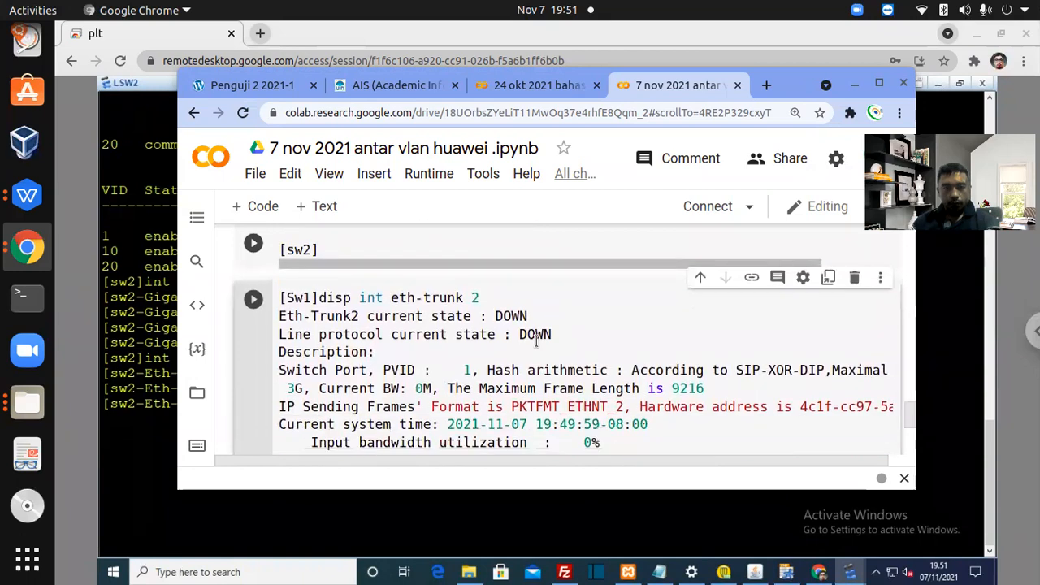
pyautogui.scroll(-2, 536, 341)
pyautogui.scroll(-8, 536, 341)
pyautogui.scroll(5, 537, 341)
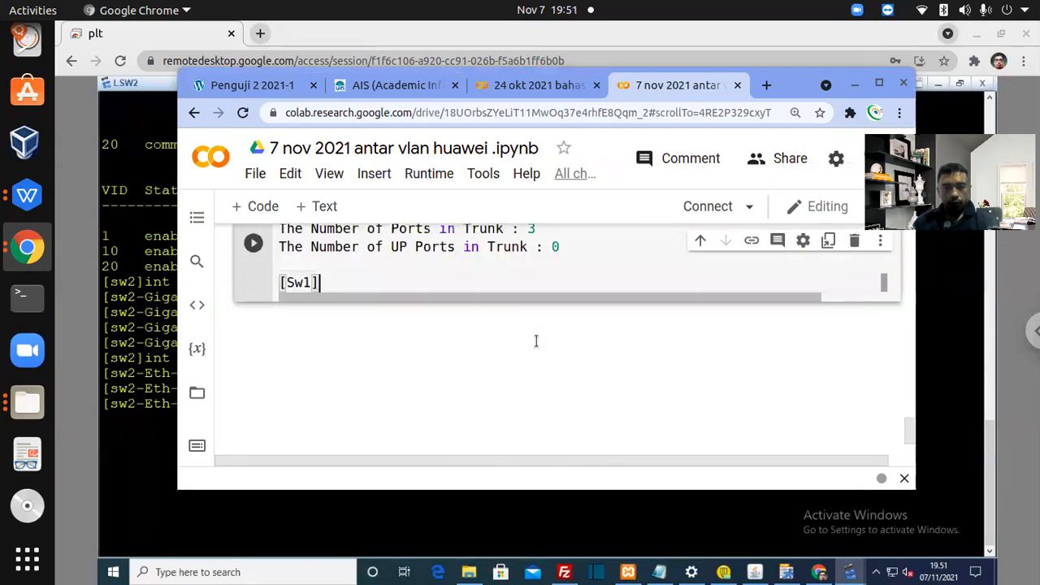
pyautogui.scroll(-1, 536, 339)
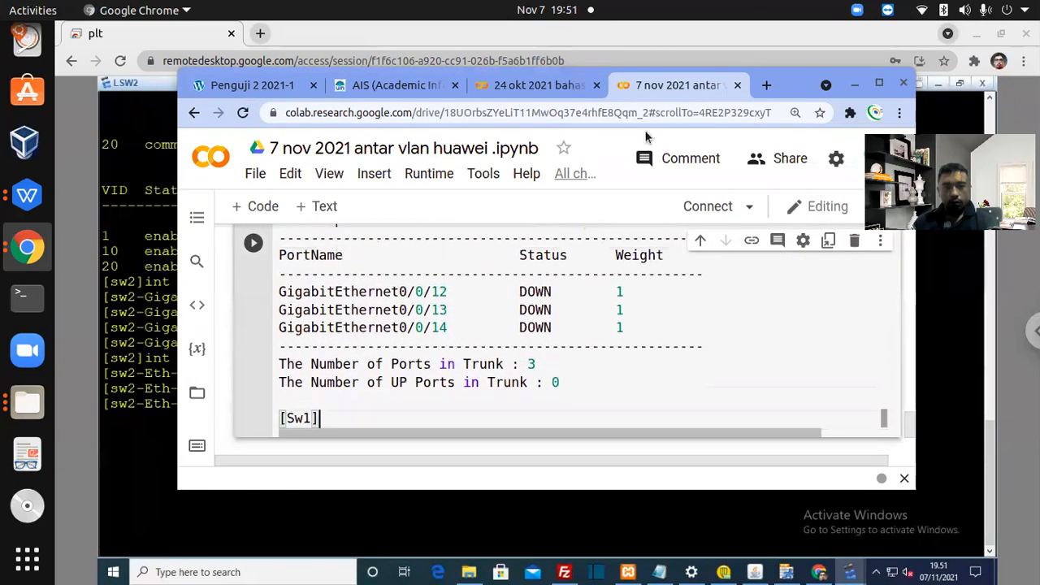
pyautogui.click(876, 84)
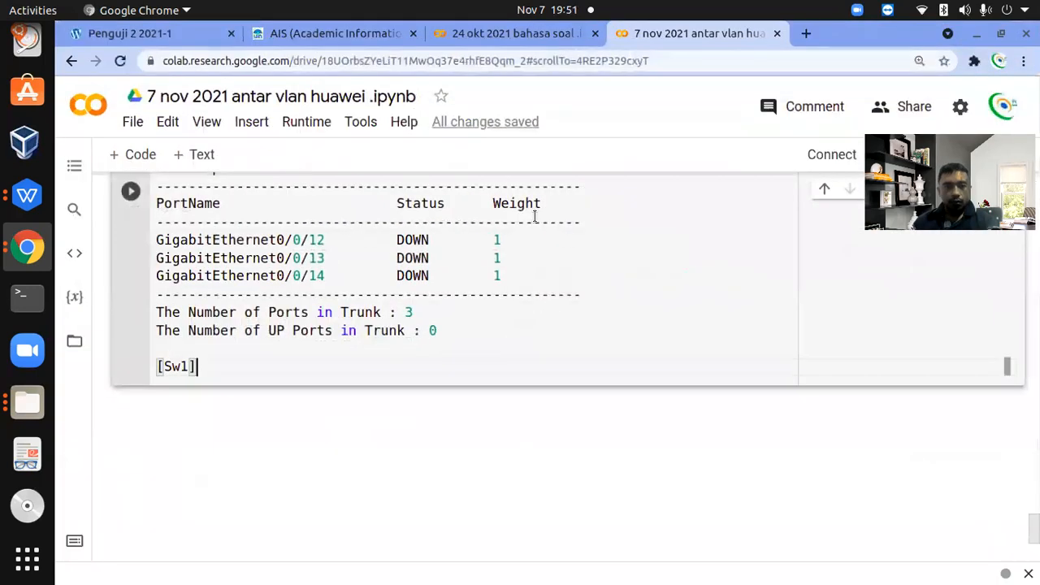
pyautogui.scroll(3, 535, 215)
pyautogui.scroll(3, 535, 216)
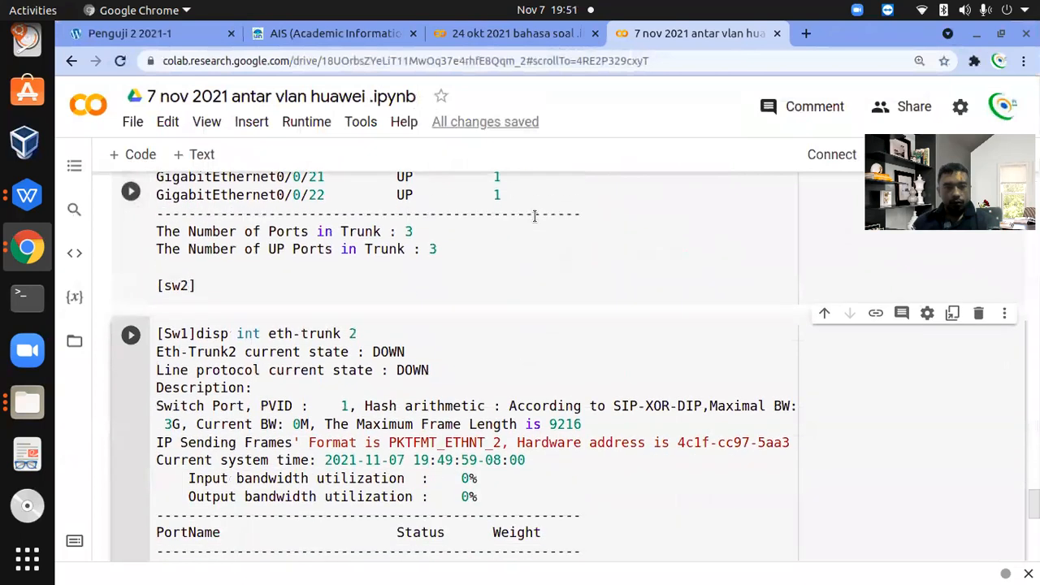
pyautogui.scroll(2, 534, 215)
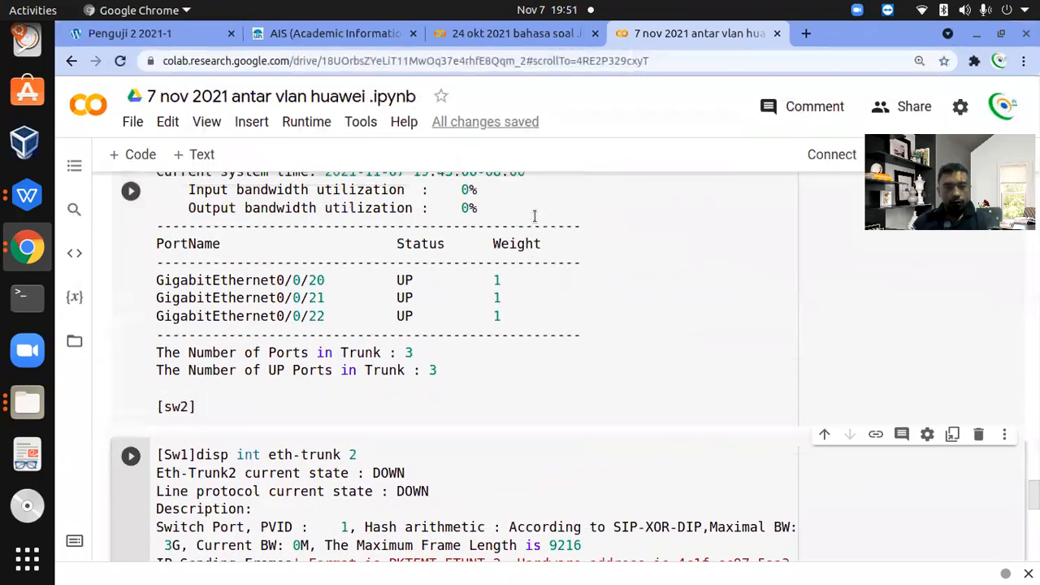
# Return to eNSP, open LSW1's console maximized, and copy its Eth-Trunk 2 commands from int eth-trunk 2 through q.
pyautogui.click(29, 267)
pyautogui.click(142, 286)
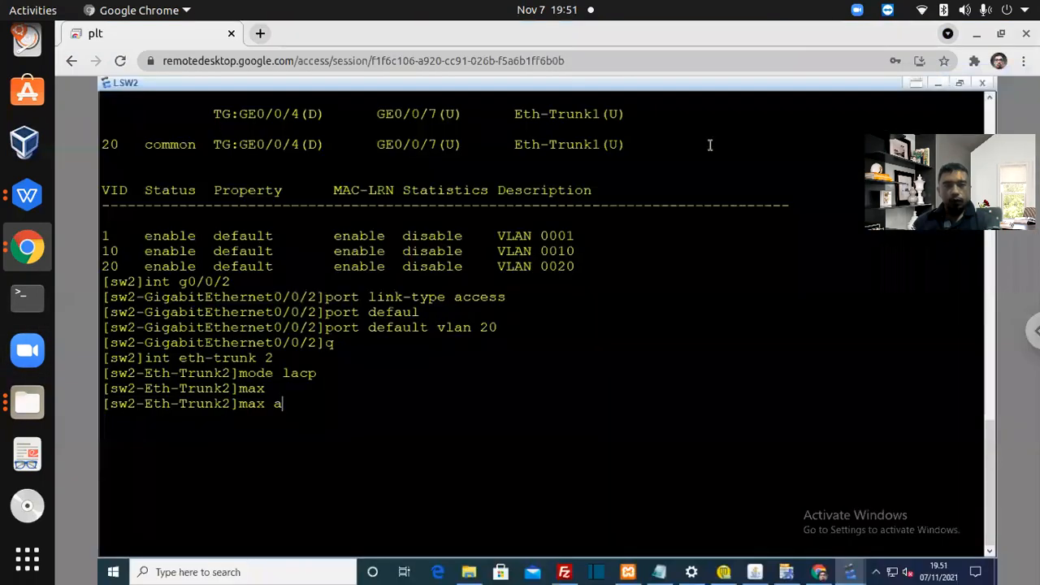
pyautogui.moveTo(852, 80); pyautogui.dragTo(833, 174)
pyautogui.click(456, 234)
pyautogui.doubleClick(456, 233)
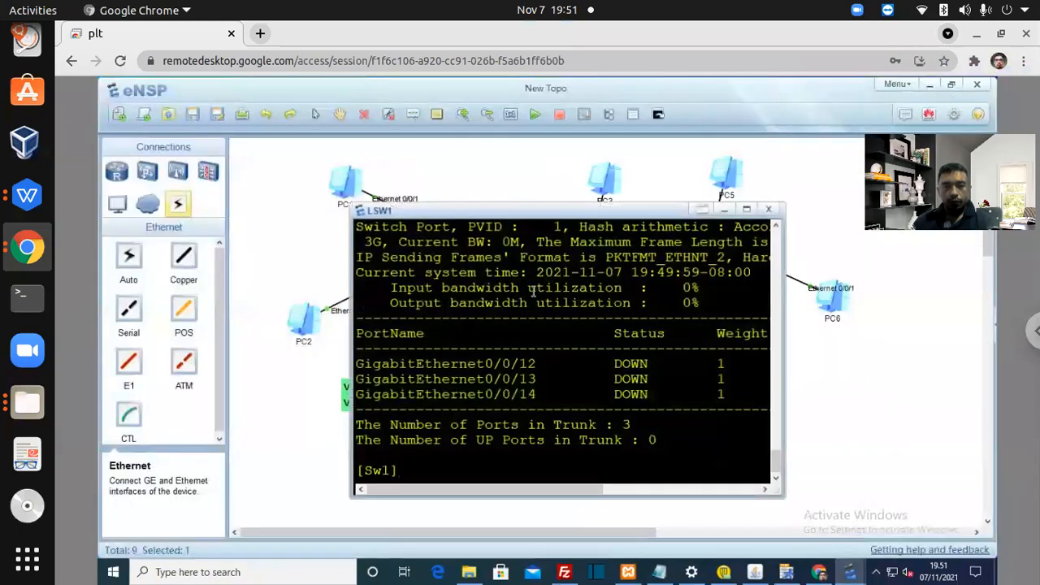
pyautogui.doubleClick(680, 213)
pyautogui.scroll(7, 433, 258)
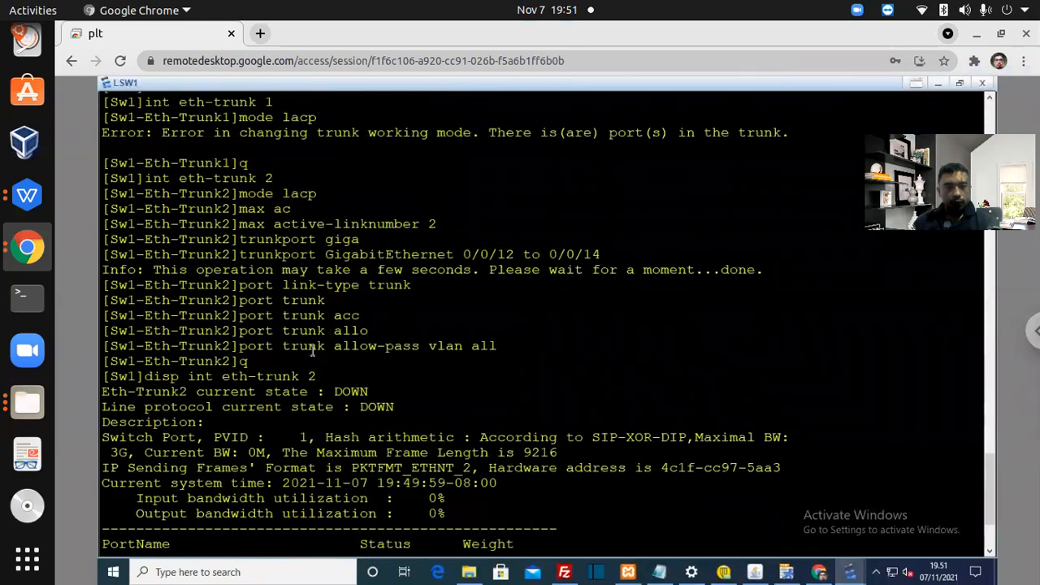
pyautogui.moveTo(255, 359); pyautogui.dragTo(96, 181)
pyautogui.rightClick(223, 222)
pyautogui.click(243, 233)
# In the Colab notebook, paste LSW1's Eth-Trunk 2 commands above the disp int eth-trunk 2 line, leaving a blank line between.
pyautogui.click(27, 246)
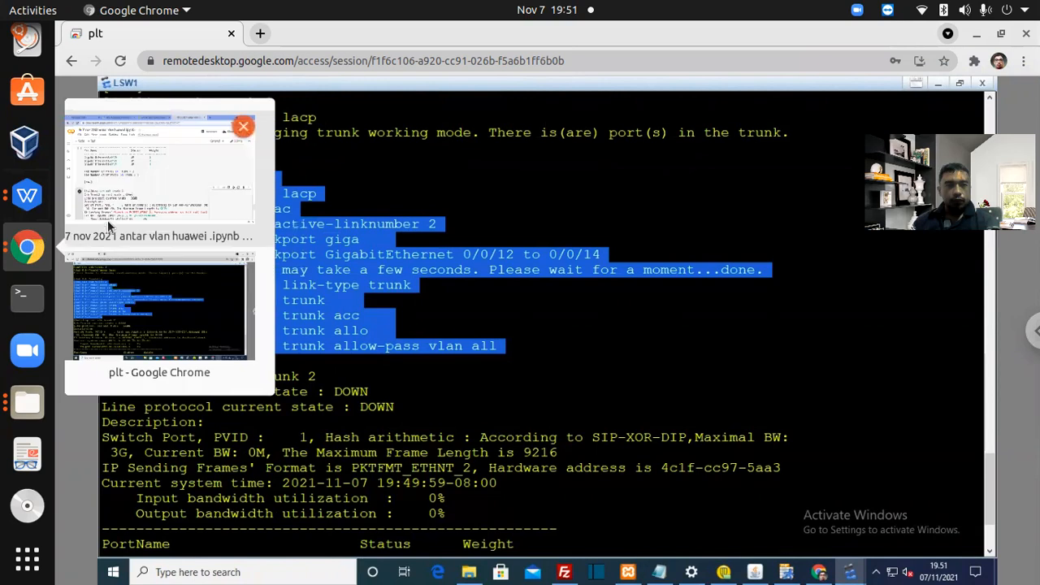
pyautogui.click(144, 197)
pyautogui.click(194, 294)
pyautogui.press('Left')
pyautogui.press('Left')
pyautogui.press('Left')
pyautogui.press('Left')
pyautogui.press('Left')
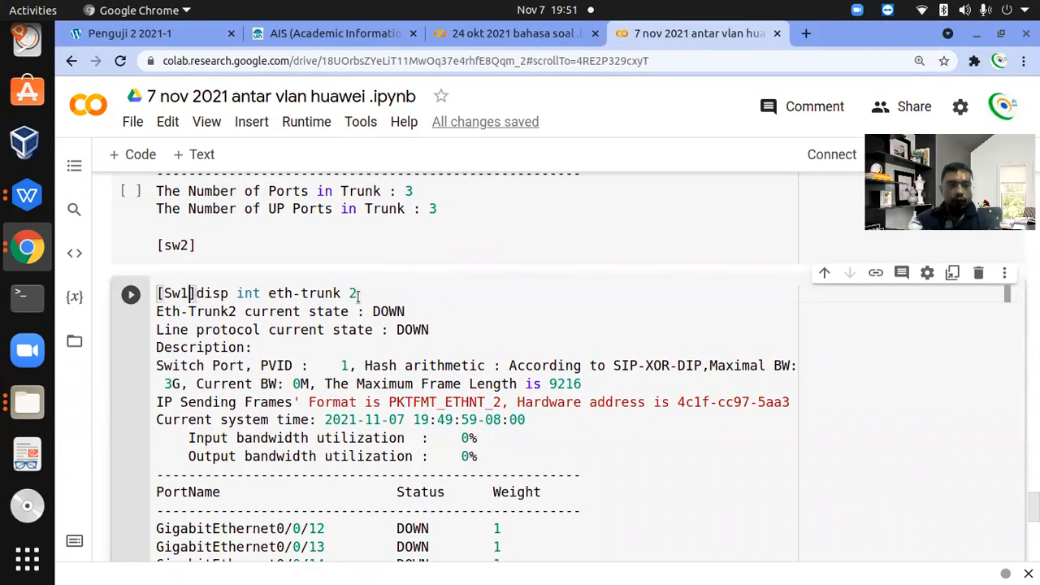
pyautogui.press('Return')
pyautogui.press('Return')
pyautogui.click(357, 296)
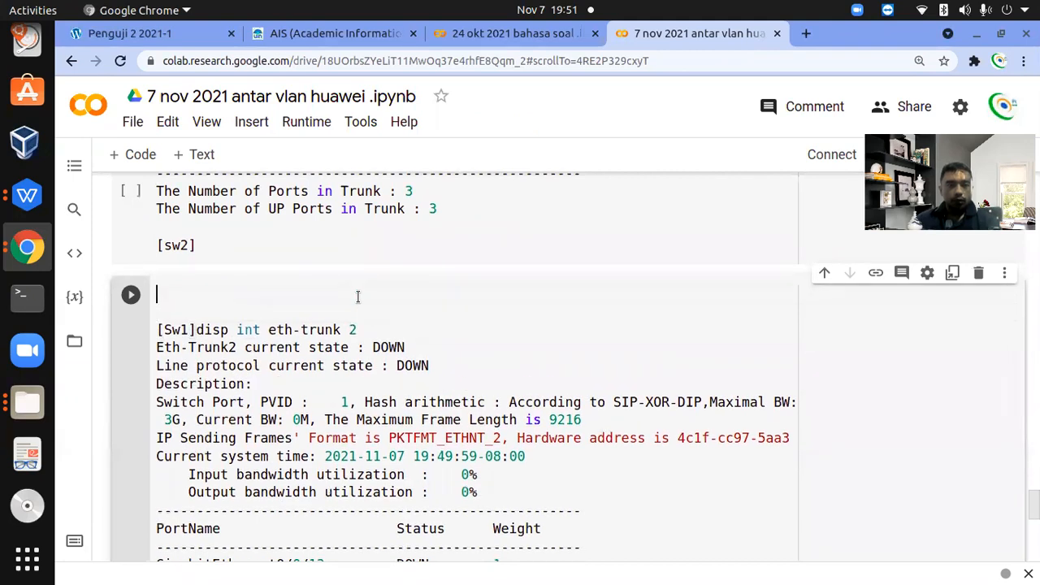
pyautogui.hotkey('ctrl', 'v')
# Delete the incomplete port trunk, port trunk acc, port trunk allo and max ac lines from the pasted LSW1 commands.
pyautogui.moveTo(415, 474); pyautogui.dragTo(148, 438)
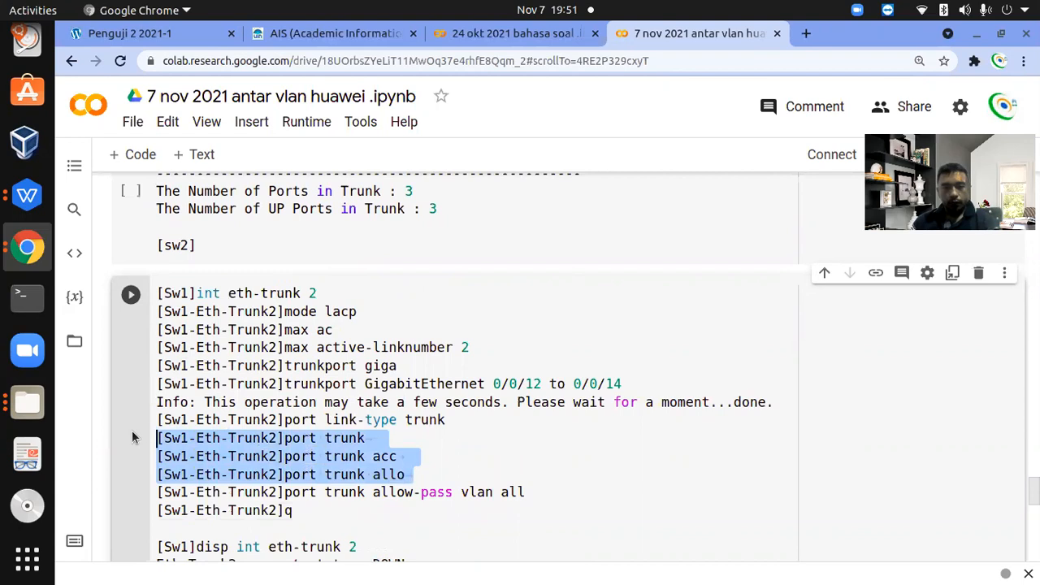
pyautogui.press('BackSpace')
pyautogui.moveTo(341, 332); pyautogui.dragTo(149, 336)
pyautogui.press('BackSpace')
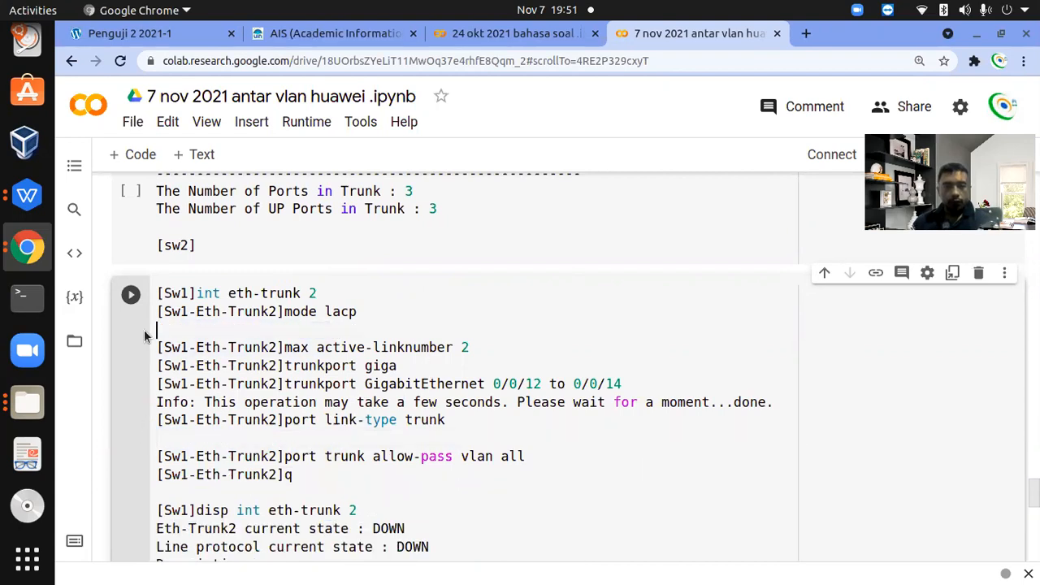
# Return to eNSP, put away LSW1's console, and bring up LSW2's console maximized.
pyautogui.moveTo(38, 254)
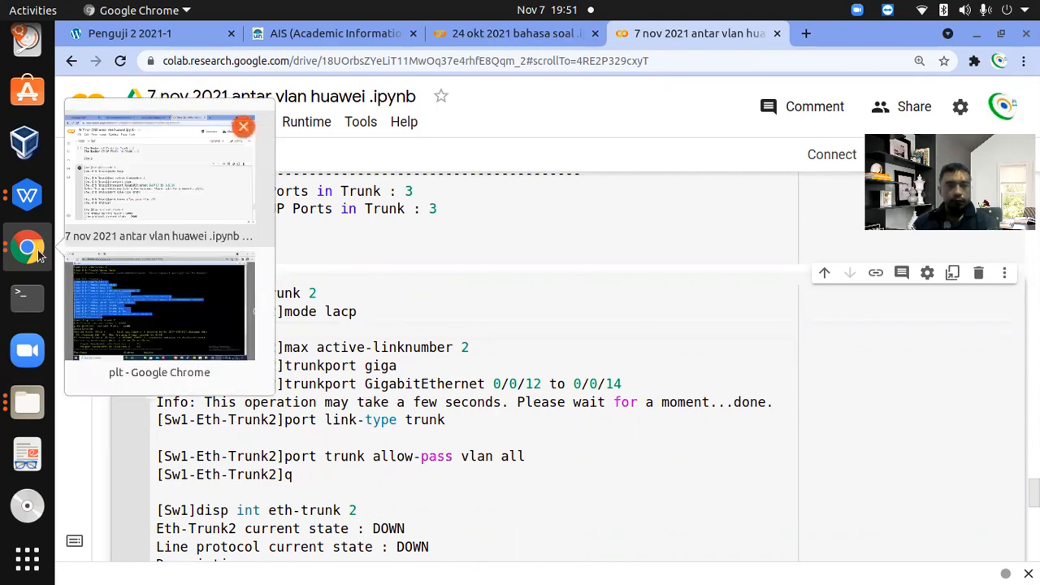
pyautogui.click(96, 294)
pyautogui.moveTo(877, 96); pyautogui.dragTo(762, 134)
pyautogui.click(767, 175)
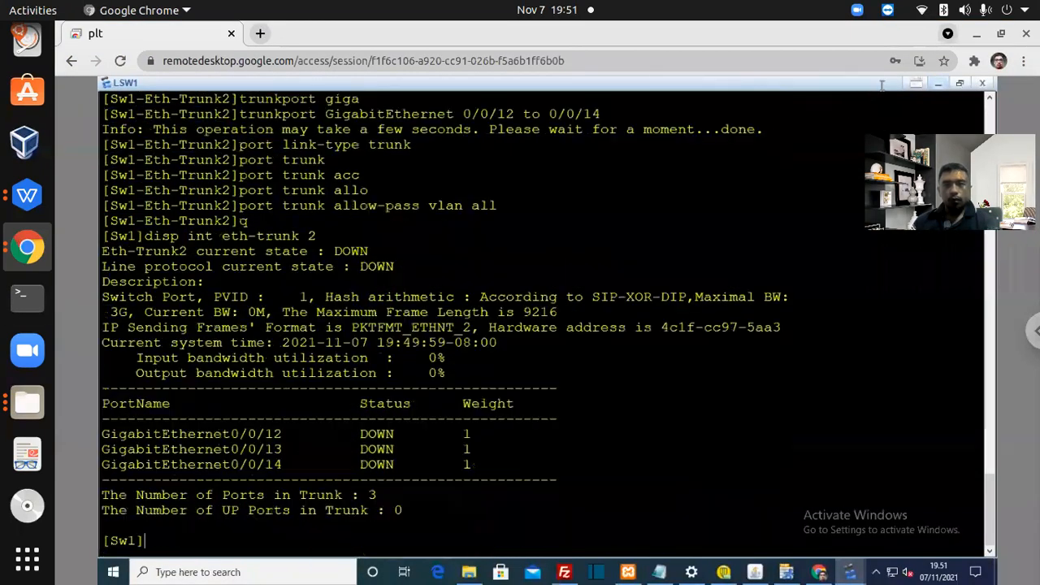
pyautogui.moveTo(856, 87); pyautogui.dragTo(691, 114)
pyautogui.click(833, 114)
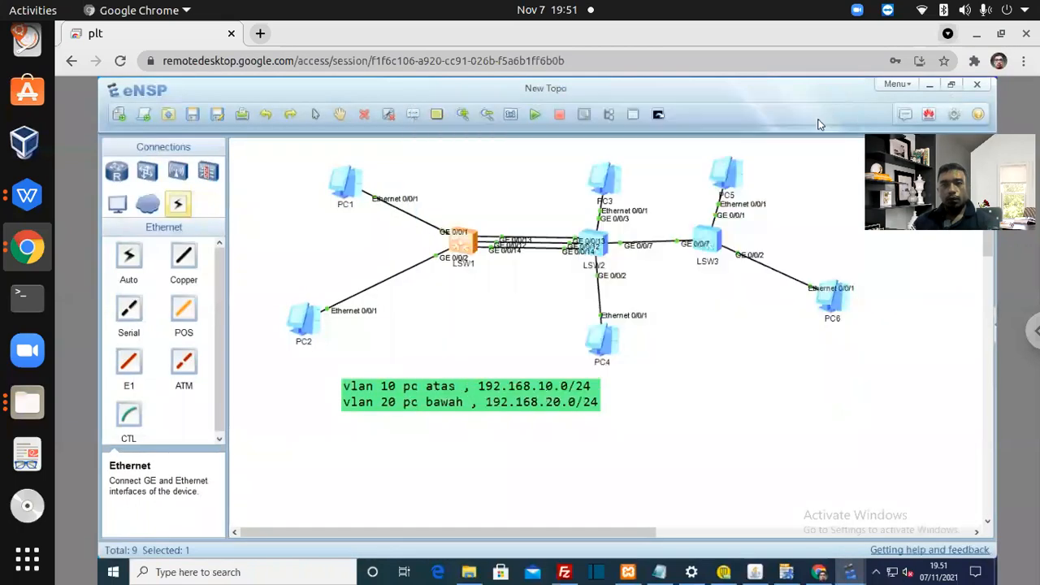
pyautogui.doubleClick(591, 240)
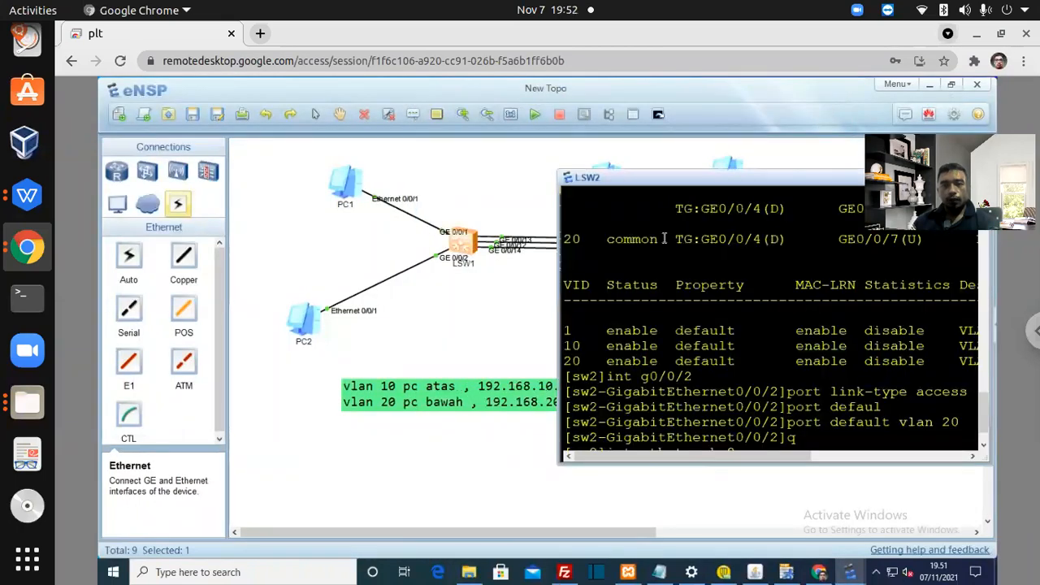
pyautogui.doubleClick(752, 178)
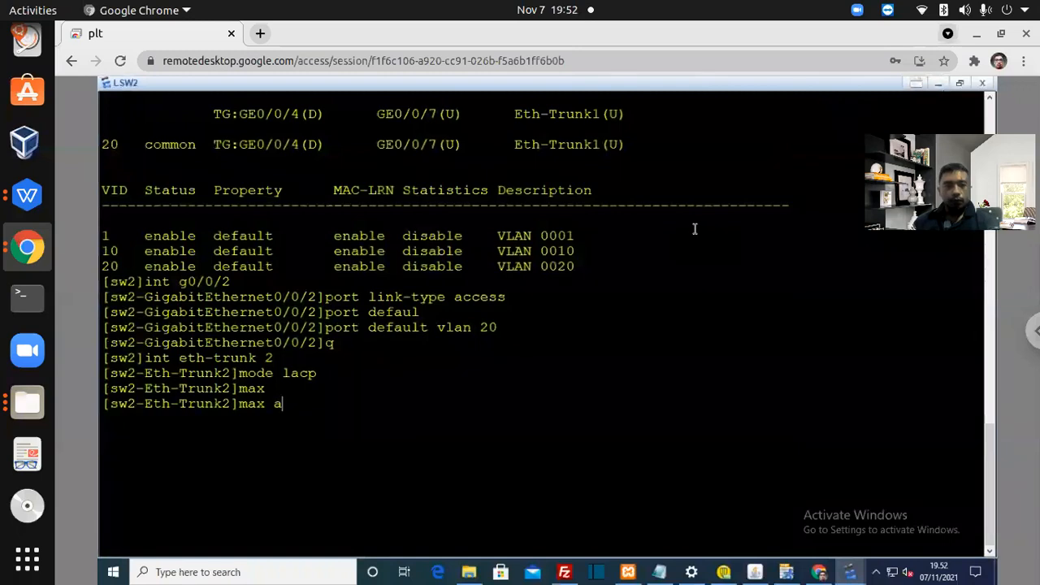
# Set the maximum active-linknumber of LSW2's Eth-Trunk 2 to 2.
pyautogui.write('ct')
pyautogui.press('Tab')
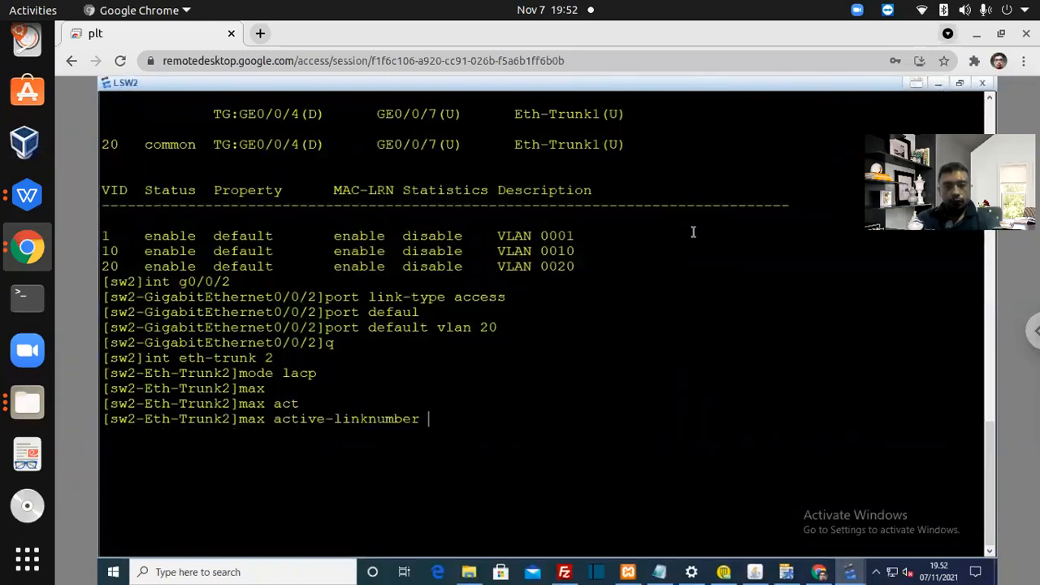
pyautogui.write('2')
pyautogui.press('Return')
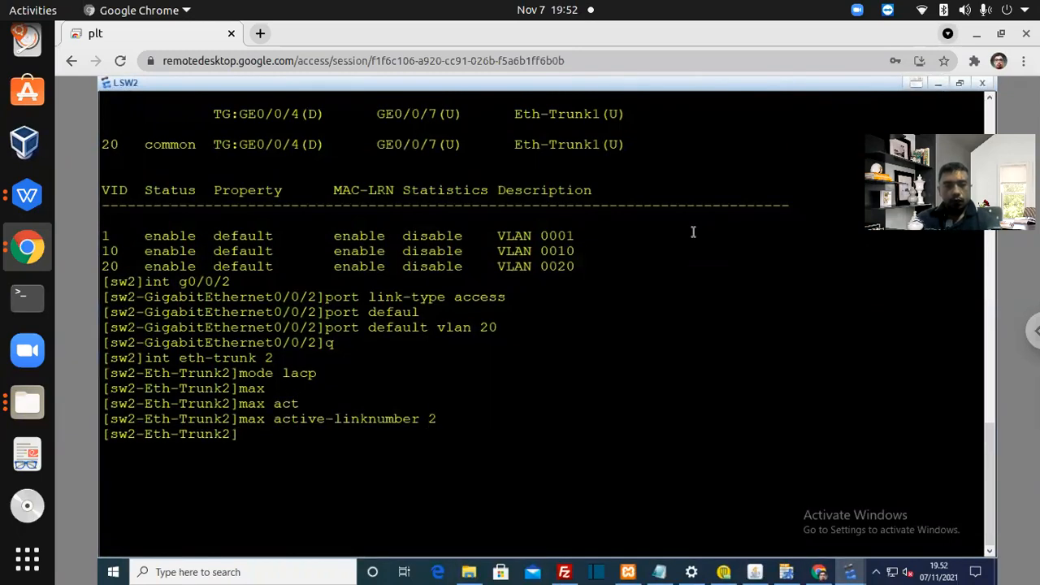
# Add GigabitEthernet 0/0/12 to 0/0/14 as trunkport members of LSW2's Eth-Trunk 2.
pyautogui.write('trunk')
pyautogui.press('Tab')
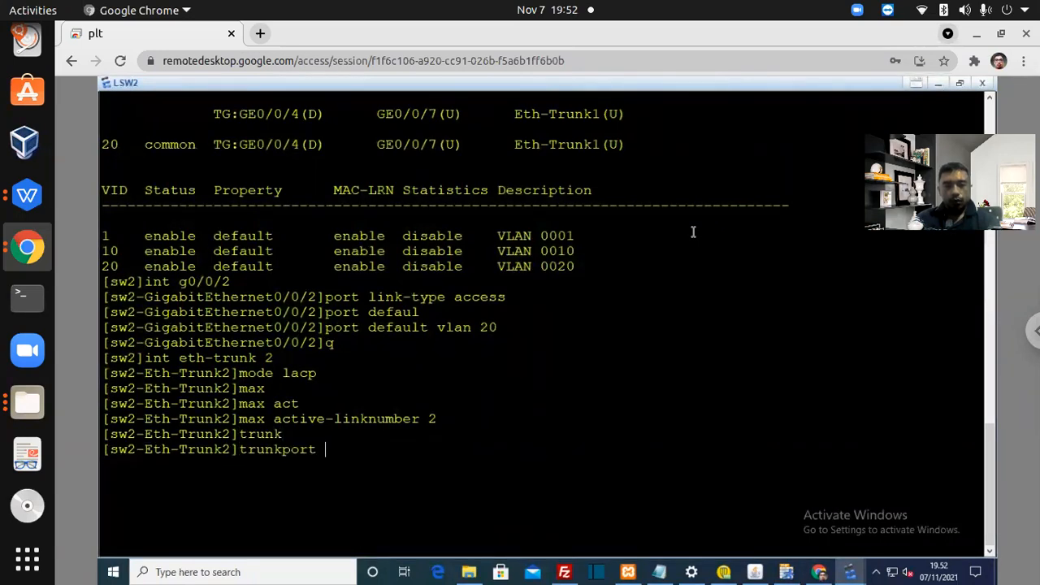
pyautogui.write('giga')
pyautogui.press('Tab')
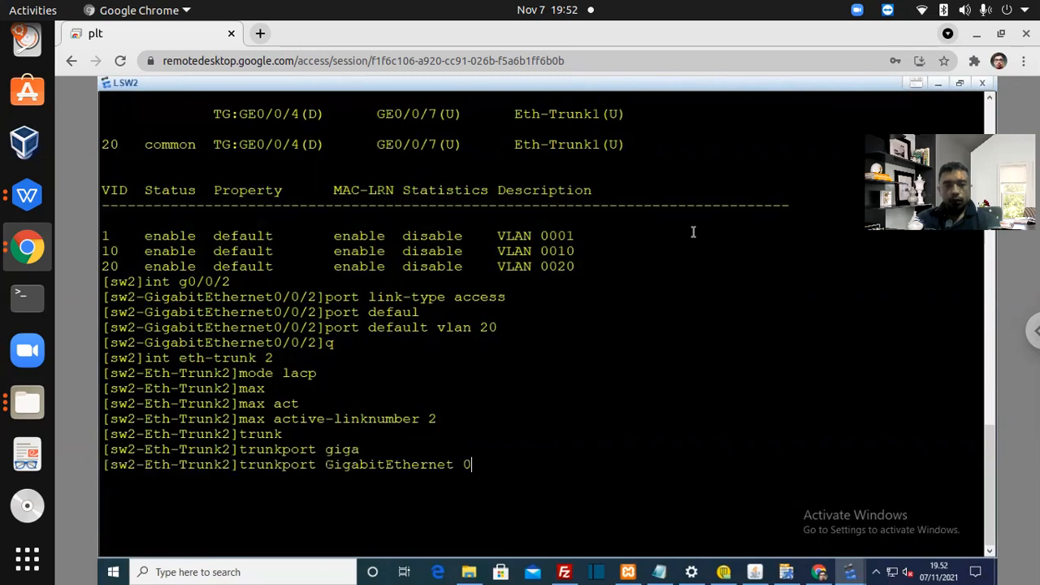
pyautogui.write('0/0/12 to 0/0/14')
pyautogui.press('Return')
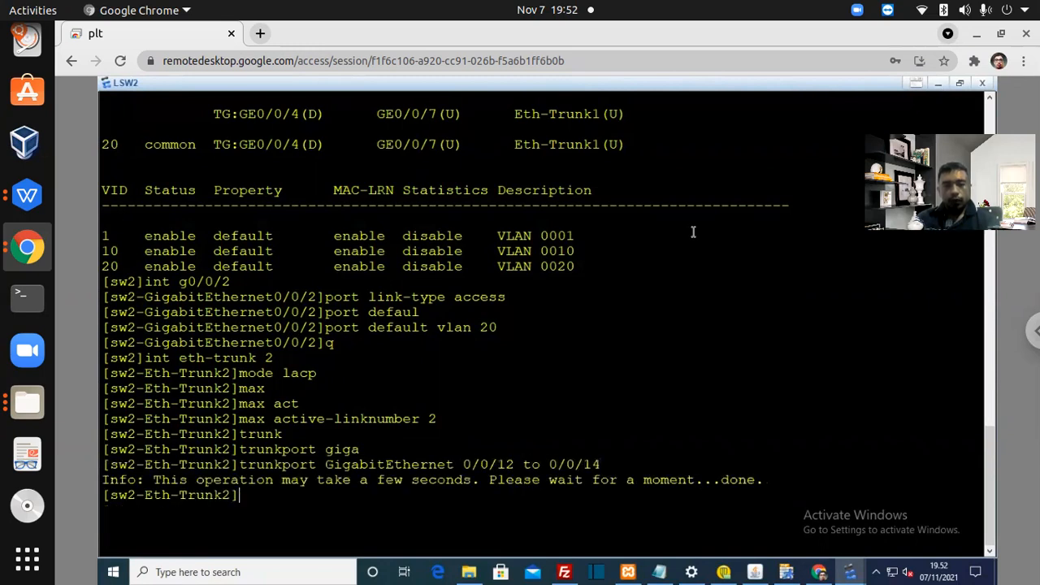
# Set LSW2's Eth-Trunk 2 to link-type trunk and allow all VLANs to pass.
pyautogui.write('port link-type trunk')
pyautogui.press('Return')
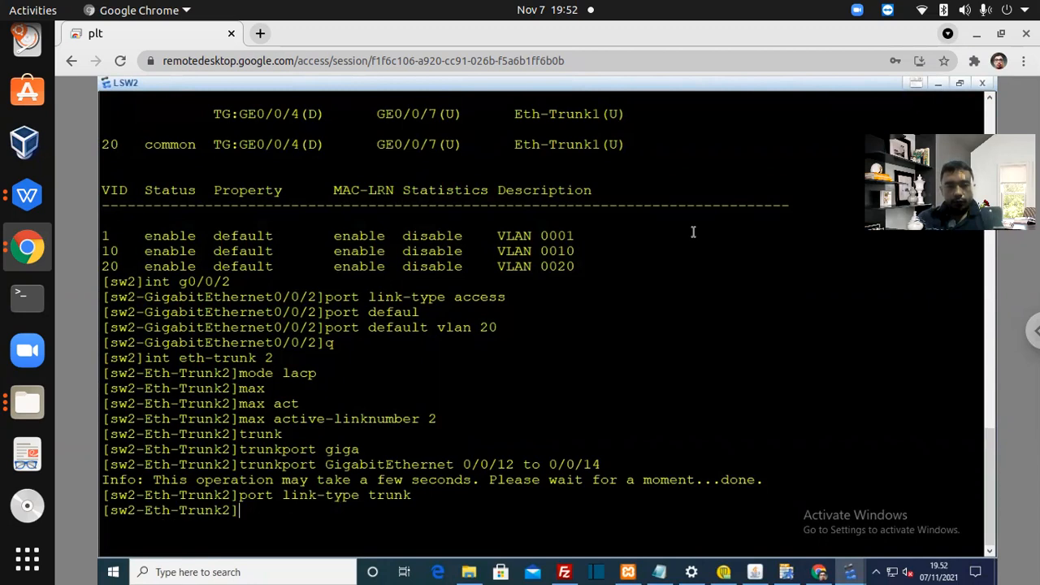
pyautogui.write('port trunk allow')
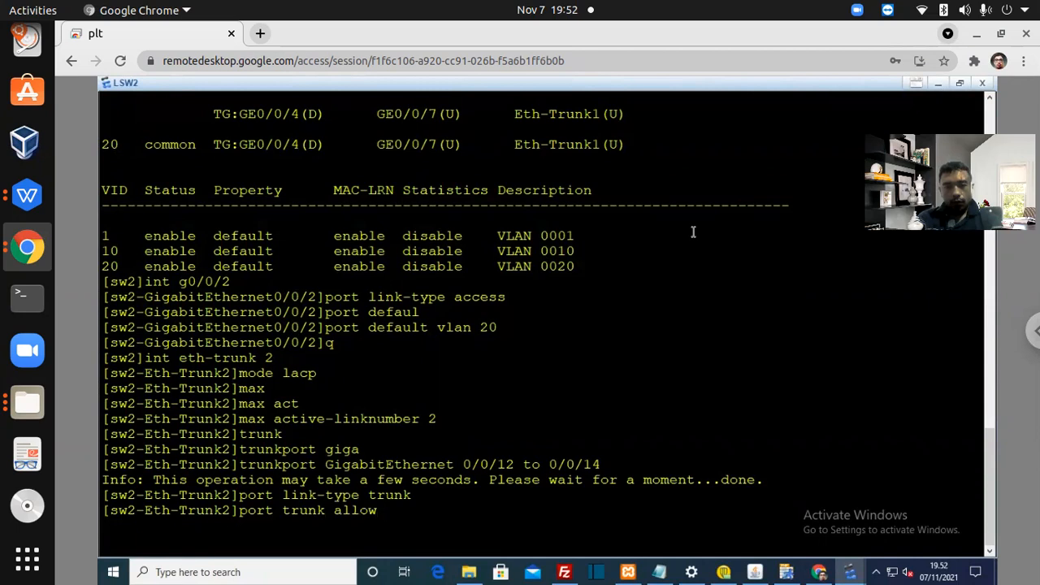
pyautogui.press('Tab')
pyautogui.write('vlan all')
pyautogui.press('Return')
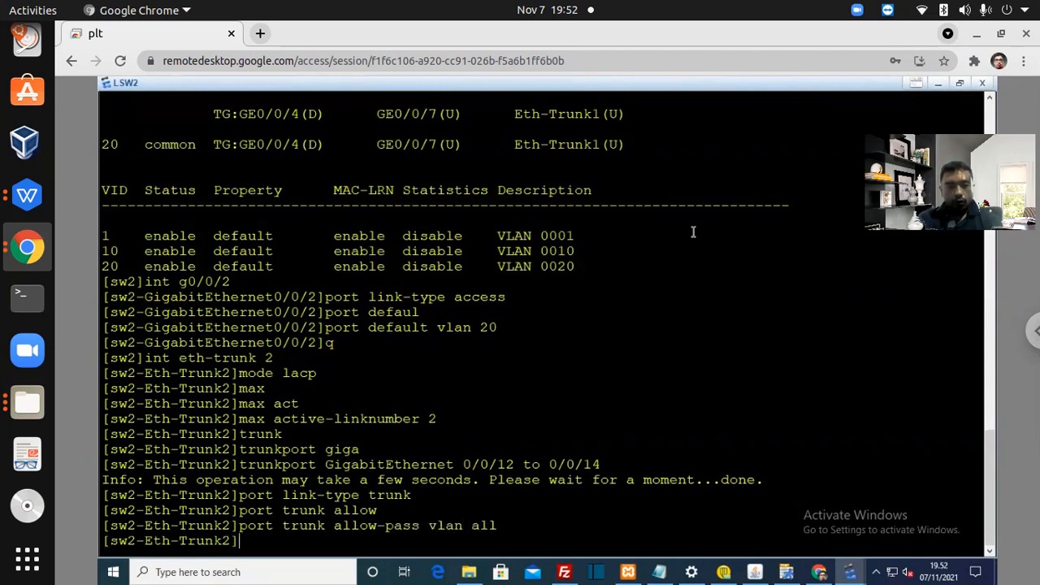
# Leave the Eth-Trunk 2 view on LSW2 and display the Eth-Trunk 2 interface status.
pyautogui.write('q')
pyautogui.press('Return')
pyautogui.write('disp ')
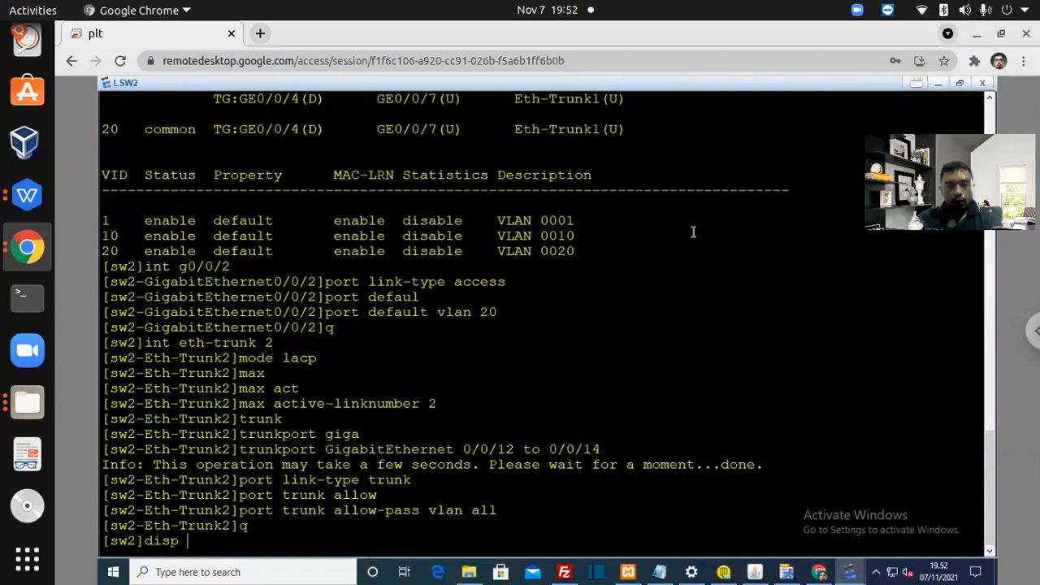
pyautogui.write('int eth')
pyautogui.press('Tab')
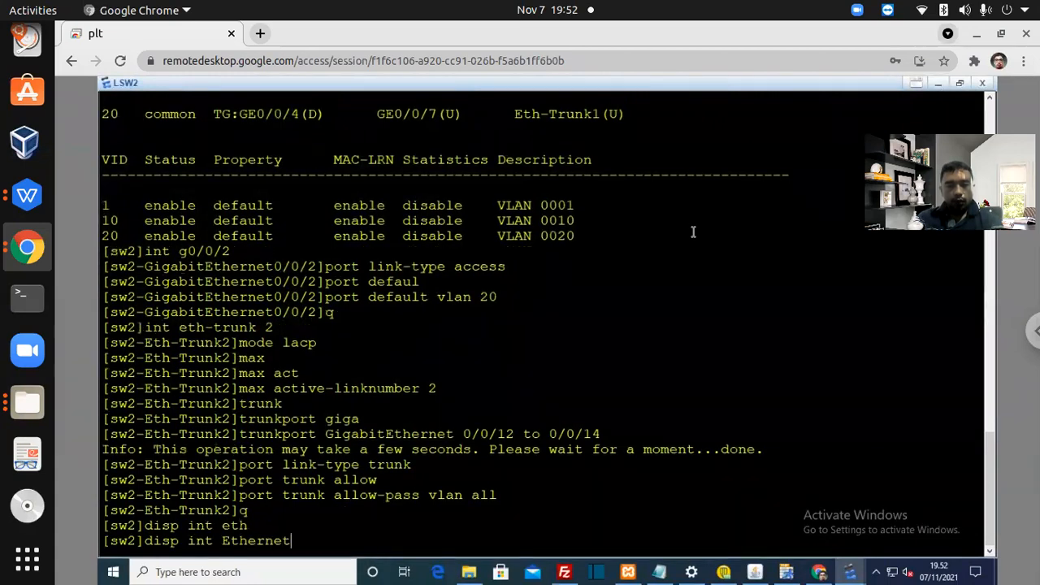
pyautogui.press('BackSpace')
pyautogui.press('BackSpace')
pyautogui.press('BackSpace')
pyautogui.press('BackSpace')
pyautogui.write('h-trunk 2')
pyautogui.press('Return')
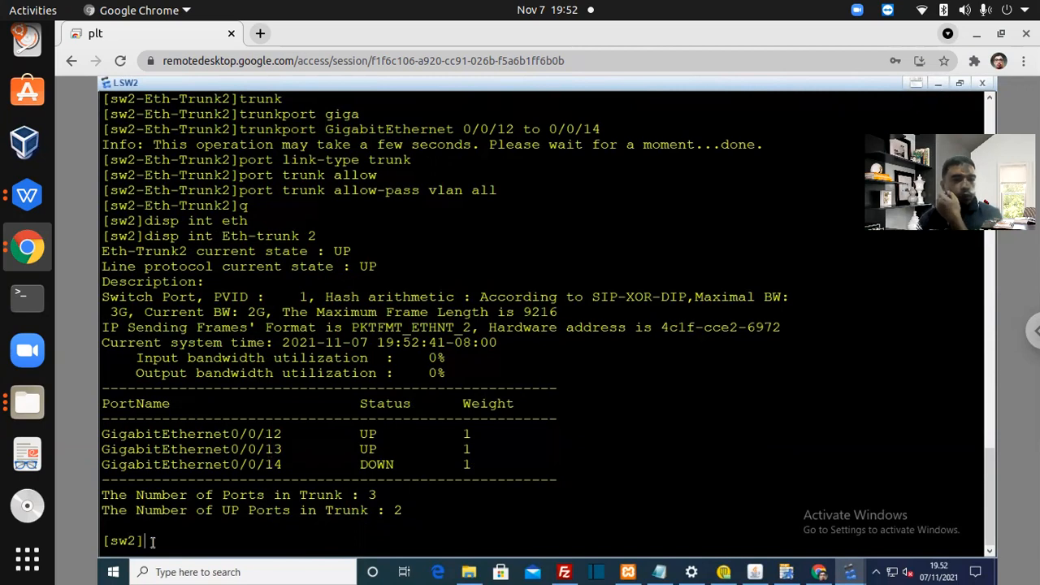
# Copy the LSW2 console text from the exit of GigabitEthernet0/0/2 through the Eth-Trunk 2 configuration and status output.
pyautogui.moveTo(92, 348); pyautogui.dragTo(73, 238)
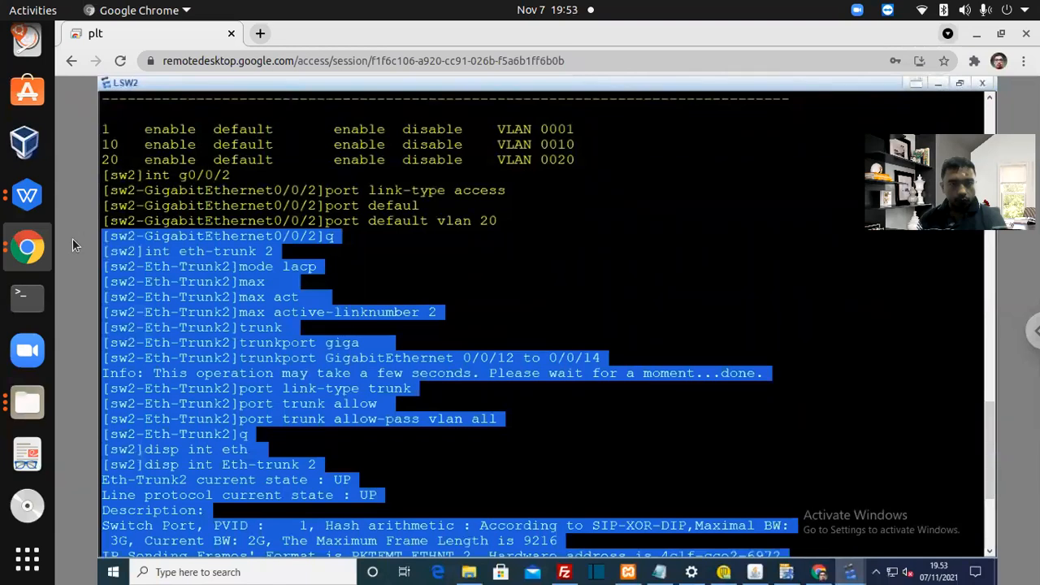
pyautogui.rightClick(218, 287)
pyautogui.click(231, 296)
# Switch to the Colab notebook and paste the LSW2 console text at the end of the last code cell, below the LSW1 output.
pyautogui.moveTo(32, 256)
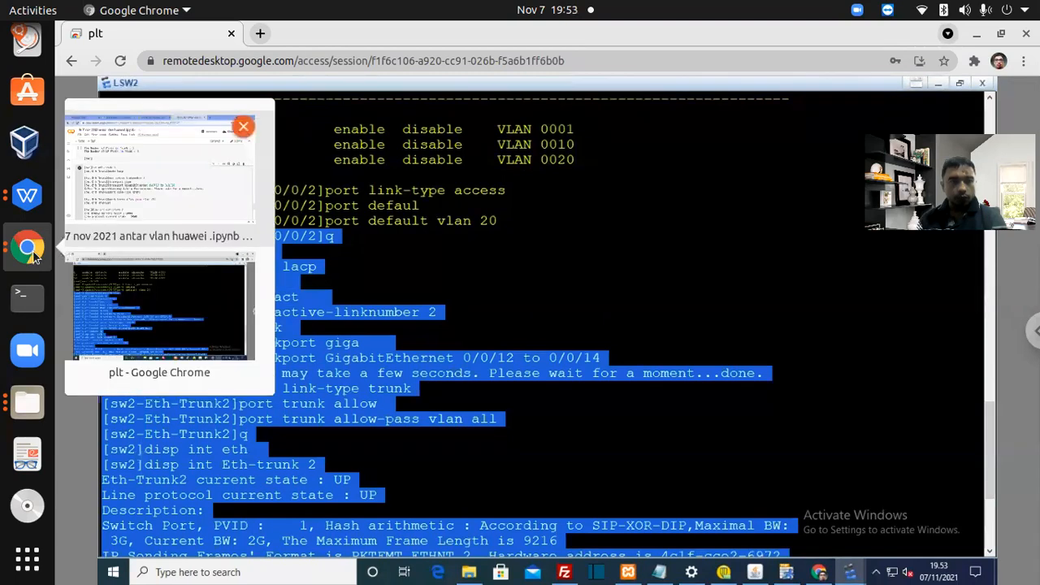
pyautogui.click(145, 207)
pyautogui.scroll(-10, 537, 399)
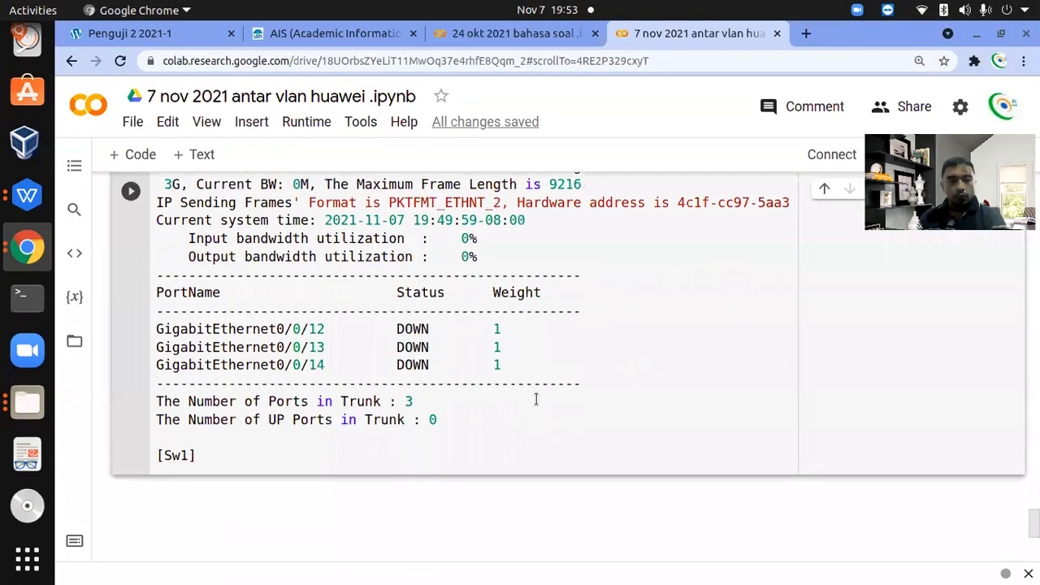
pyautogui.scroll(-3, 536, 399)
pyautogui.click(269, 226)
pyautogui.press('Return')
pyautogui.press('Return')
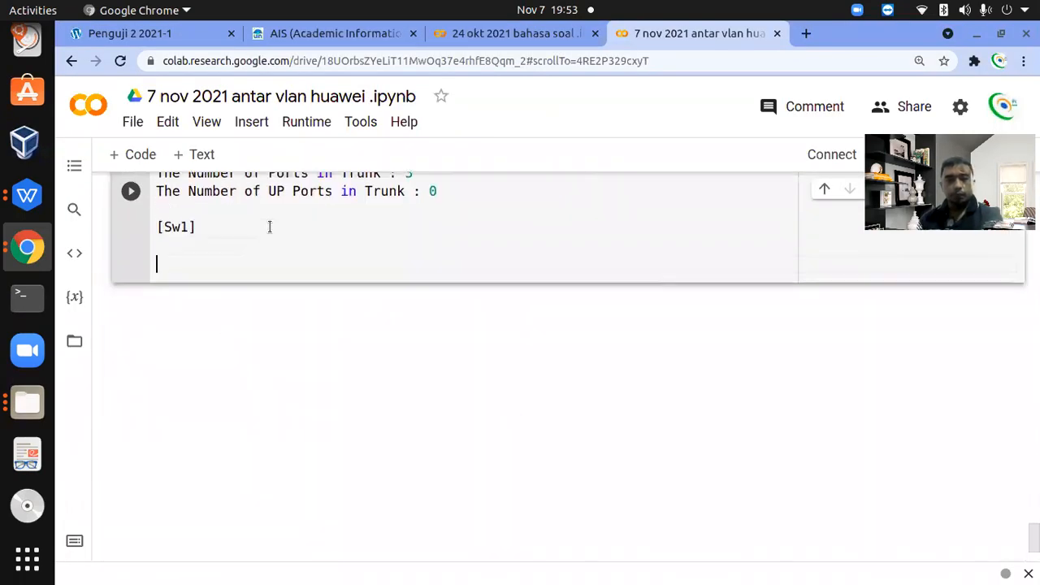
pyautogui.press('Return')
pyautogui.hotkey('ctrl', 'v')
# Delete the "[sw2-GigabitEthernet0/0/2]q" line at the start of the pasted LSW2 text.
pyautogui.scroll(10, 373, 268)
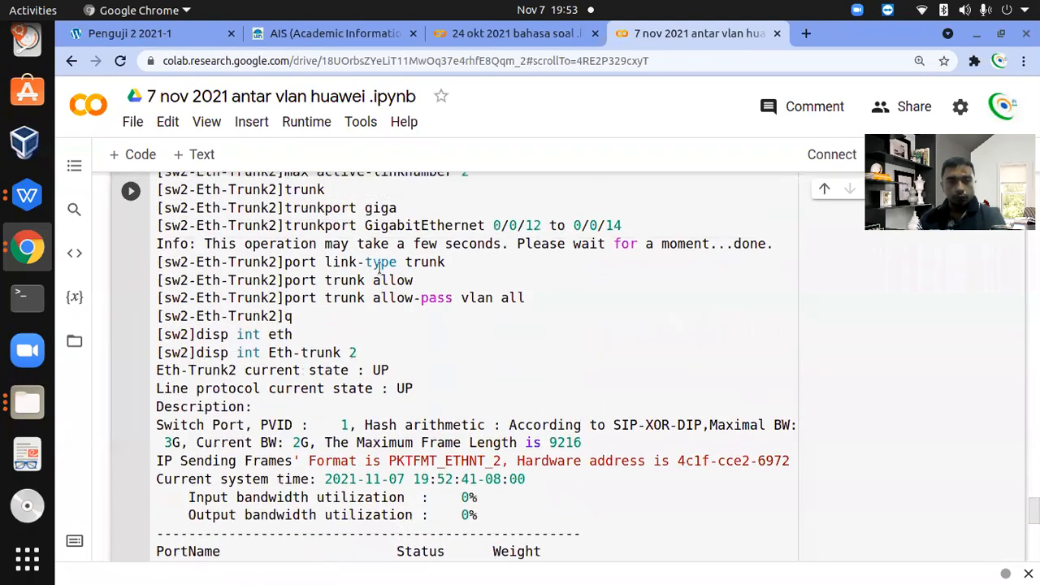
pyautogui.scroll(-2, 358, 360)
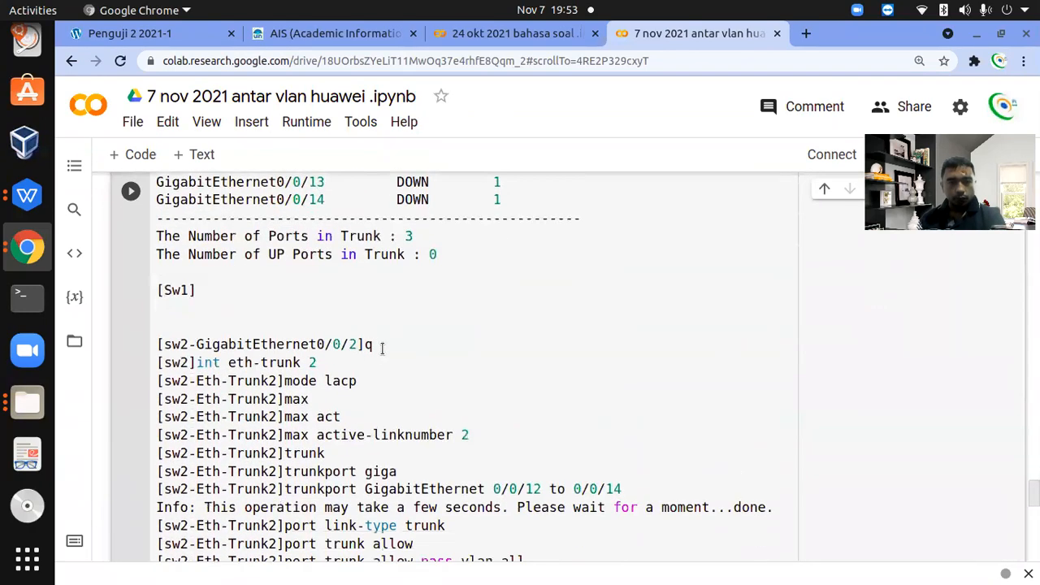
pyautogui.moveTo(382, 347); pyautogui.dragTo(125, 353)
pyautogui.press('BackSpace')
pyautogui.scroll(-4, 433, 338)
pyautogui.scroll(-8, 433, 338)
pyautogui.scroll(2, 413, 262)
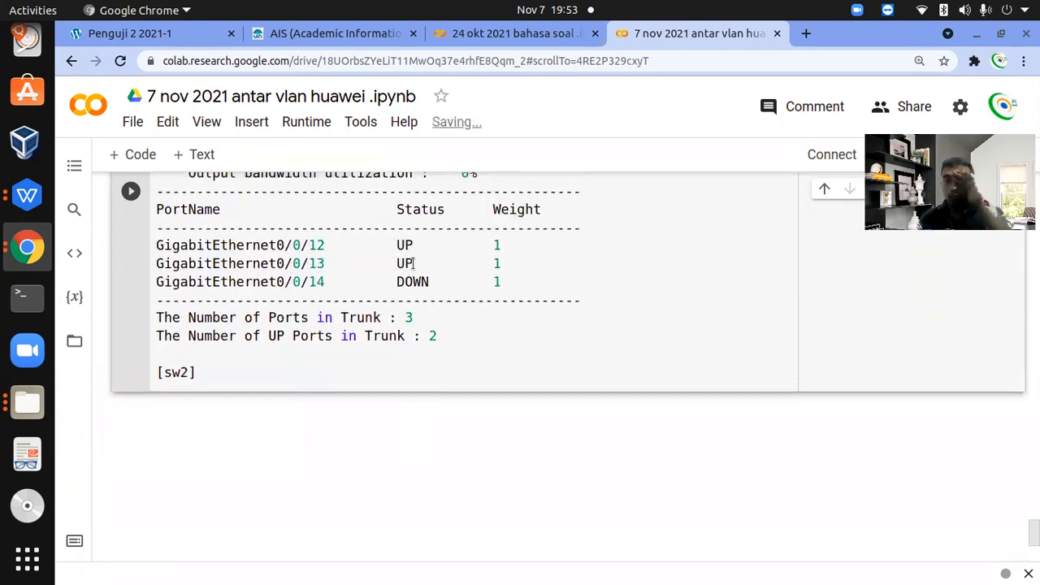
# Switch back to the remote eNSP session and display the Eth-Trunk 2 interface status on LSW1.
pyautogui.click(27, 248)
pyautogui.click(140, 299)
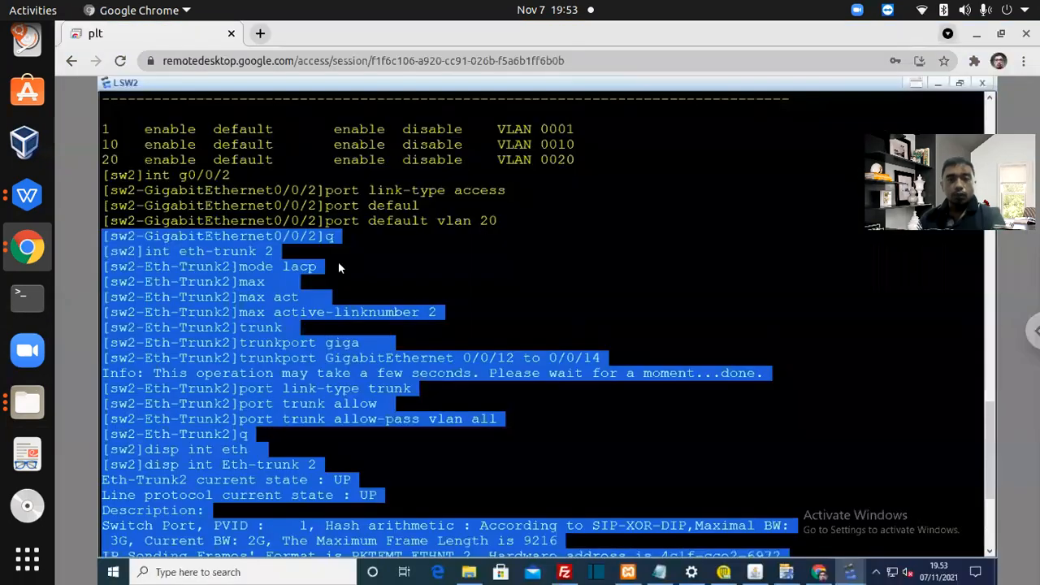
pyautogui.doubleClick(878, 87)
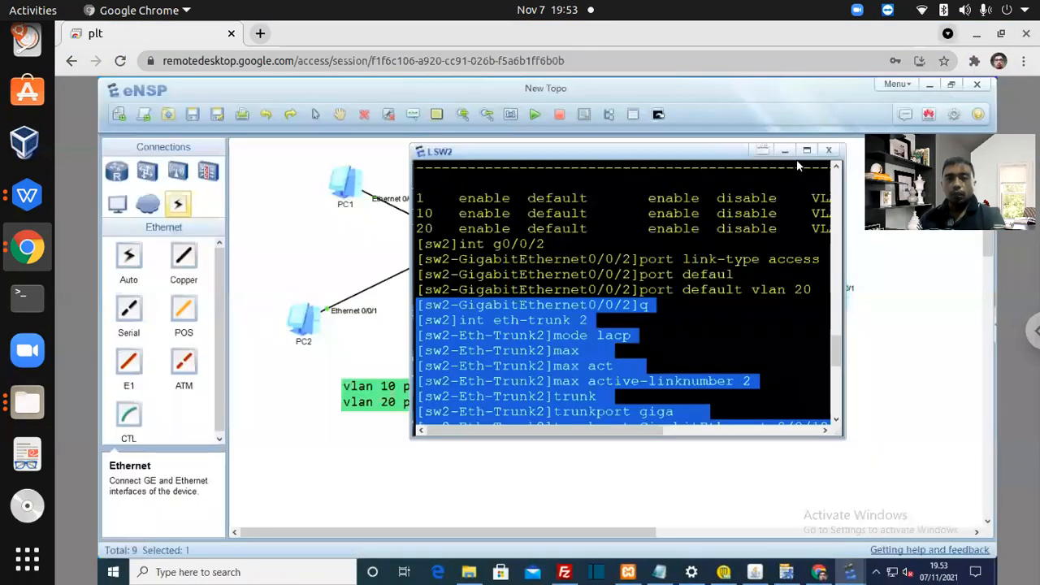
pyautogui.click(479, 280)
pyautogui.doubleClick(457, 254)
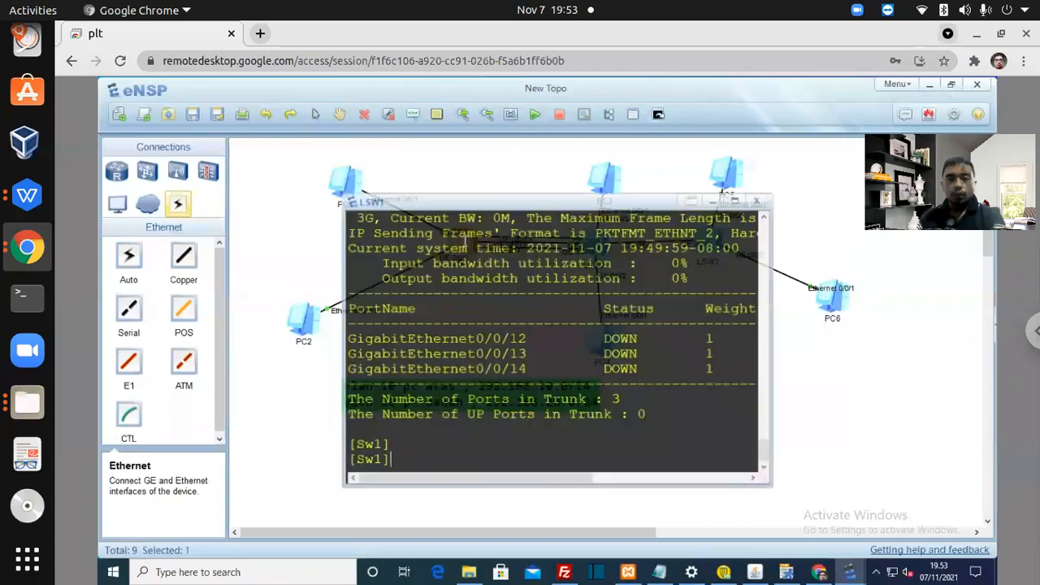
pyautogui.press('Up')
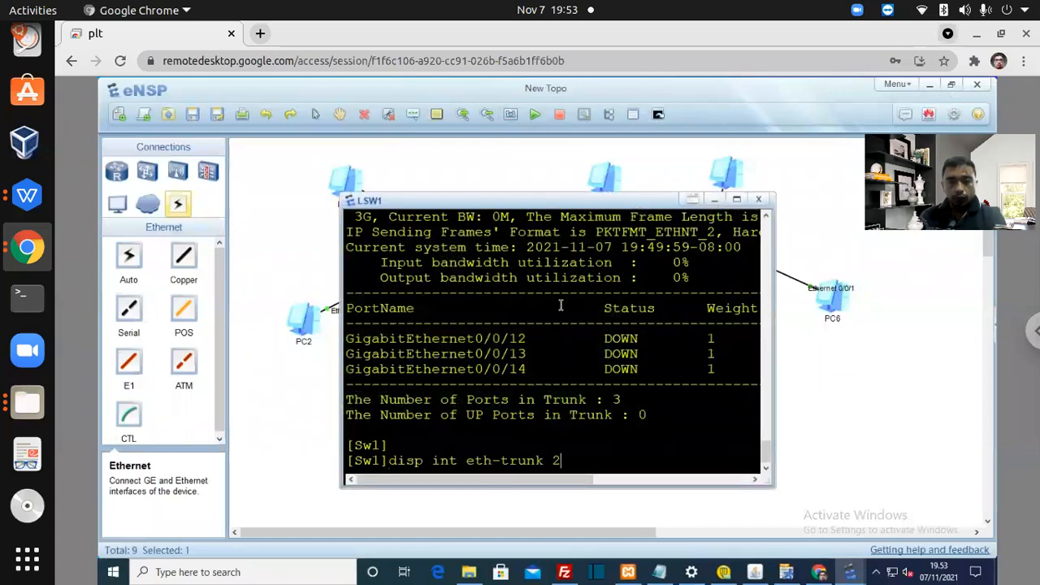
pyautogui.press('Return')
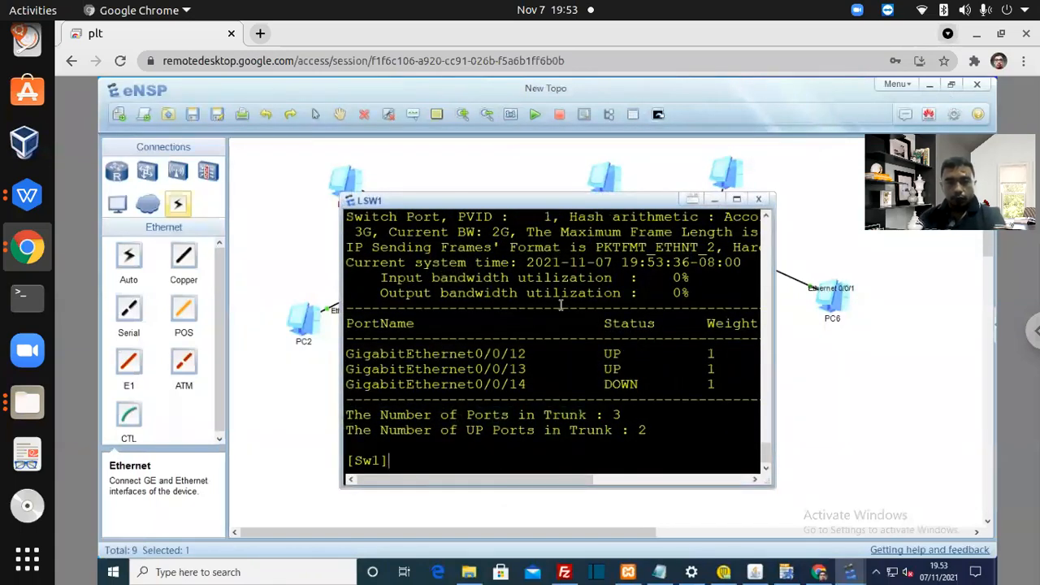
# Maximize the LSW1 console and copy the latest "disp int eth-trunk 2" command with its complete output.
pyautogui.click(737, 199)
pyautogui.scroll(5, 154, 390)
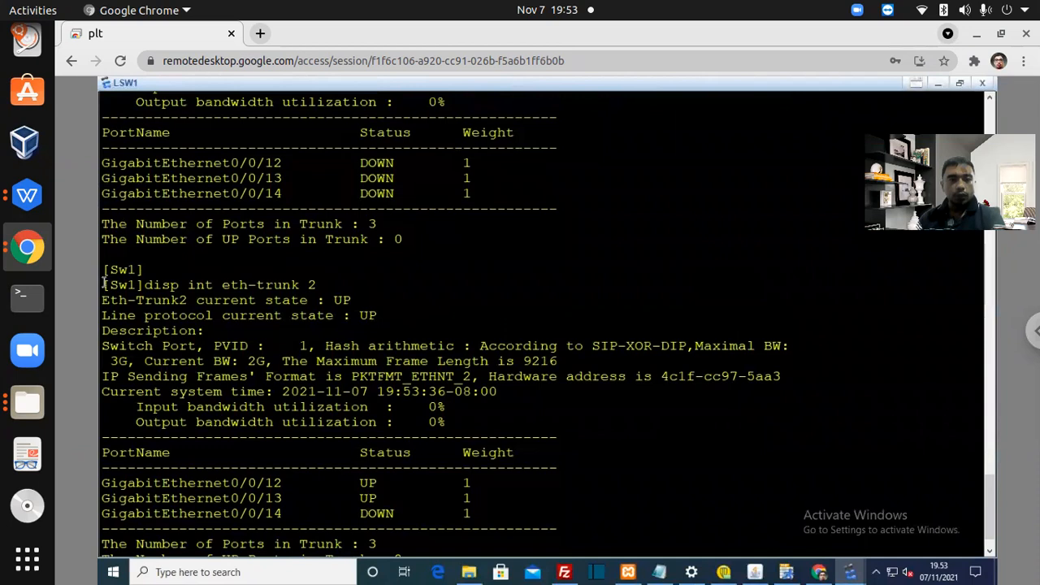
pyautogui.moveTo(107, 285); pyautogui.dragTo(160, 544)
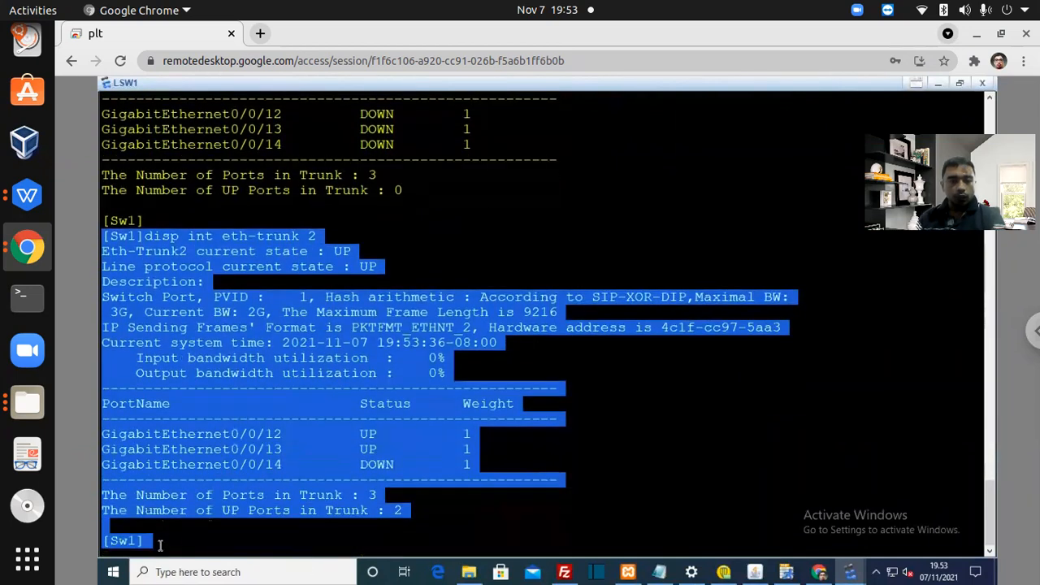
pyautogui.rightClick(193, 373)
pyautogui.click(240, 384)
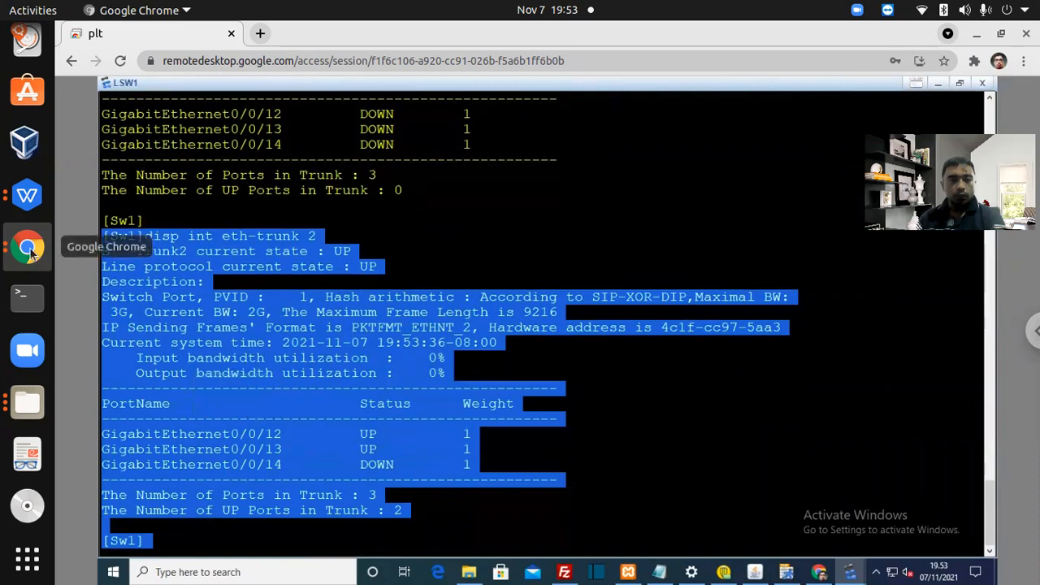
# Switch to the Colab notebook and paste the LSW1 Eth-Trunk 2 status on a new line after the LSW2 output.
pyautogui.click(30, 252)
pyautogui.click(182, 194)
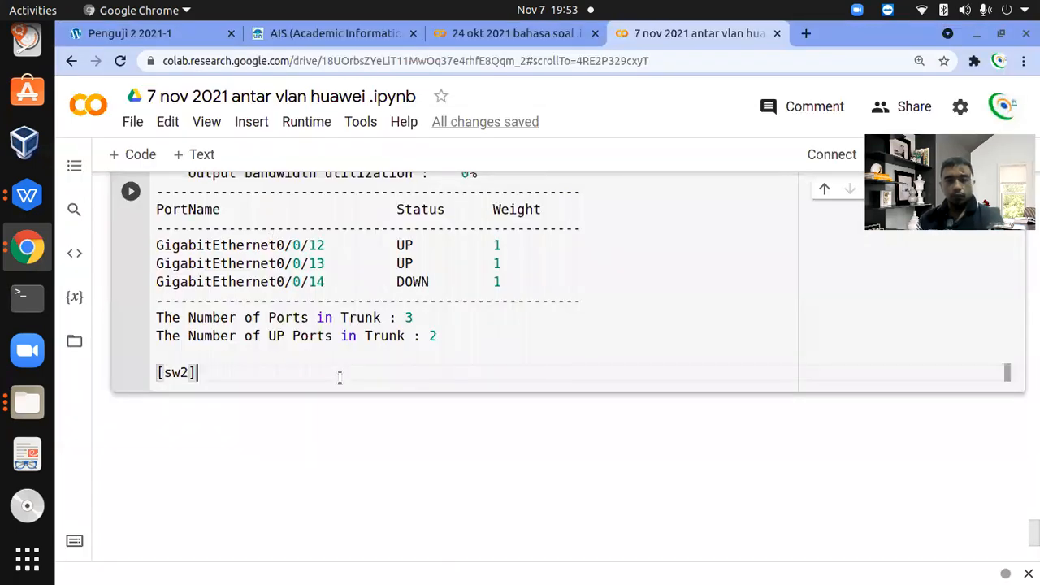
pyautogui.press('Return')
pyautogui.hotkey('ctrl', 'v')
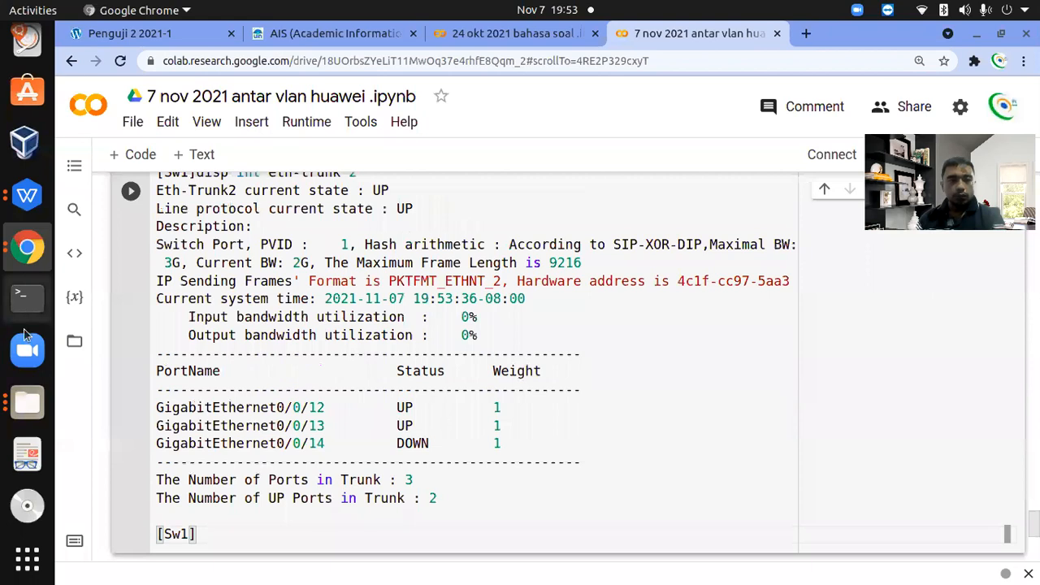
# Return to the remote eNSP topology, minimize the LSW1 console, and ping 192.168.20.1 from PC4.
pyautogui.click(28, 249)
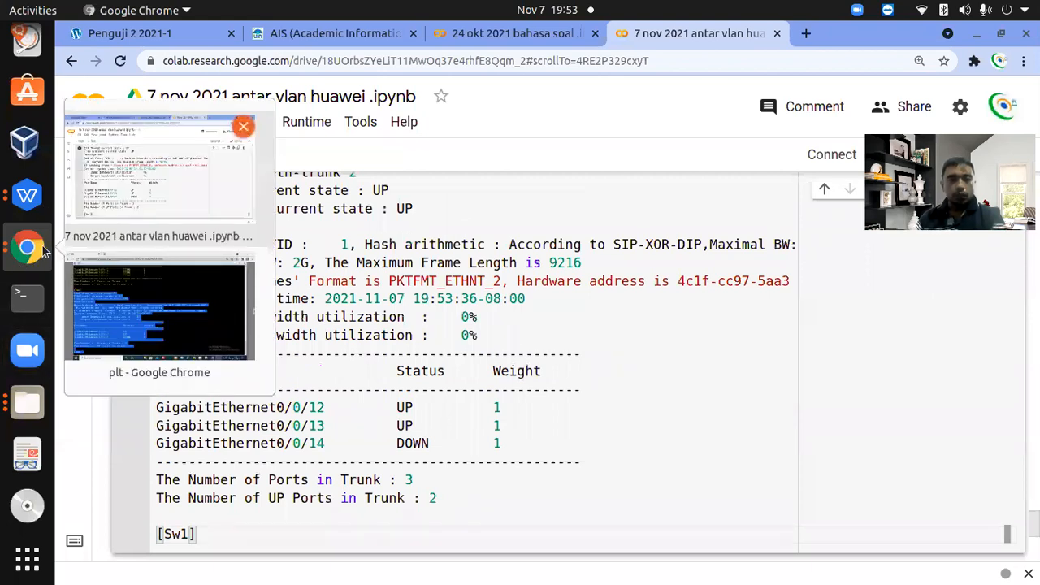
pyautogui.click(139, 202)
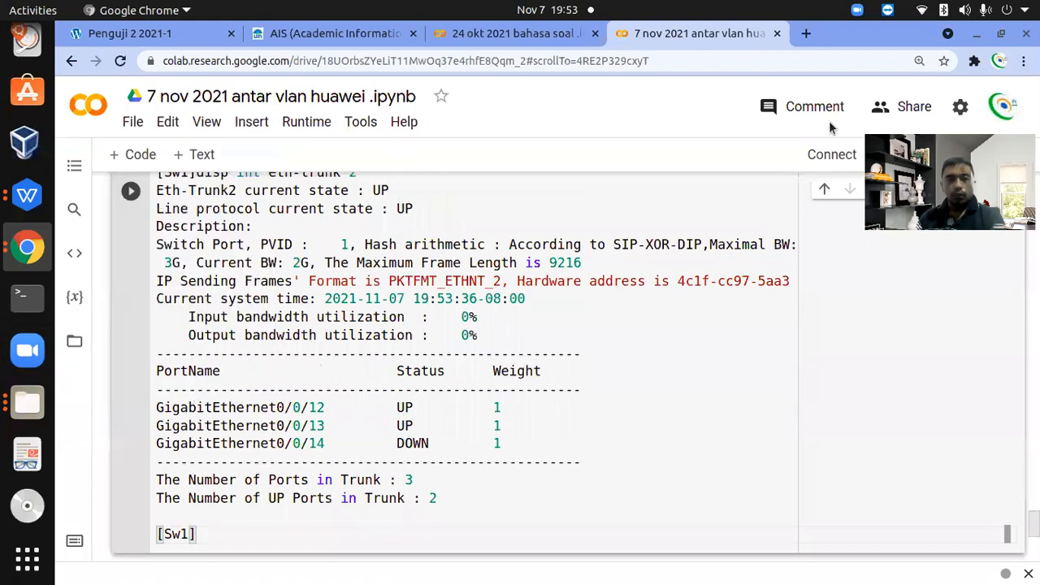
pyautogui.click(25, 250)
pyautogui.click(162, 313)
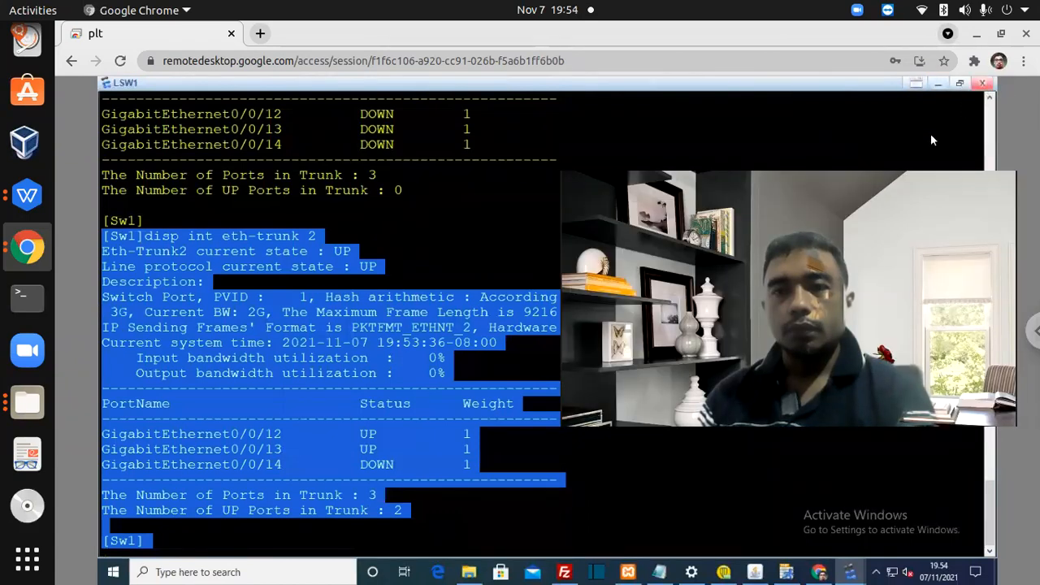
pyautogui.click(937, 84)
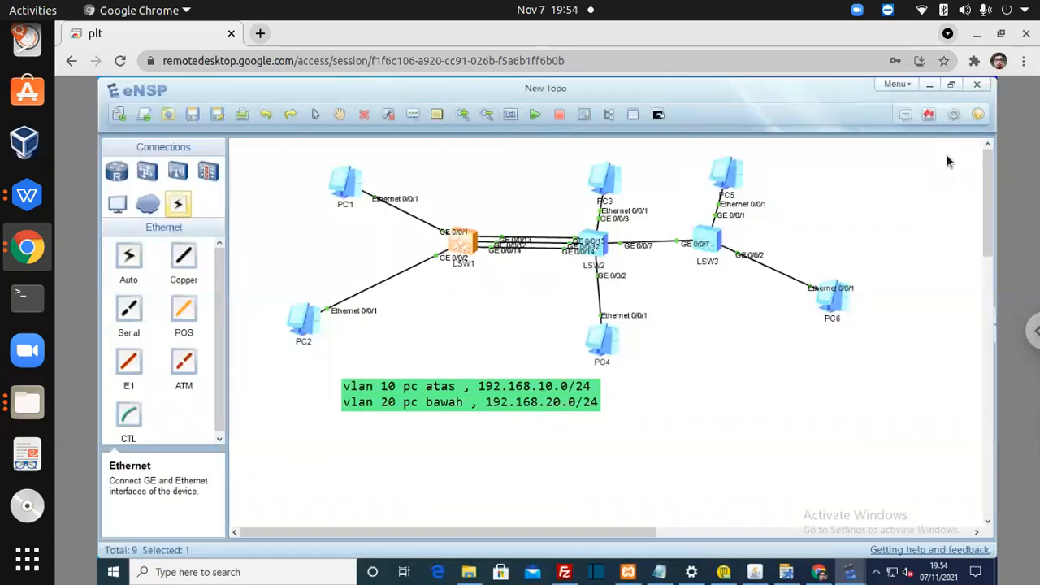
pyautogui.doubleClick(599, 341)
pyautogui.press('Up')
pyautogui.press('Return')
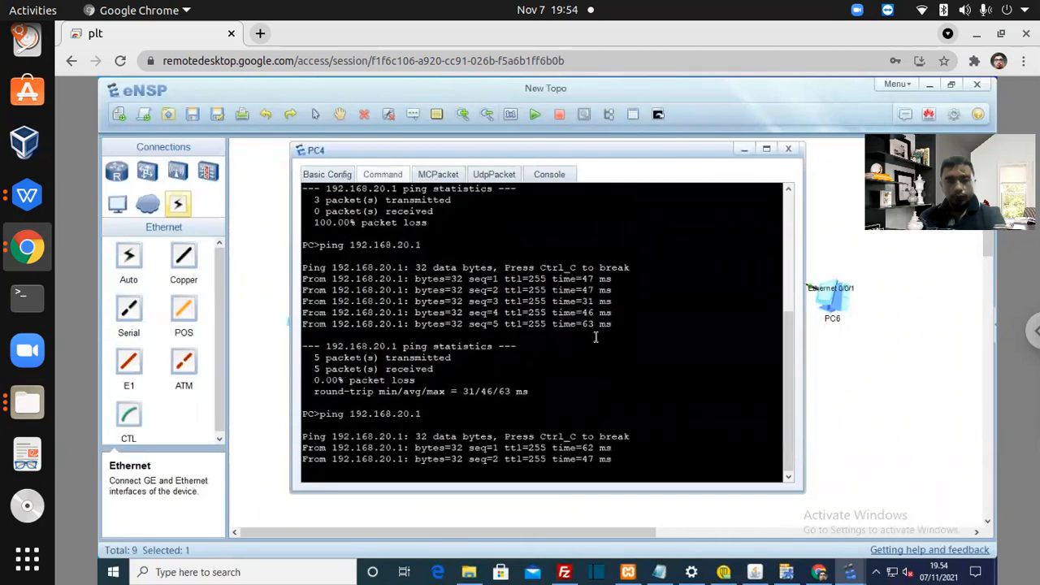
# Stop the running ping on PC4 and ping 192.168.20.2 instead.
pyautogui.hotkey('ctrl', 'c')
pyautogui.press('Up')
pyautogui.press('BackSpace')
pyautogui.write('2')
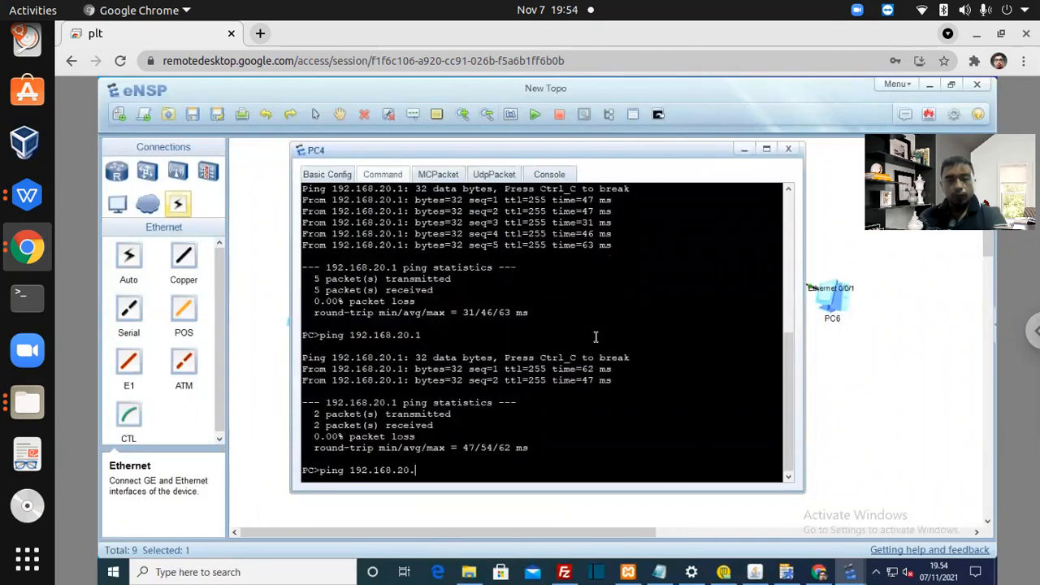
pyautogui.press('Return')
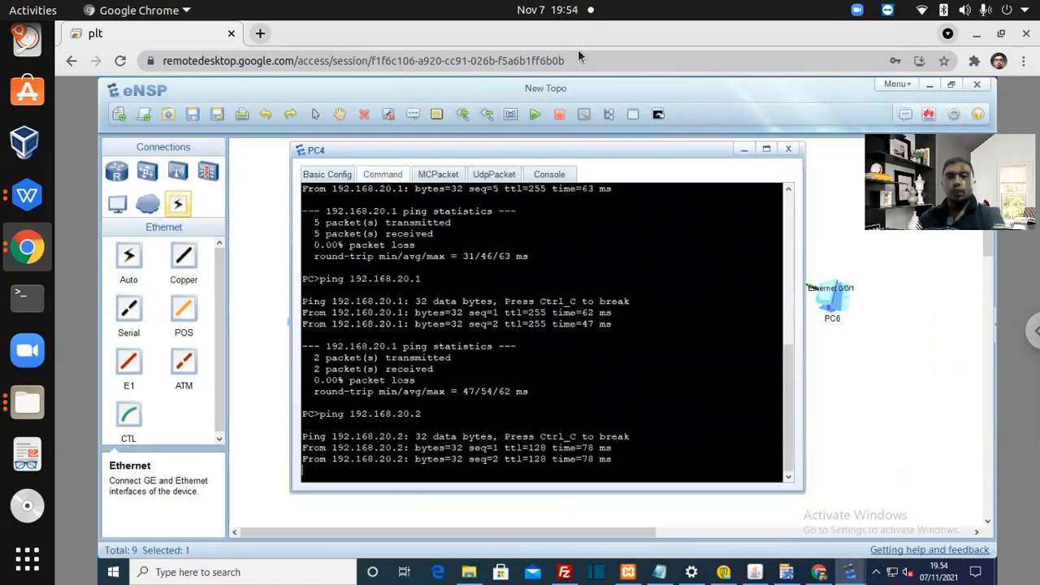